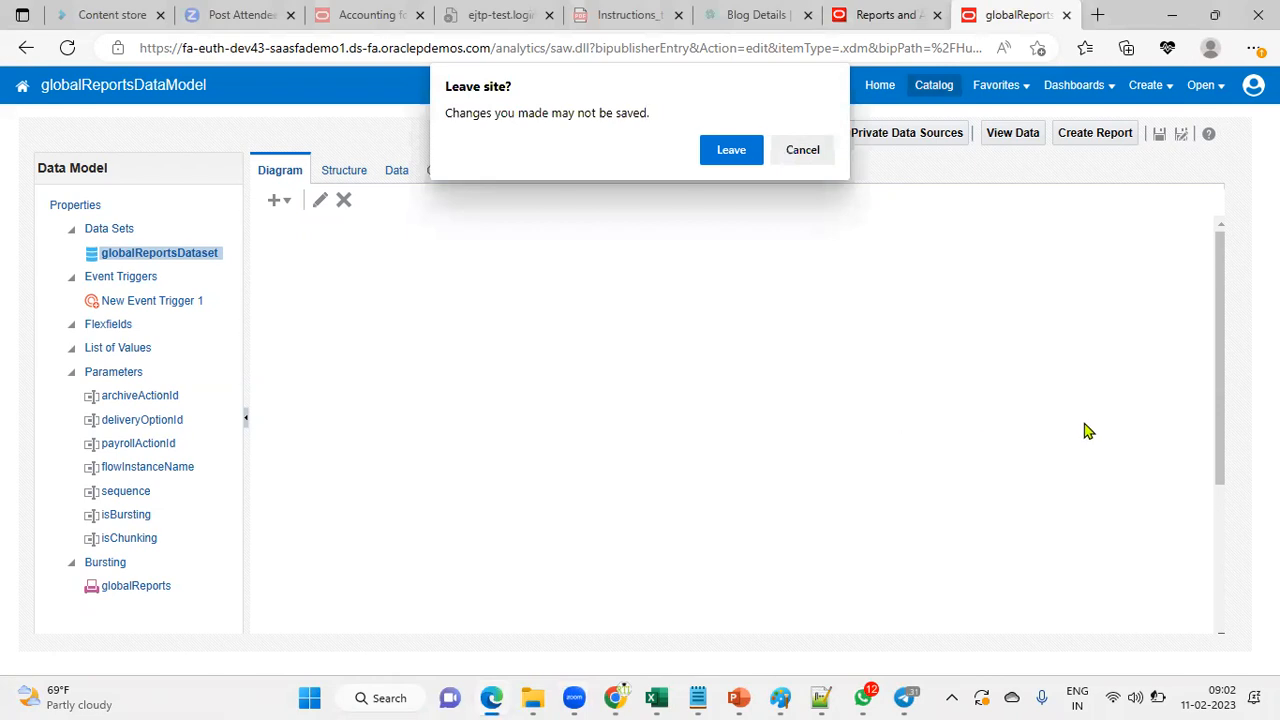
- Leave the open data model without saving and create a new data model from the home page
click(731, 150)
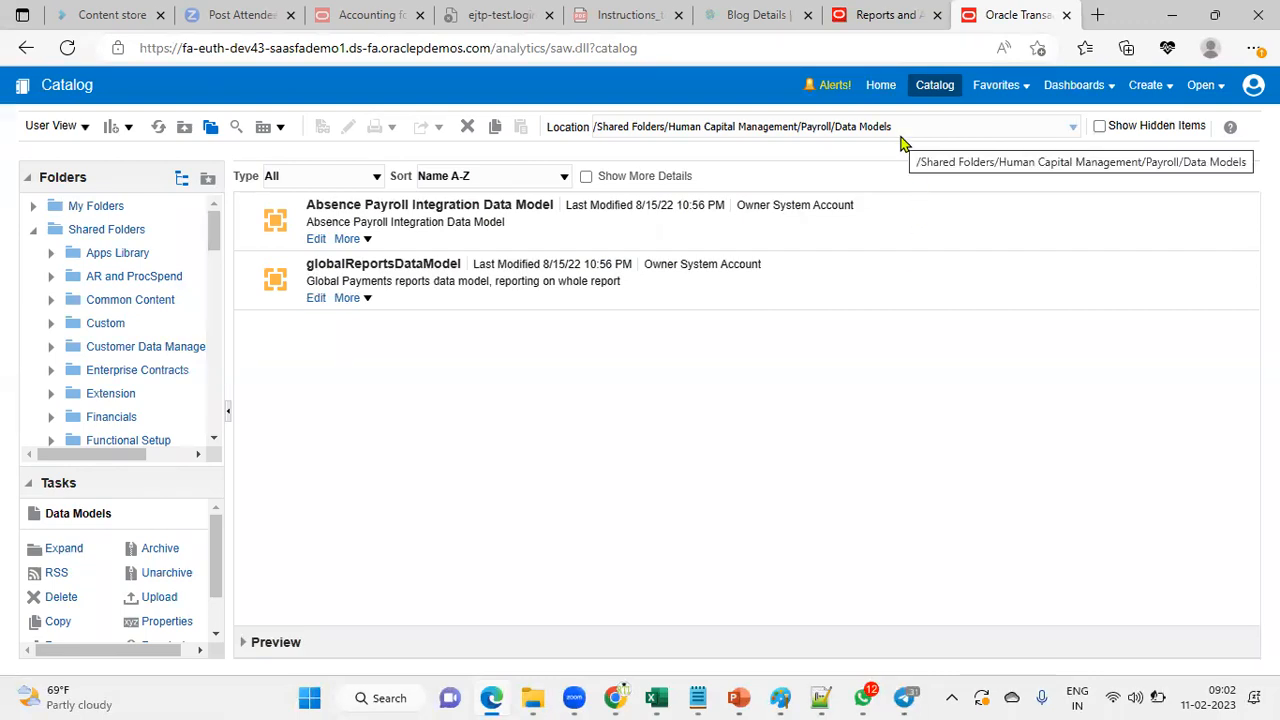
click(885, 100)
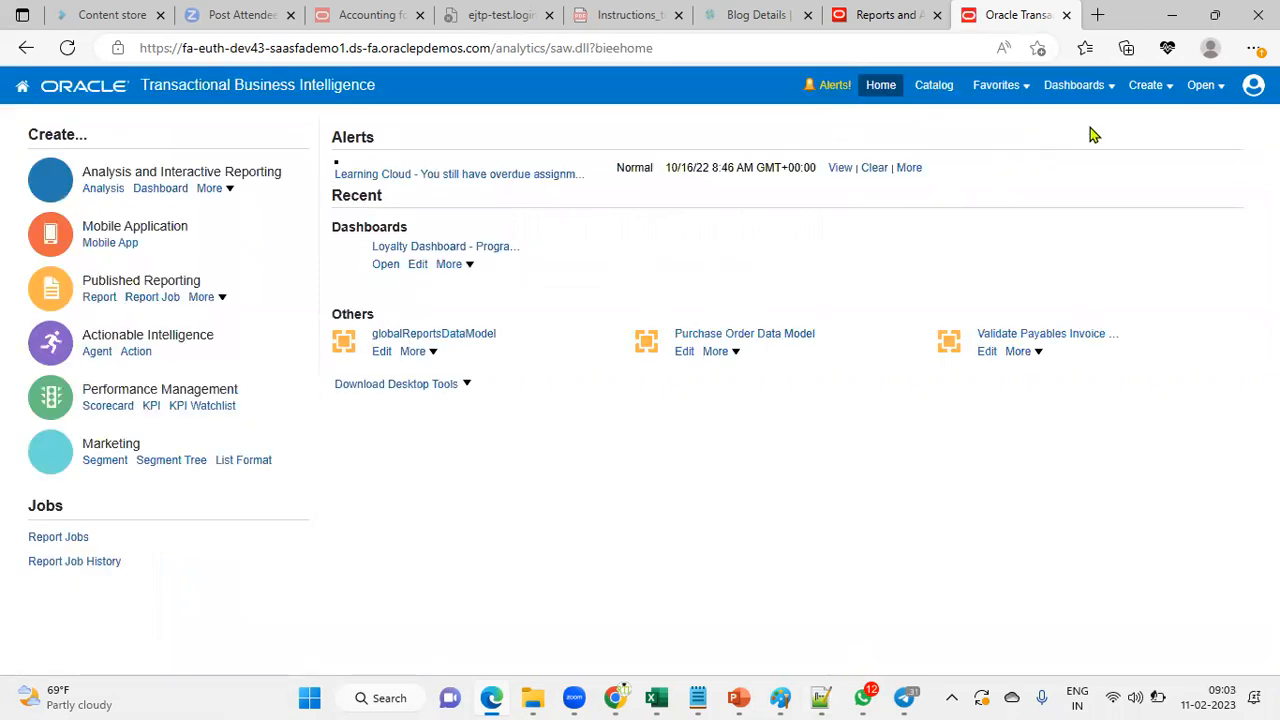
click(1150, 85)
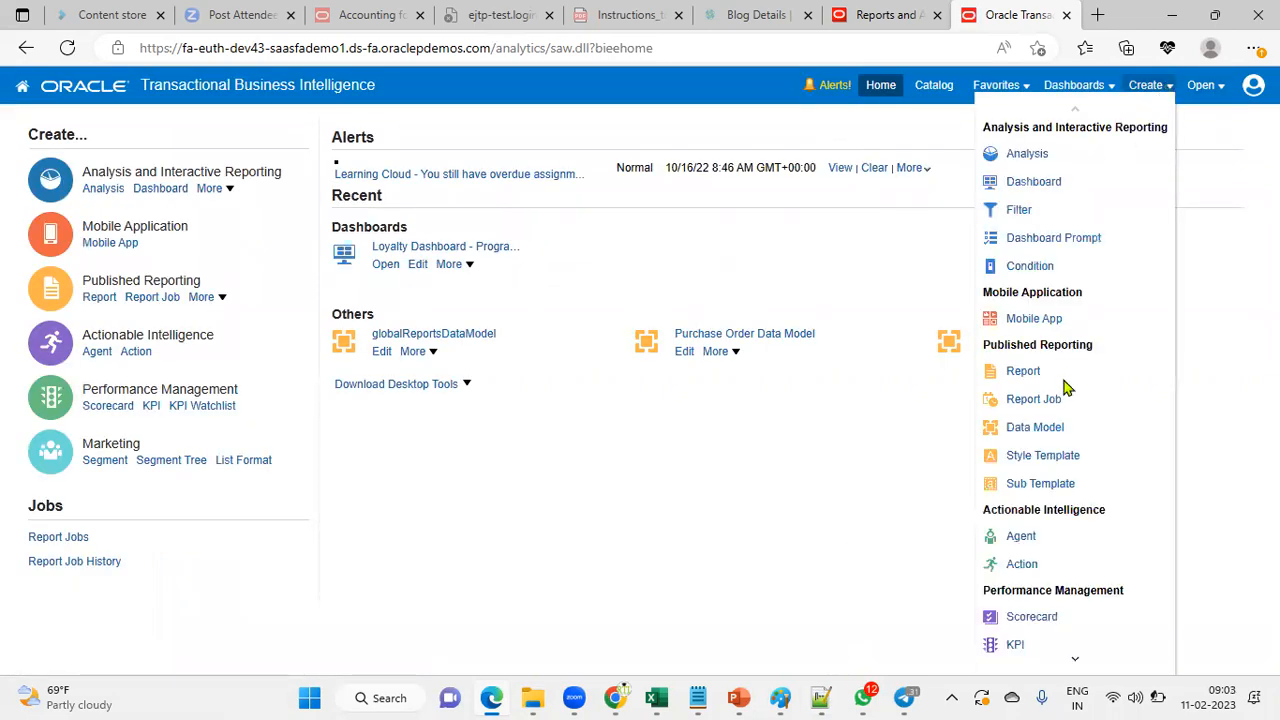
click(1040, 430)
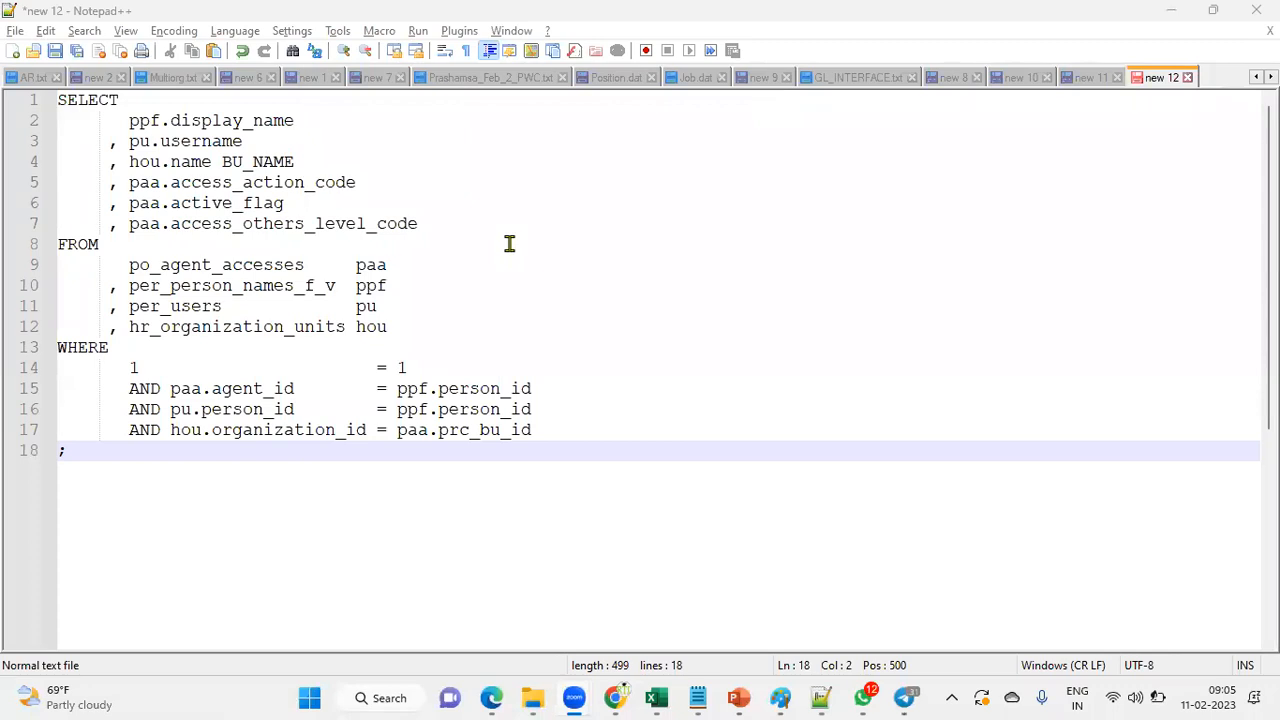
- Examine the SQL query's source tables, selected columns and join conditions in Notepad++
click(478, 208)
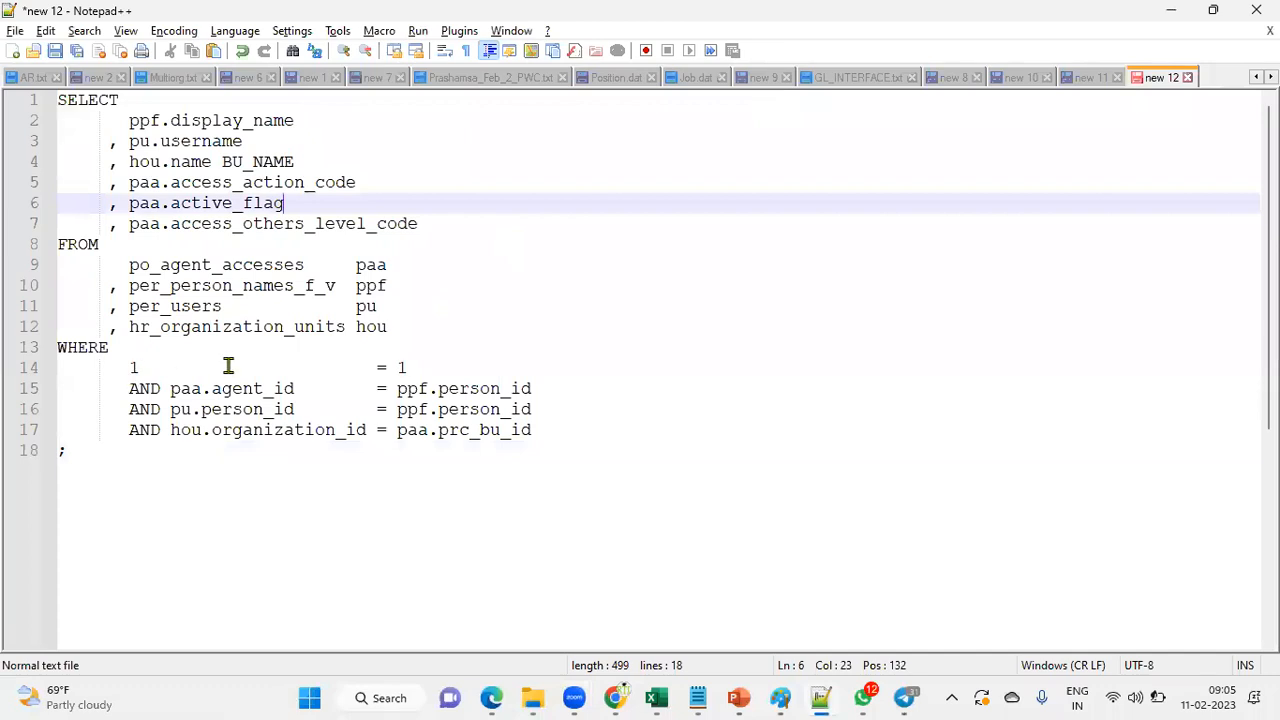
drag(127, 308, 243, 311)
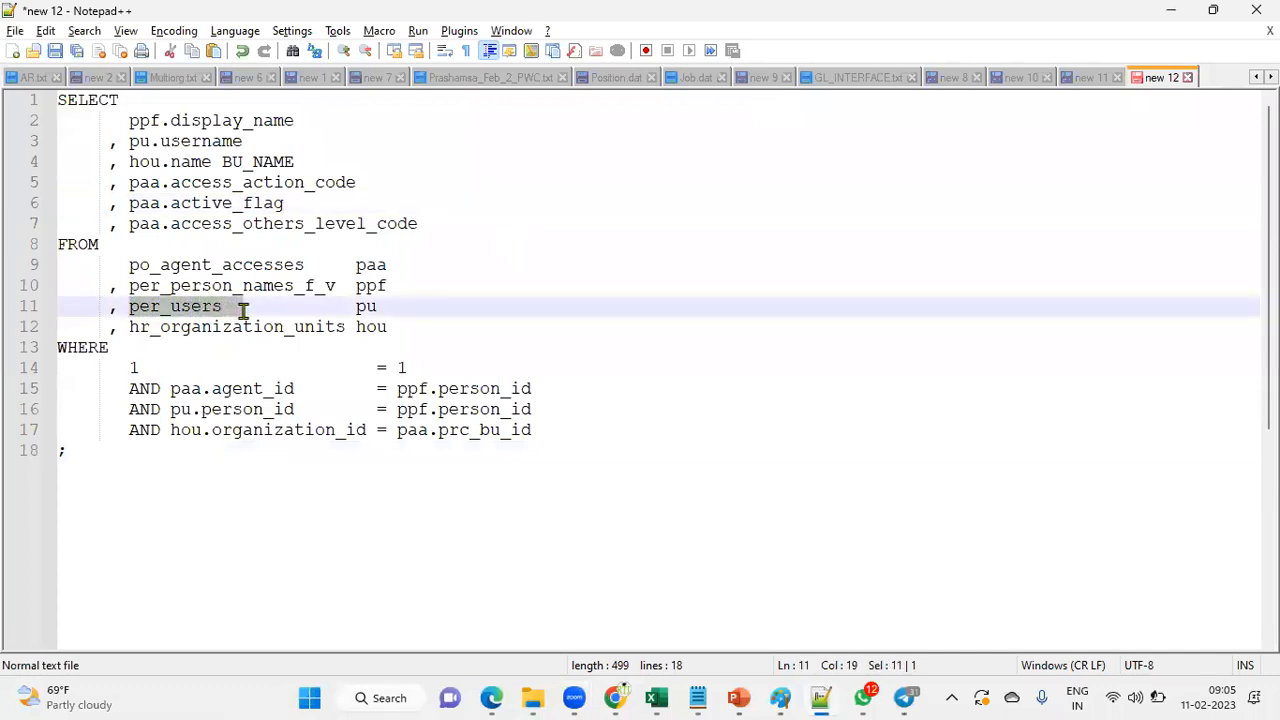
drag(129, 287, 337, 286)
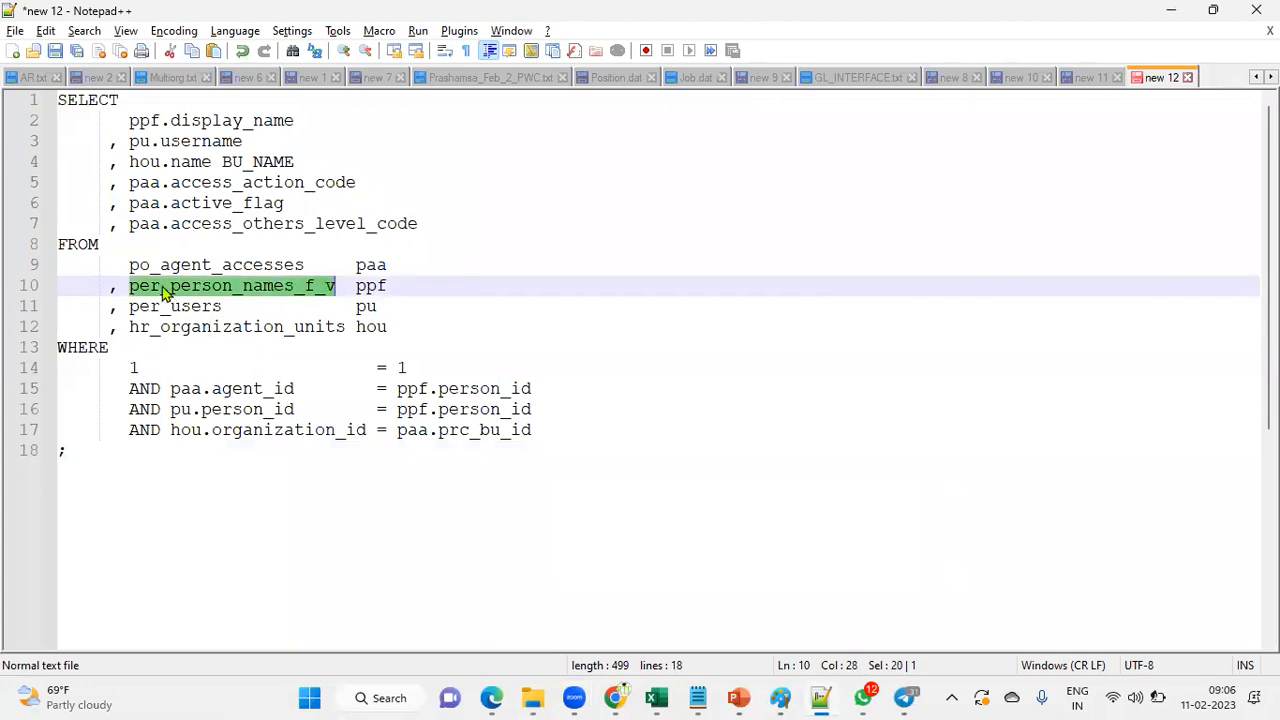
drag(127, 264, 308, 264)
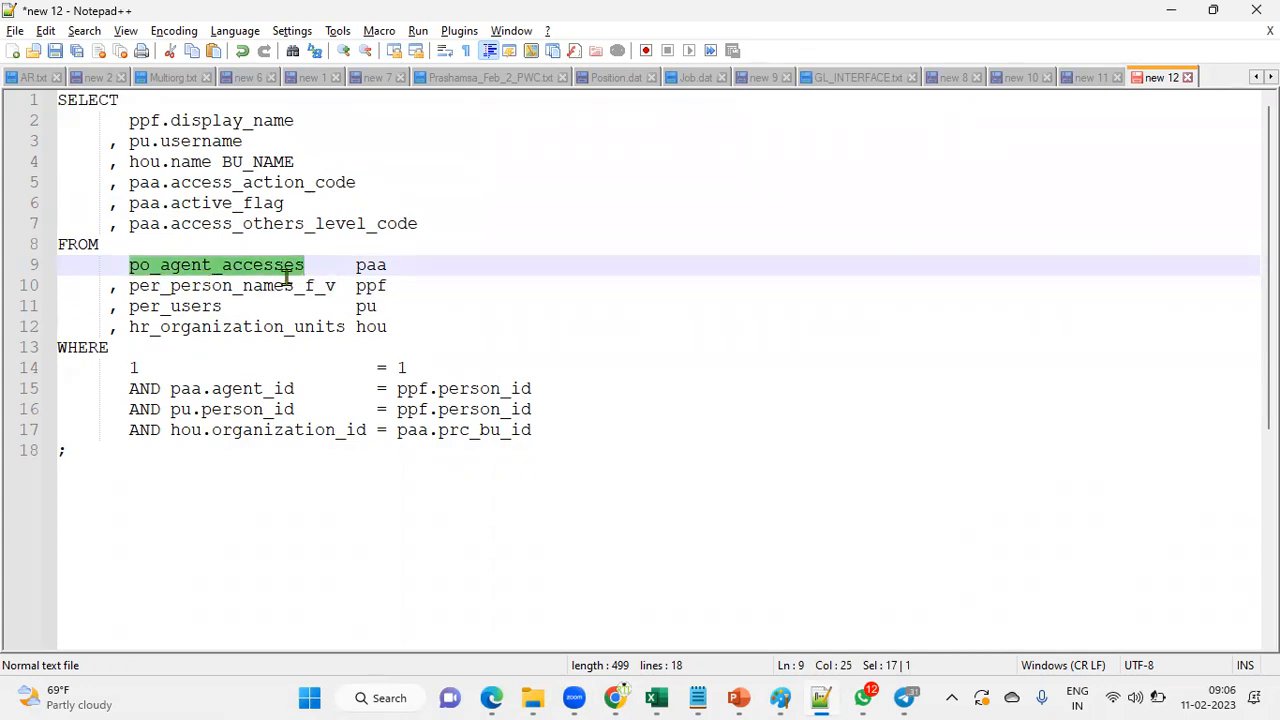
drag(127, 327, 345, 327)
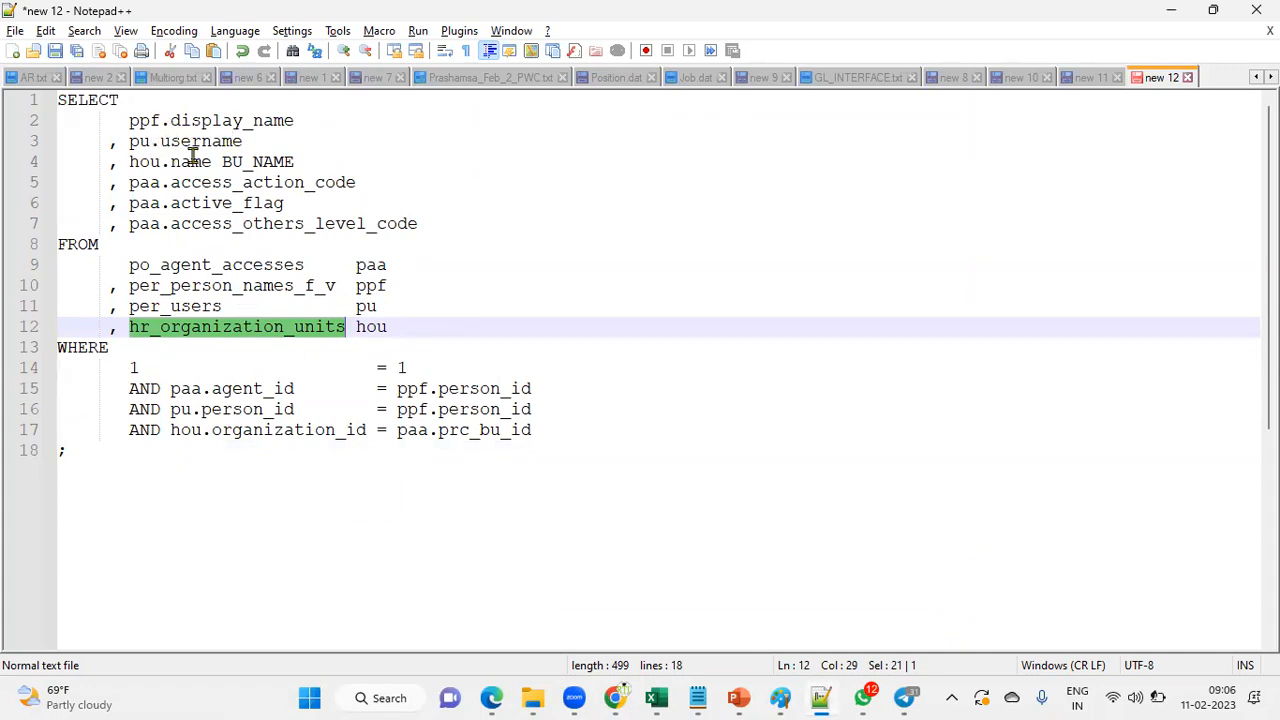
drag(122, 118, 410, 205)
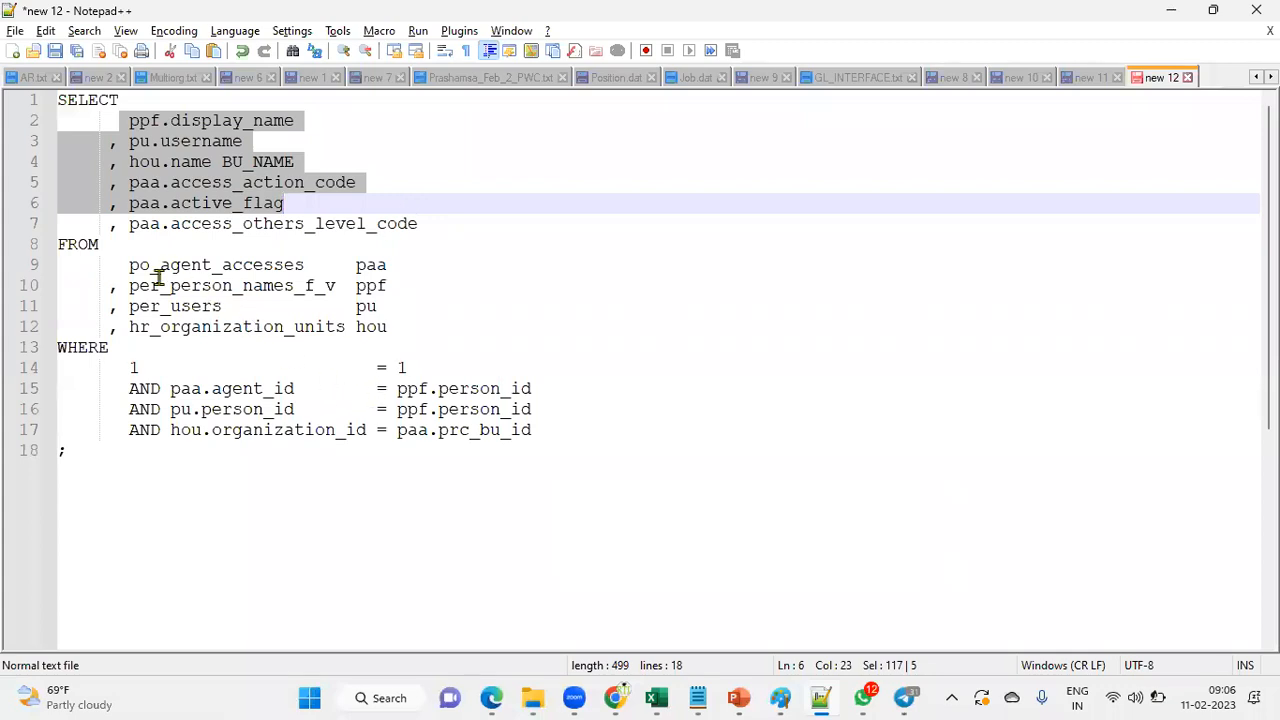
drag(128, 268, 300, 265)
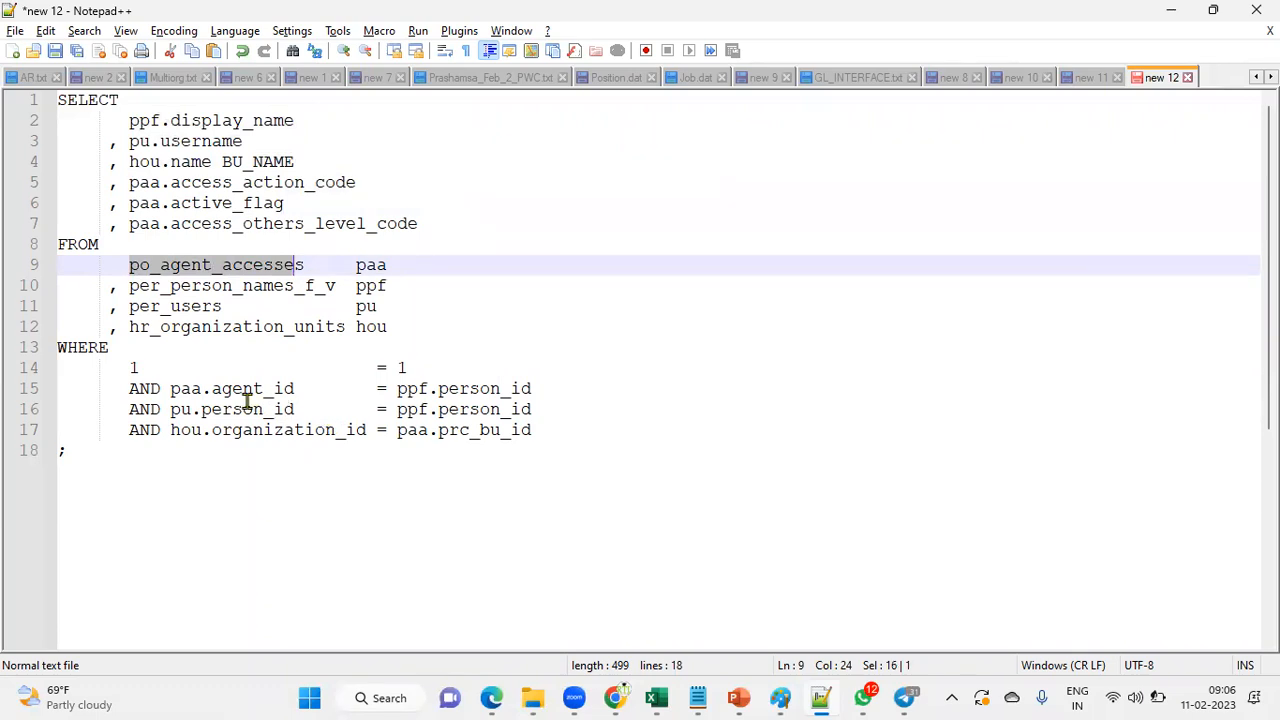
drag(211, 390, 301, 389)
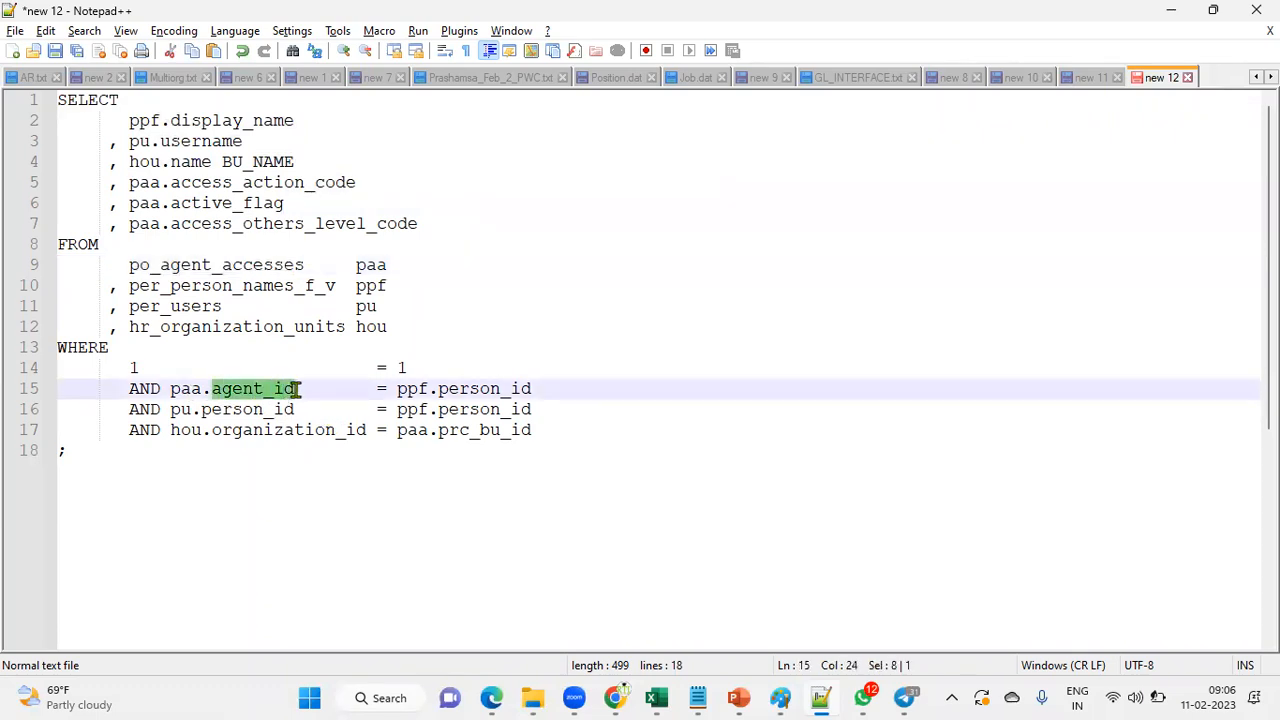
drag(202, 409, 301, 409)
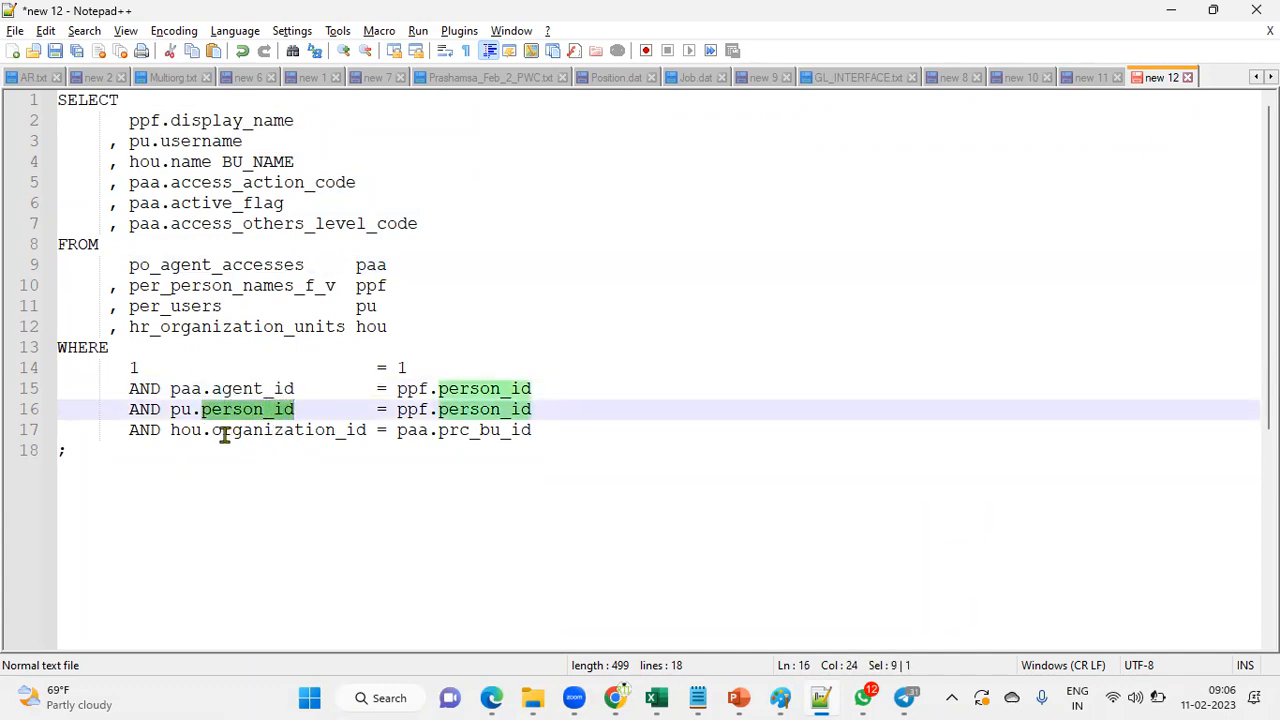
drag(212, 430, 368, 430)
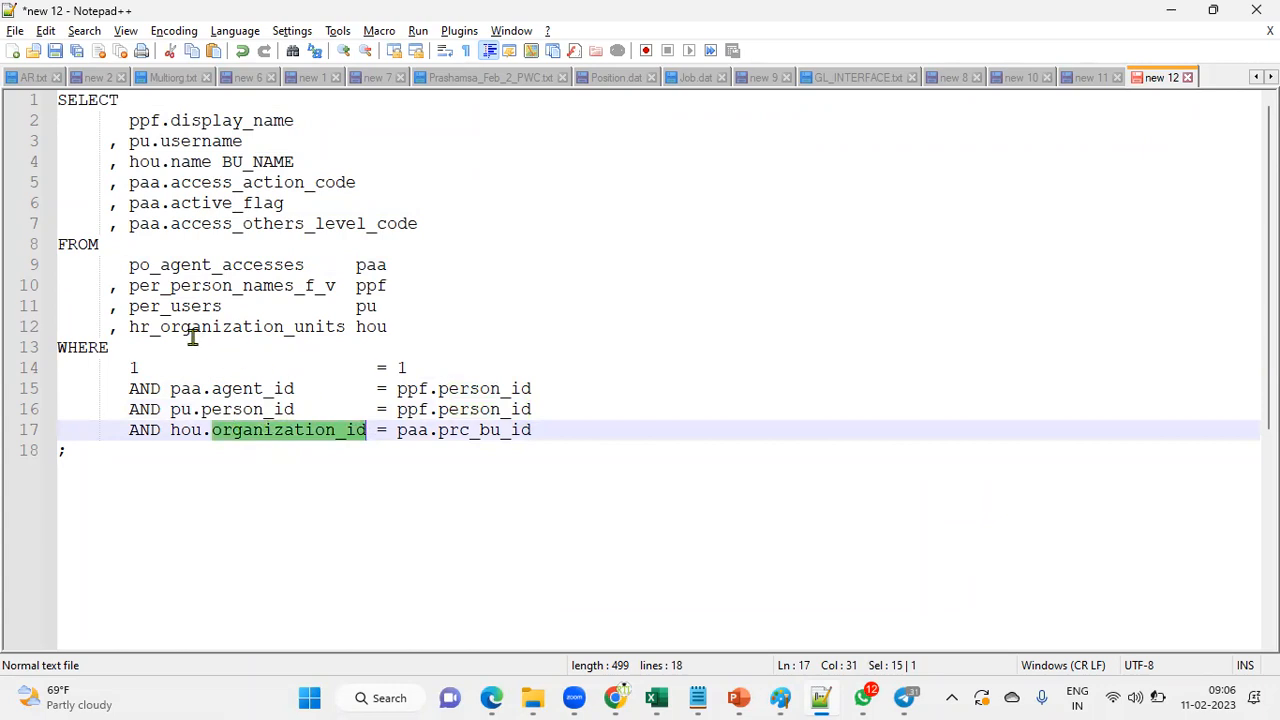
drag(128, 327, 326, 332)
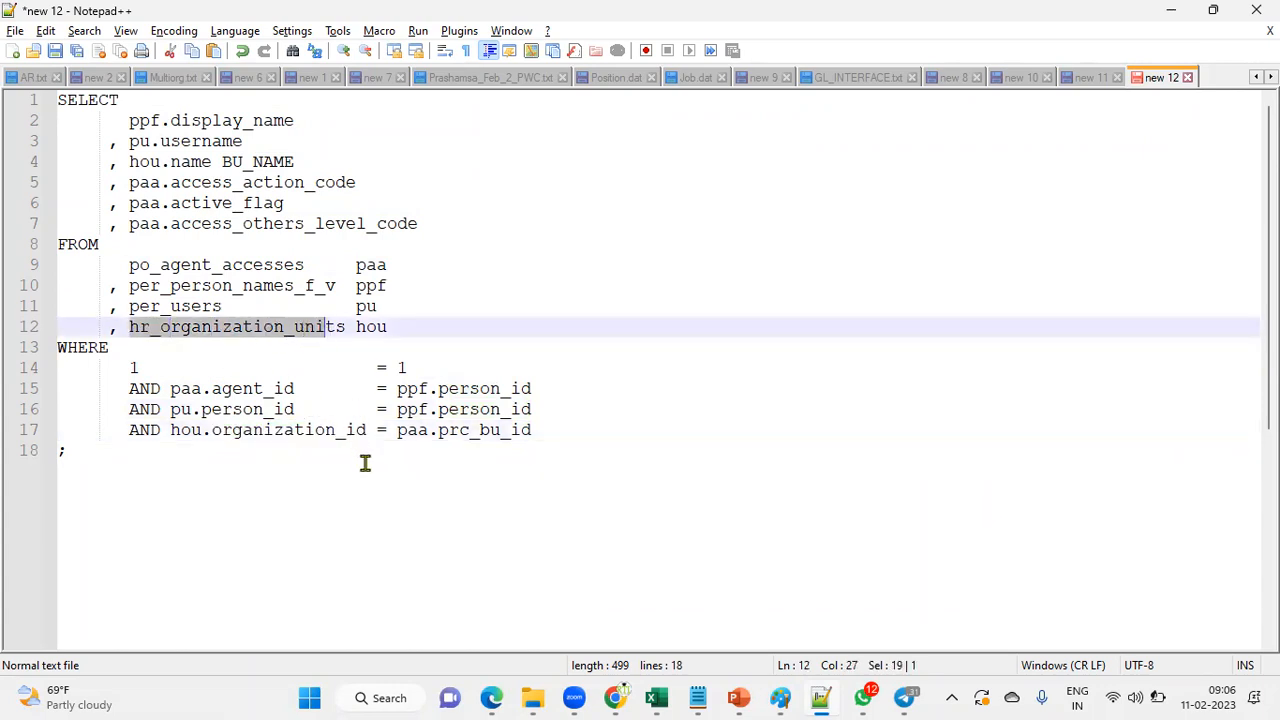
- Copy the complete SQL query, from SELECT through the closing semicolon
click(137, 460)
drag(132, 458, 8, 100)
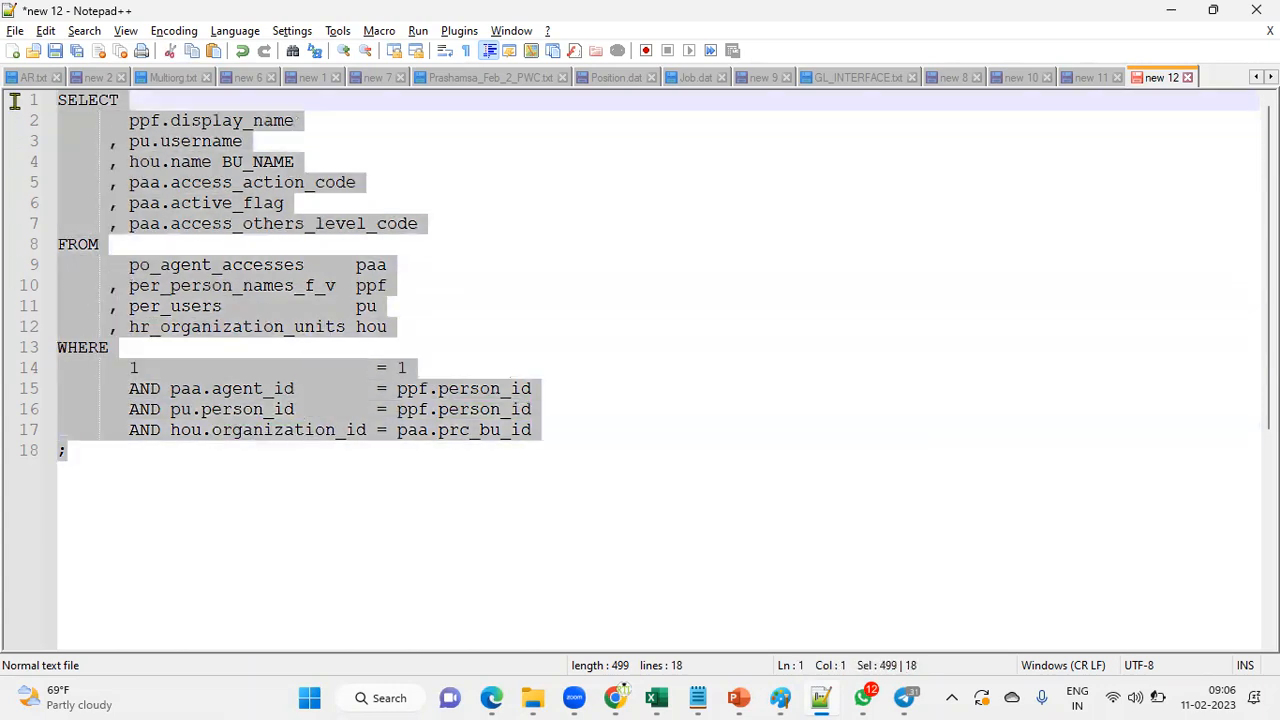
click(811, 435)
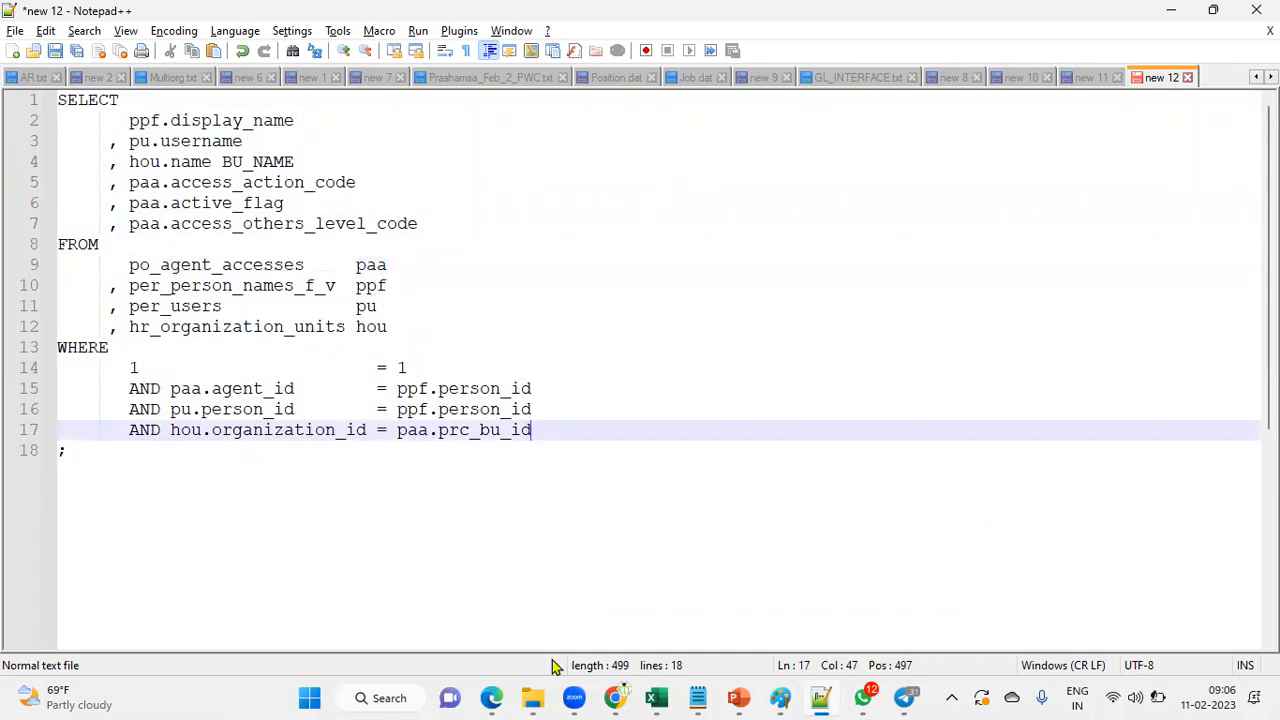
- Switch to the new data model in Edge and start a SQL Query data set named BUYER_ACCESS_MODEL with data source ApplicationDB_FSCM
click(491, 697)
click(281, 200)
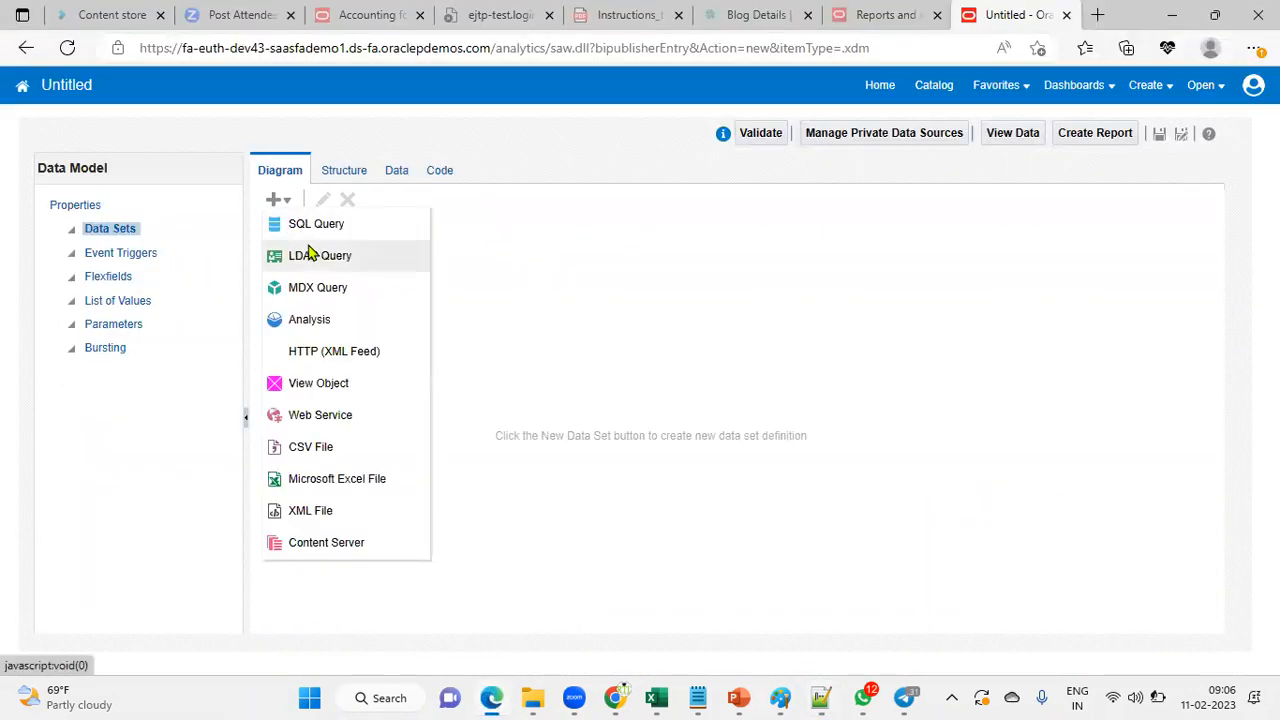
click(303, 220)
click(597, 243)
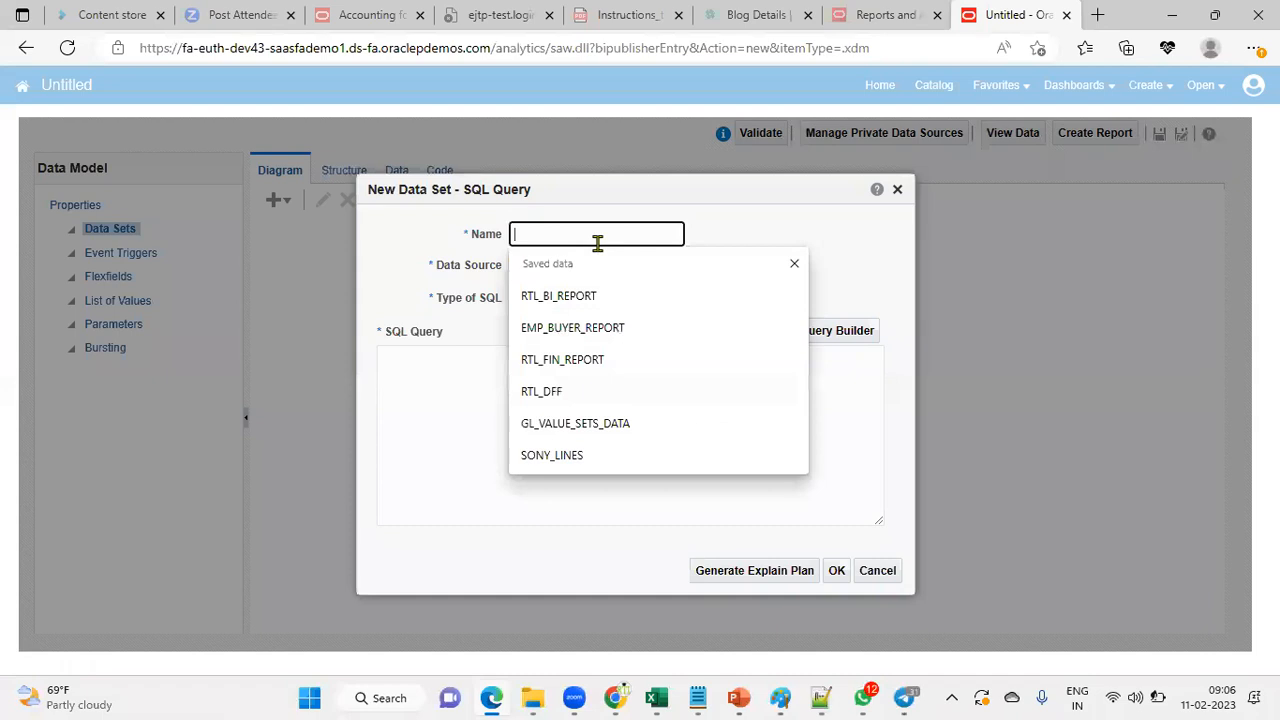
text(BUYER_ACCESS_MODEL)
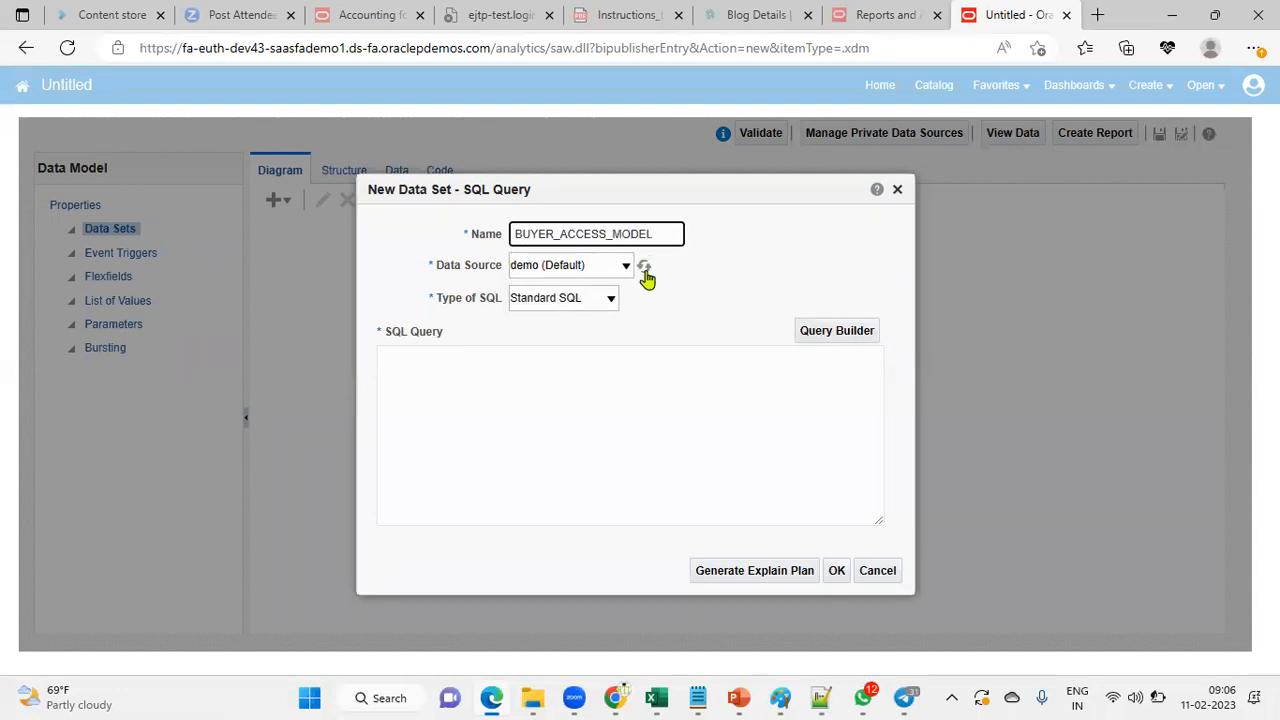
click(626, 265)
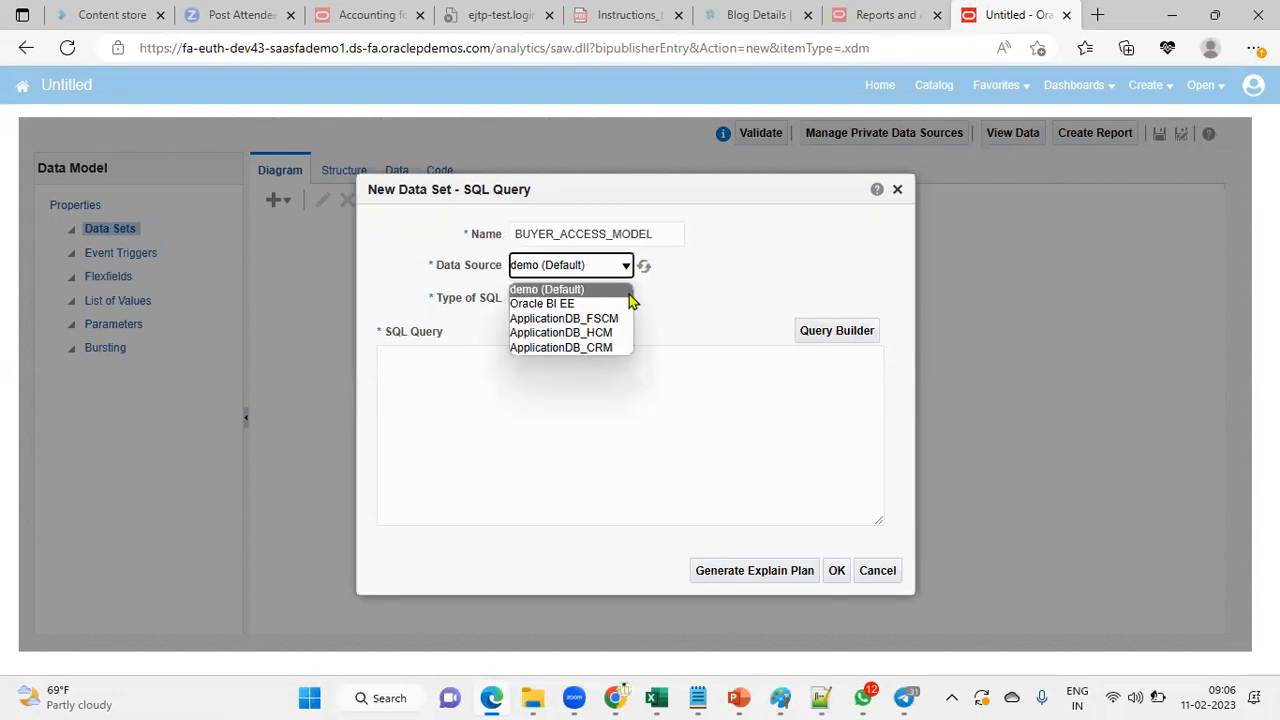
click(615, 317)
- Show the browser full screen, then paste the copied query as the data set's SQL query and submit it
click(1255, 48)
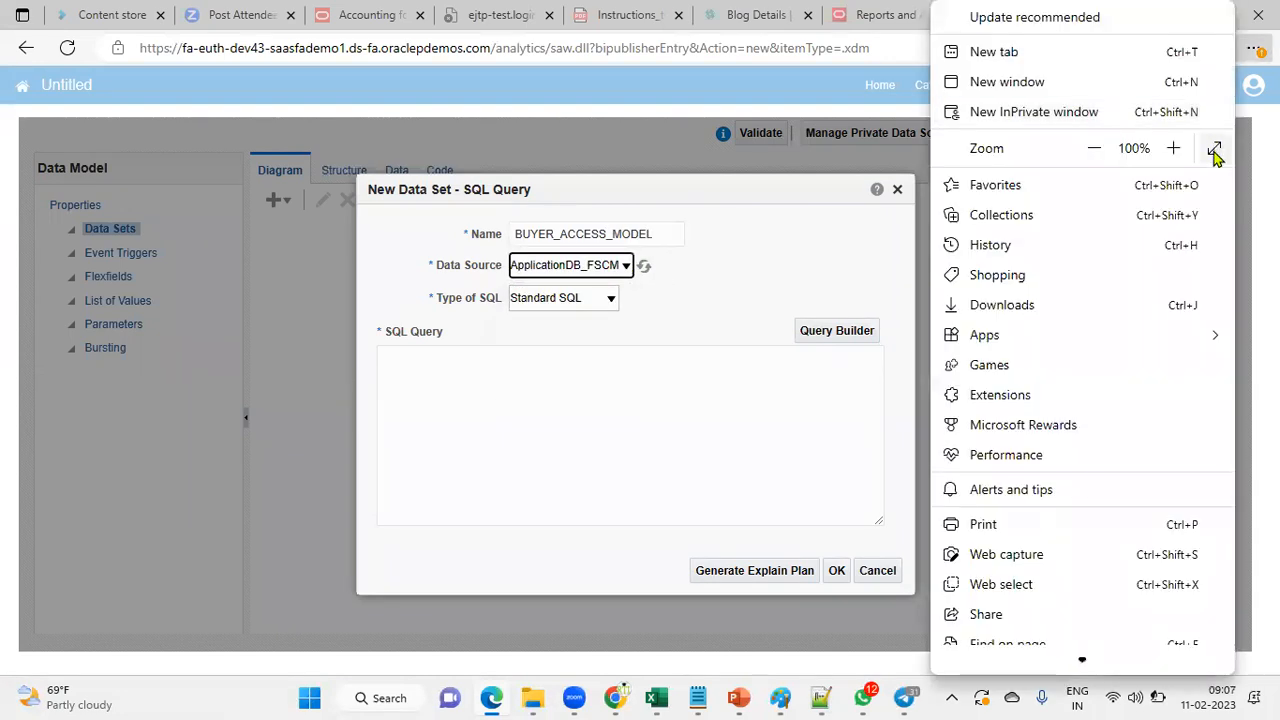
click(1216, 151)
click(659, 330)
key(ctrl+v)
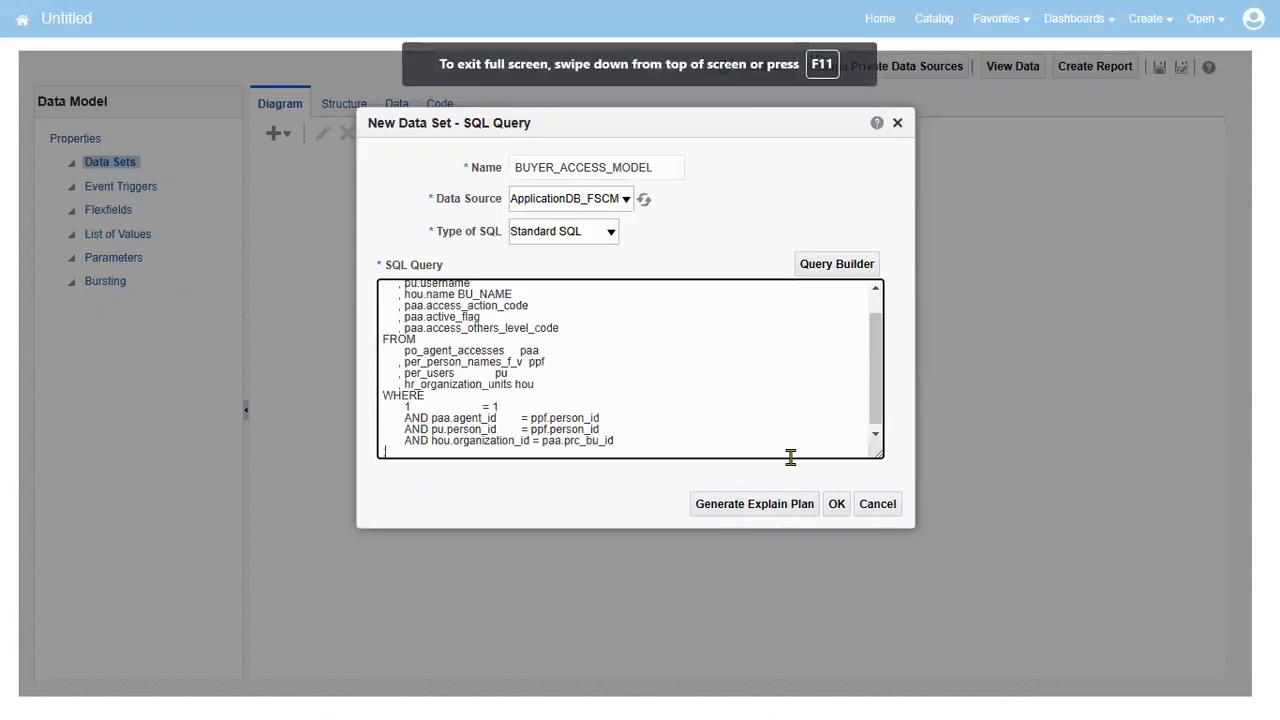
click(837, 504)
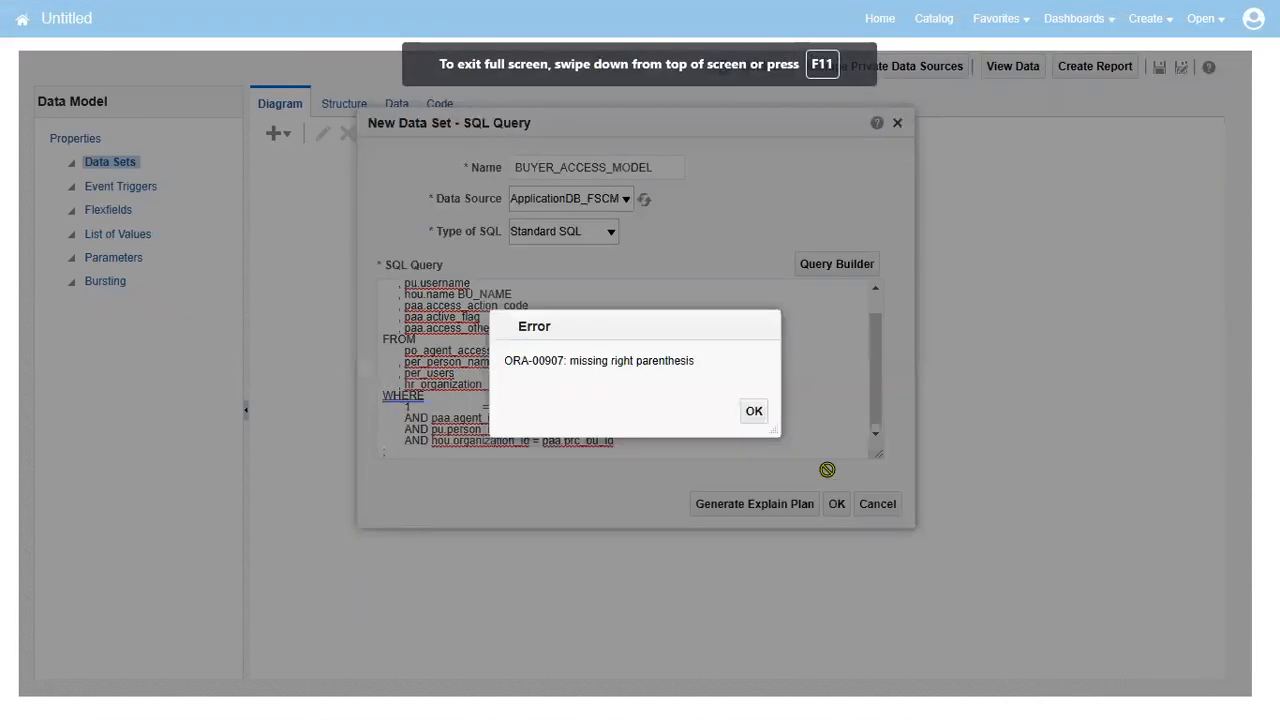
- Remove the trailing semicolon from the SQL query and submit the data set again
click(754, 412)
click(876, 434)
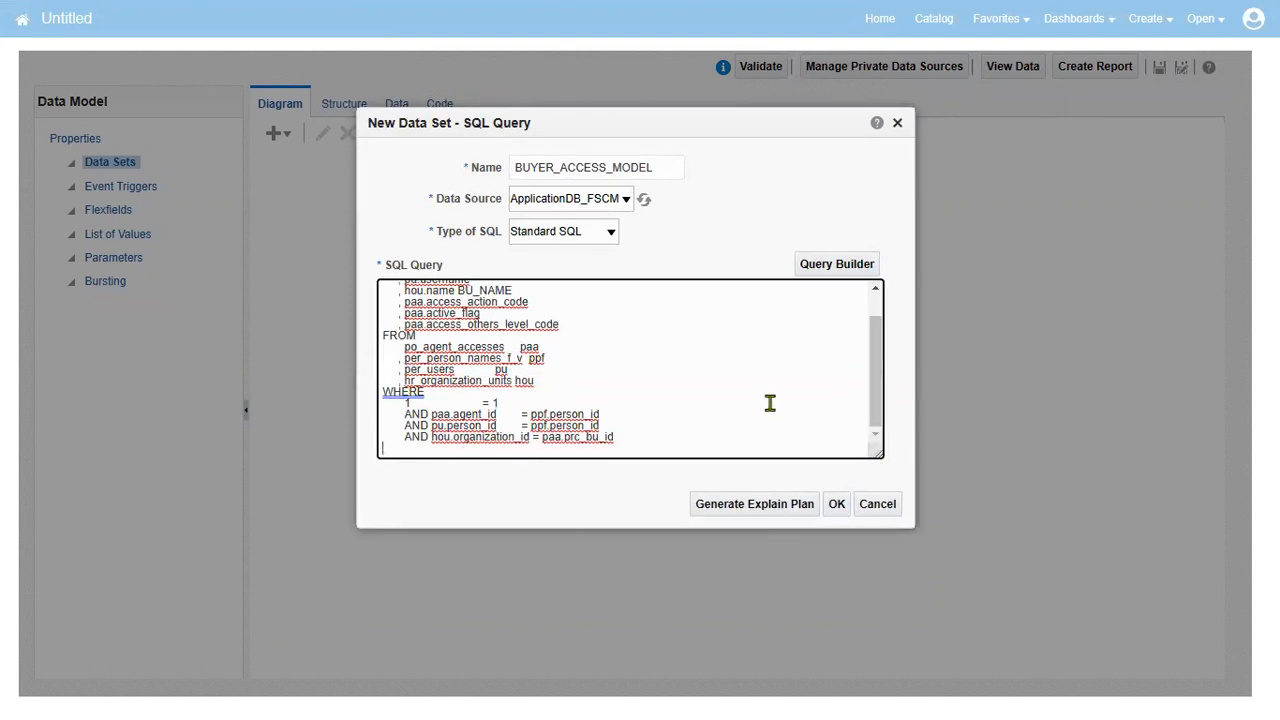
click(836, 504)
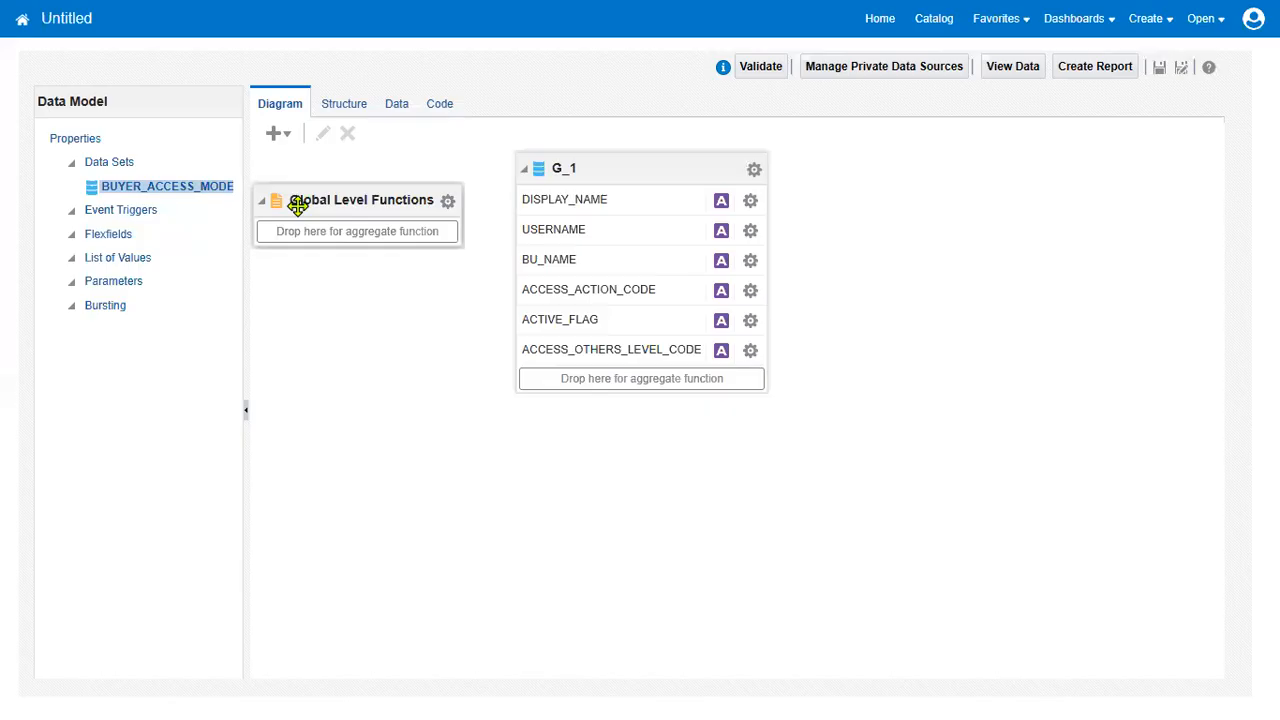
- Generate the data set's data with 5 rows and review its columns in table view
click(337, 112)
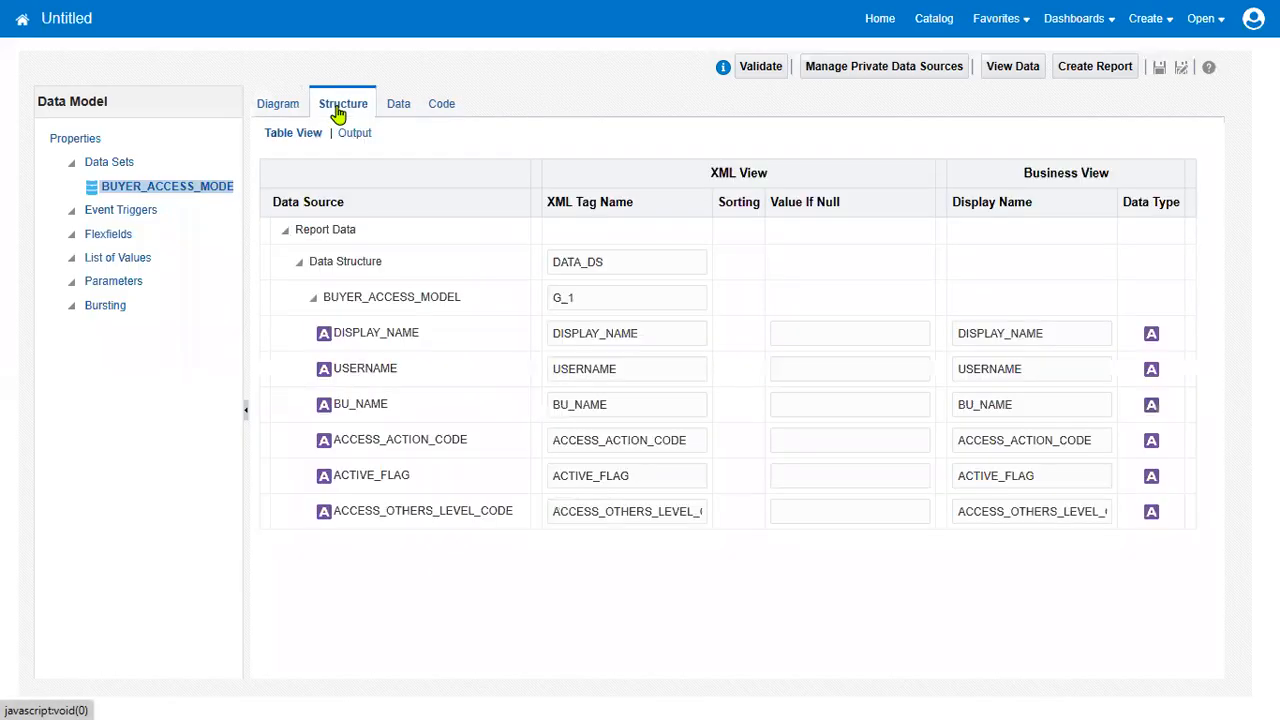
click(282, 111)
click(395, 106)
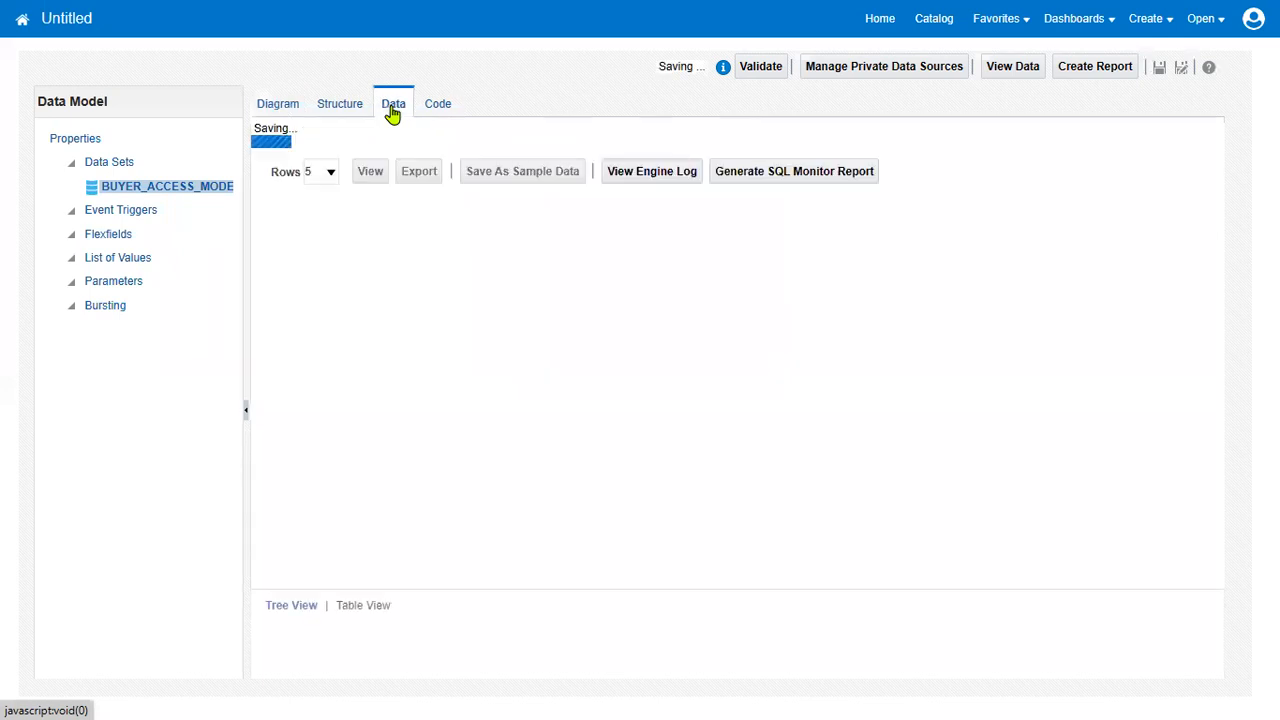
click(369, 147)
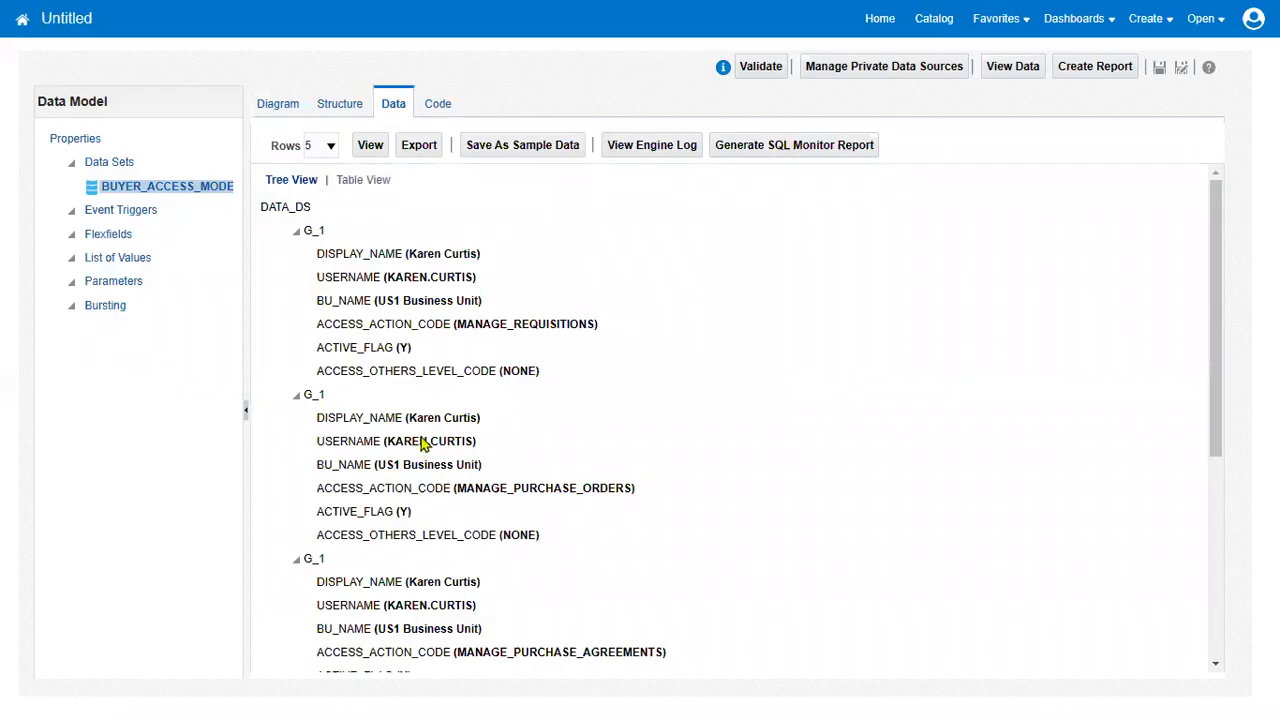
click(363, 180)
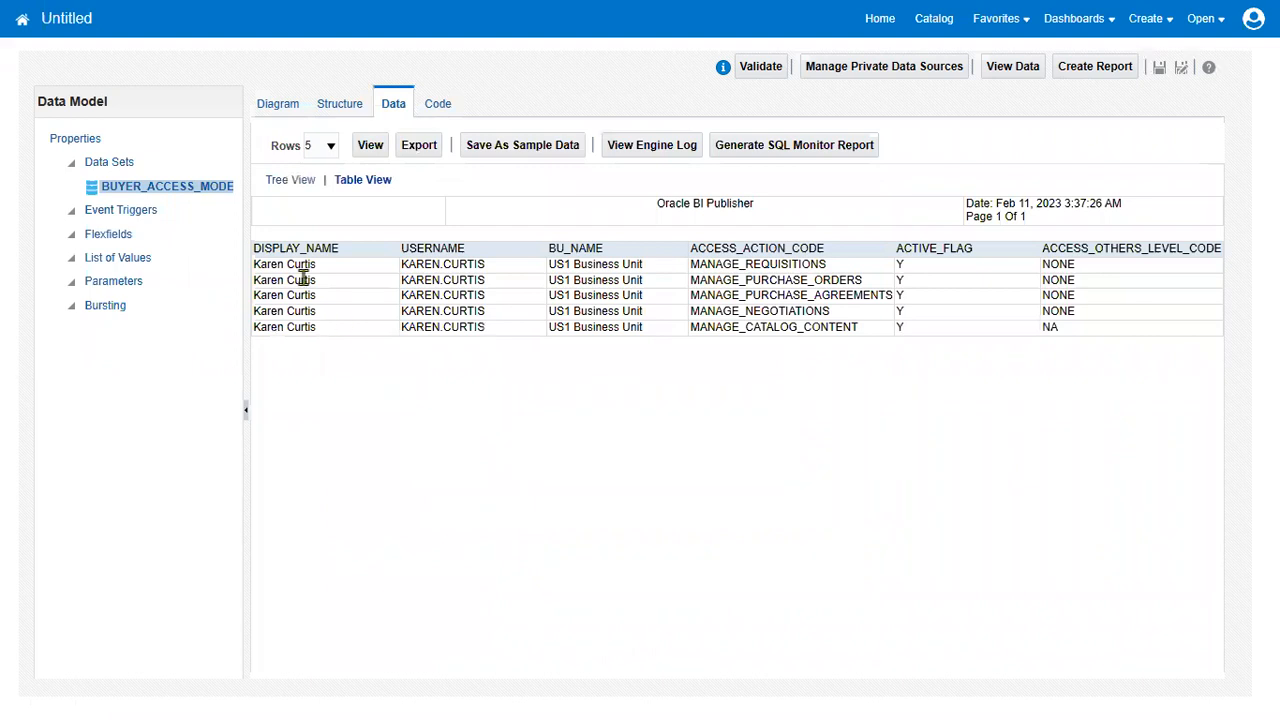
double_click(280, 248)
double_click(432, 249)
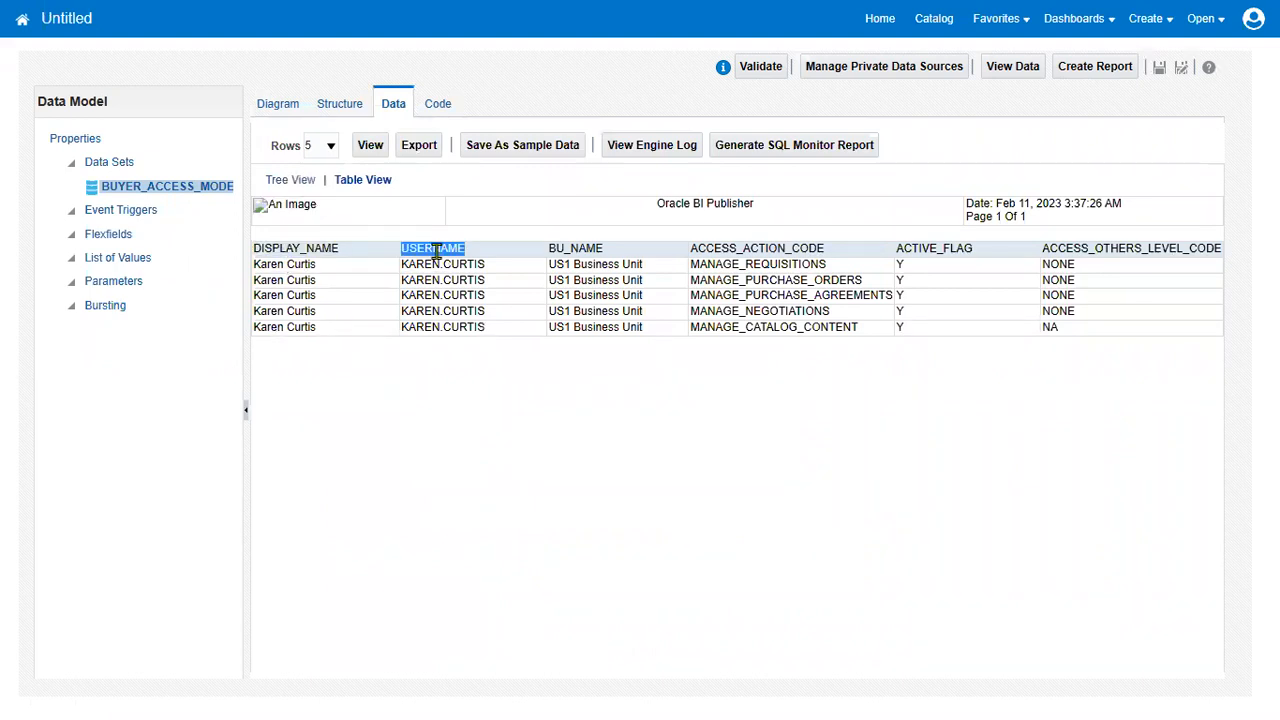
double_click(575, 249)
click(773, 250)
double_click(773, 250)
click(969, 252)
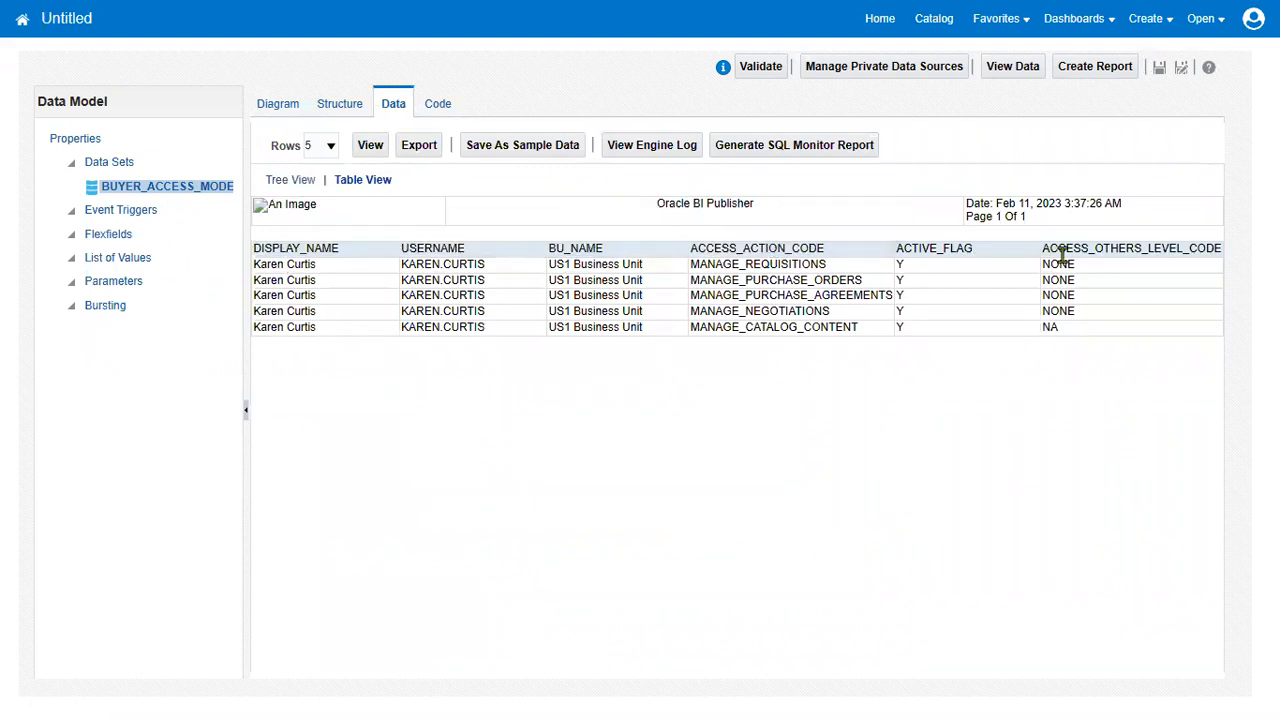
- Save the generated rows as the data model's sample data
click(505, 150)
drag(507, 360, 620, 366)
click(754, 411)
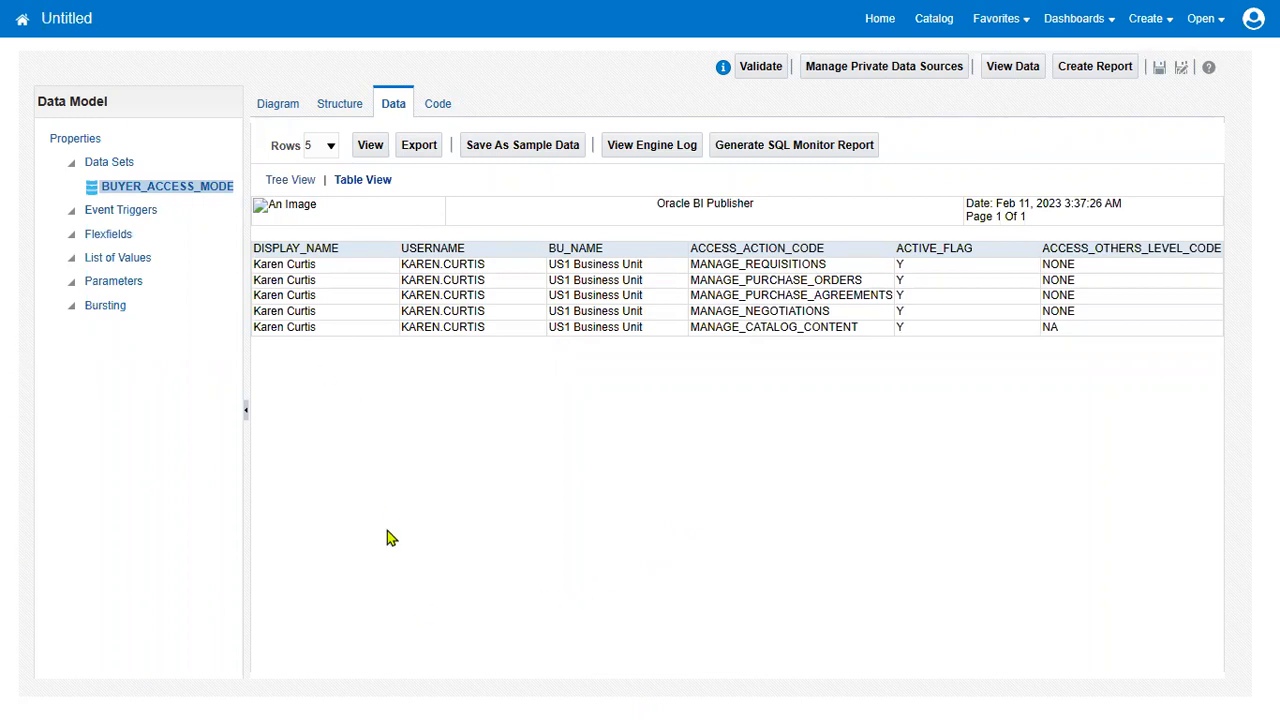
- Start saving the data model and browse to the Custom folder under Shared Folders as the location
mouse_move(1220, 14)
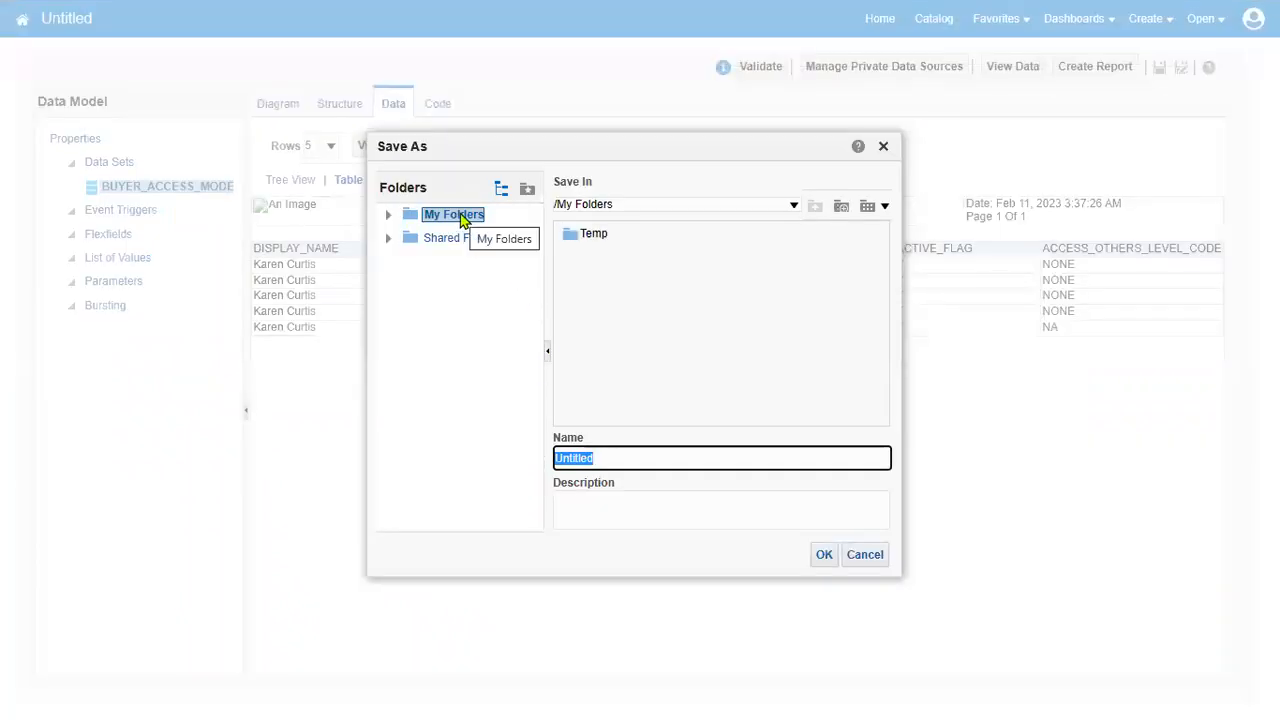
click(462, 244)
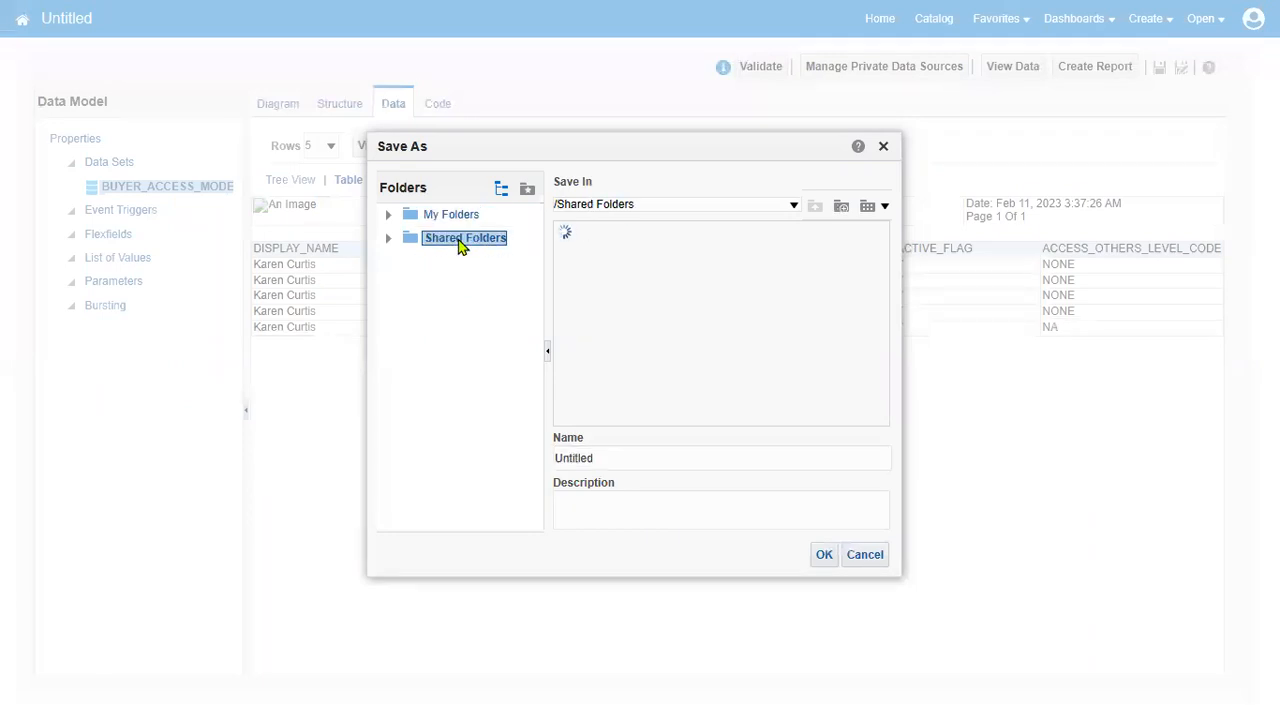
click(460, 222)
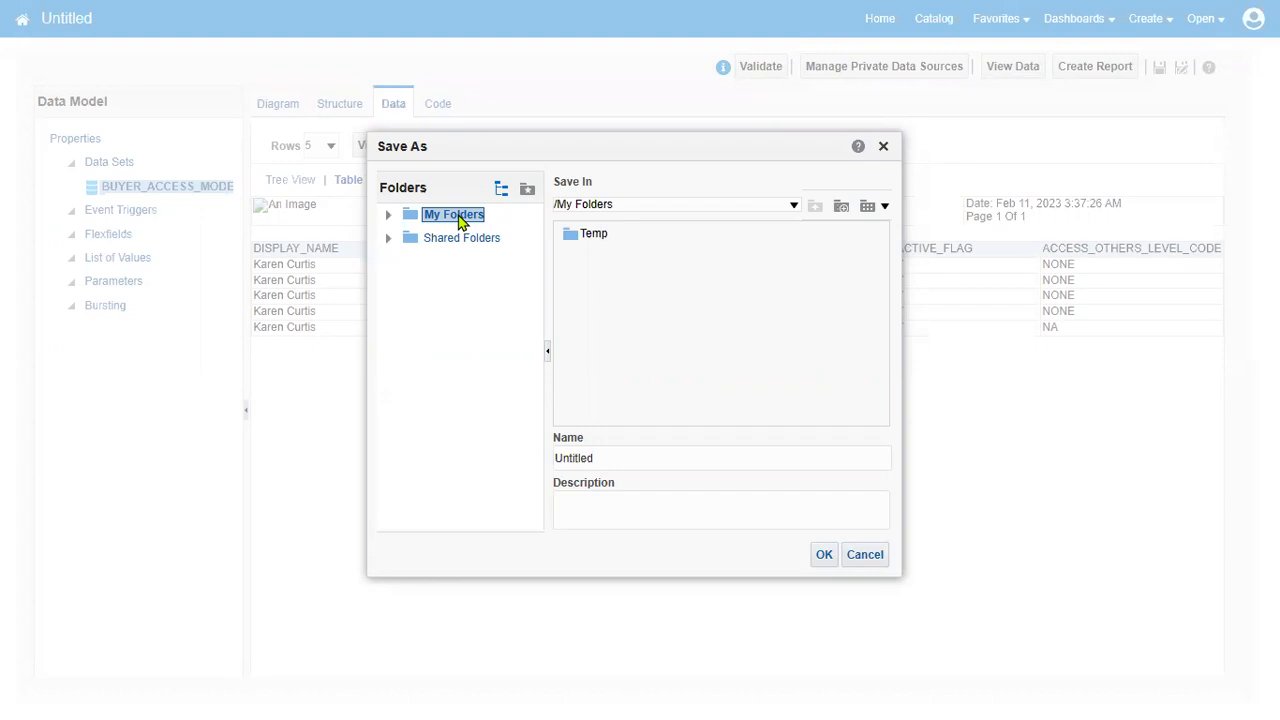
click(468, 239)
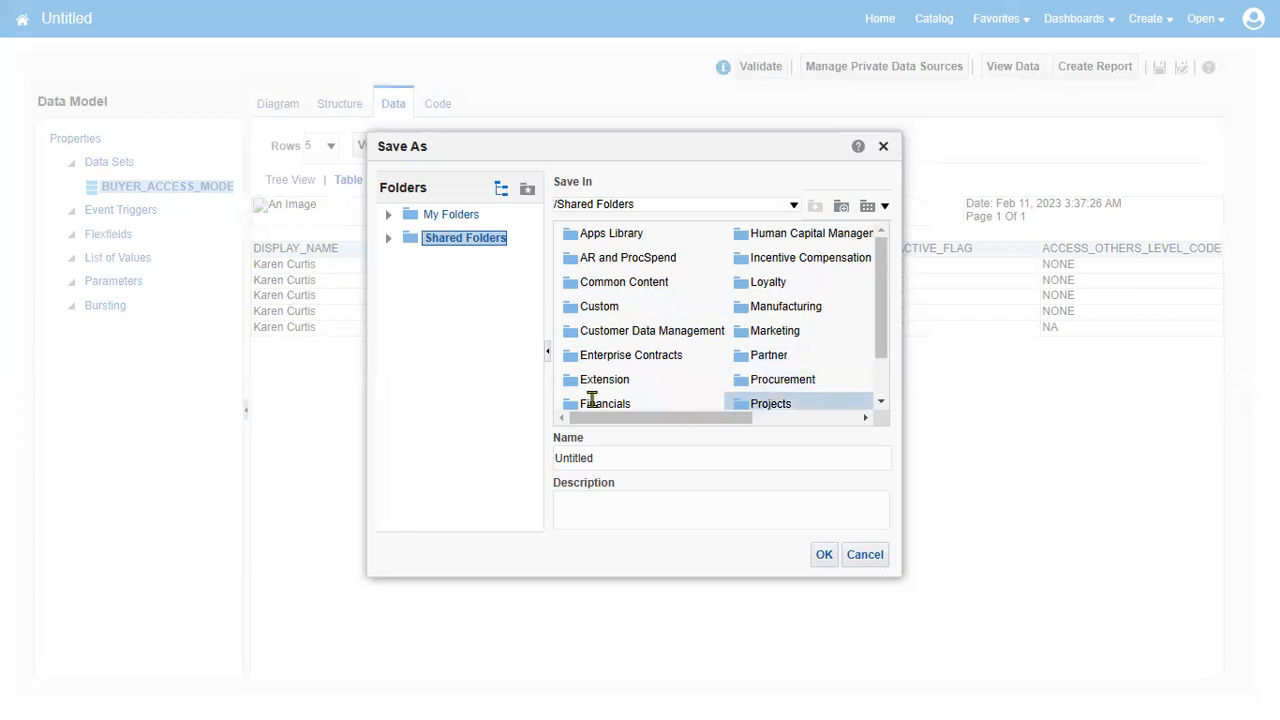
mouse_move(643, 325)
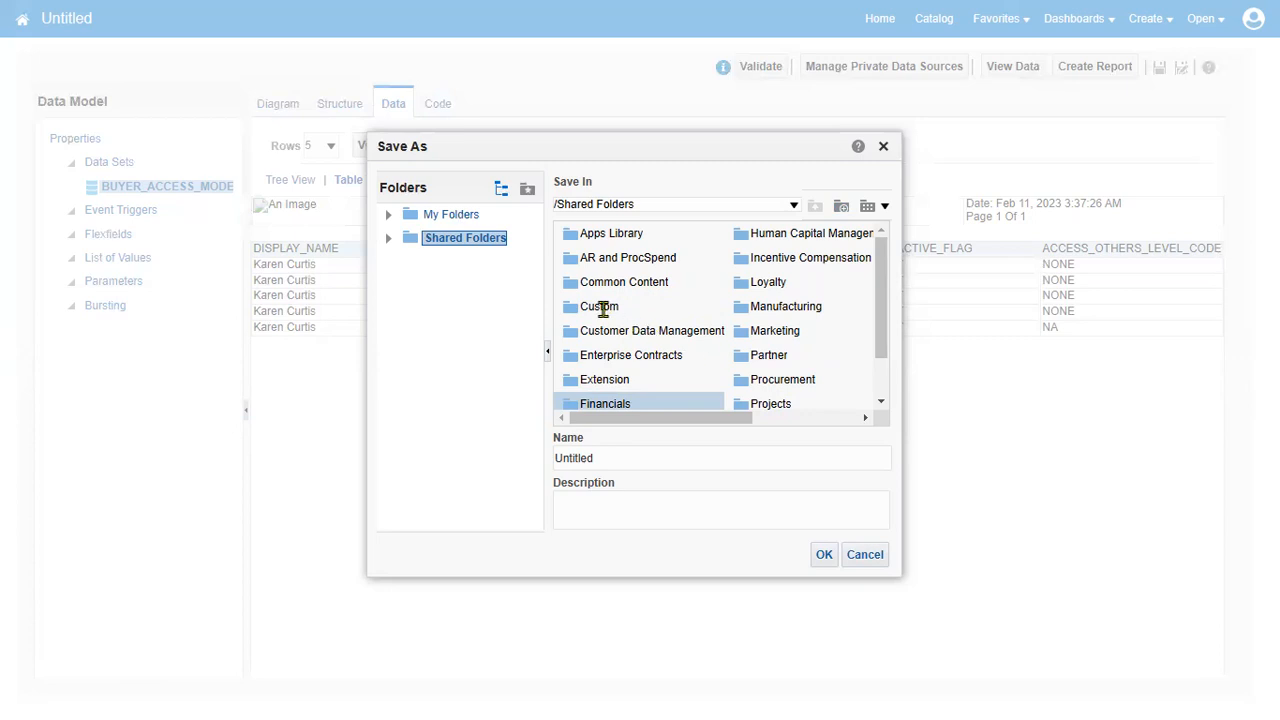
click(603, 308)
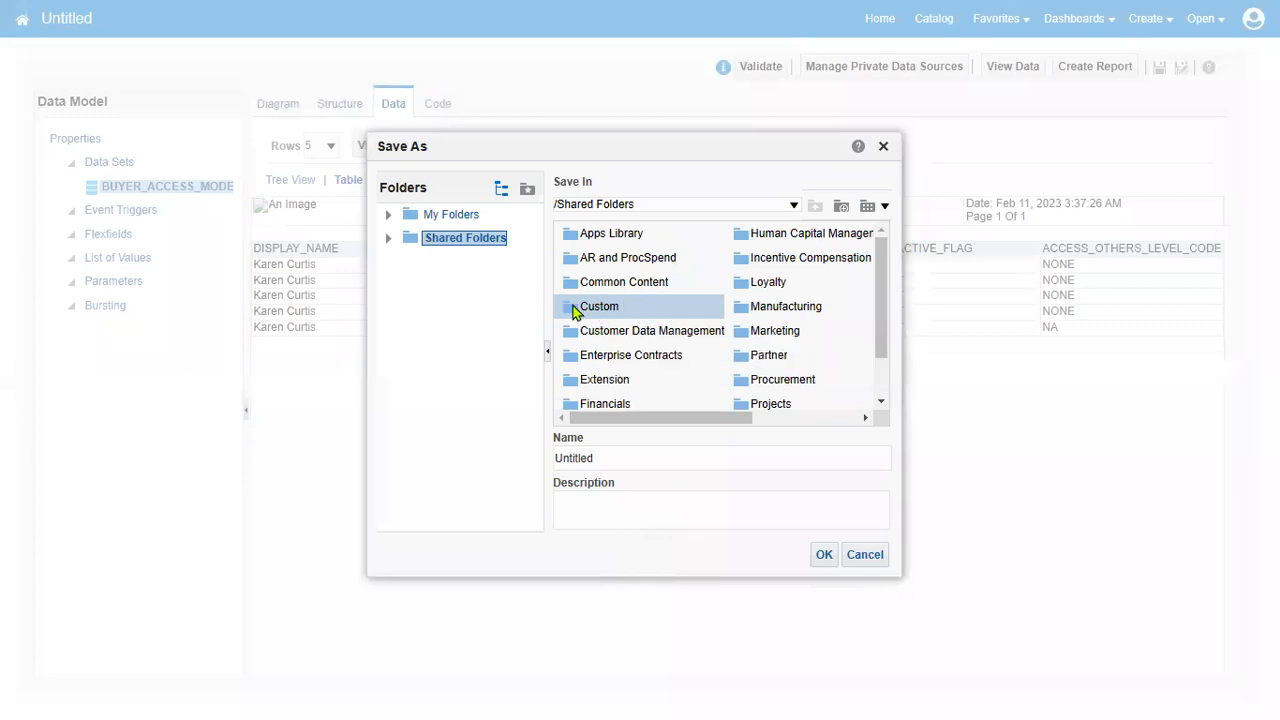
double_click(575, 310)
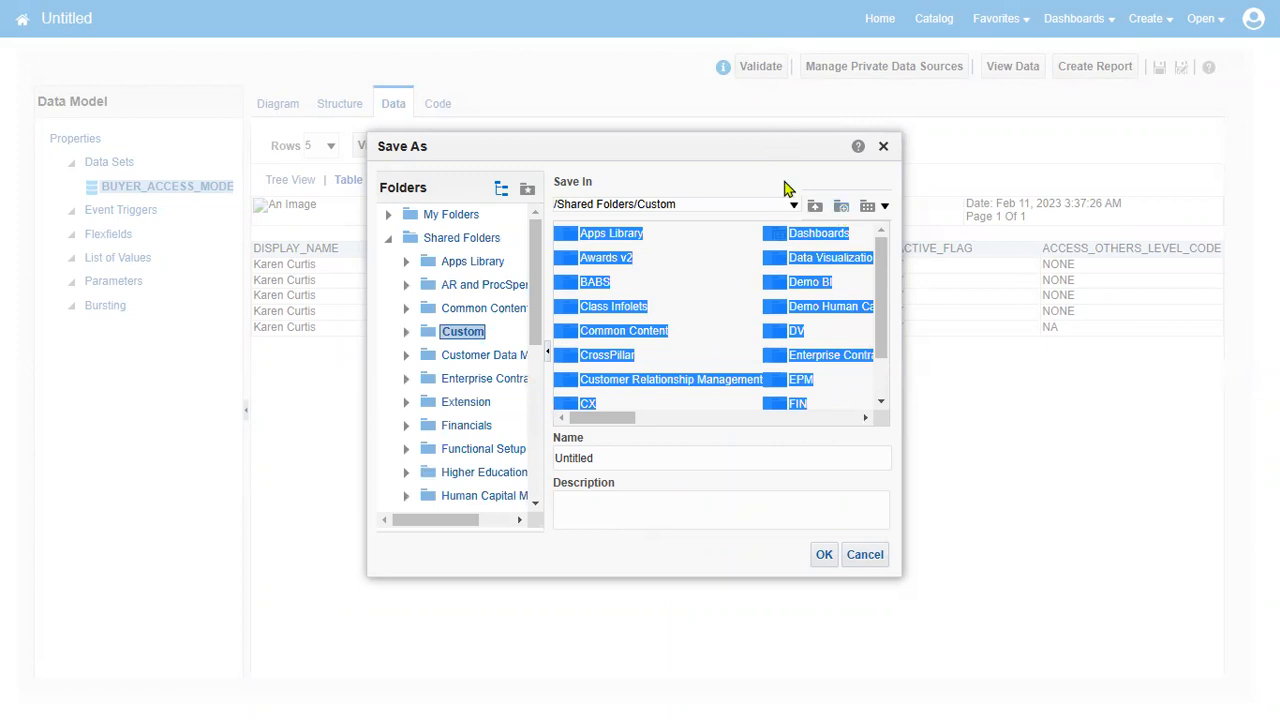
- Create a new folder named RTL inside the Custom folder as the save location
click(840, 207)
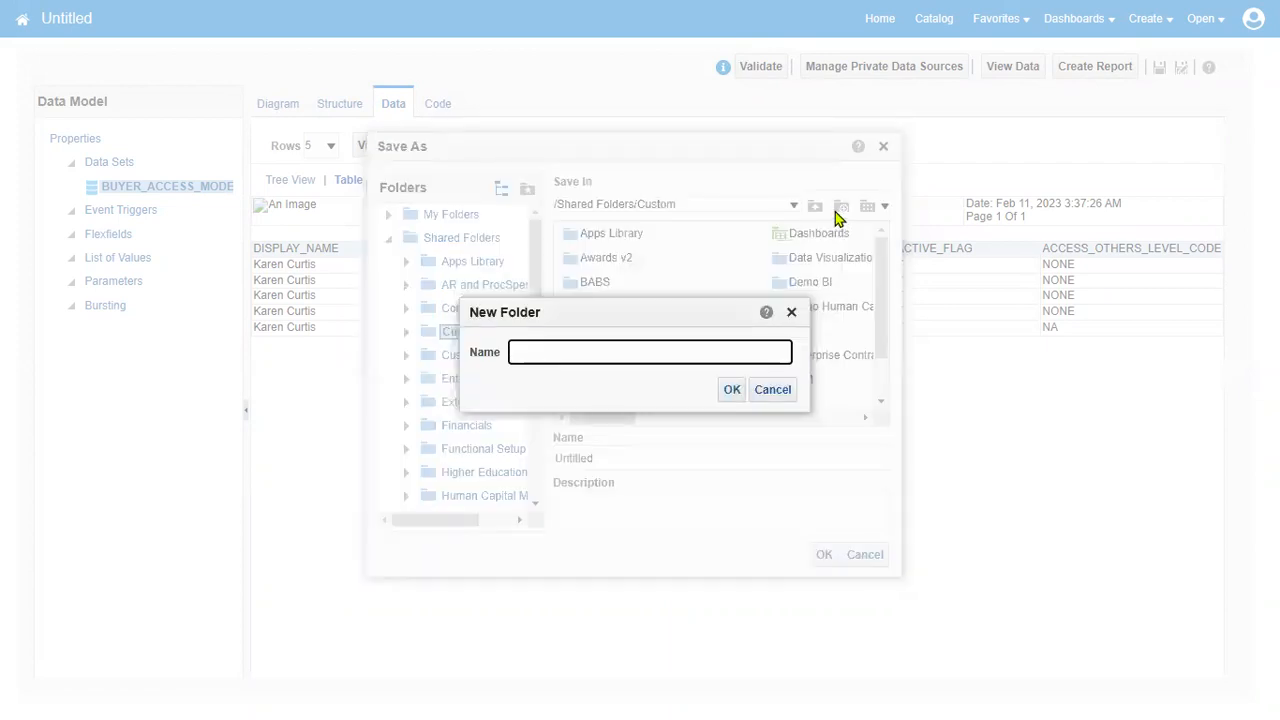
text(RTL)
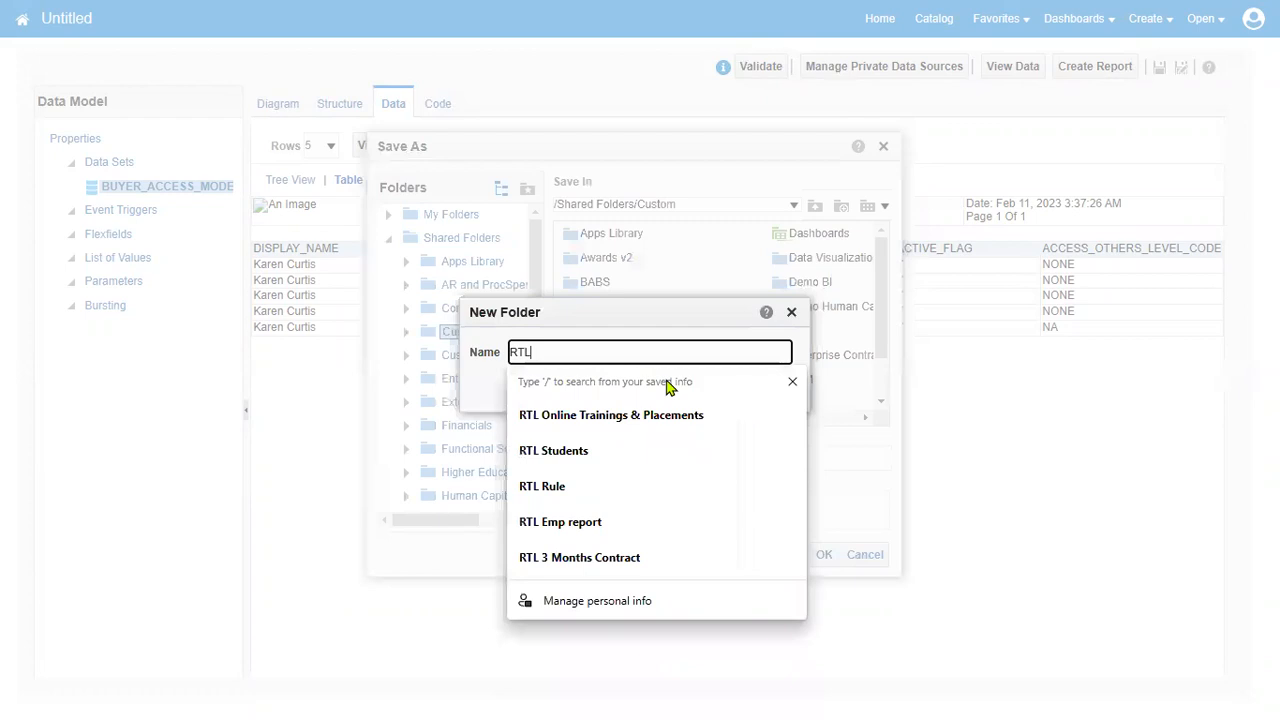
click(489, 374)
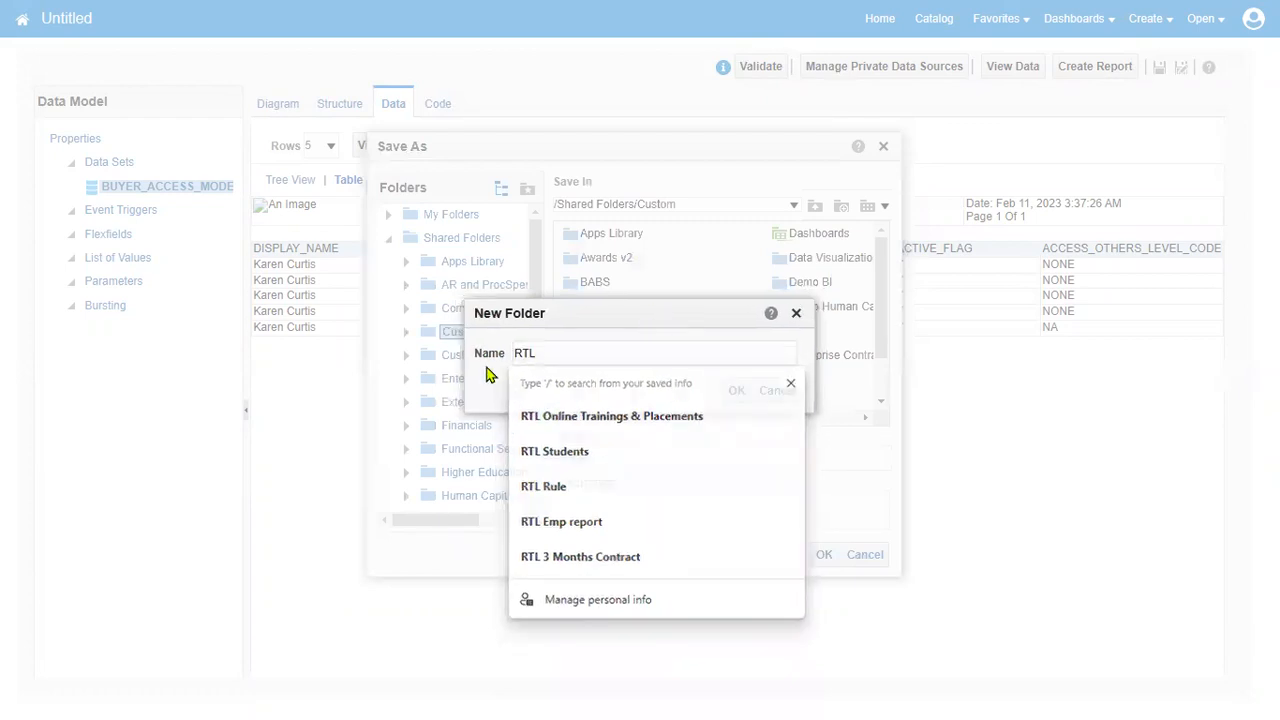
click(735, 391)
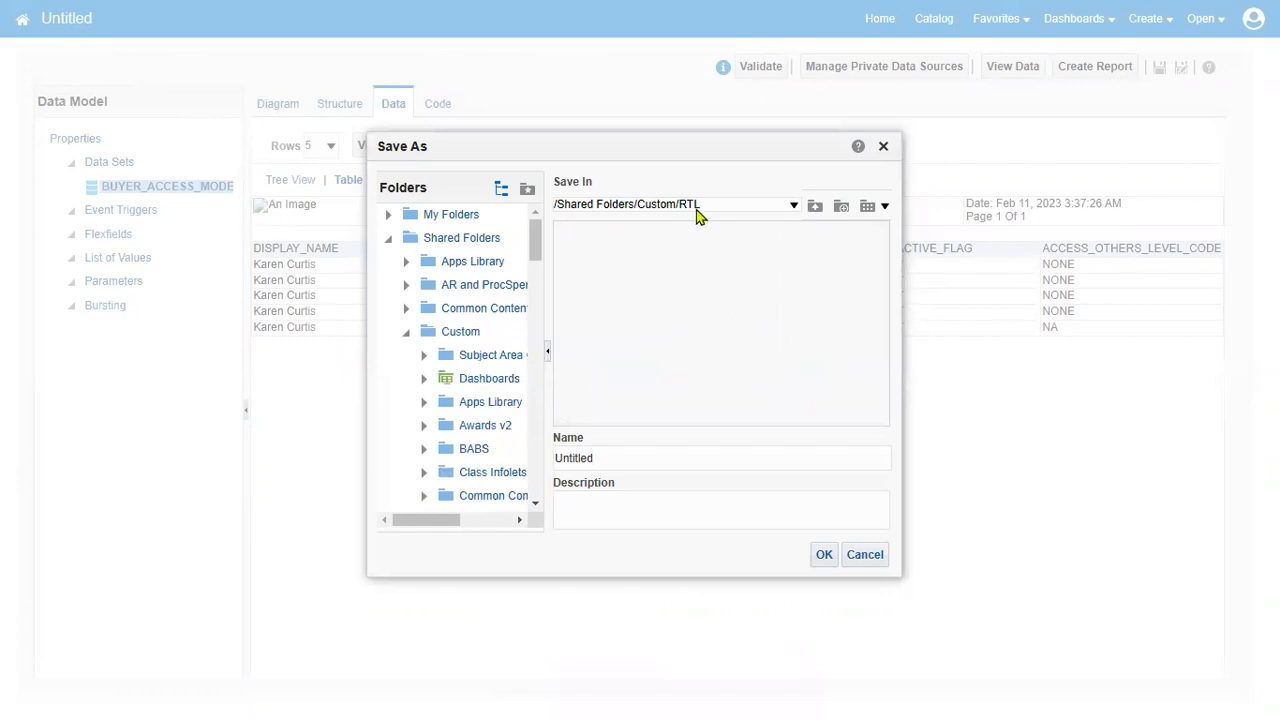
- Name the data model BUYER_DATAMODEL and save it in the RTL folder
double_click(625, 455)
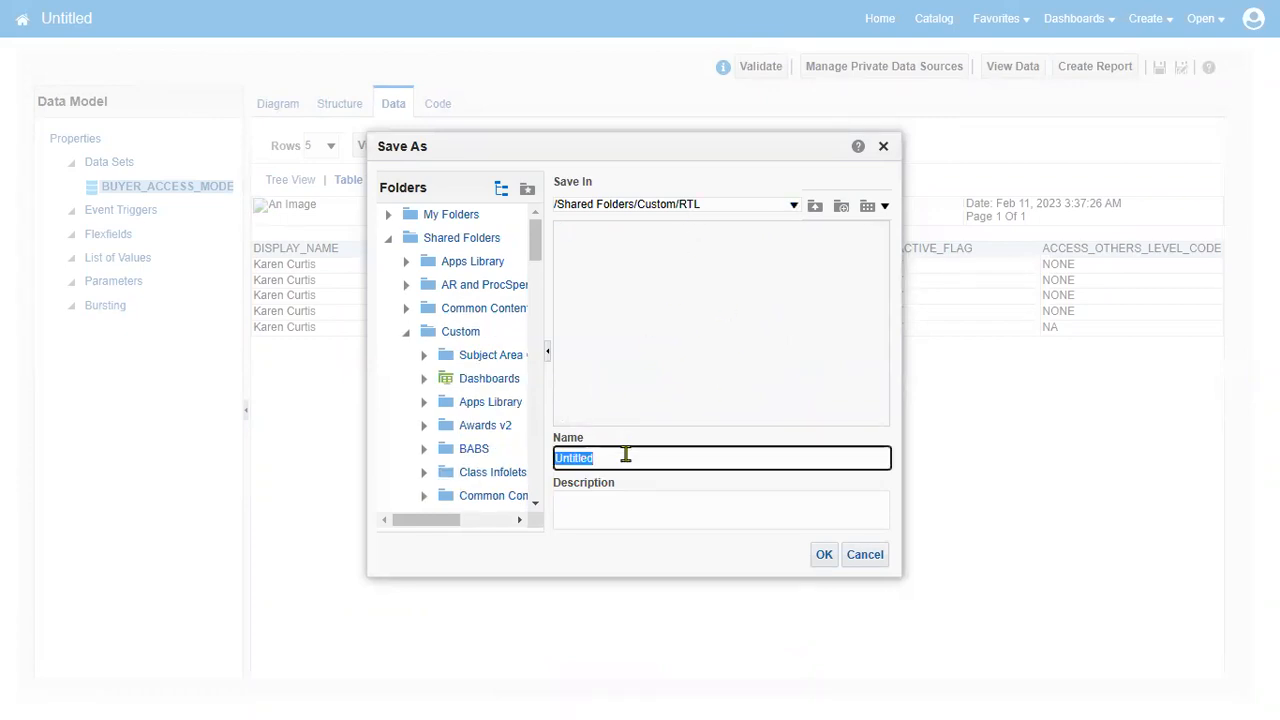
text(BUYER_DATAMODEL)
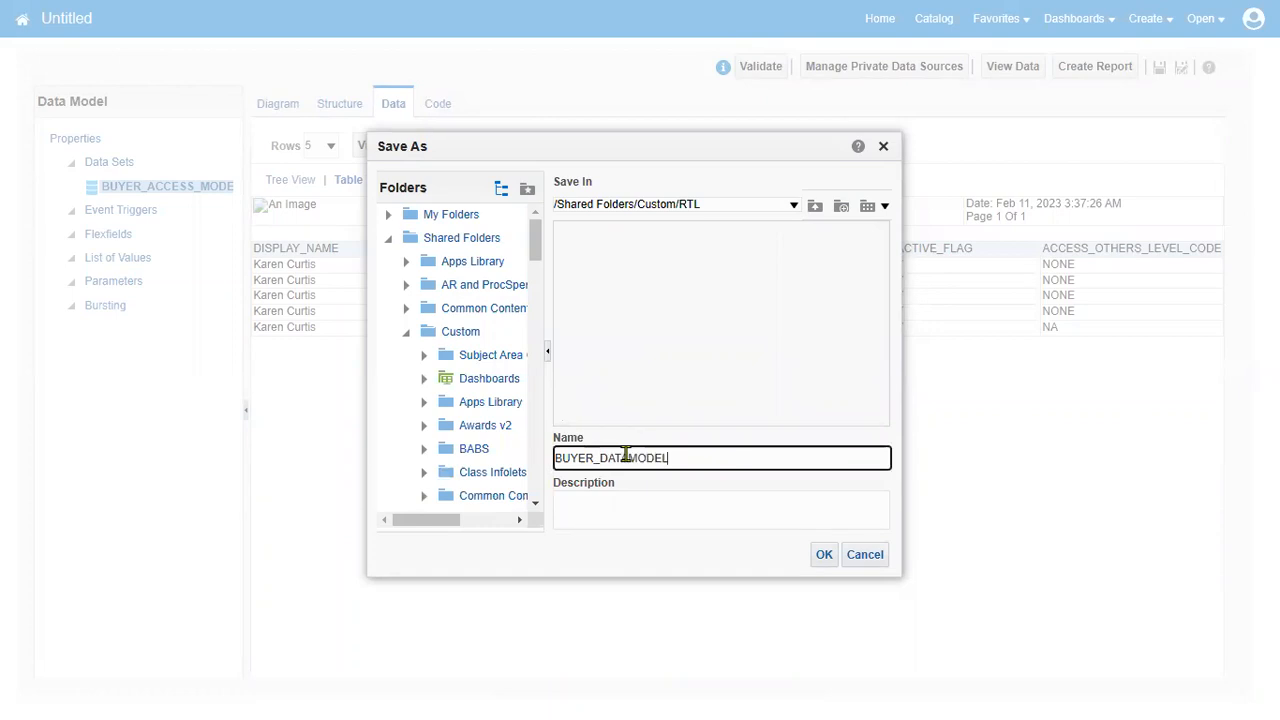
click(826, 555)
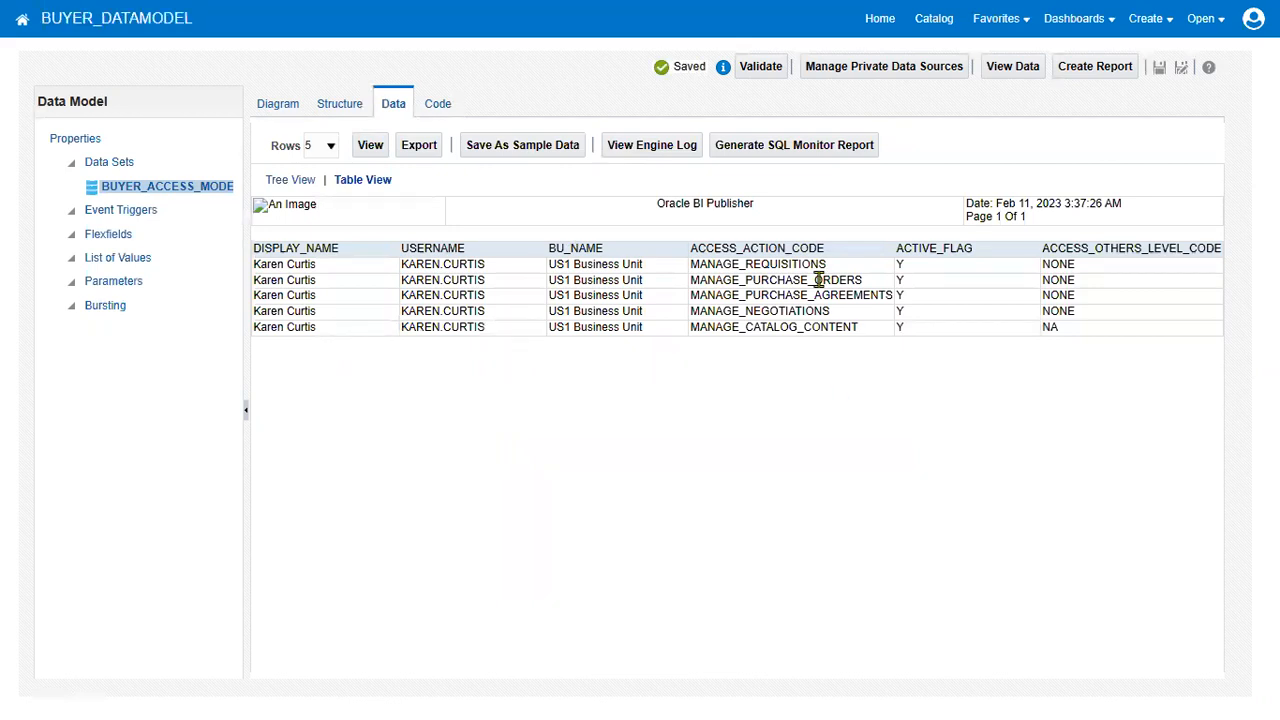
- Switch to the Book2 Excel workbook, review the Data Model and Layout Model entries for BI Reports, and return to the browser
key(alt+Tab)
key(alt+Tab)
key(alt+Tab)
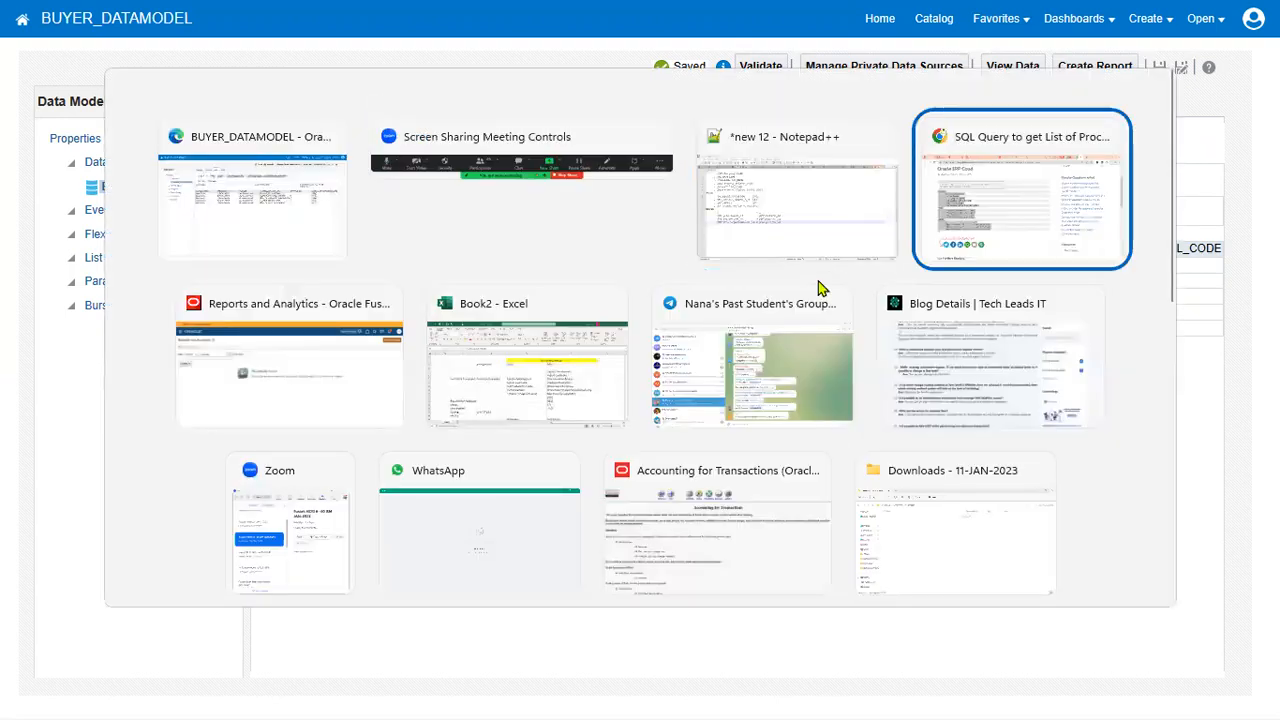
key(alt+Tab)
key(alt+Tab)
key(alt+Tab)
key(alt+Tab)
key(alt+Tab)
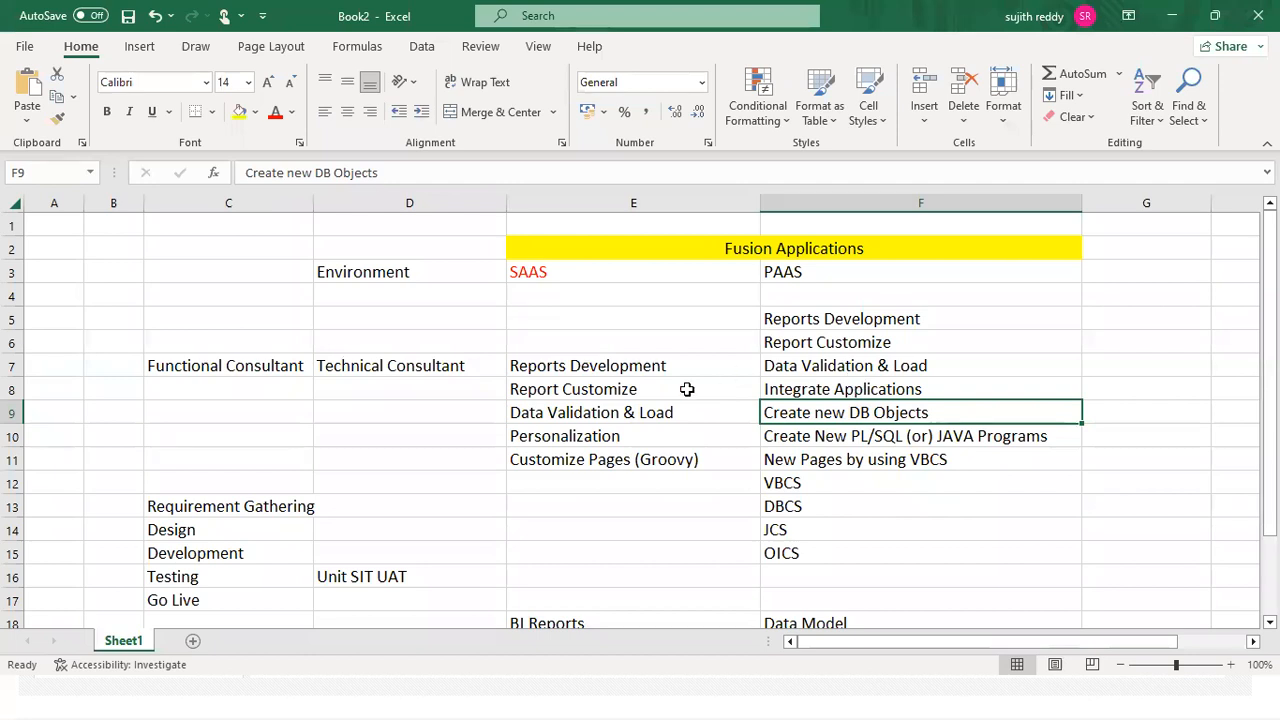
scroll(651, 556, down, 3)
click(812, 414)
click(815, 443)
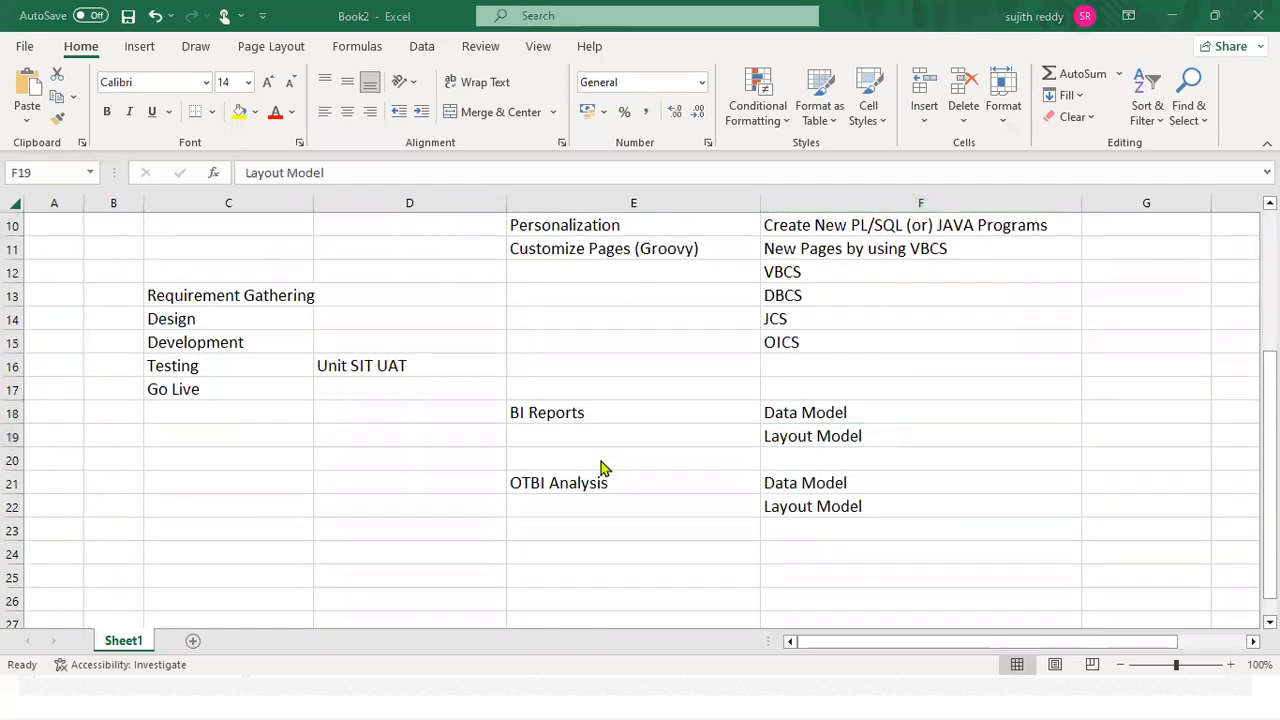
key(alt+Tab)
key(alt+Tab)
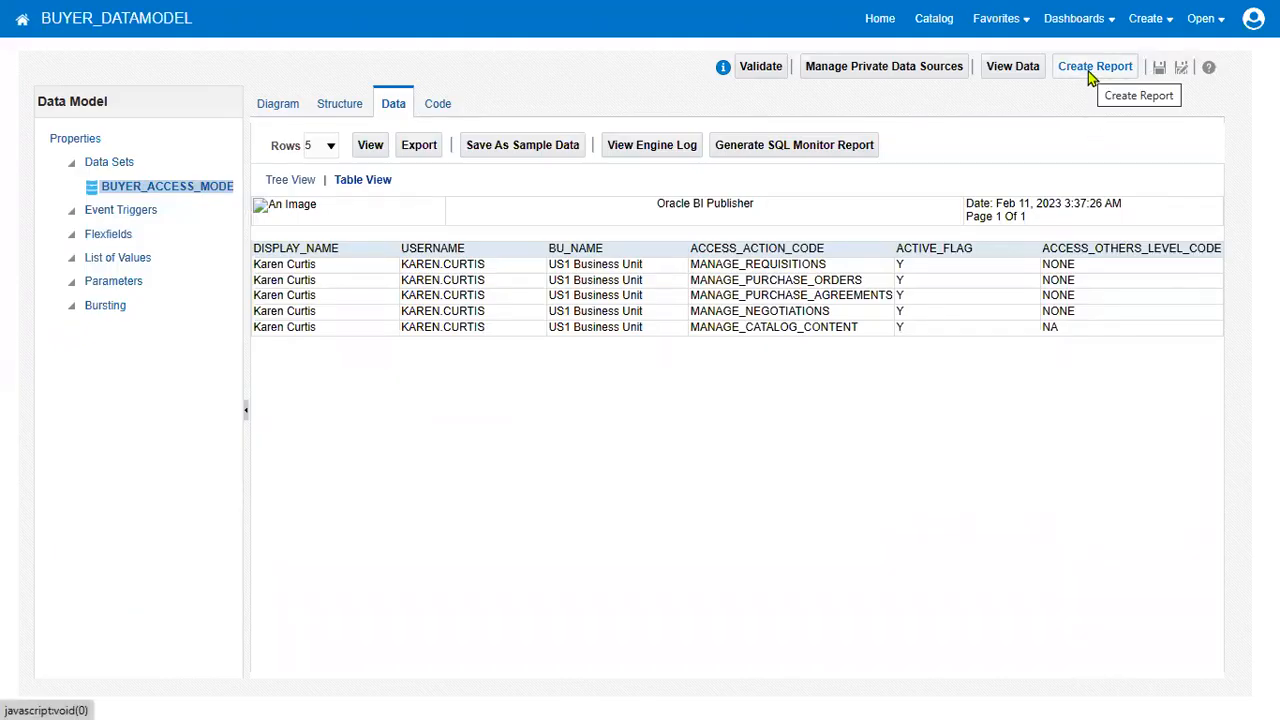
- Save the data model again and start a new report from it, dismissing the guided report wizard
click(1159, 69)
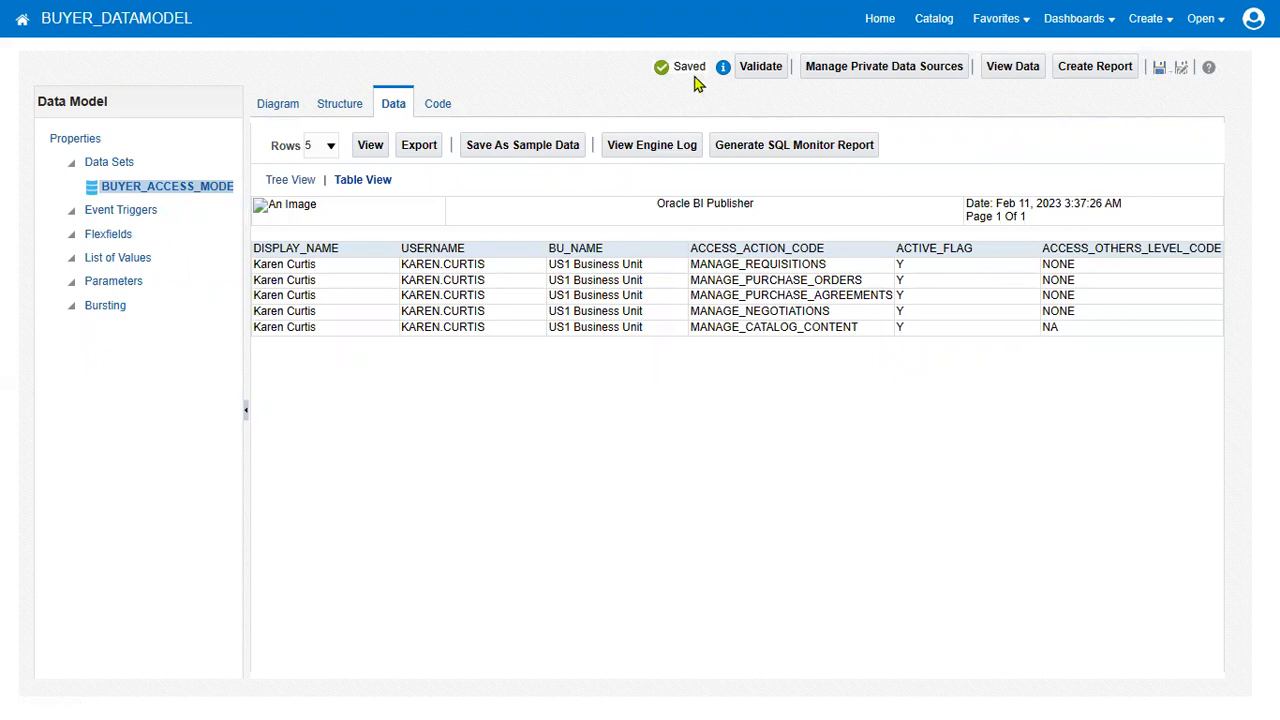
click(1116, 76)
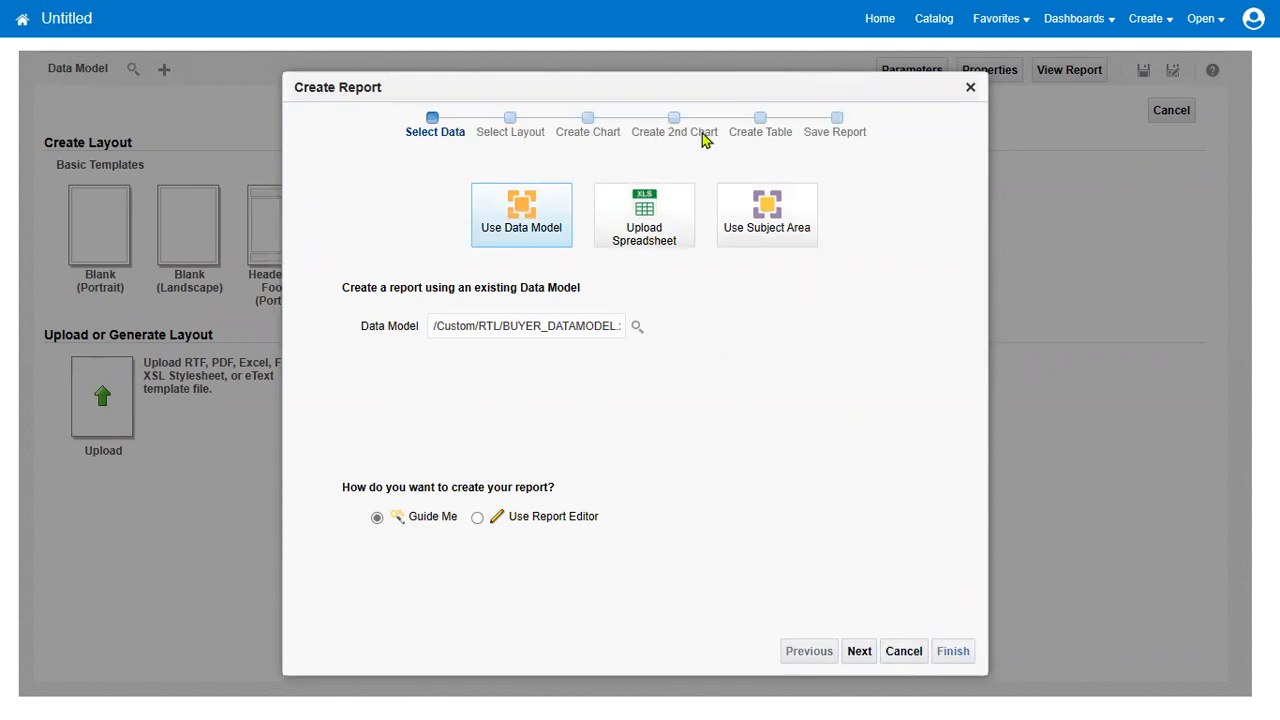
click(903, 651)
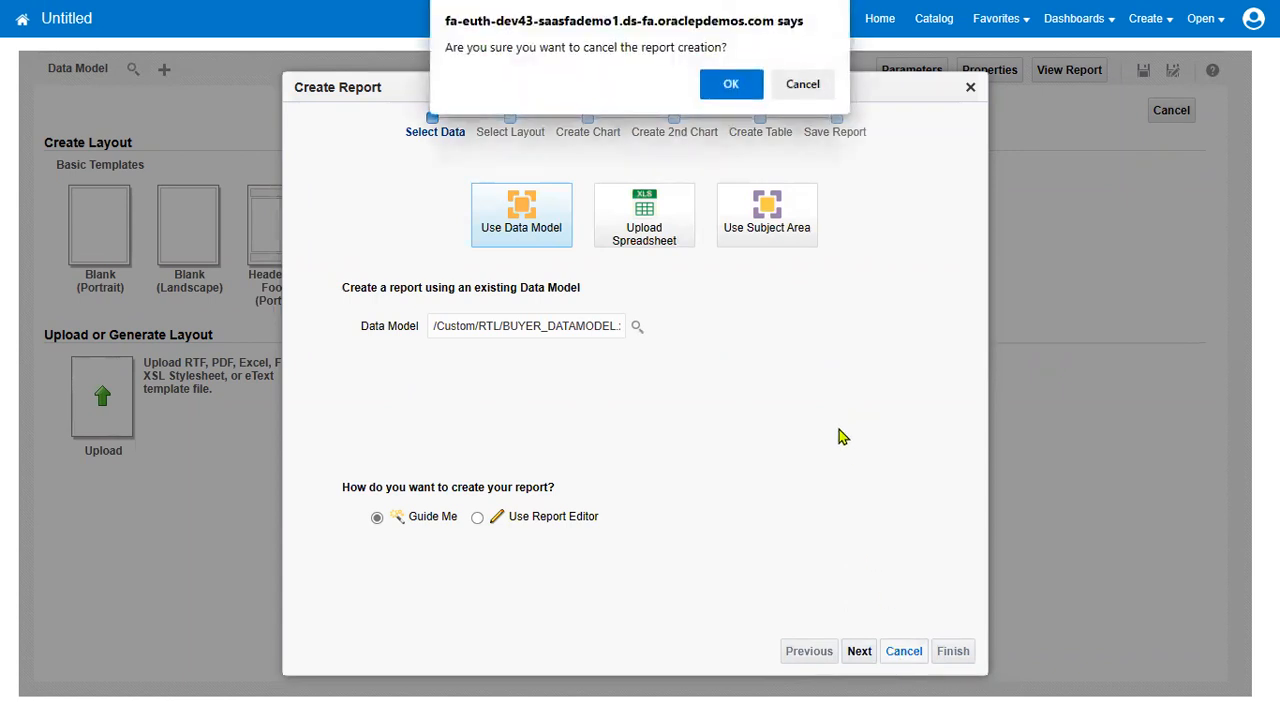
click(734, 86)
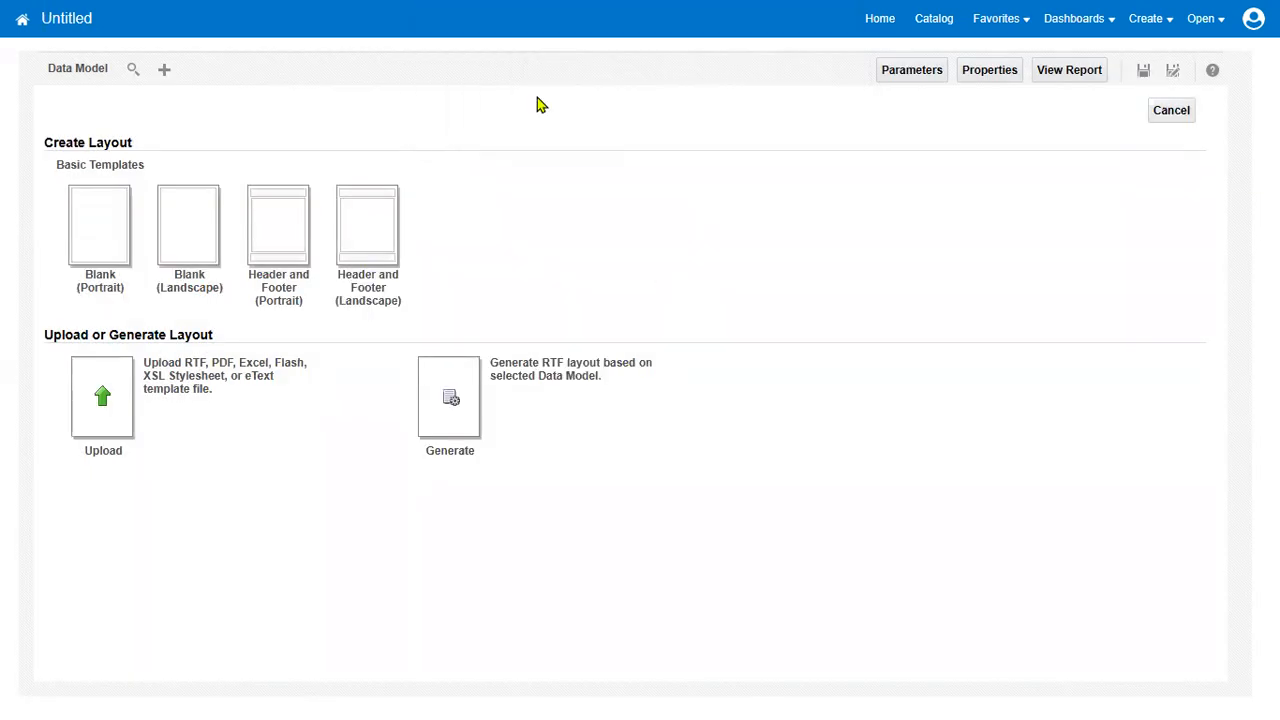
- Select BUYER_DATAMODEL from /Shared Folders/Custom/RTL as the new report's data model
triple_click(86, 67)
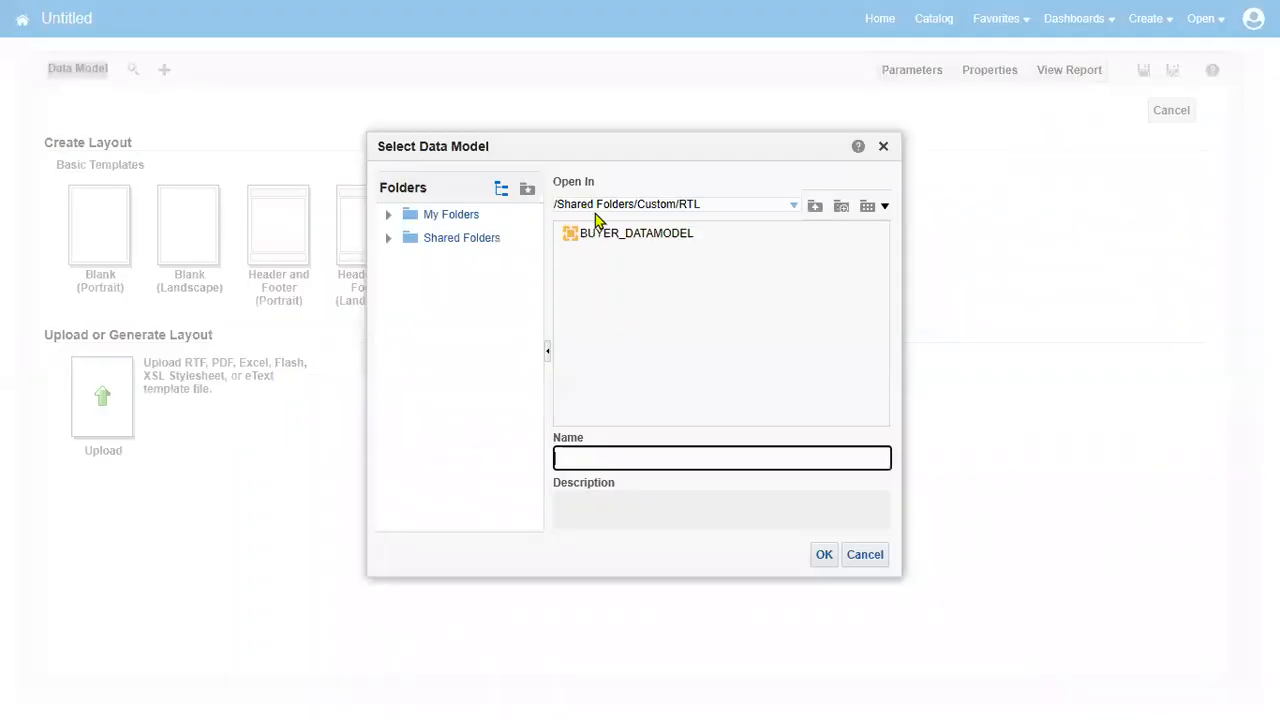
click(636, 233)
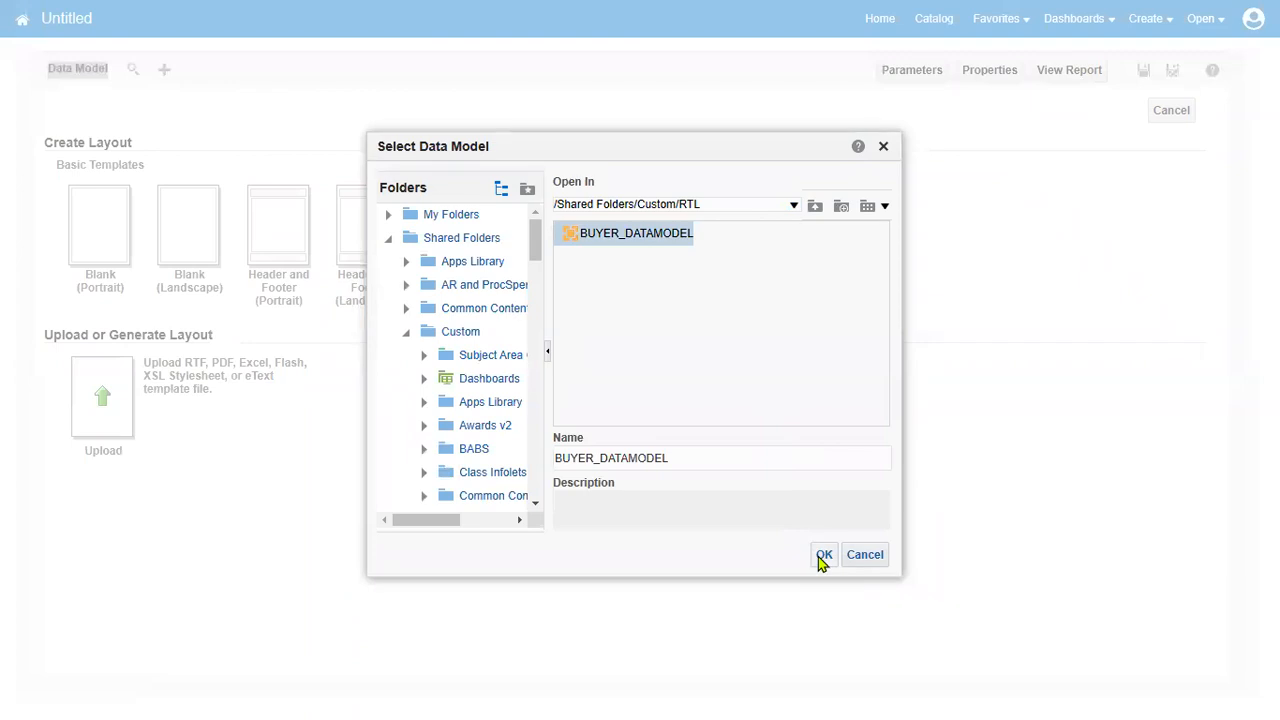
click(824, 554)
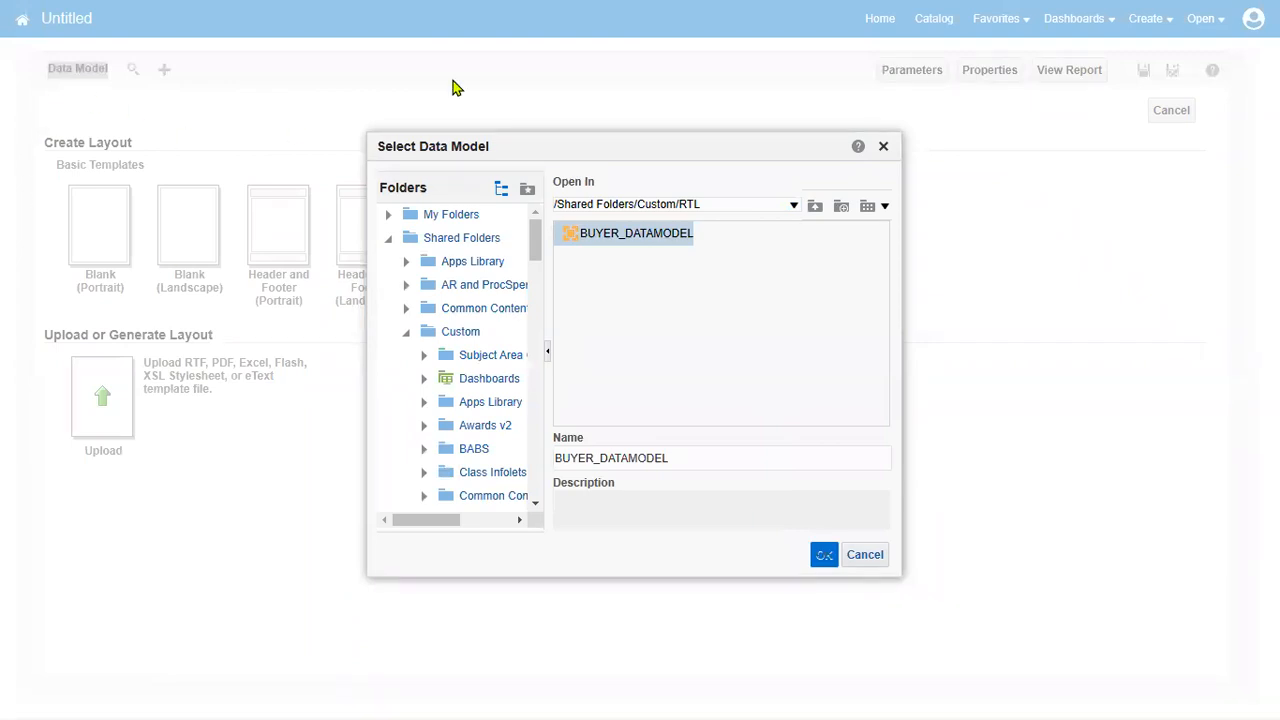
- Examine the options for creating, uploading or generating a layout and the template file types accepted for upload
drag(40, 128, 171, 172)
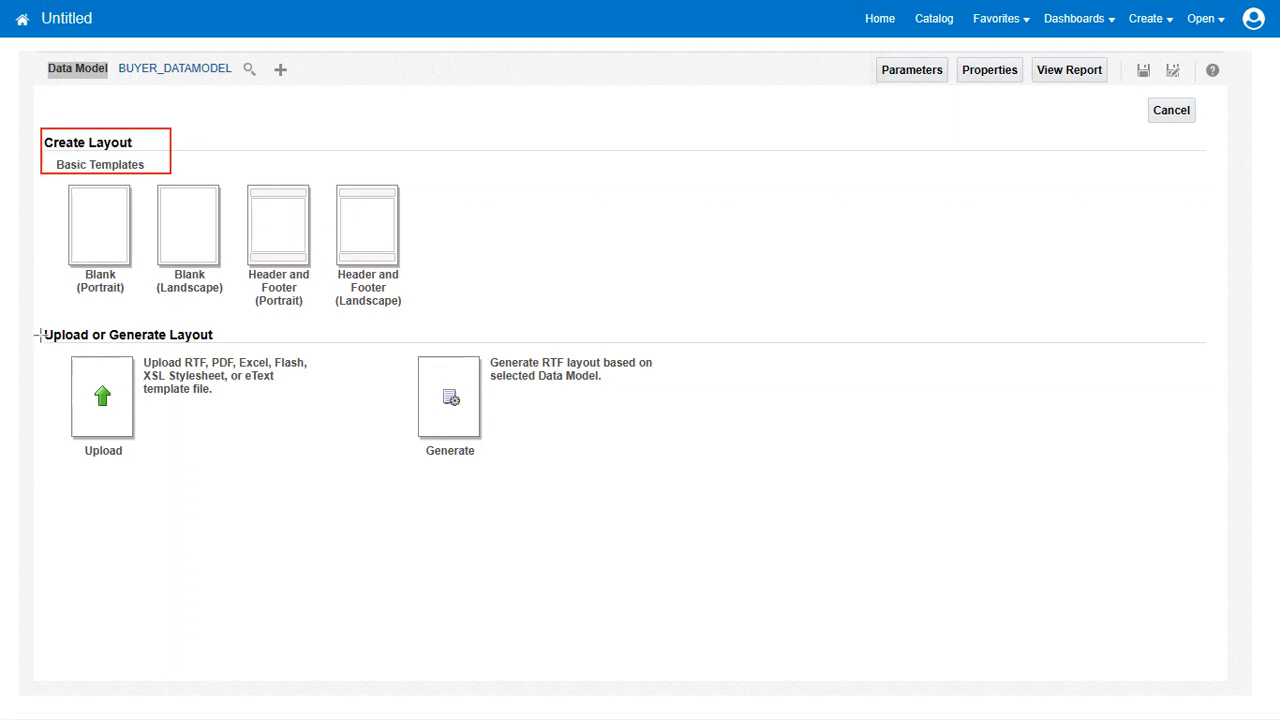
mouse_move(37, 318)
mouse_down()
mouse_move(66, 350)
mouse_move(228, 348)
mouse_up()
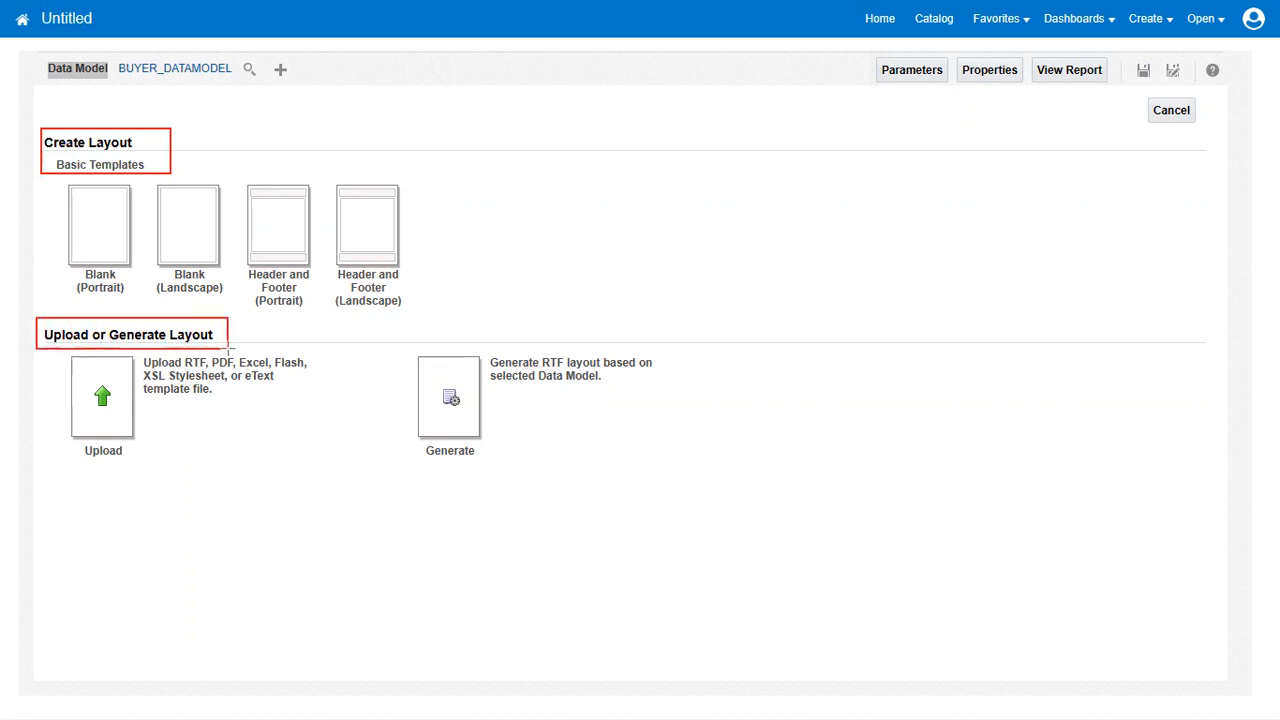
mouse_move(411, 320)
mouse_down()
mouse_move(449, 418)
mouse_move(483, 452)
mouse_move(543, 471)
mouse_move(671, 463)
mouse_up()
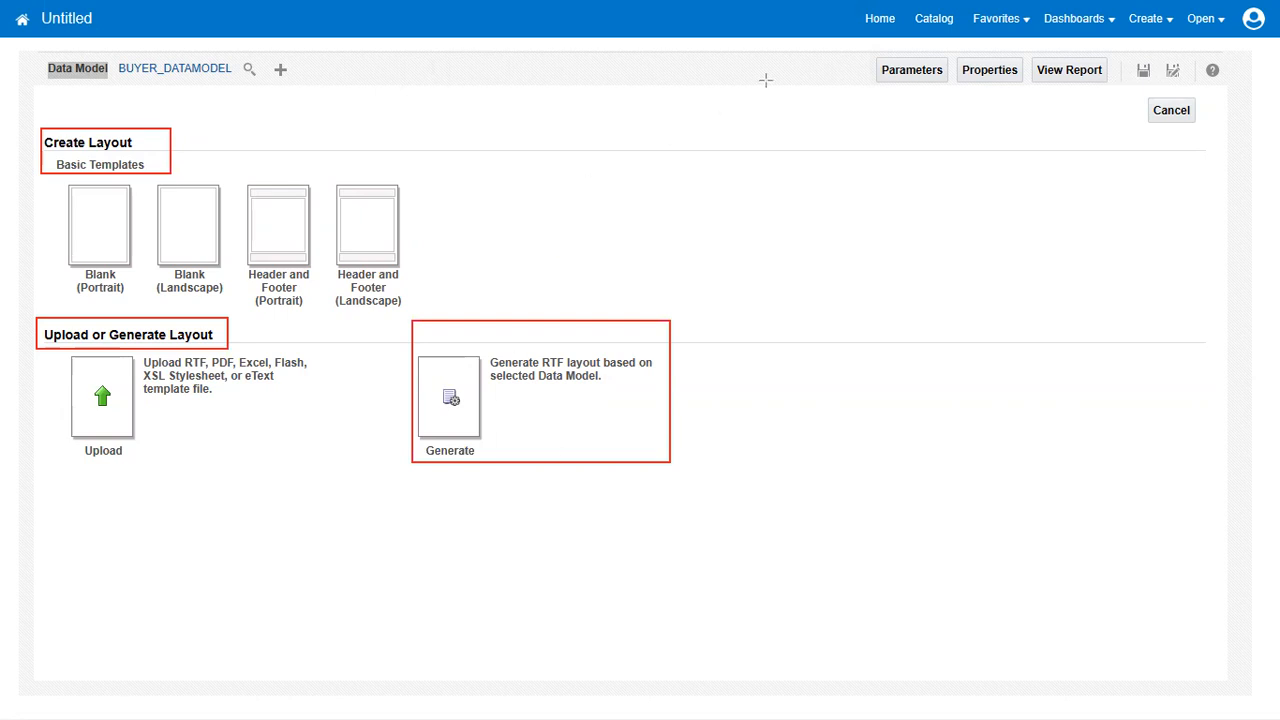
key(Escape)
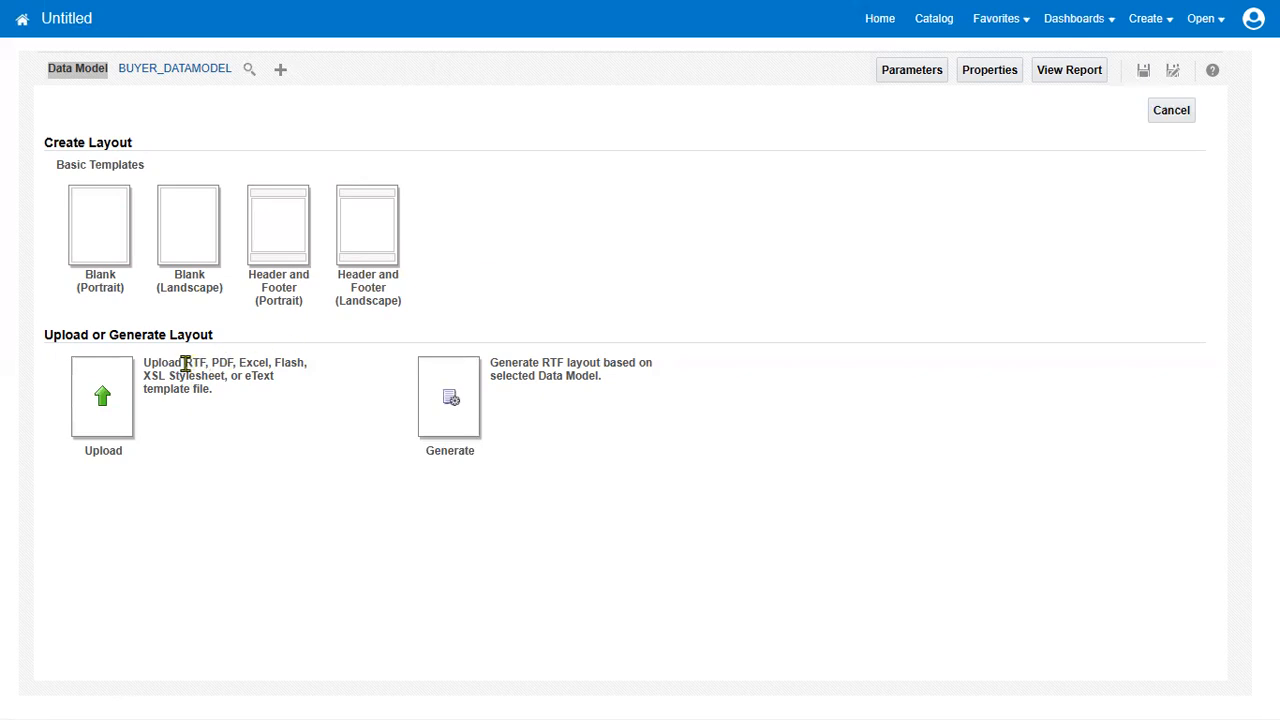
drag(185, 364, 227, 375)
drag(226, 375, 190, 386)
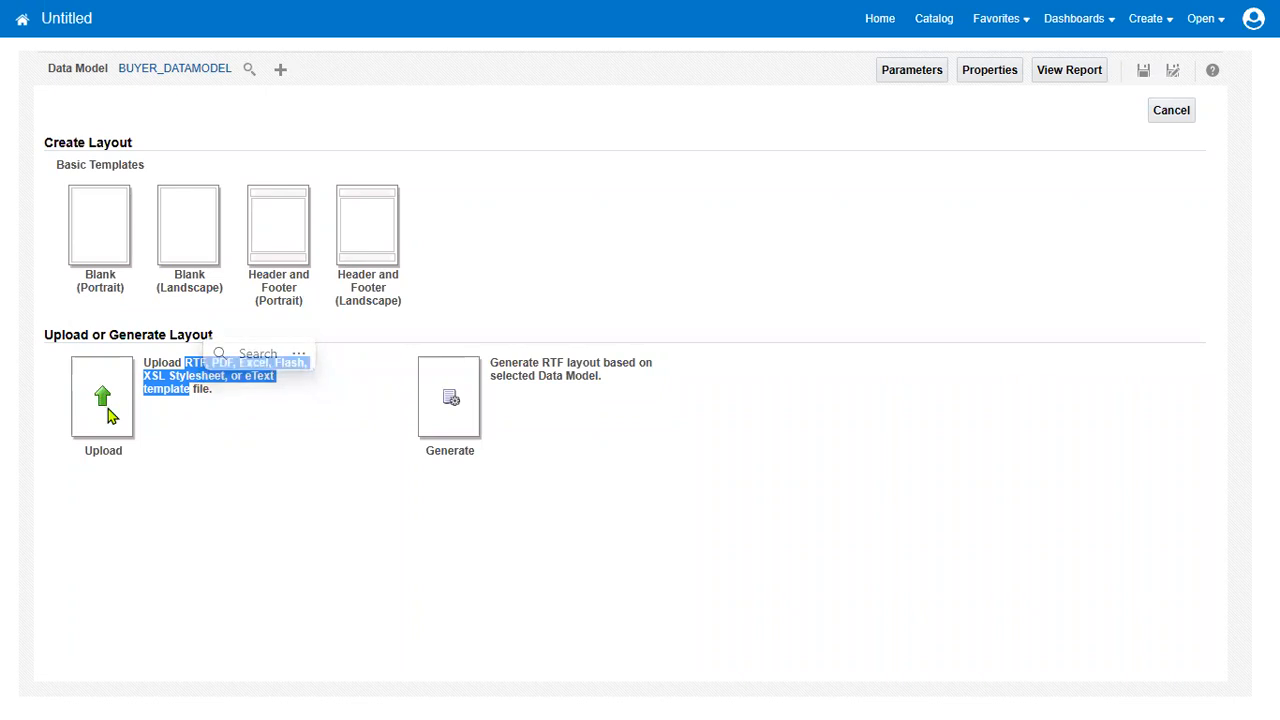
click(238, 408)
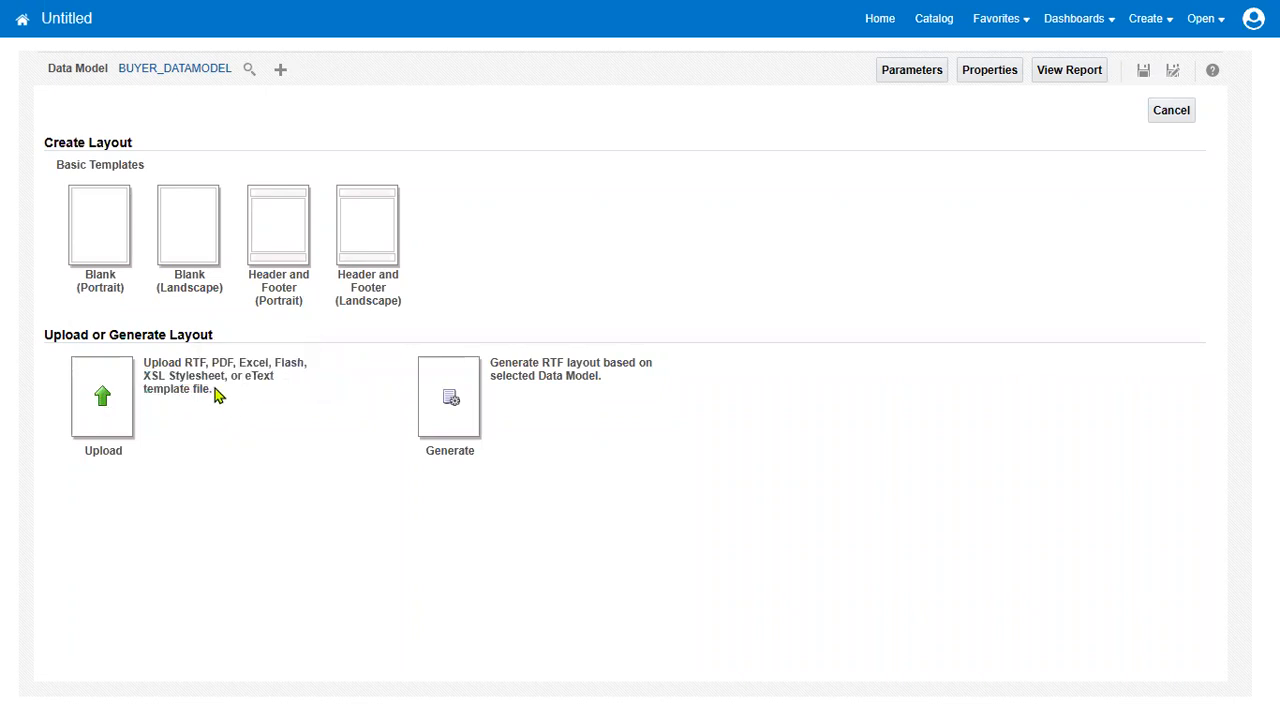
drag(185, 362, 210, 364)
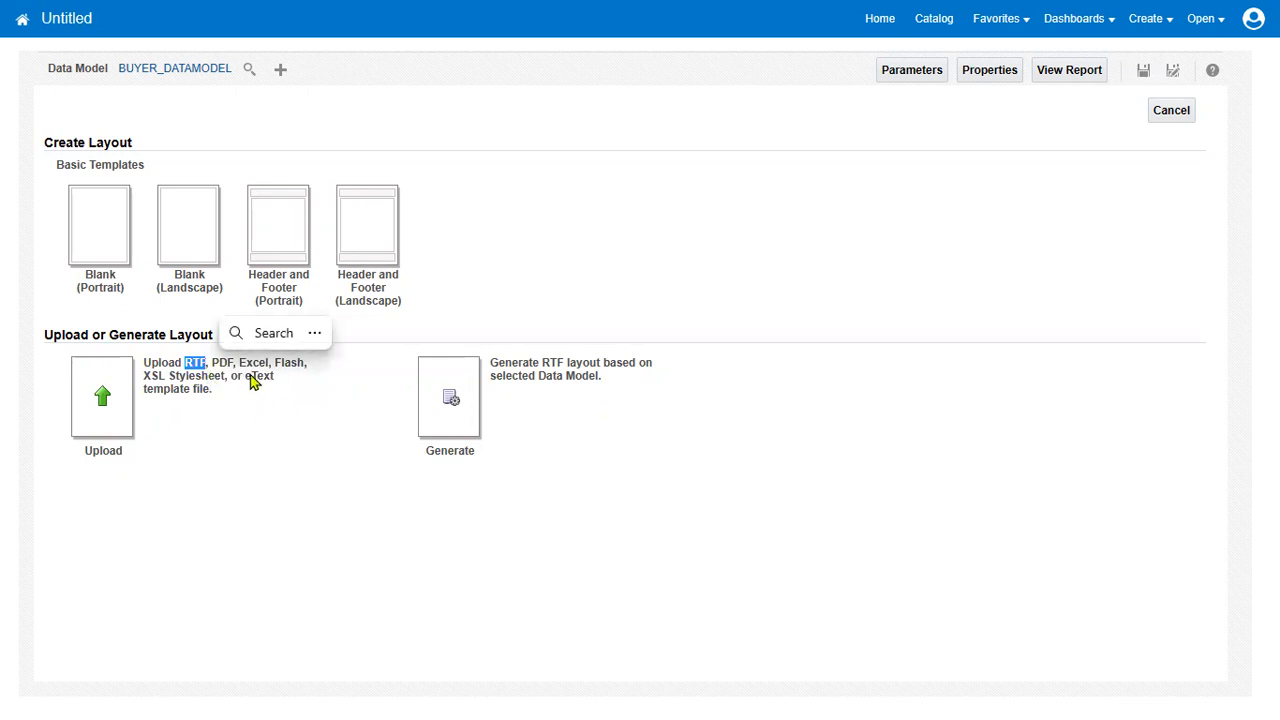
click(244, 372)
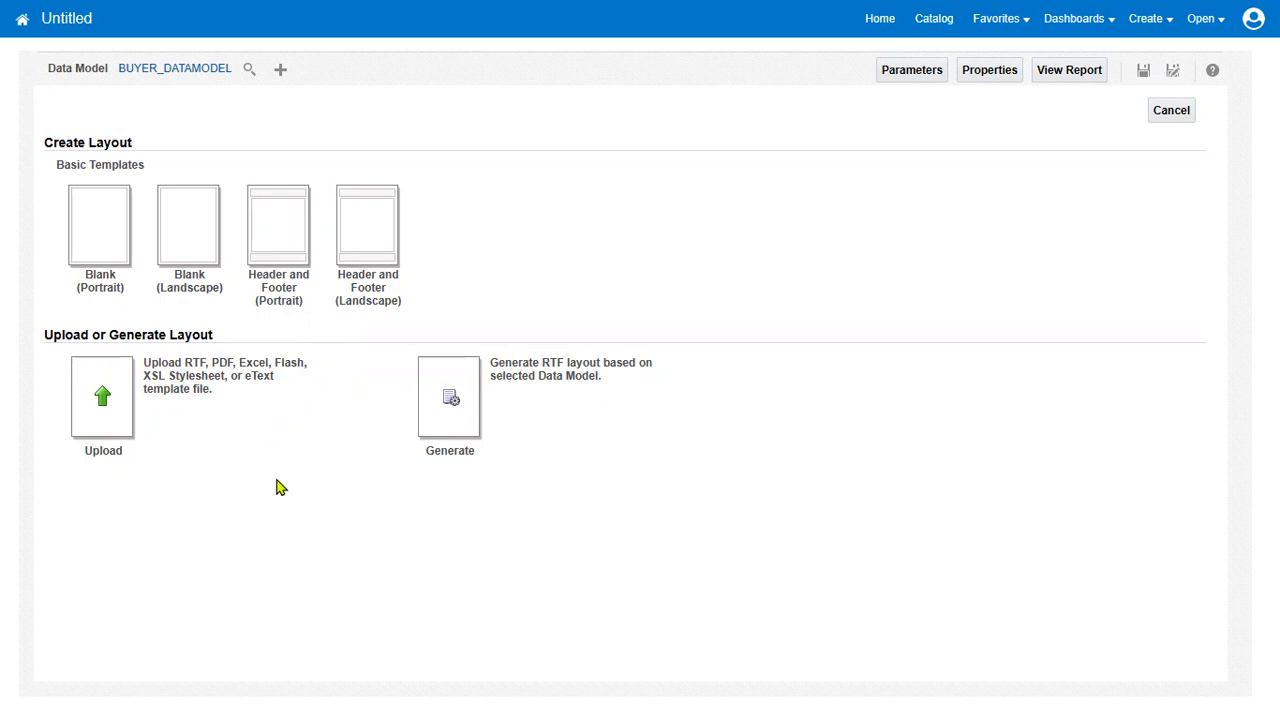
- Generate an RTF layout from the selected data model with the template name BUYER Template
click(450, 403)
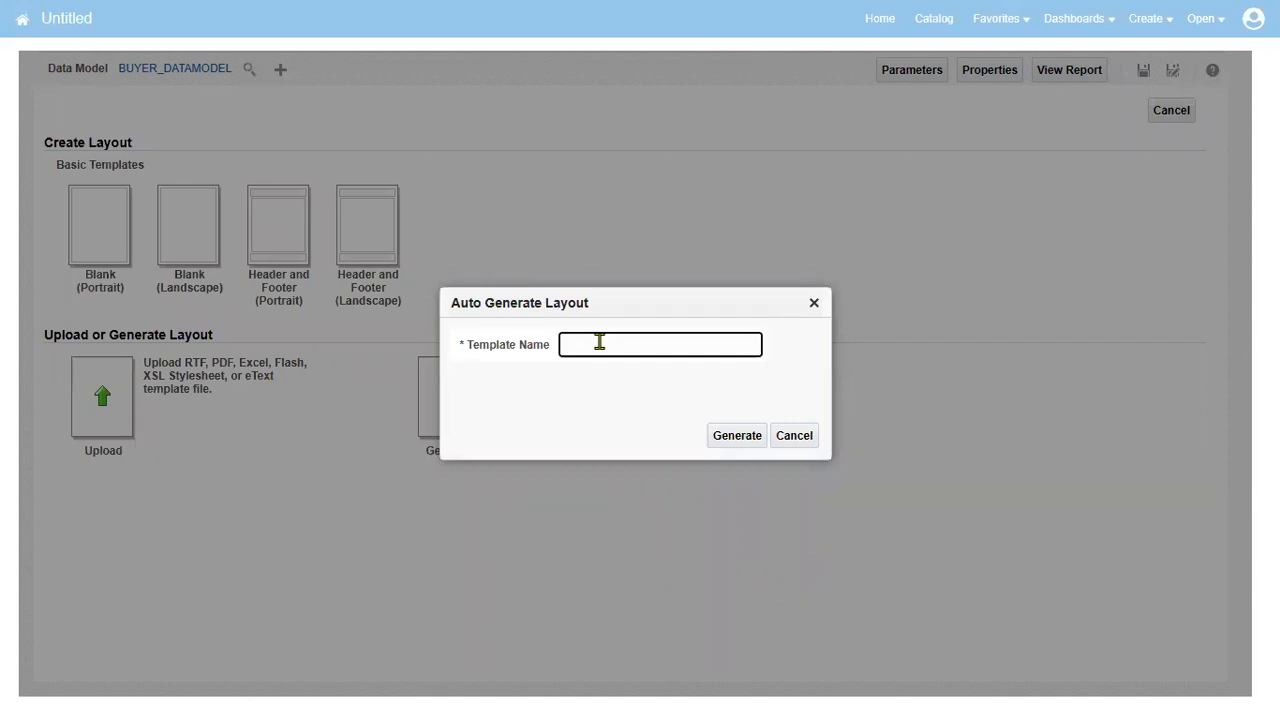
text(BUYER_Templeyte)
key(BackSpace)
key(BackSpace)
key(BackSpace)
text(te)
key(BackSpace)
key(BackSpace)
key(BackSpace)
text(ate)
click(730, 438)
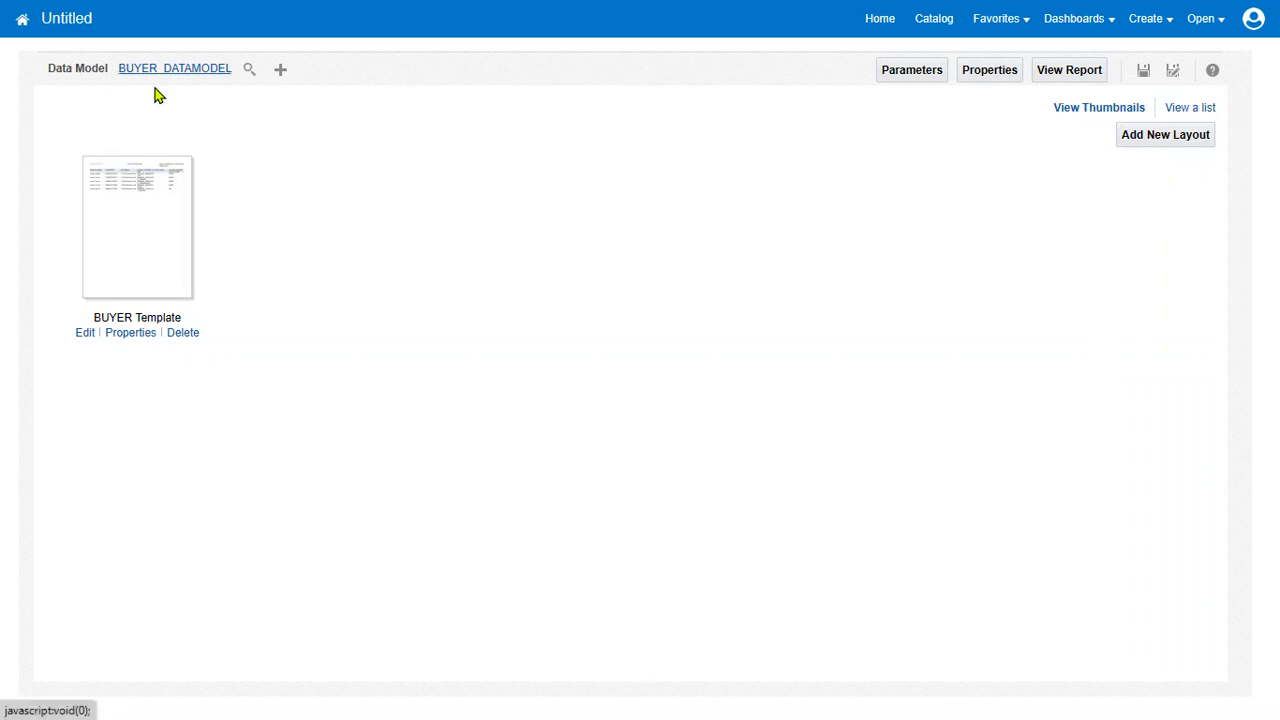
key(ctrl+2)
drag(295, 117, 60, 39)
drag(297, 270, 22, 157)
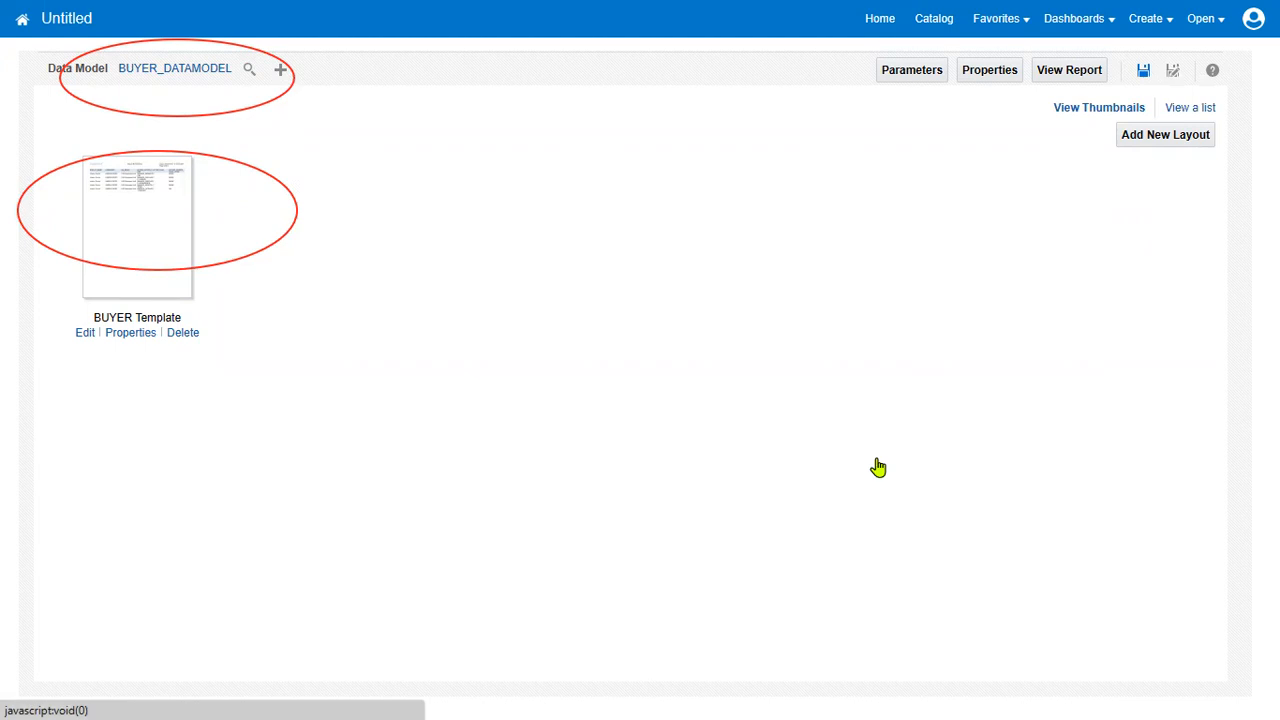
- Save the report as BUYER_BI_REPORT in /Shared Folders/Custom/RTL
click(644, 233)
click(610, 457)
drag(603, 457, 755, 457)
text(B)
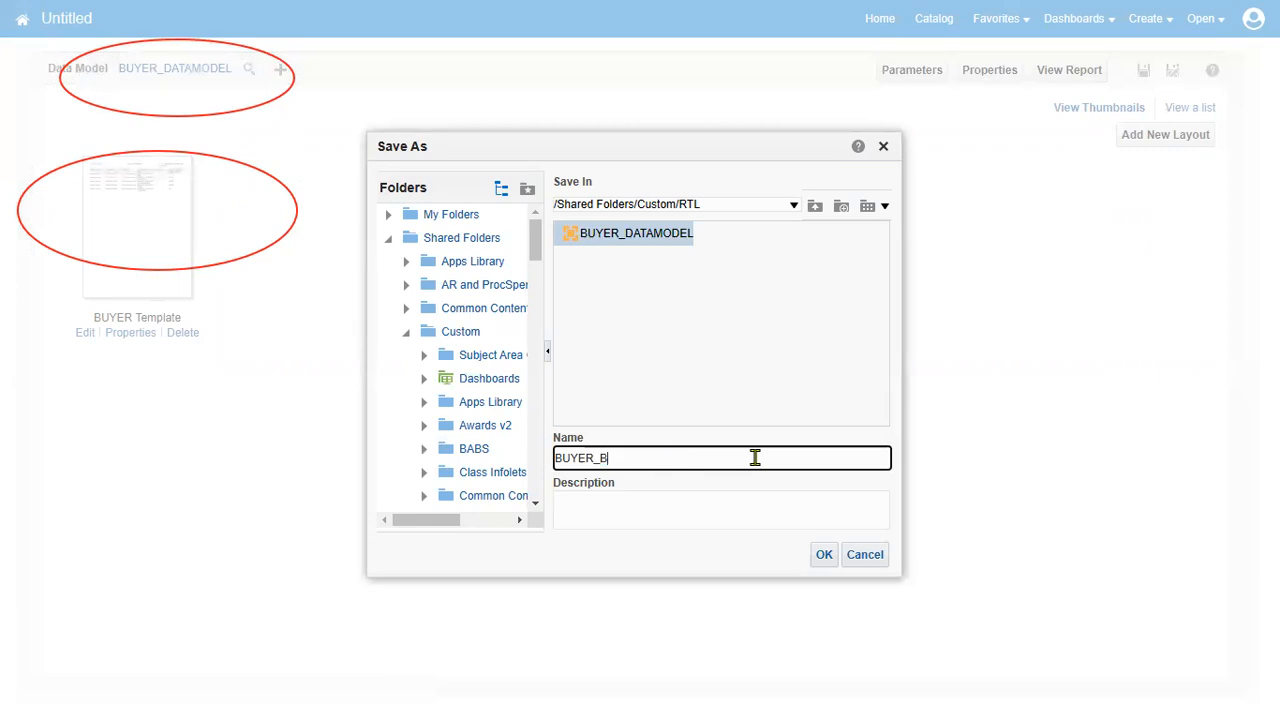
text(I_REPORT)
click(823, 556)
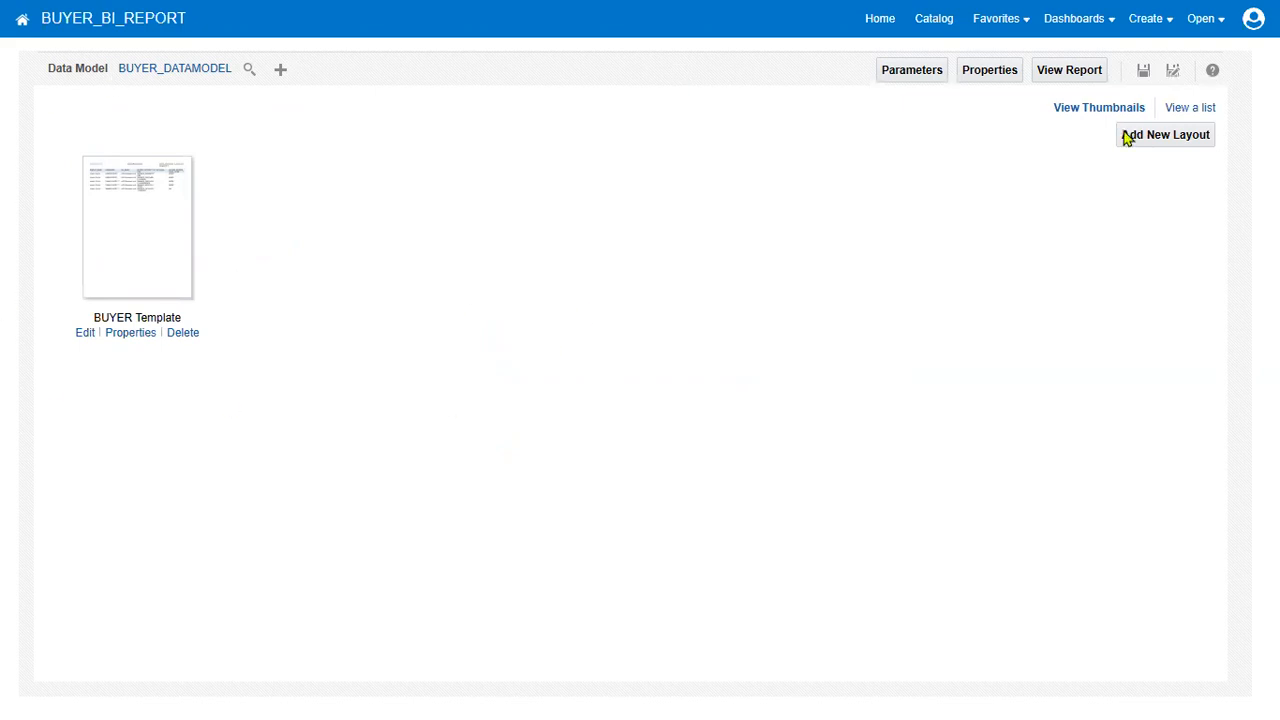
- Save the report again and view its output with the BUYER Template layout
click(1143, 74)
drag(826, 70, 859, 72)
click(1076, 78)
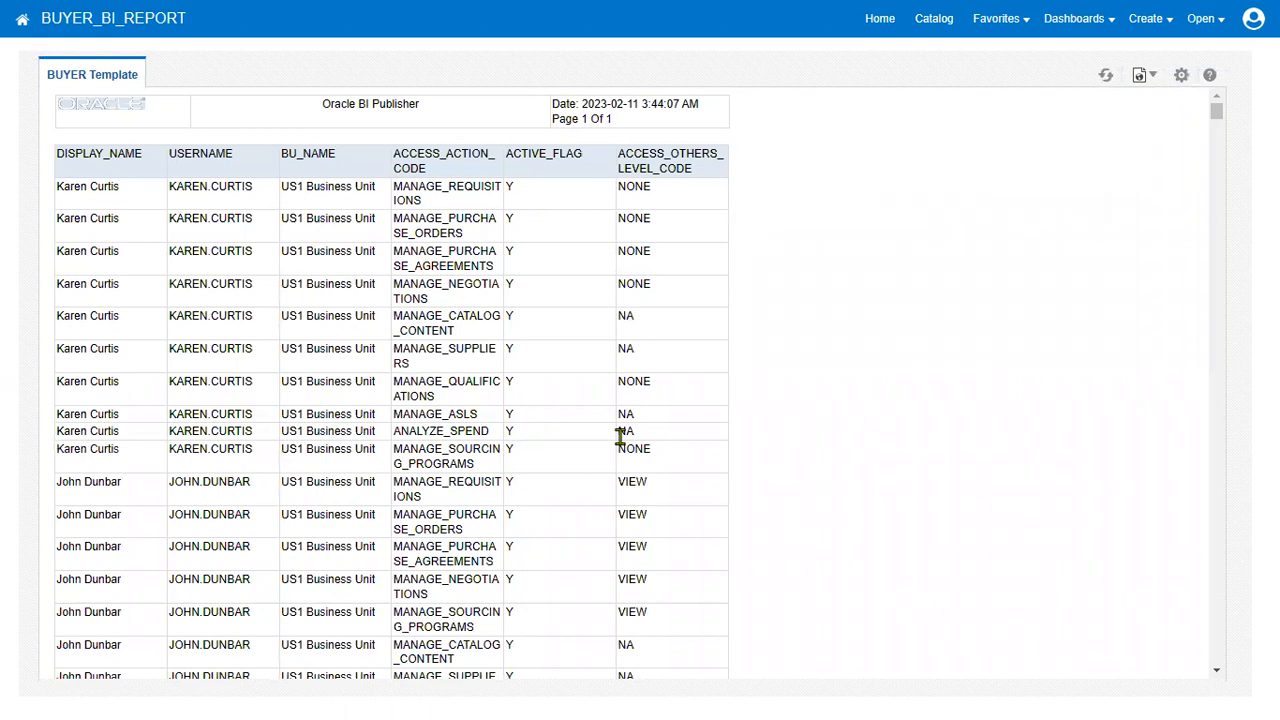
- Export the displayed report as a PDF file
click(1186, 84)
mouse_move(1118, 176)
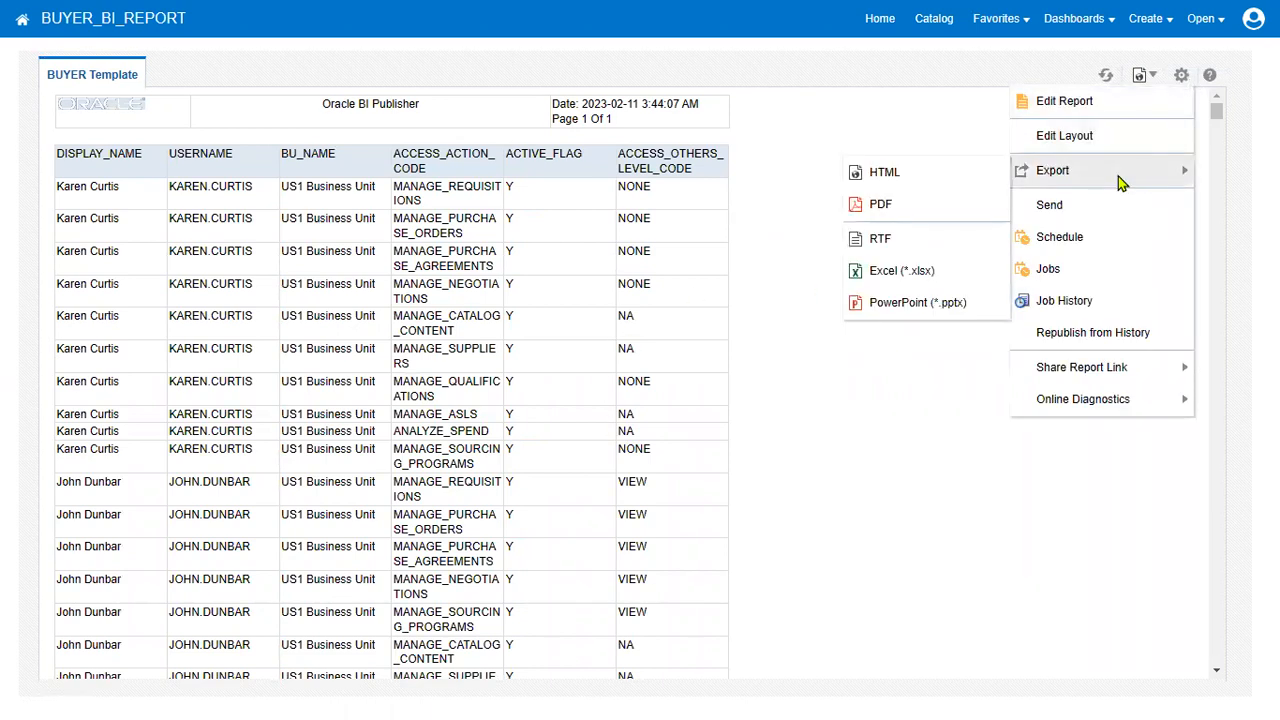
click(915, 208)
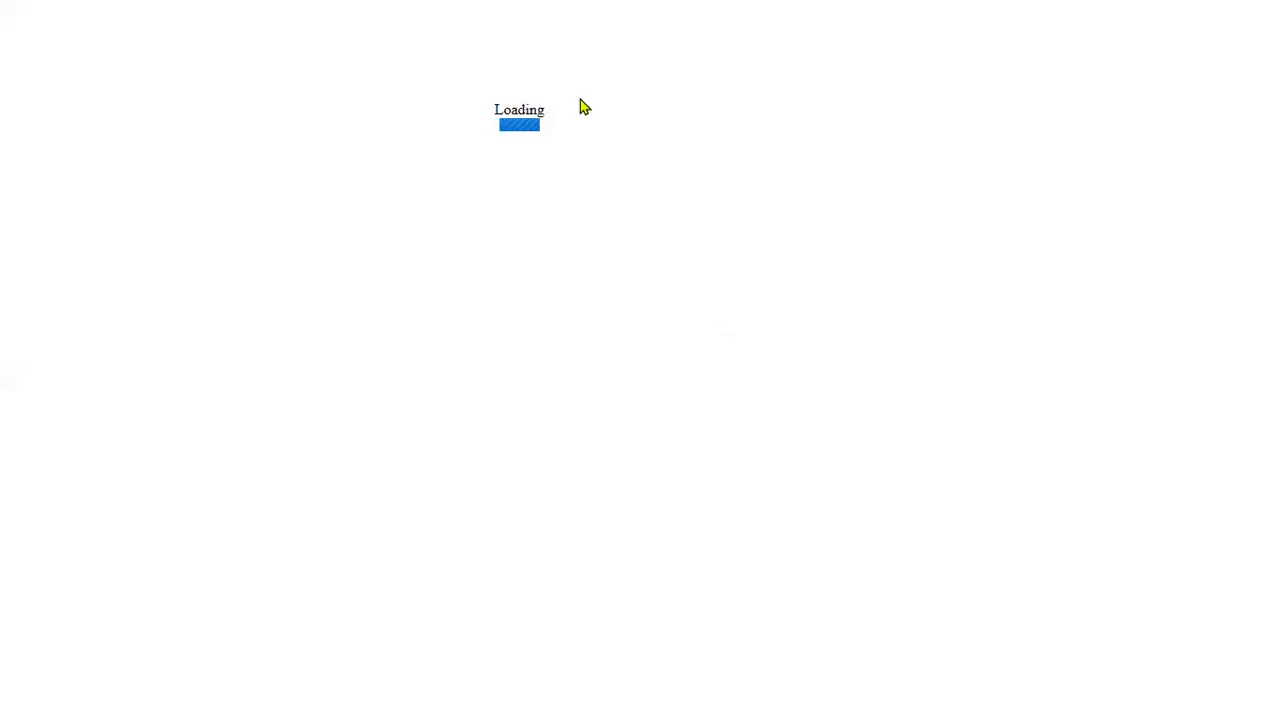
- Delete the downloaded BUYER_BI_REPORT_BUYER Template.pdf and return to the displayed report with the downloads list dismissed
mouse_move(680, 2)
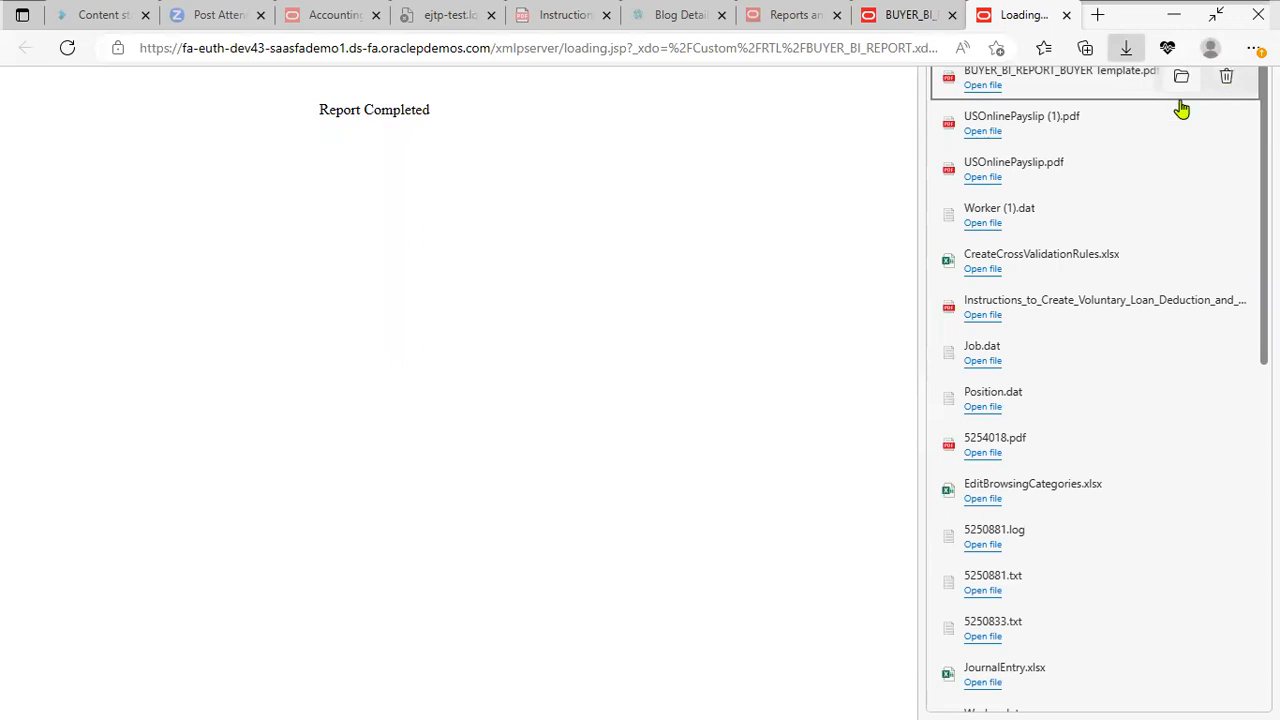
click(1228, 84)
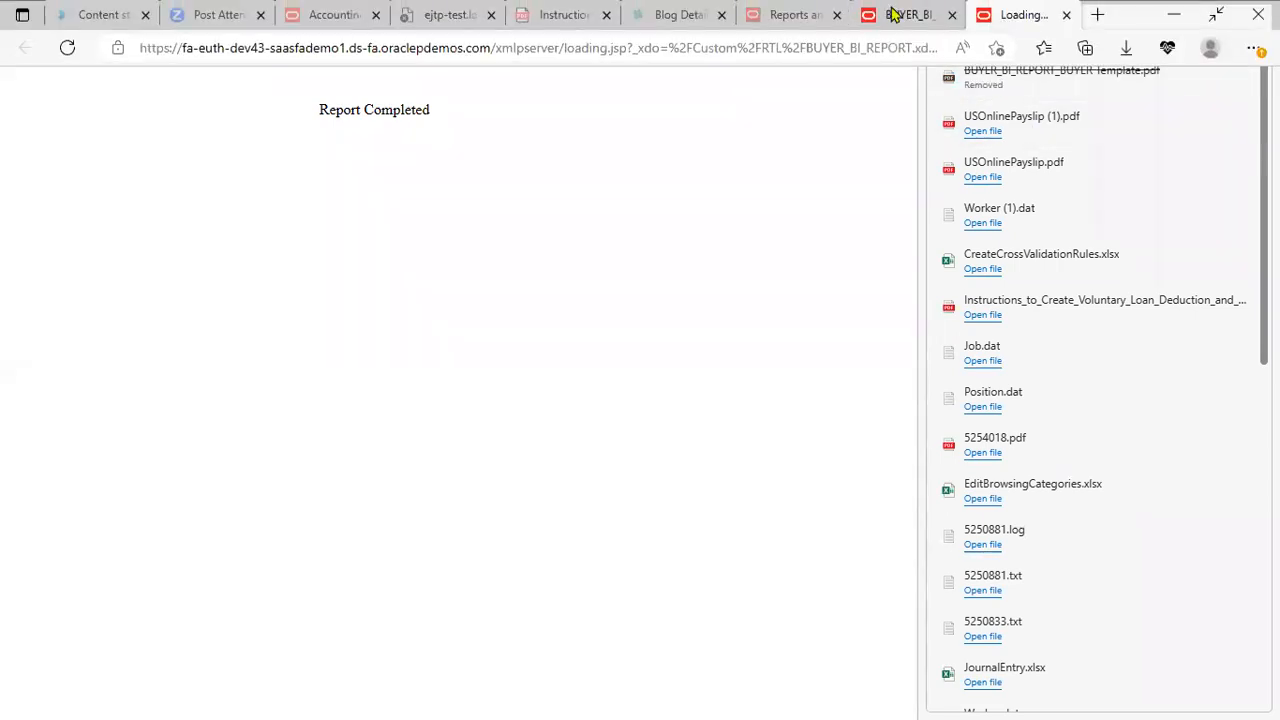
click(937, 16)
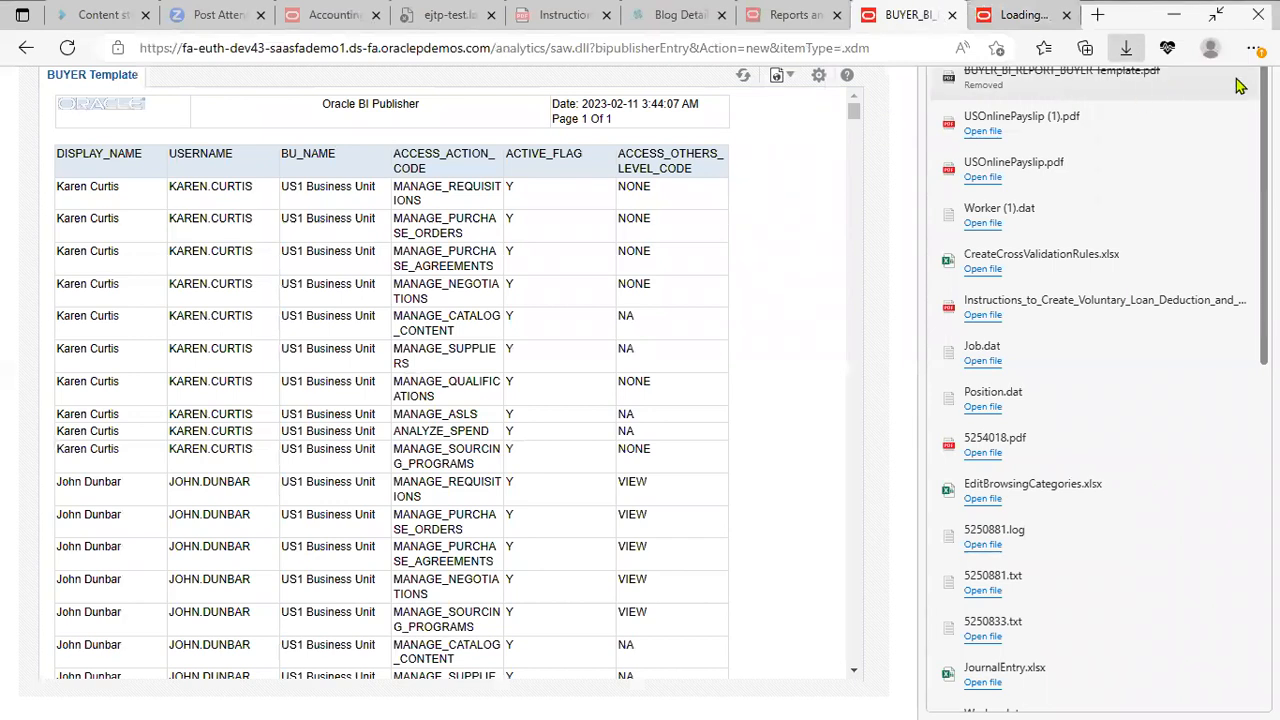
click(1215, 14)
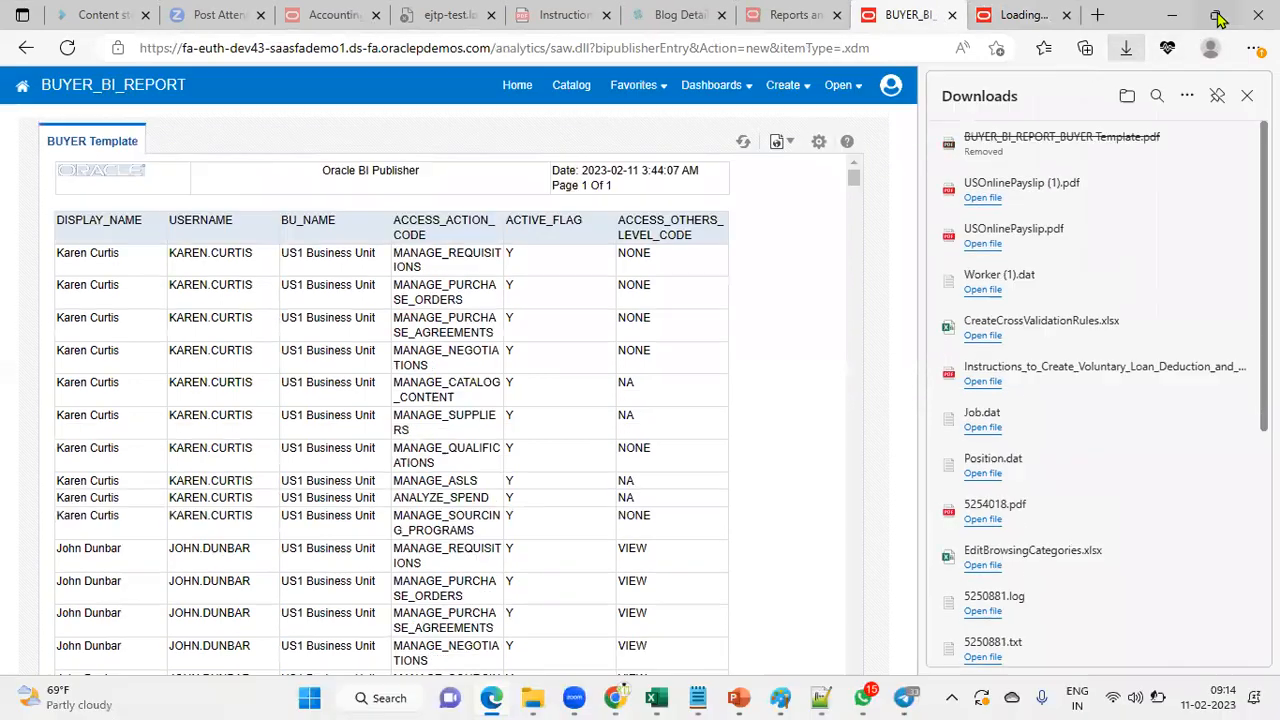
click(1247, 97)
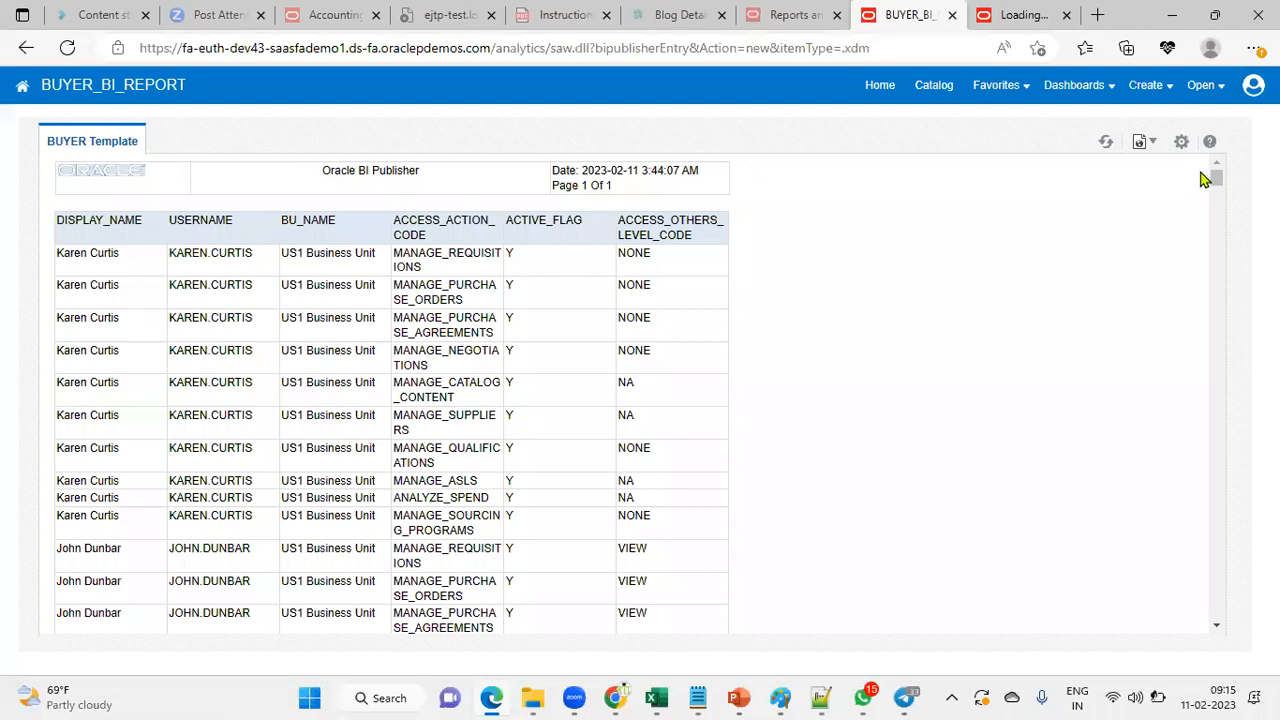
- Start scheduling a job for the displayed report and review its general report and parameter settings
click(1181, 143)
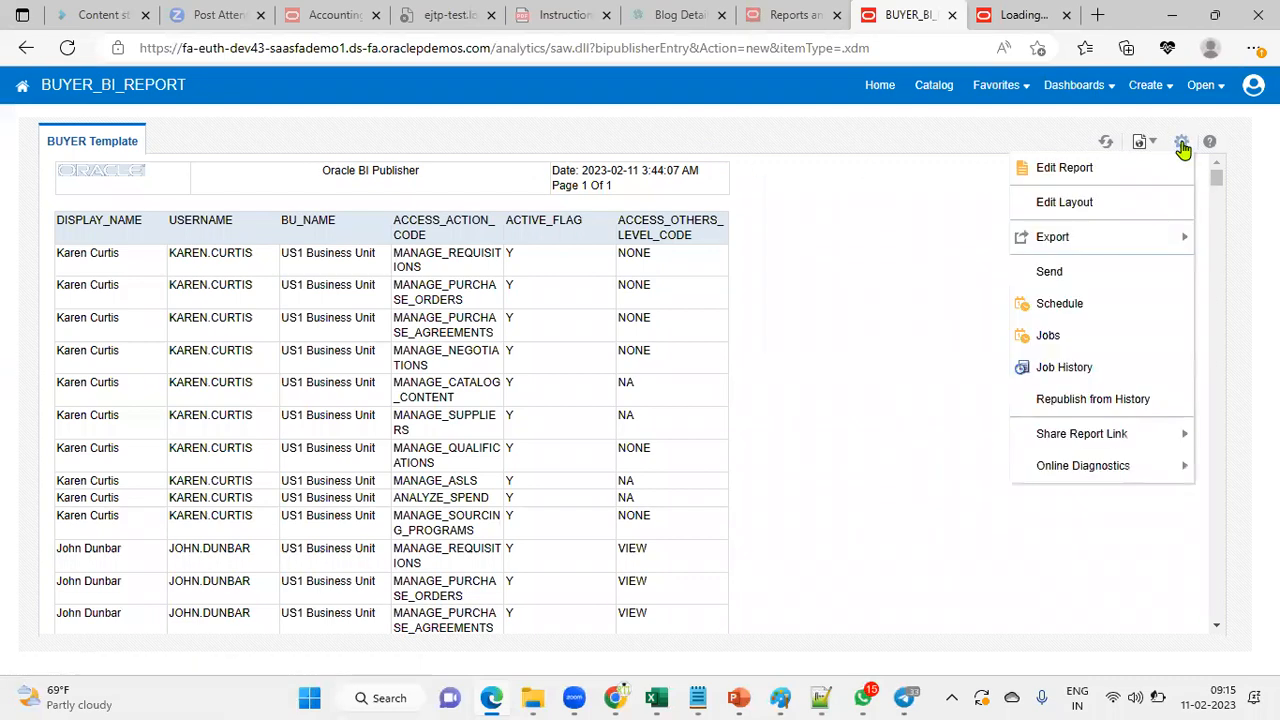
click(1093, 315)
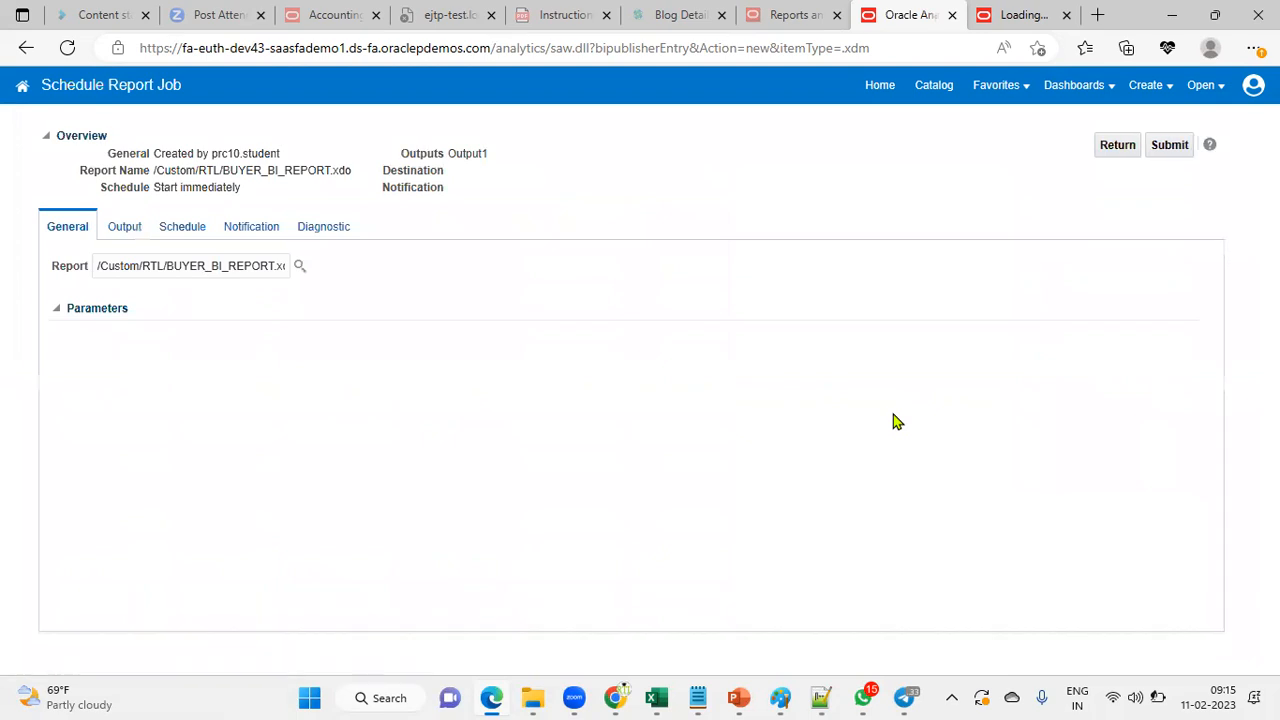
drag(55, 273, 100, 272)
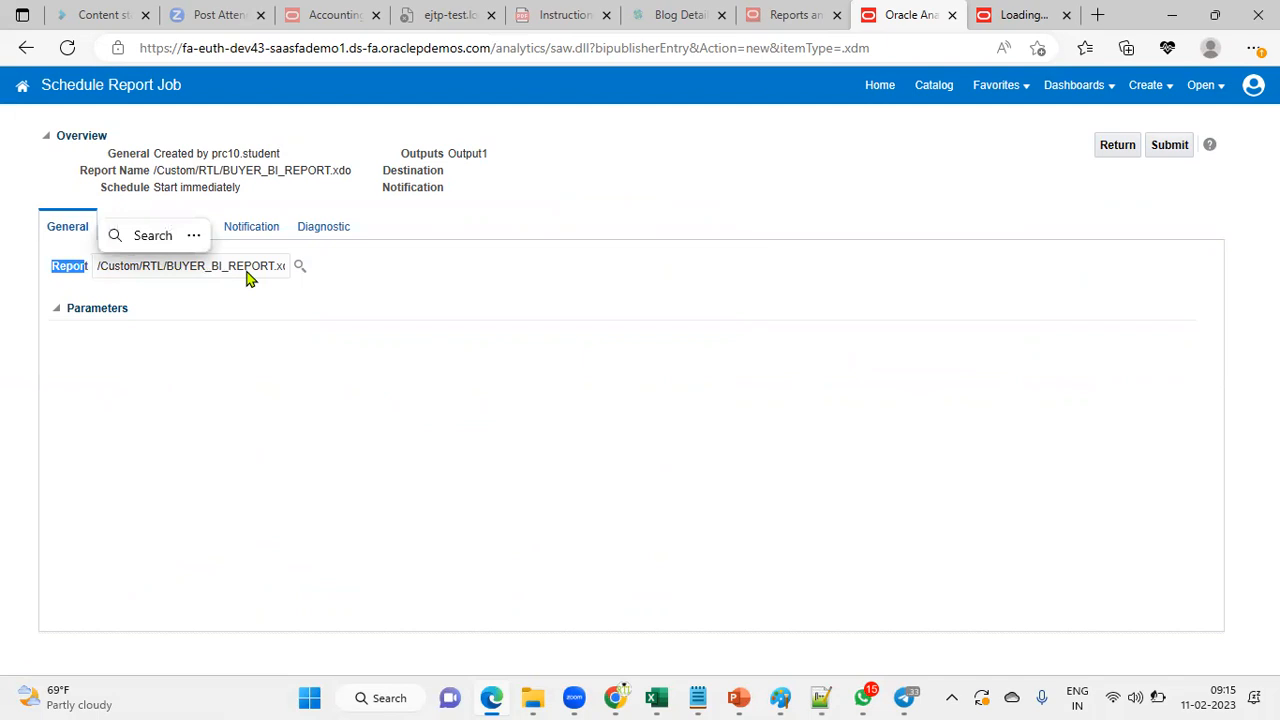
click(160, 312)
drag(67, 310, 145, 313)
click(193, 310)
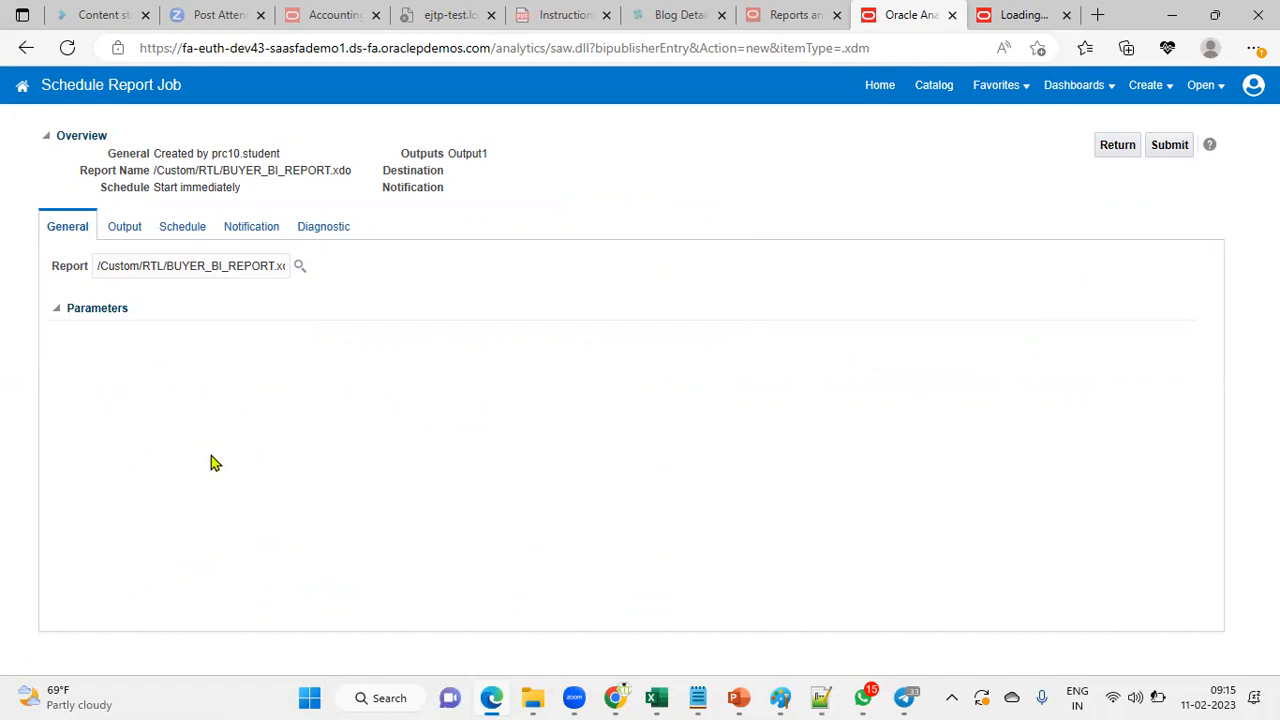
- Set the format of the scheduled job's Output1 to PDF
click(124, 236)
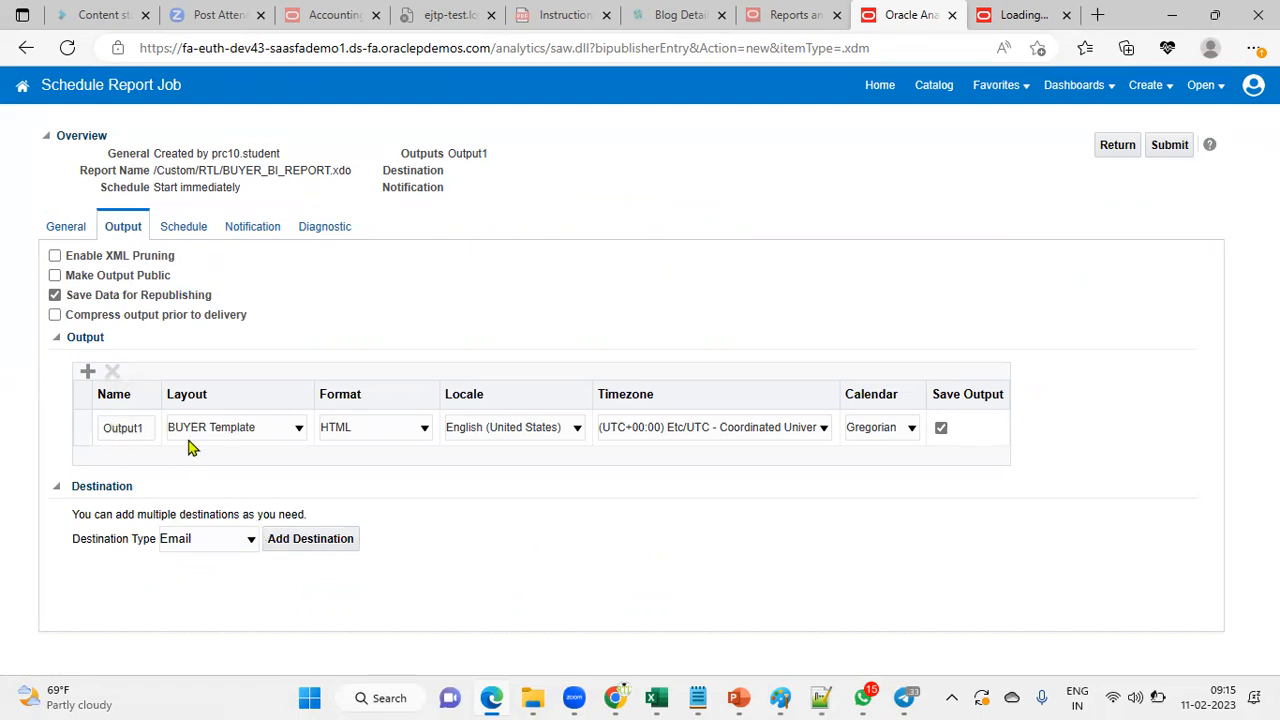
click(357, 428)
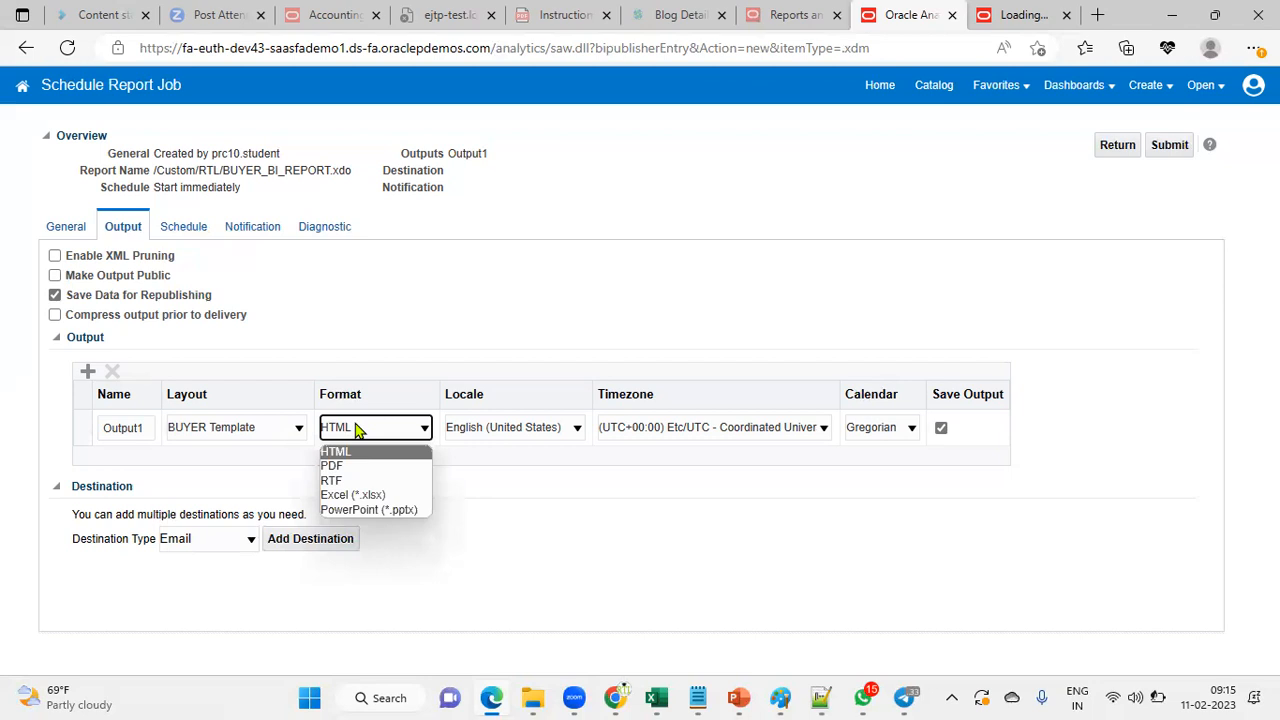
click(365, 465)
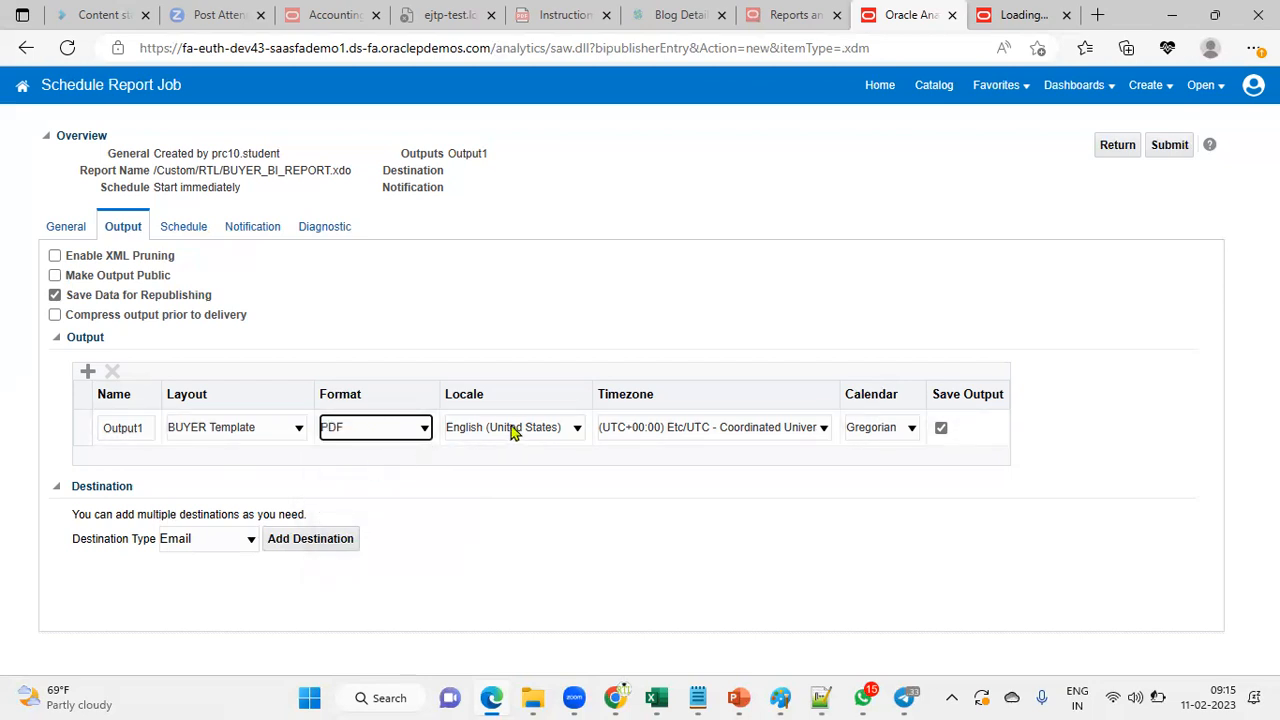
- Examine the destination types offered for delivering the scheduled job's output
click(235, 541)
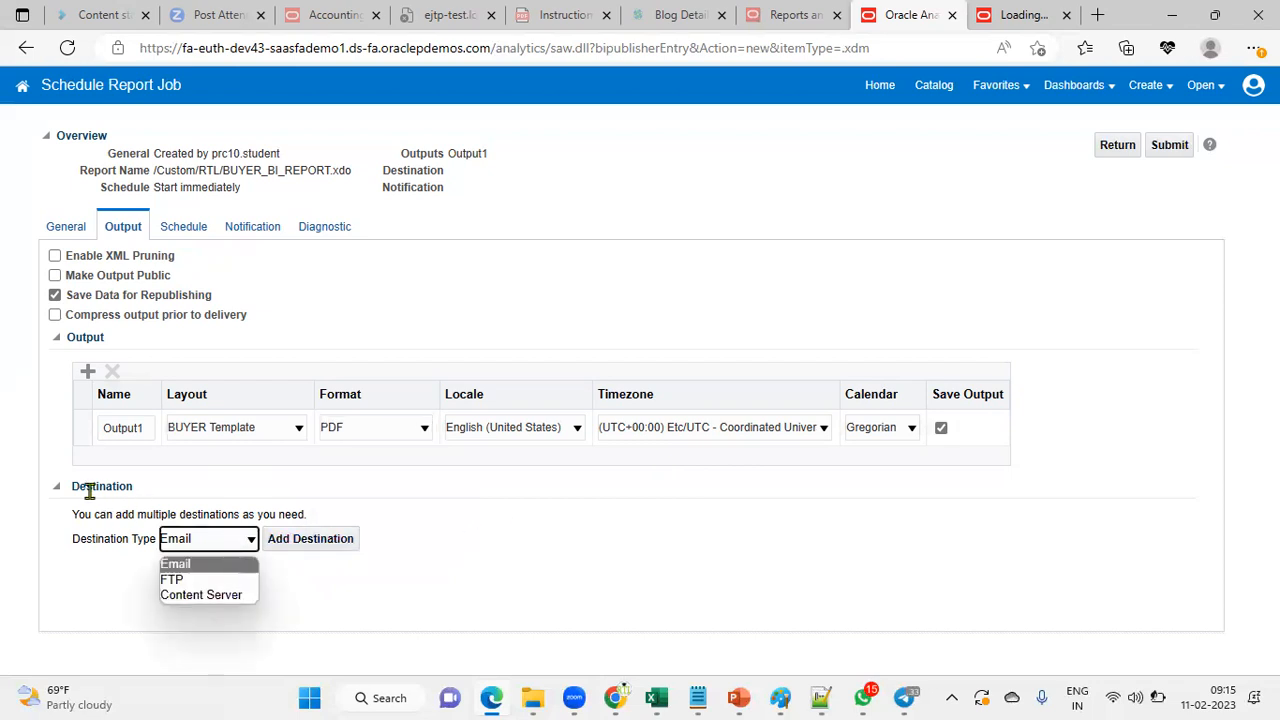
drag(79, 486, 147, 492)
click(204, 541)
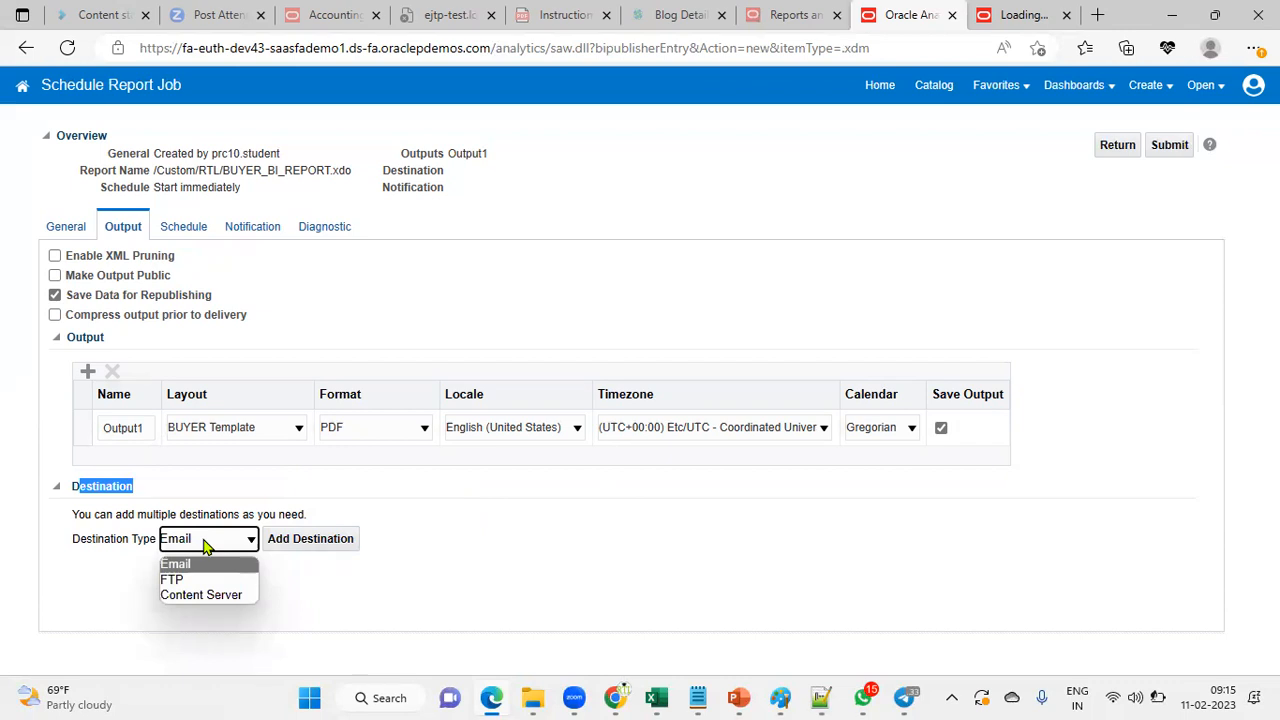
click(204, 543)
click(203, 541)
click(198, 541)
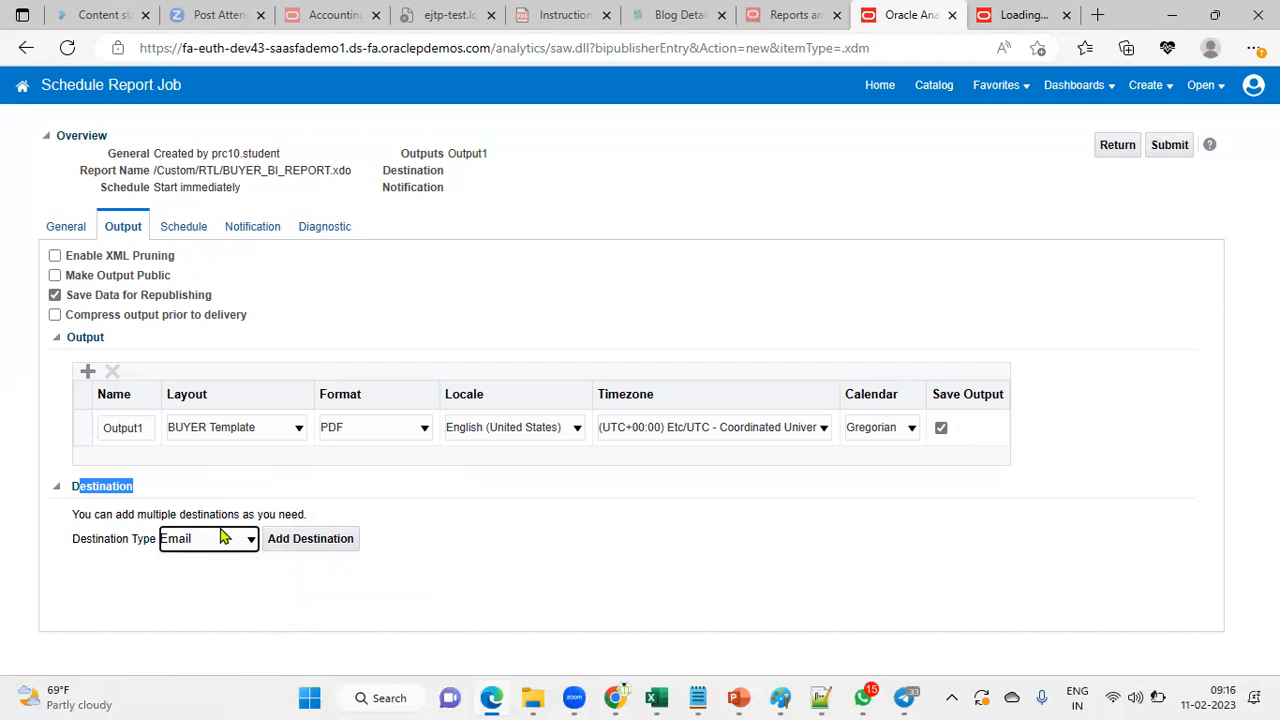
click(980, 222)
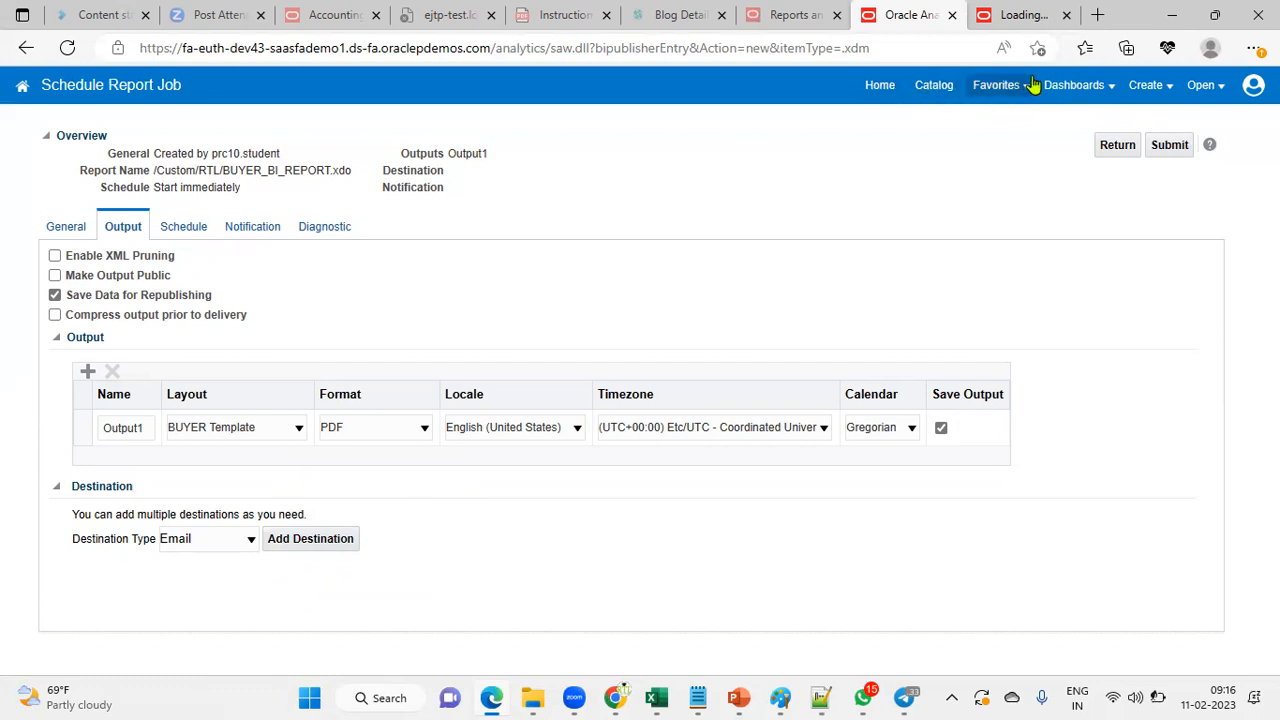
click(1160, 88)
- Add an Email destination to the job and fill its address fields with a saved e-mail address
click(306, 540)
scroll(429, 594, down, 2)
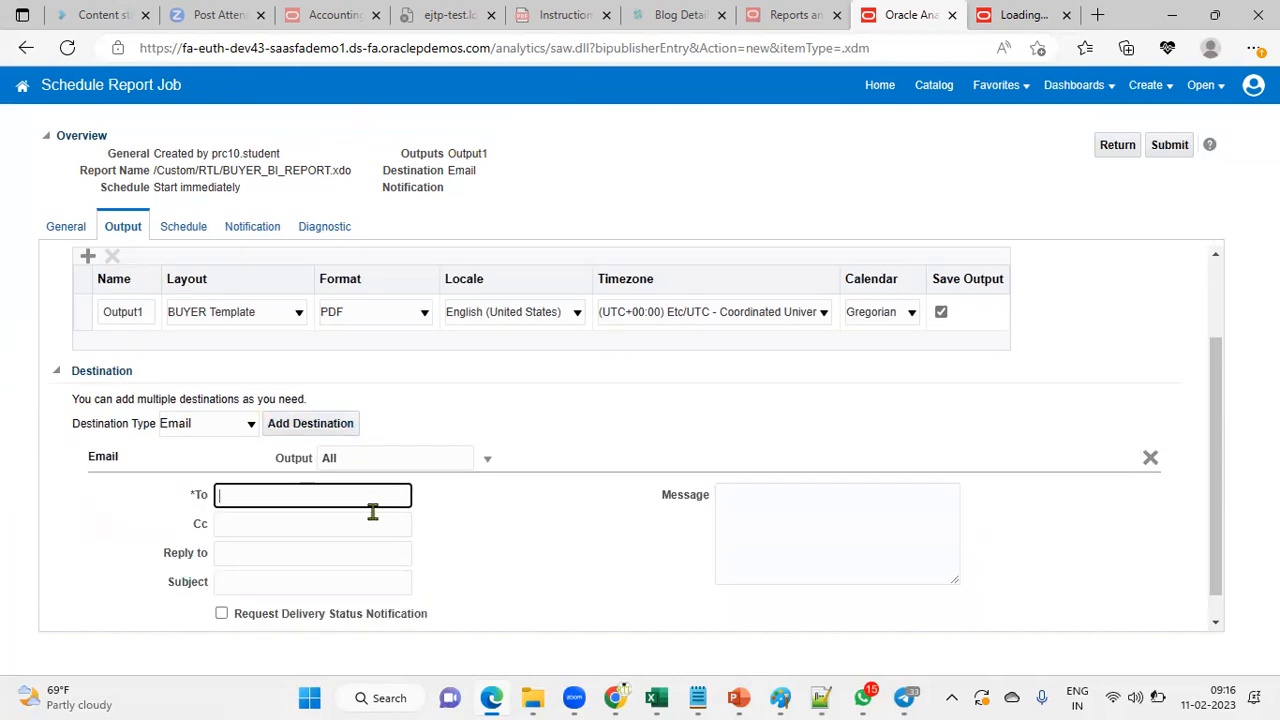
click(309, 494)
click(166, 509)
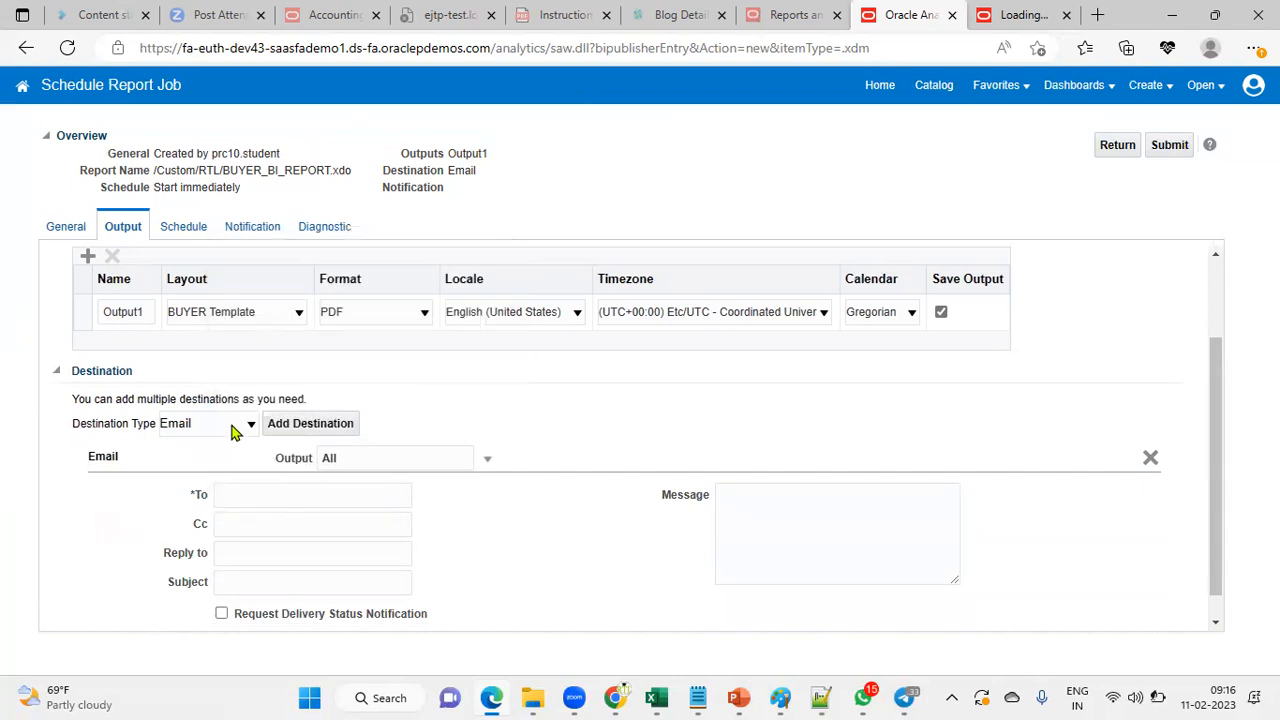
click(234, 428)
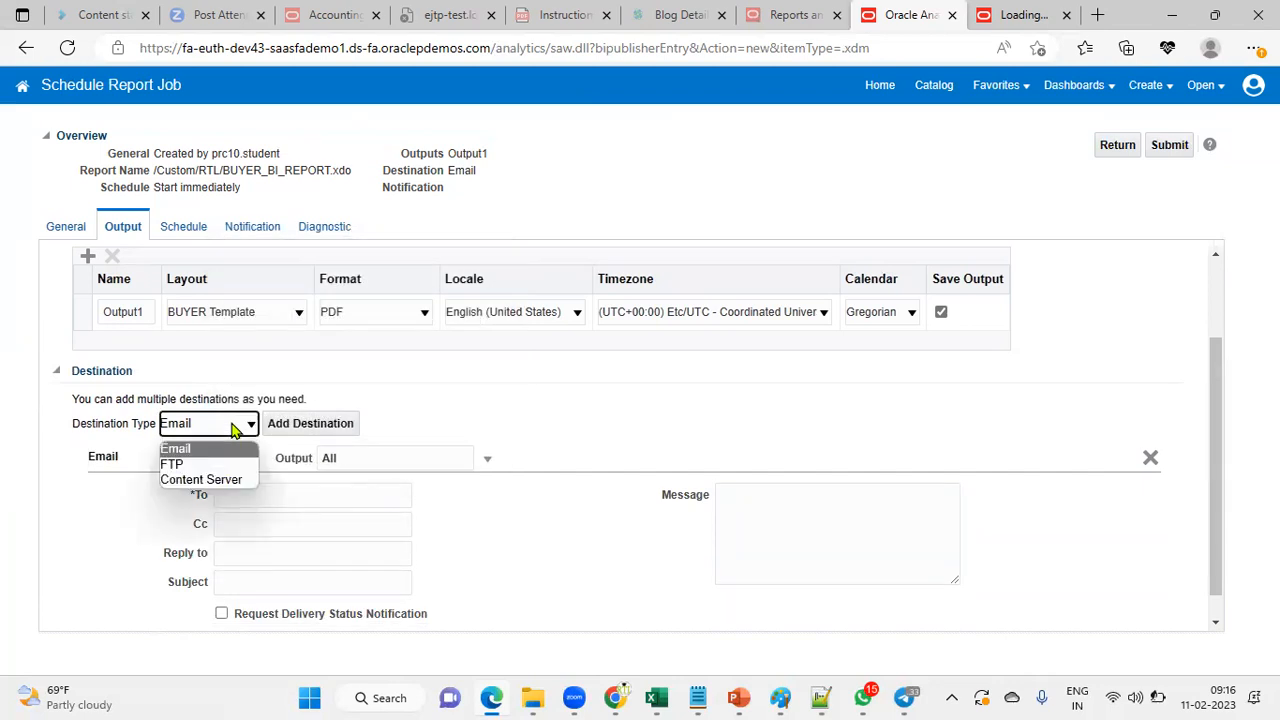
click(234, 428)
click(220, 494)
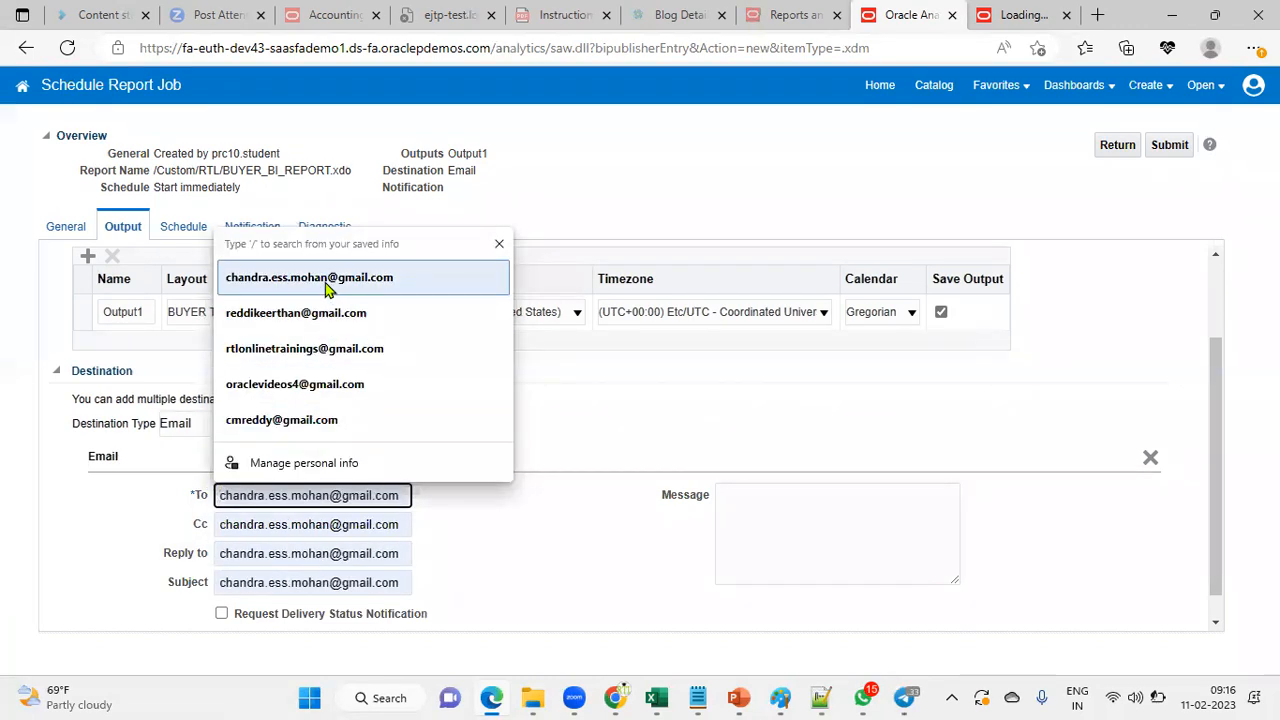
click(323, 352)
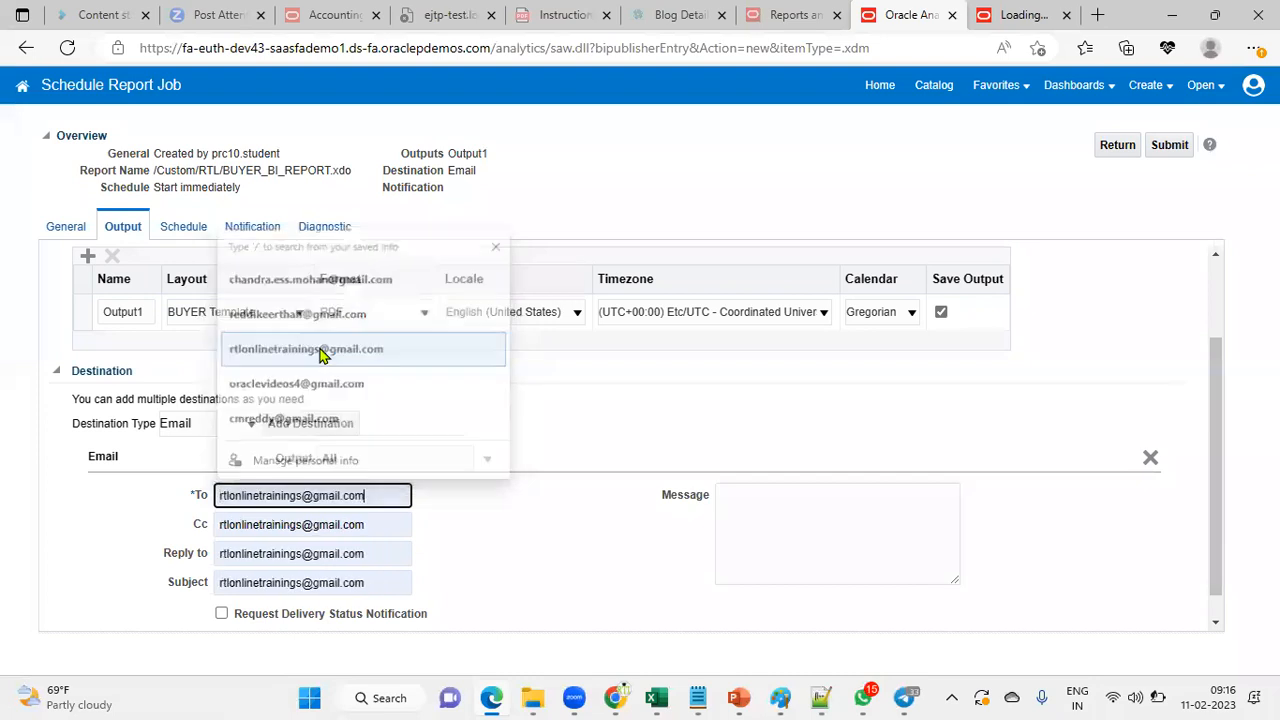
- Write the e-mail message "Oracle Buyer custom report", signed "From Oracle Corp RTL Technologies India" on separate lines
click(788, 530)
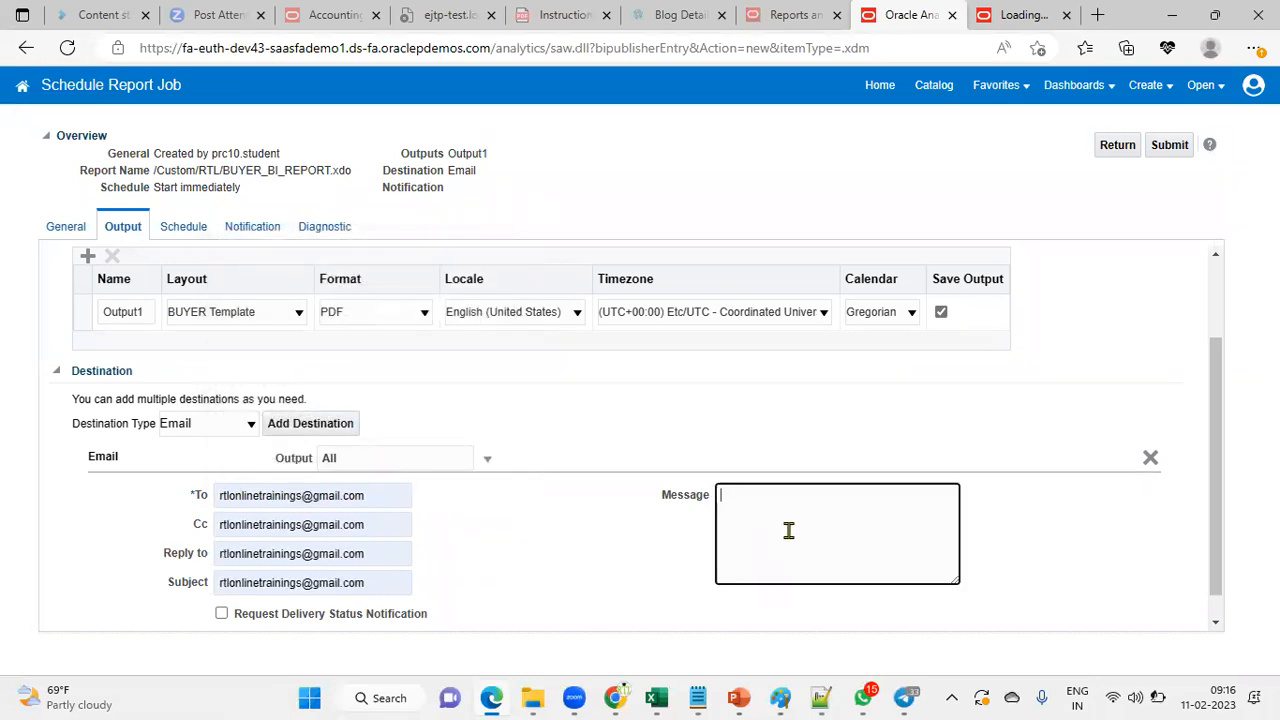
text(Oracle Standard)
key(BackSpace)
key(BackSpace)
key(BackSpace)
key(BackSpace)
key(BackSpace)
key(BackSpace)
key(BackSpace)
text(Buyer custom)
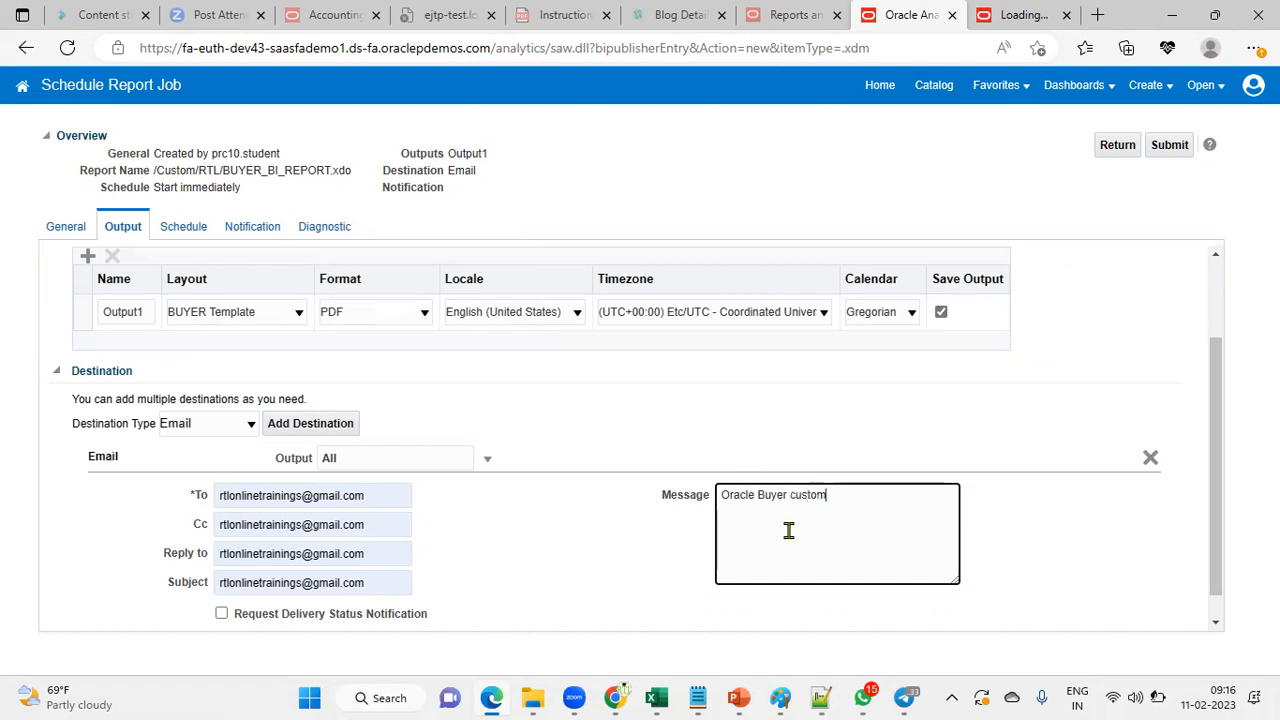
text( report  From)
key(Return)
text(Oracle Corp)
key(Return)
text(RTL Tec)
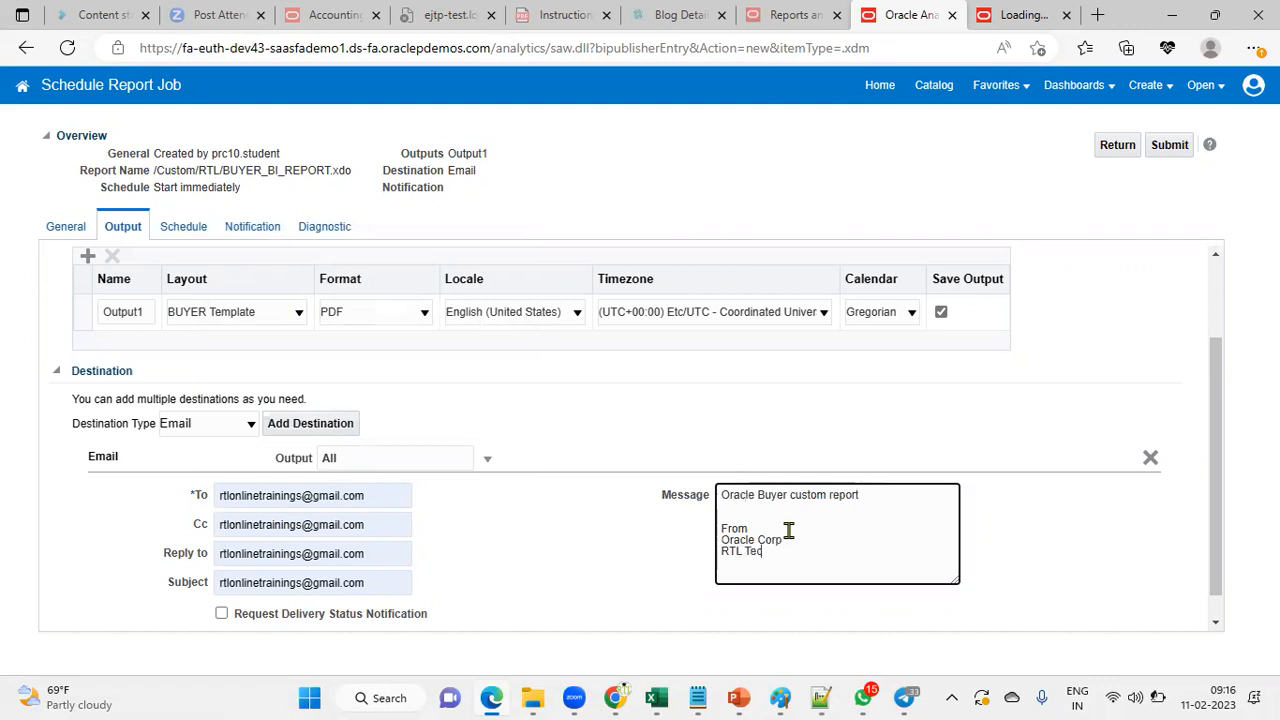
text(hnologies)
key(Return)
text(India)
- Set the report job's schedule frequency to Monthly
click(185, 233)
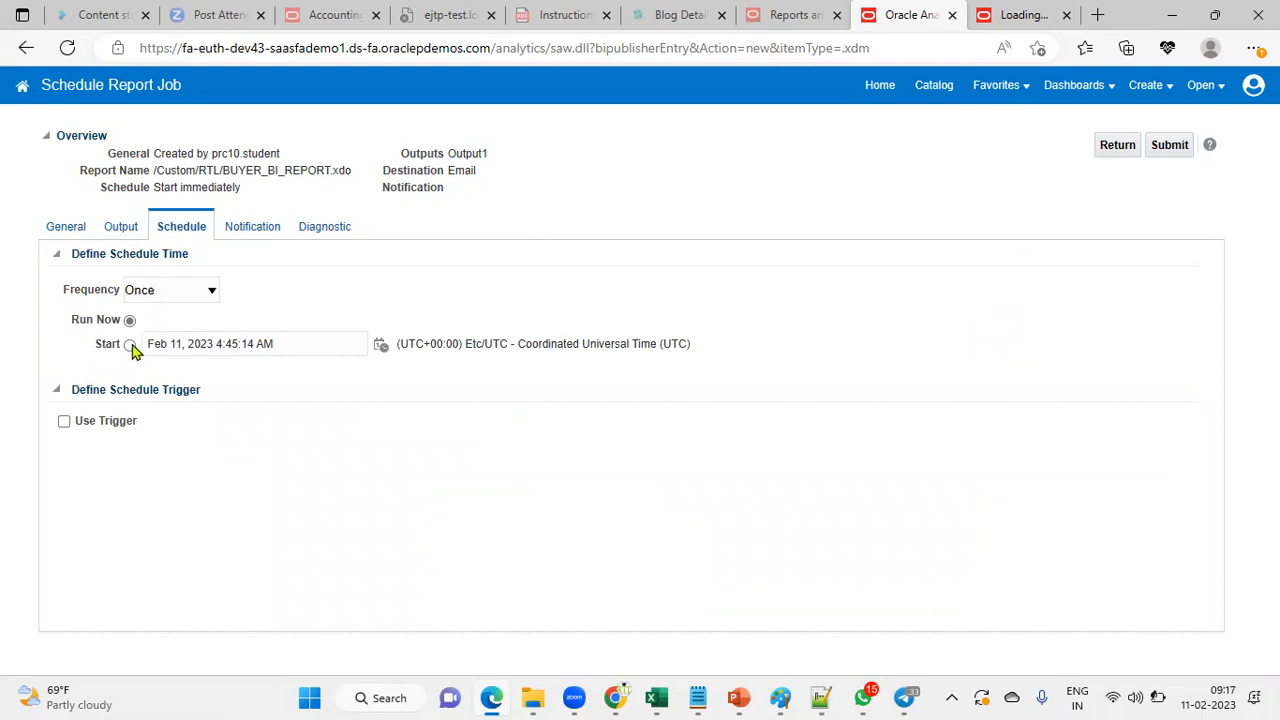
click(171, 298)
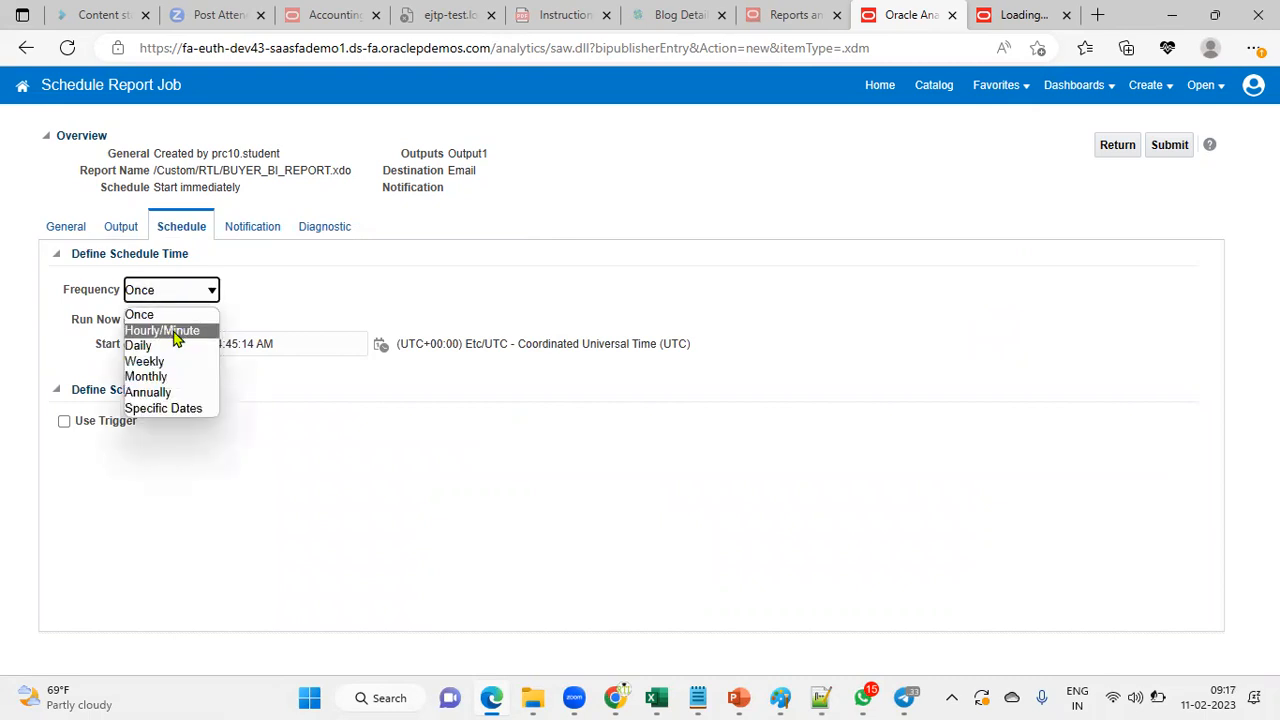
click(170, 378)
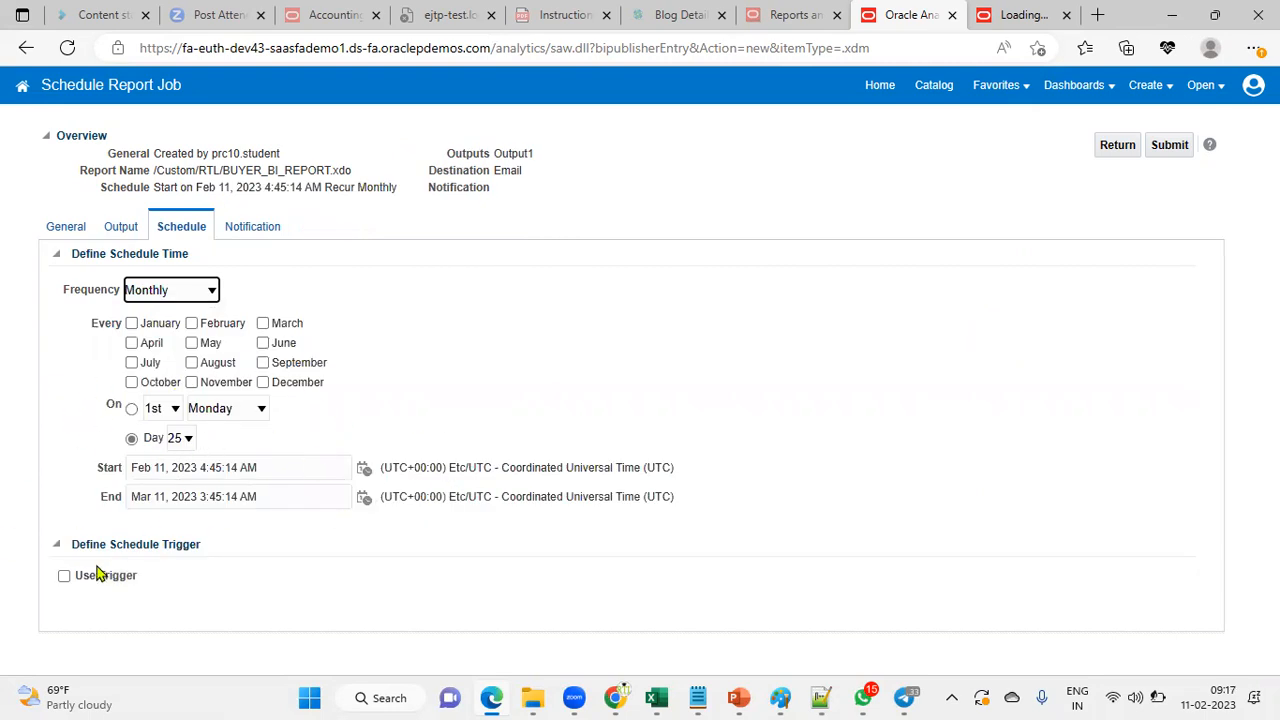
- Enable a schedule trigger for the job and check which triggers the report's data model offers
click(64, 578)
scroll(212, 520, down, 3)
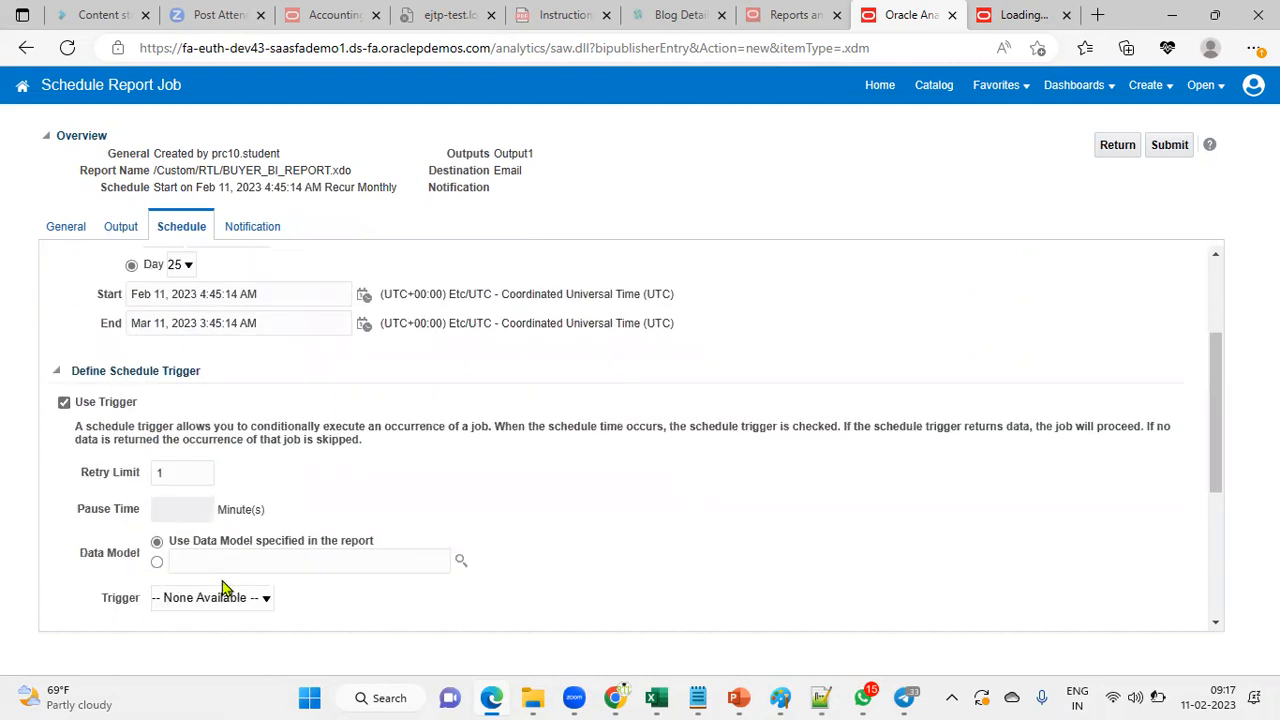
click(306, 443)
click(245, 484)
click(244, 485)
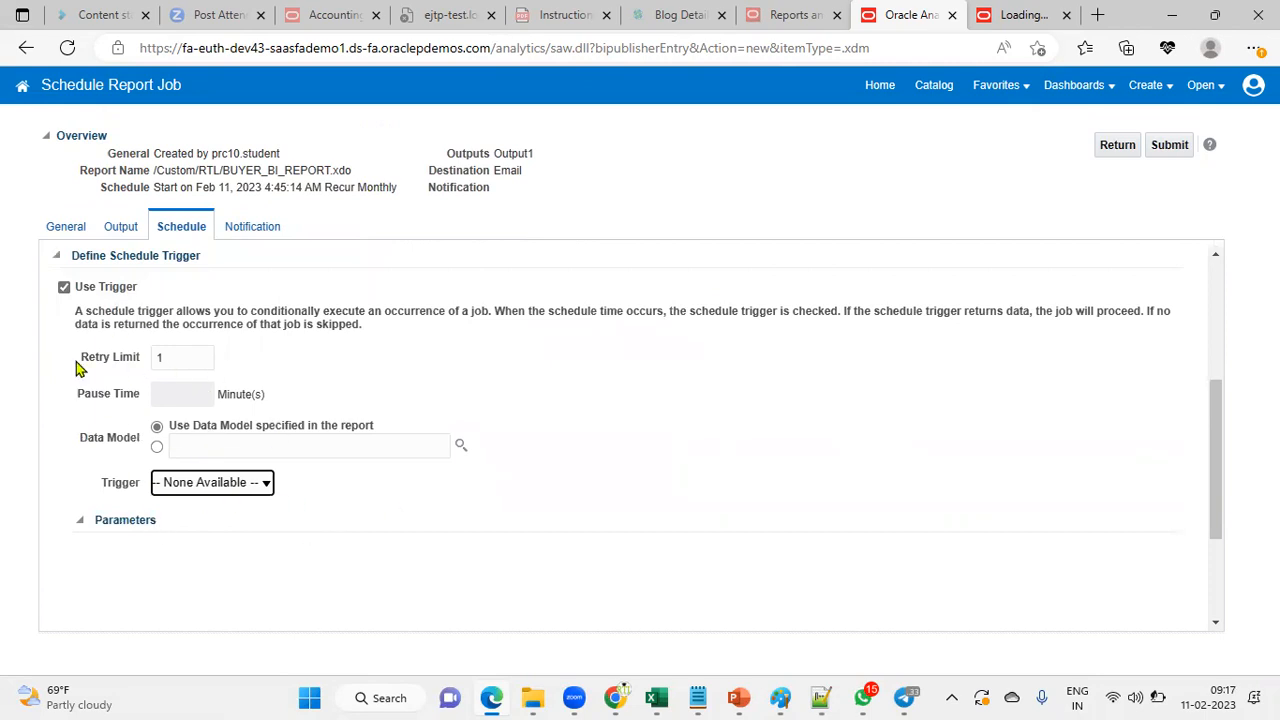
- Remove the schedule trigger and set the report job's frequency to Once with Run Now
scroll(84, 345, up, 3)
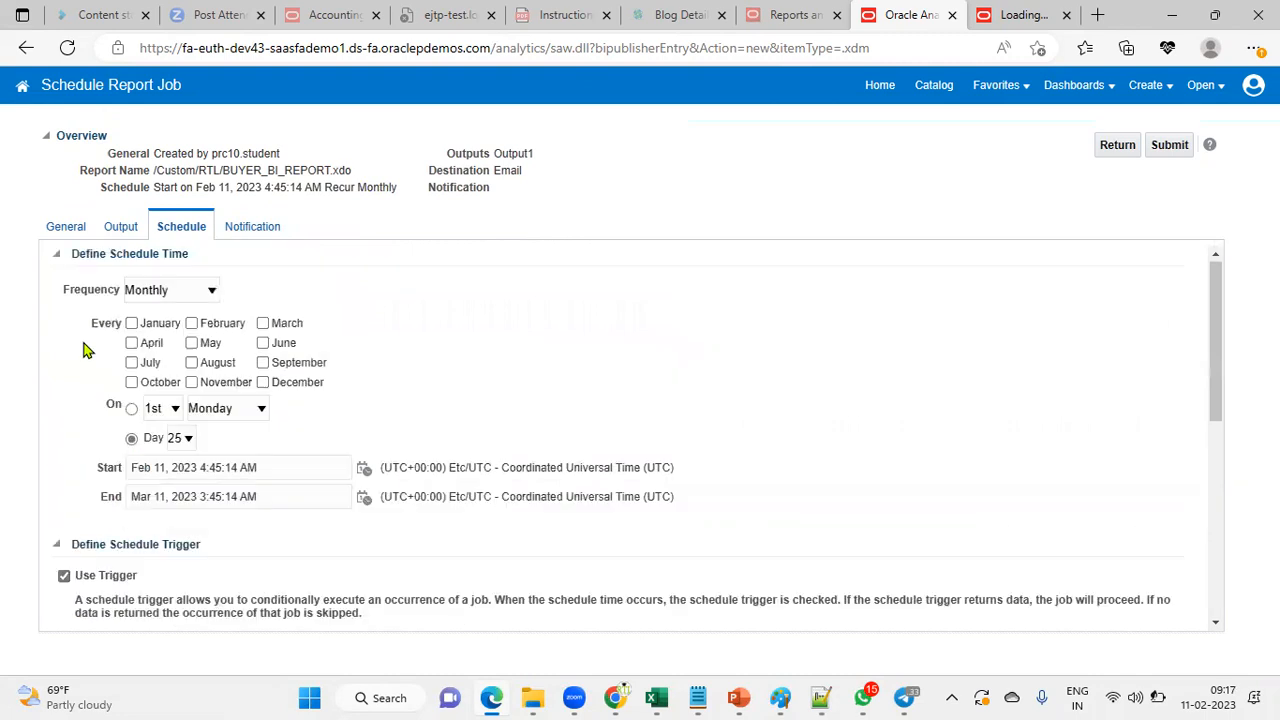
click(64, 577)
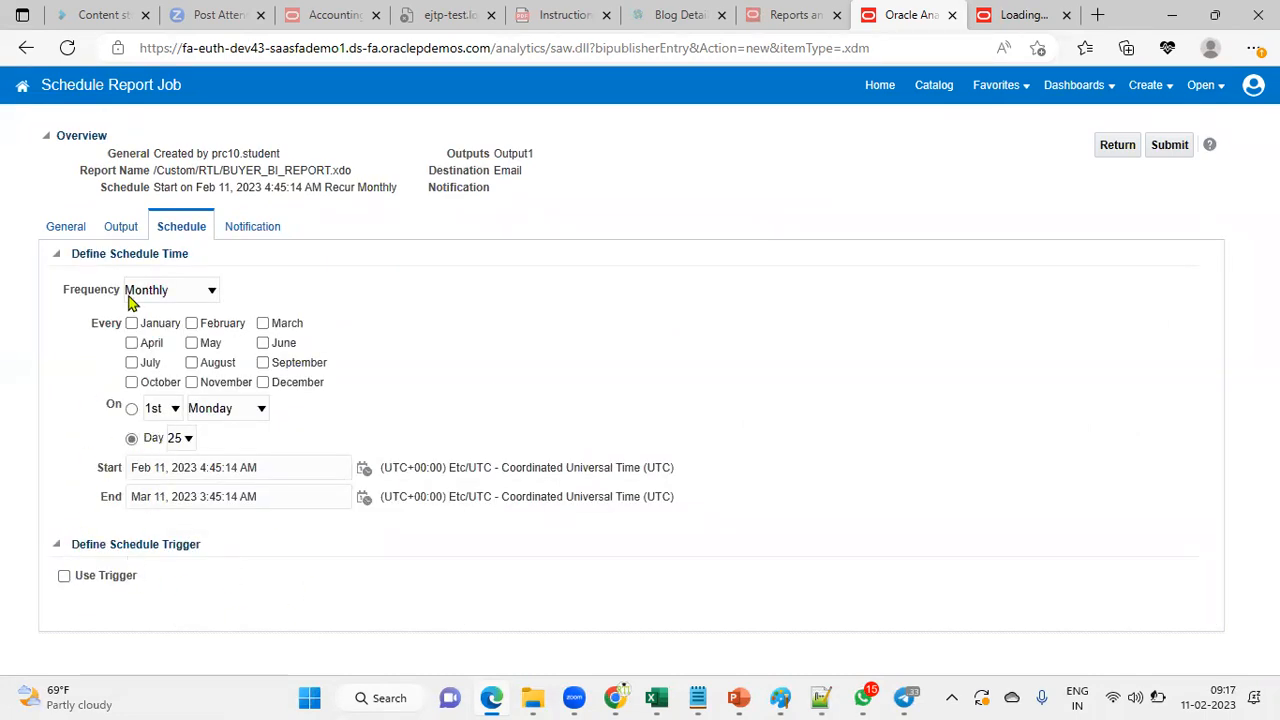
click(160, 290)
click(150, 312)
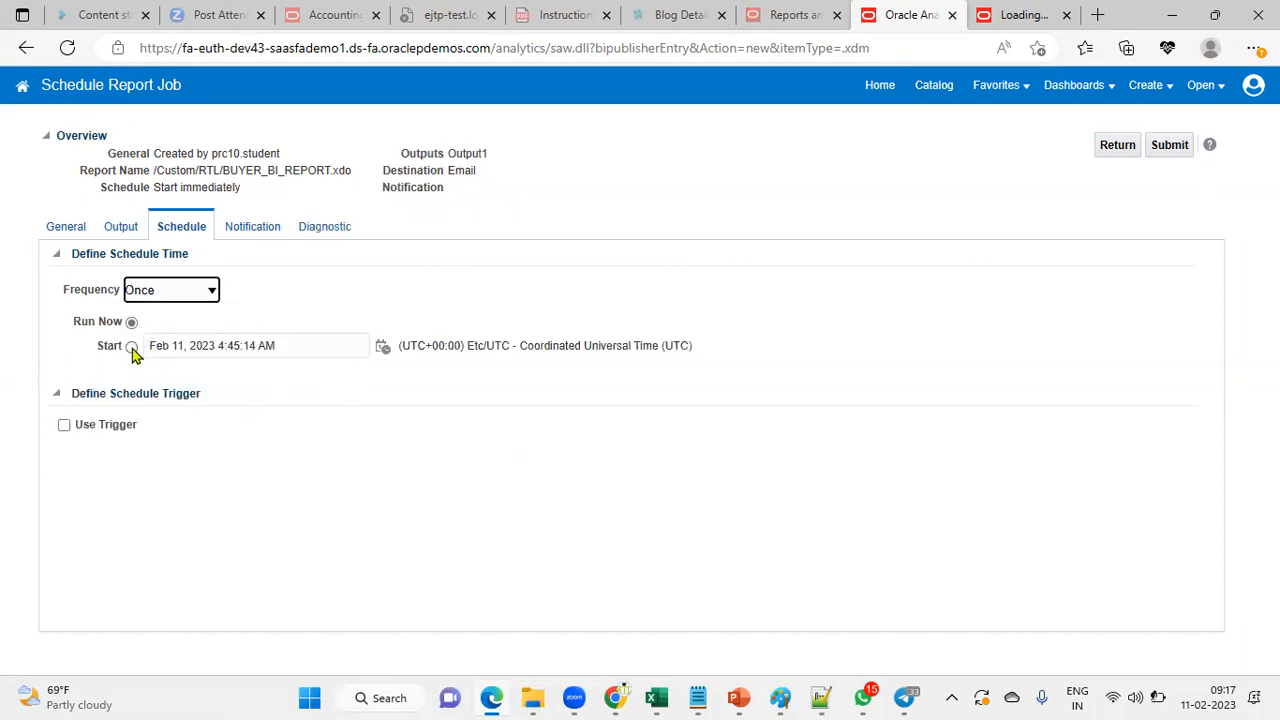
drag(72, 322, 107, 330)
click(935, 346)
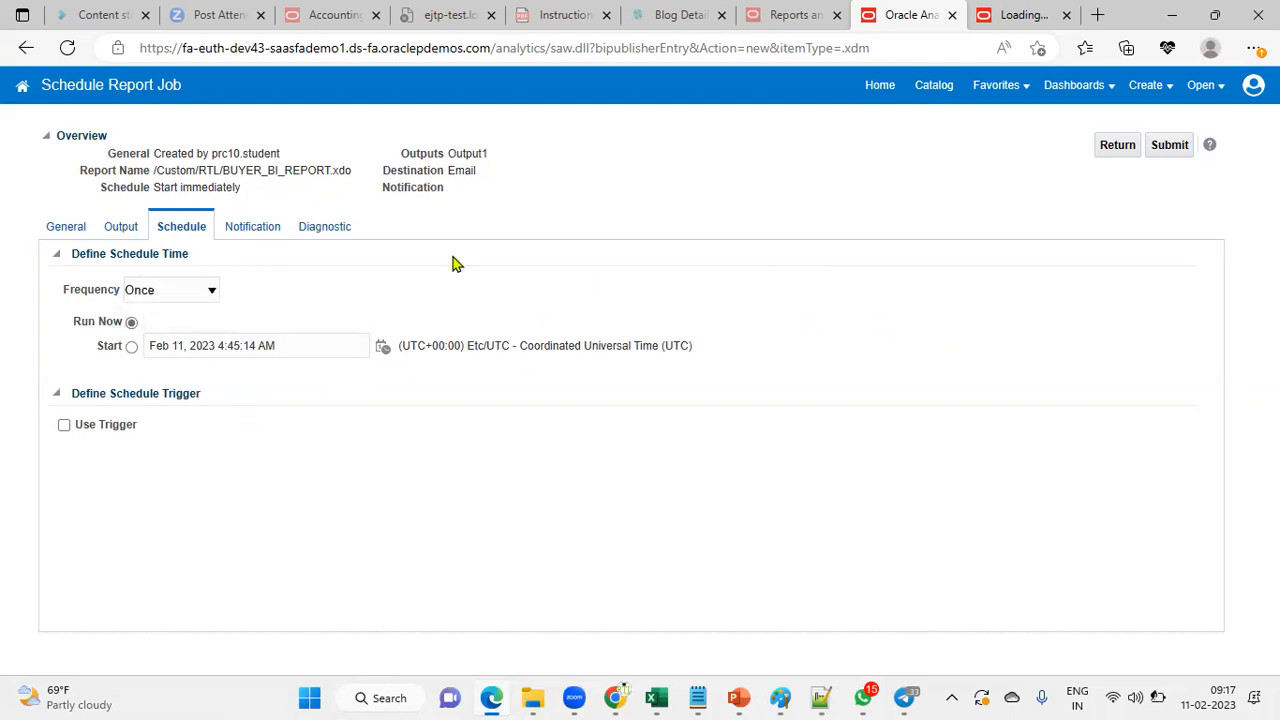
- Check the job's notification and diagnostic options and submit it under the name "Oracle buyer report"
click(259, 234)
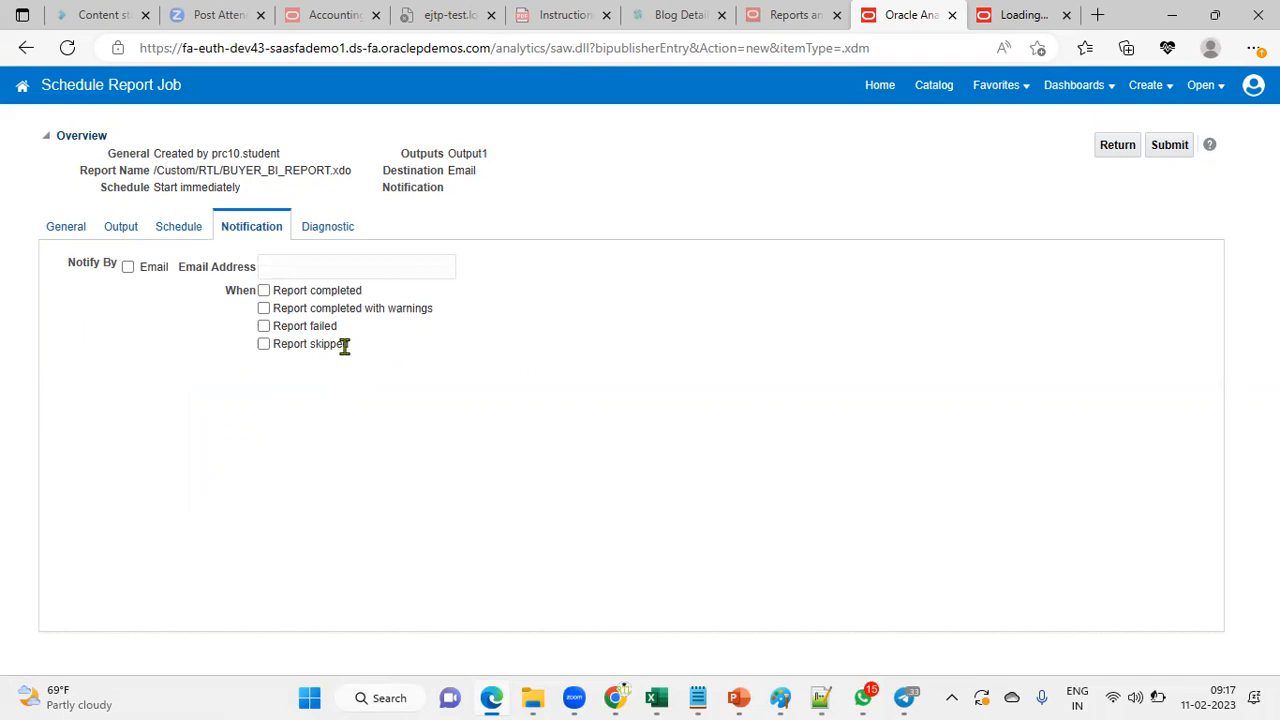
click(330, 228)
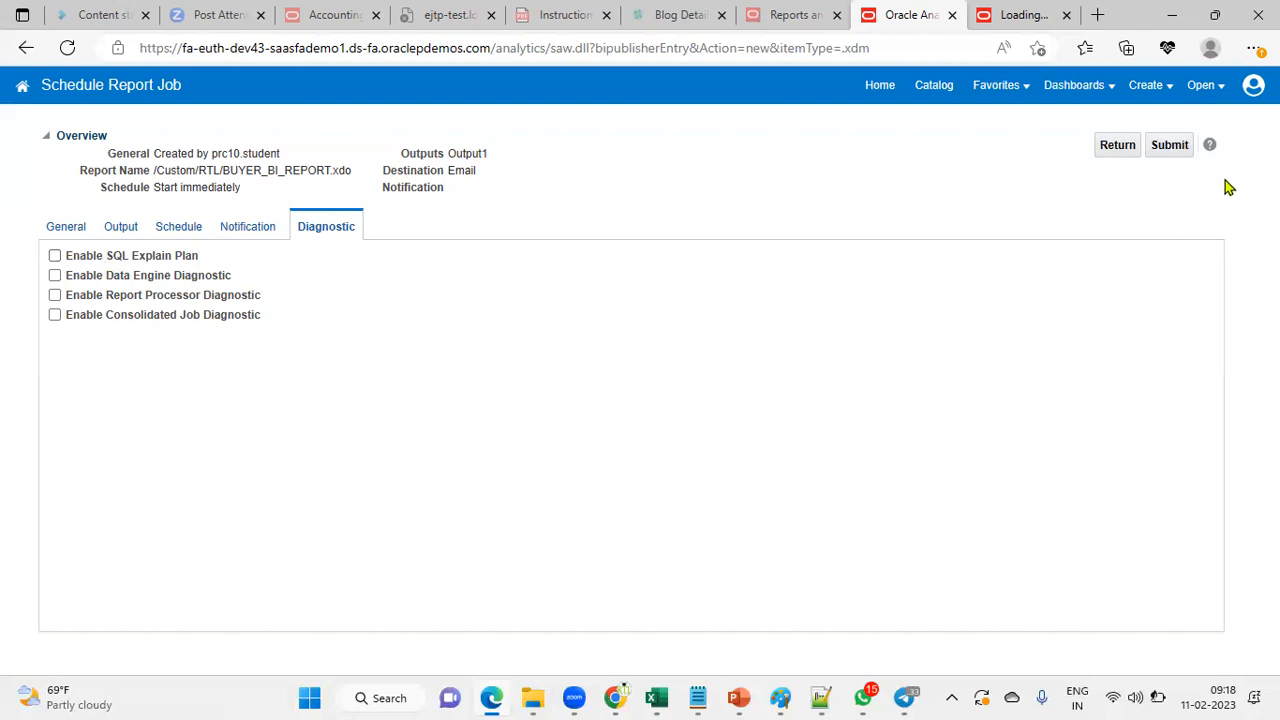
click(1167, 148)
click(571, 463)
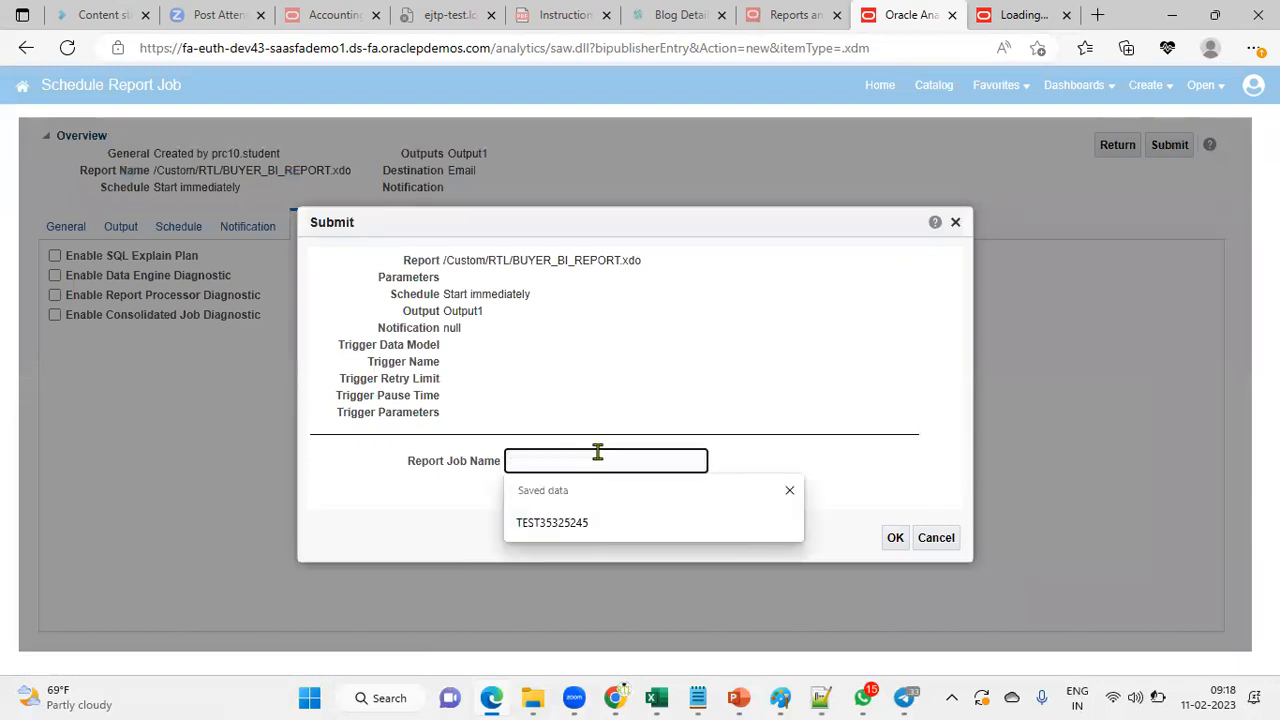
text(Oracle buyer report)
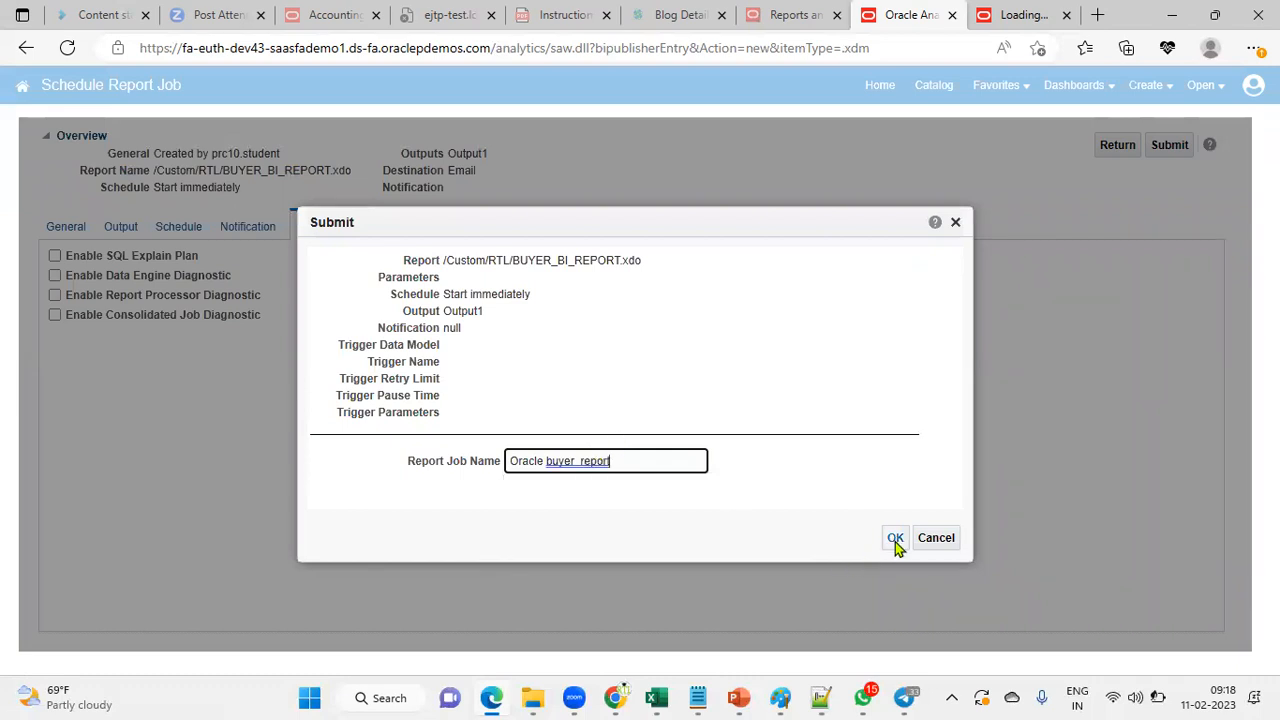
click(895, 538)
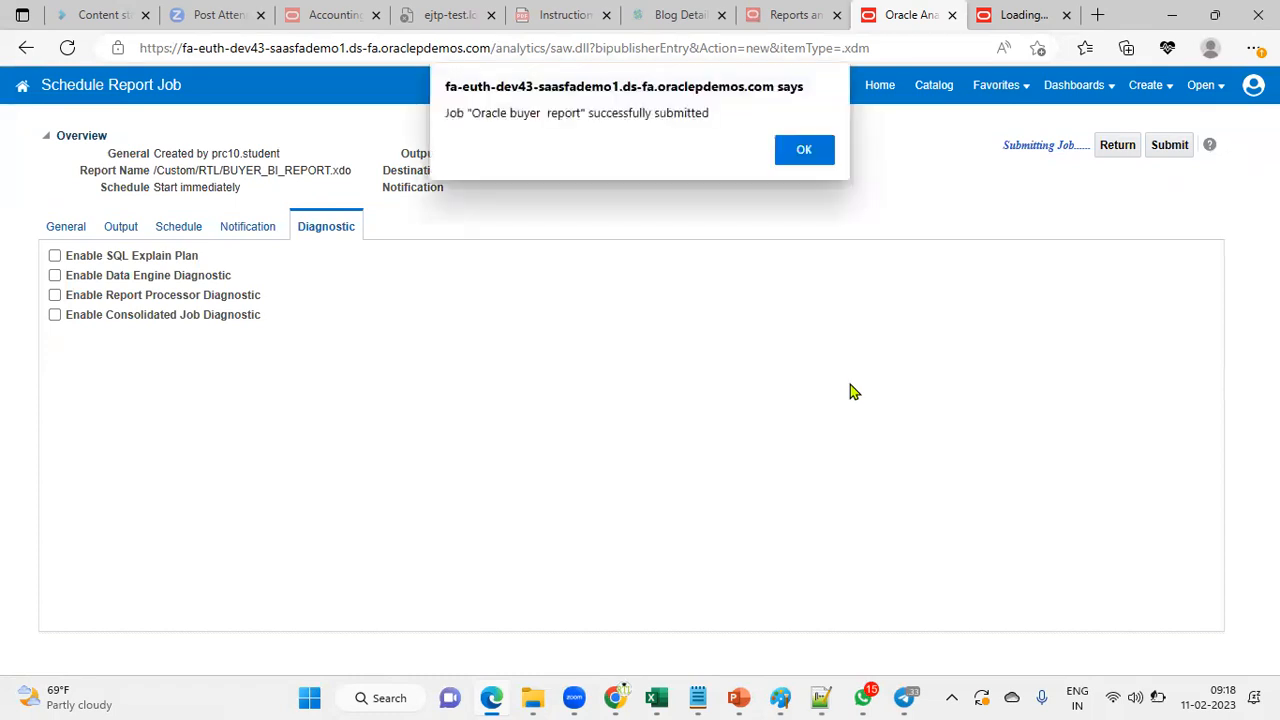
click(805, 150)
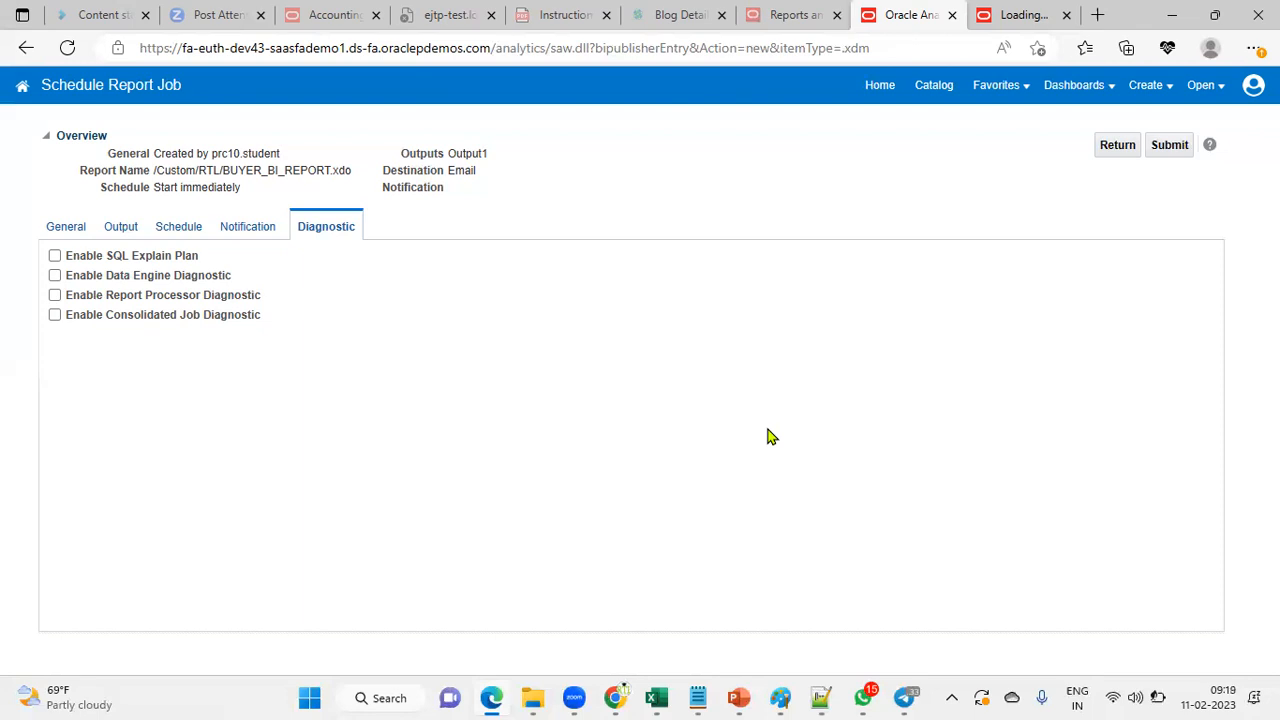
- Review the submitted job's overview and open the job history of BUYER_BI_REPORT from the catalog
drag(381, 171, 479, 173)
click(598, 201)
drag(80, 174, 352, 171)
drag(92, 196, 248, 200)
click(683, 197)
click(1118, 150)
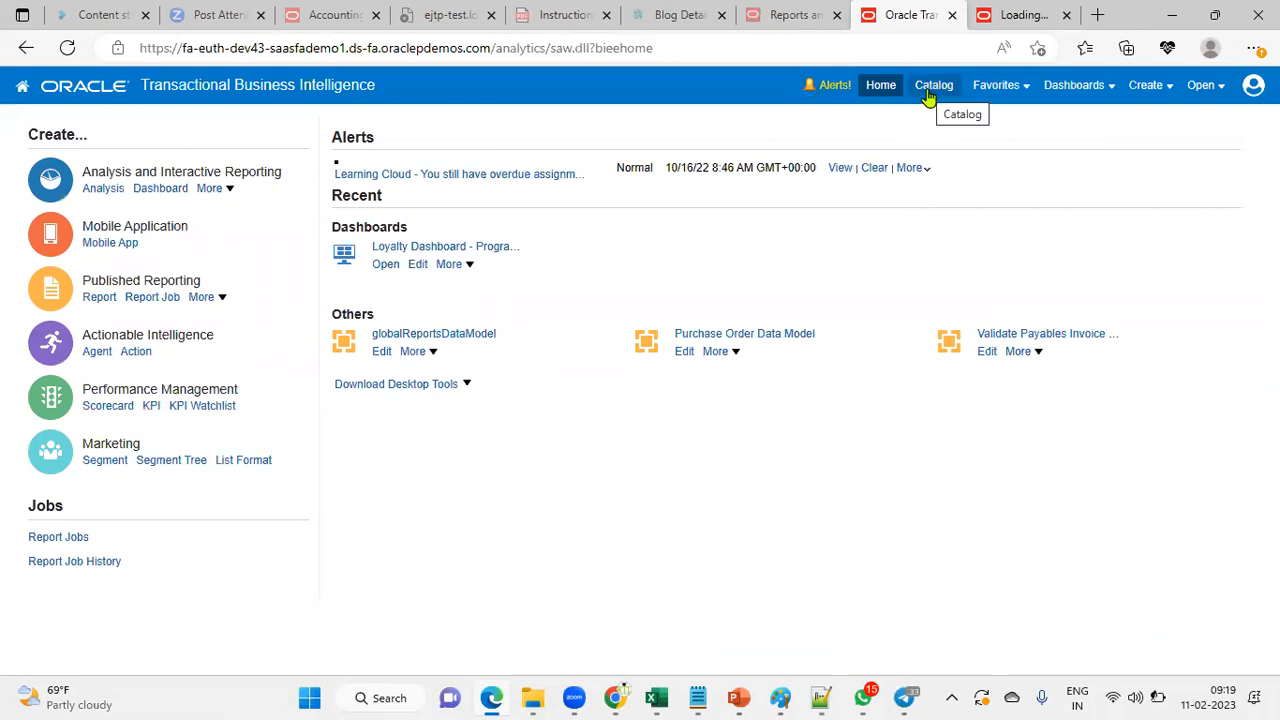
click(928, 88)
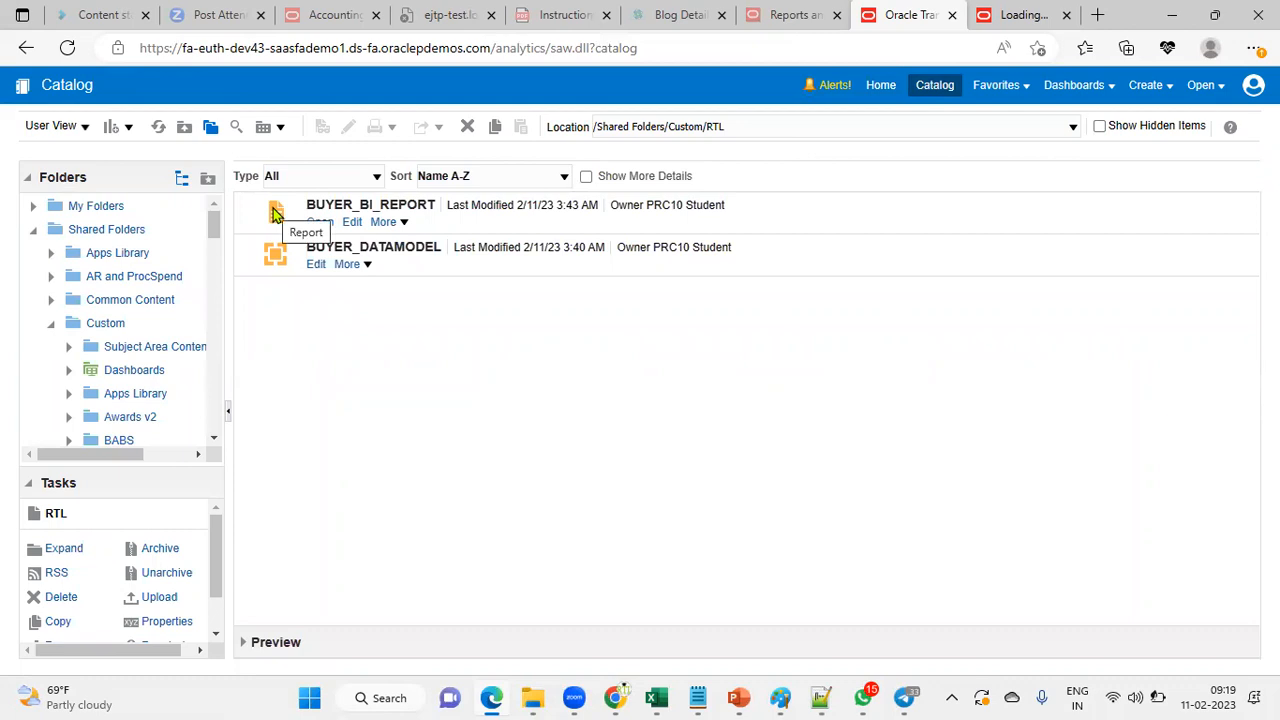
click(403, 224)
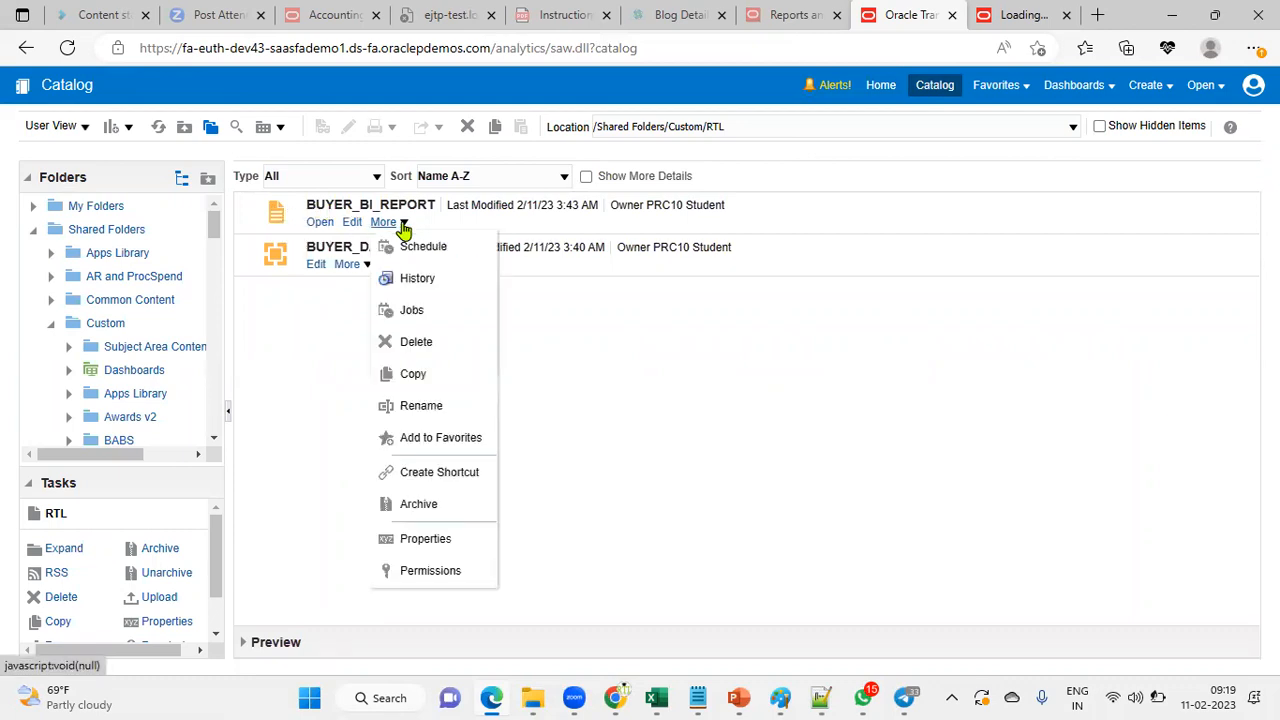
click(413, 283)
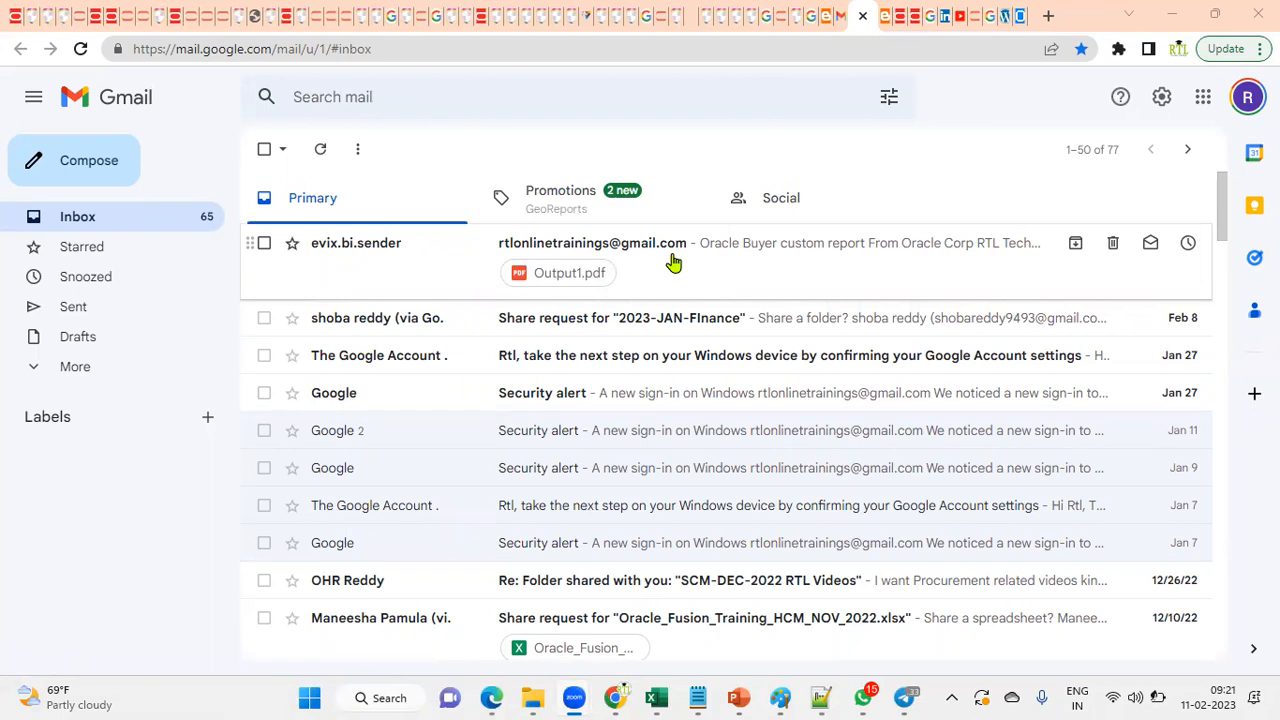
- Open the delivered report e-mail in Gmail, check its message and header details, and preview the Output1.pdf attachment
click(674, 262)
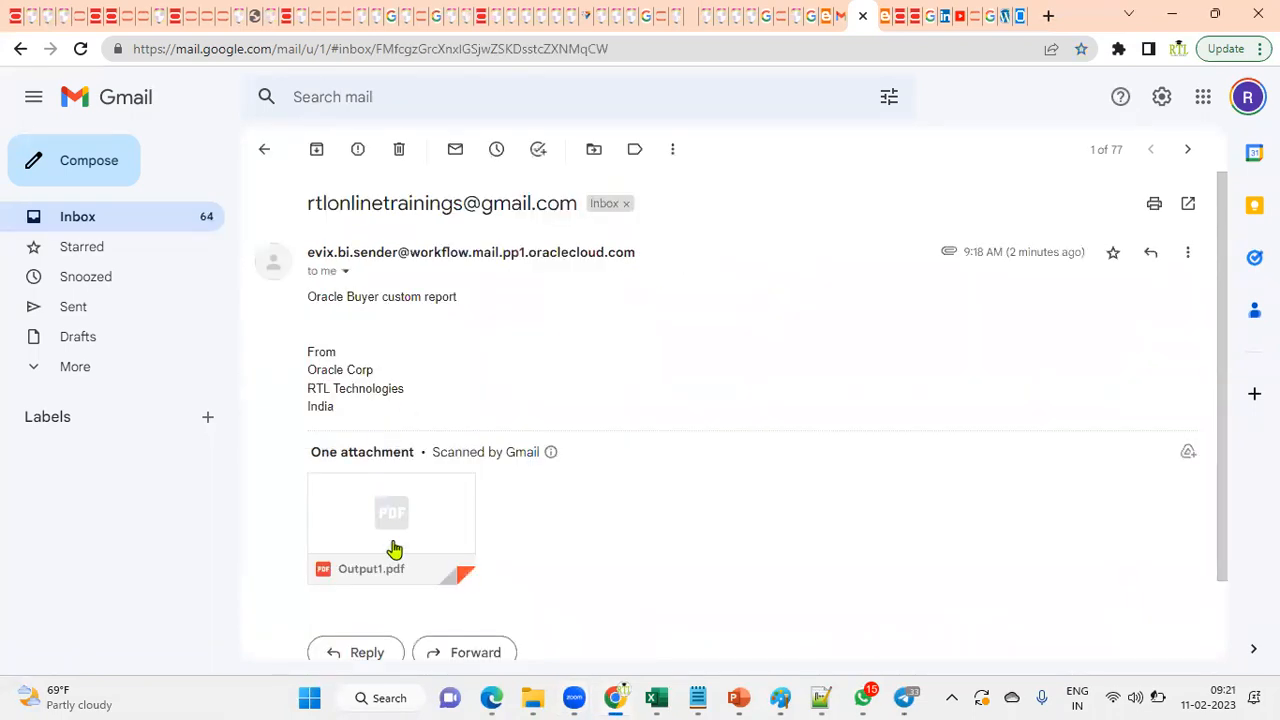
drag(309, 297, 400, 403)
click(594, 334)
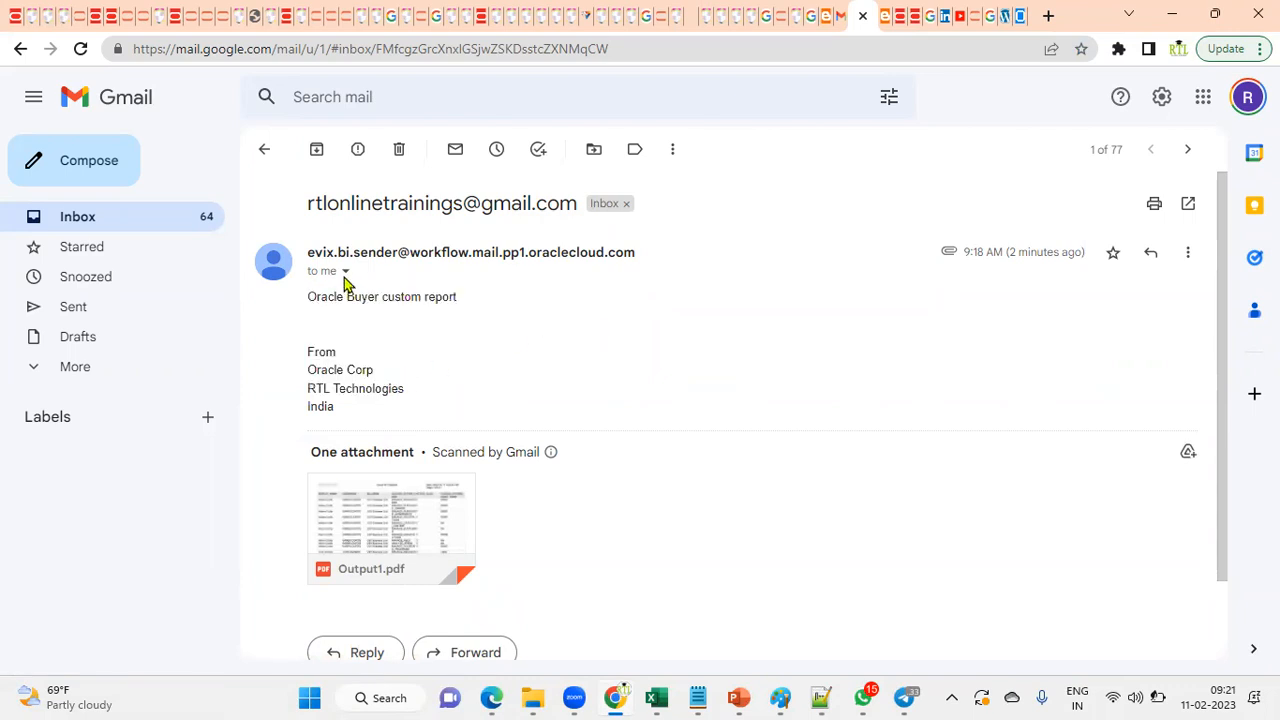
click(345, 272)
drag(443, 308, 906, 318)
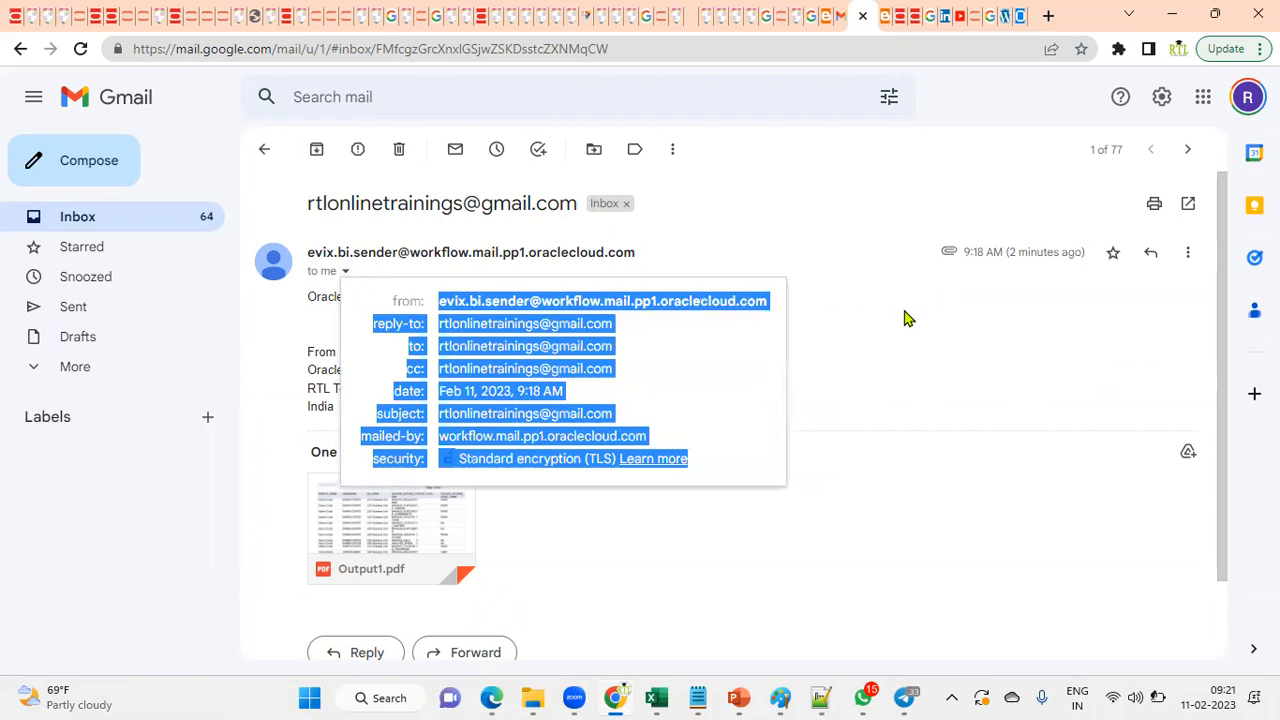
click(449, 426)
click(409, 523)
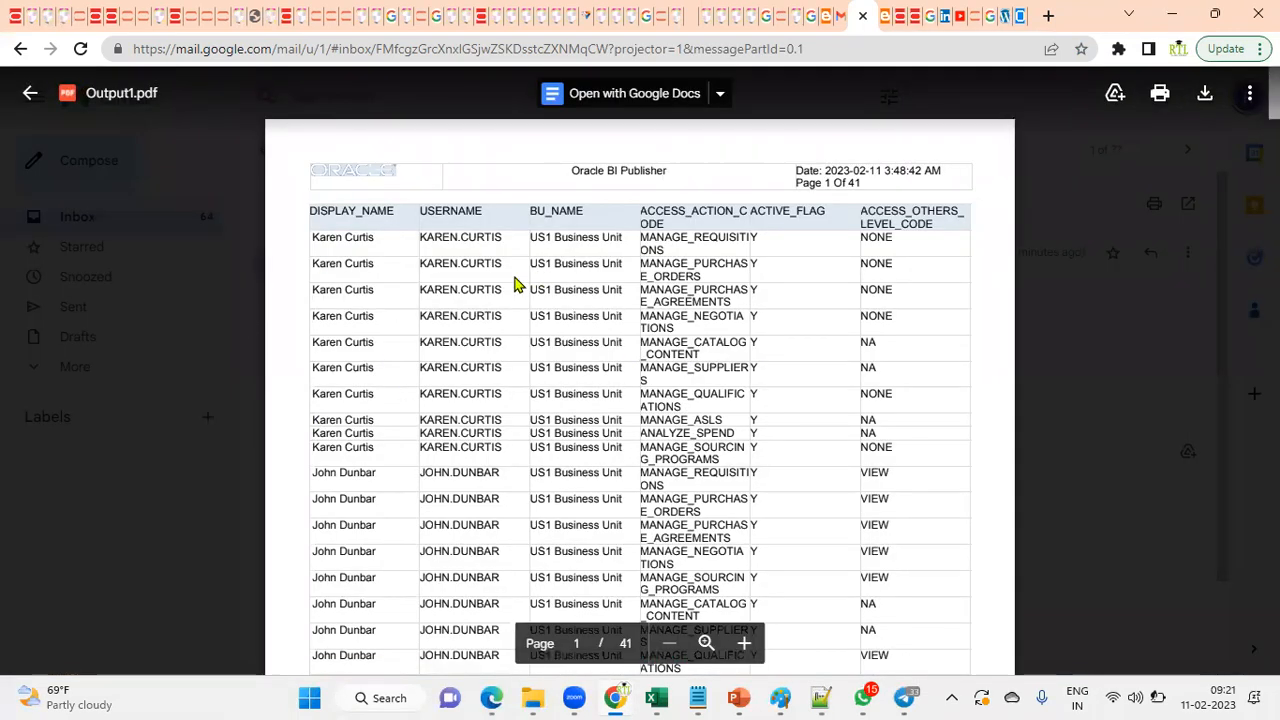
click(30, 92)
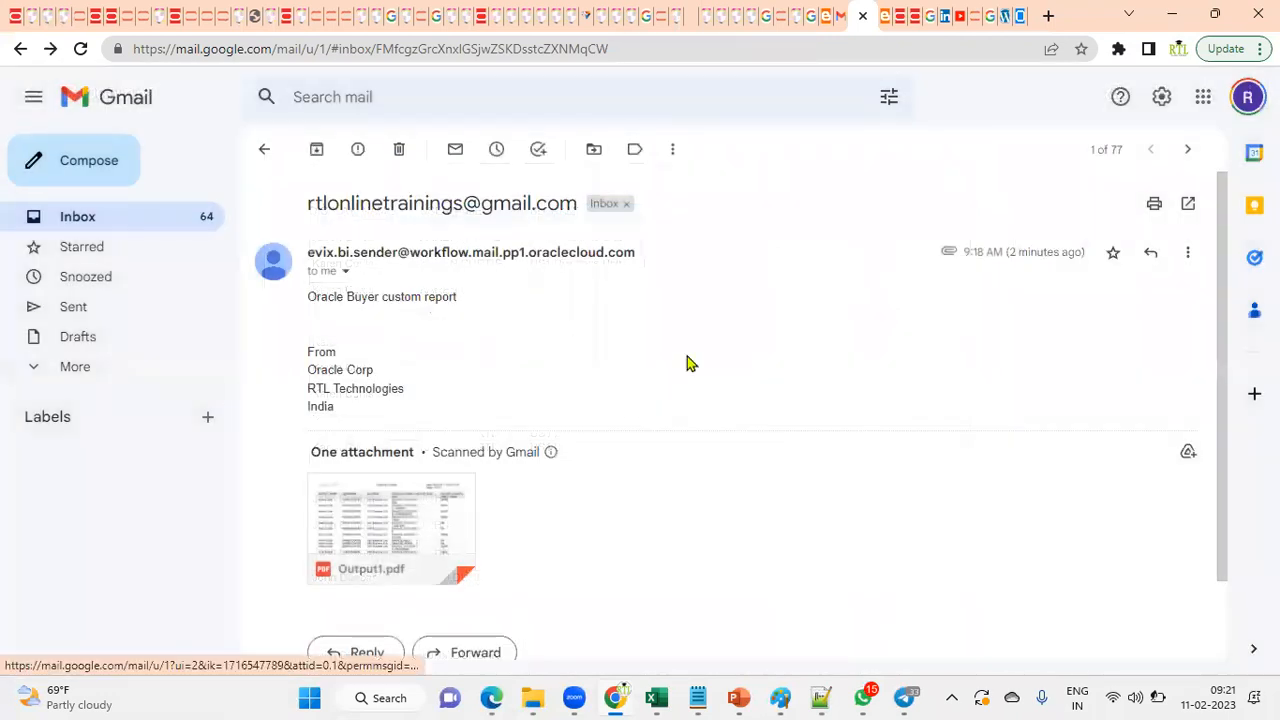
- Switch back to Oracle, leave the report job history and examine the Tools entries in the full Fusion Navigator
click(494, 698)
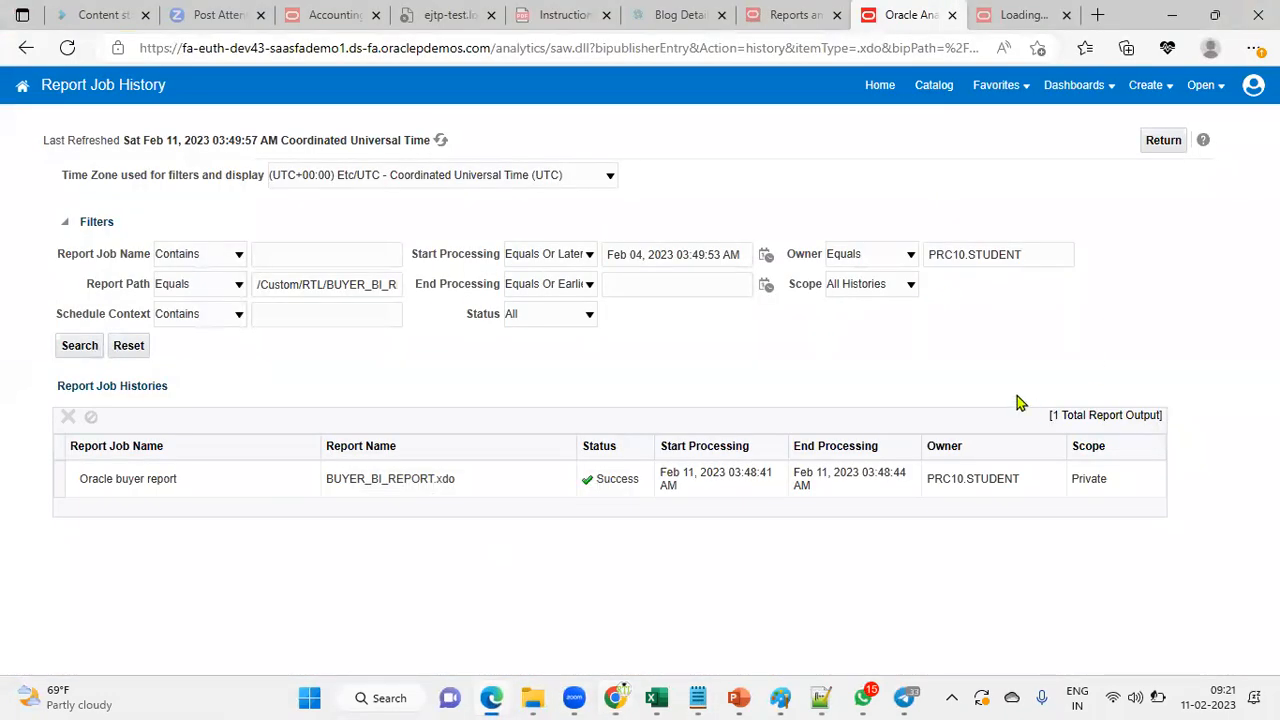
click(1160, 142)
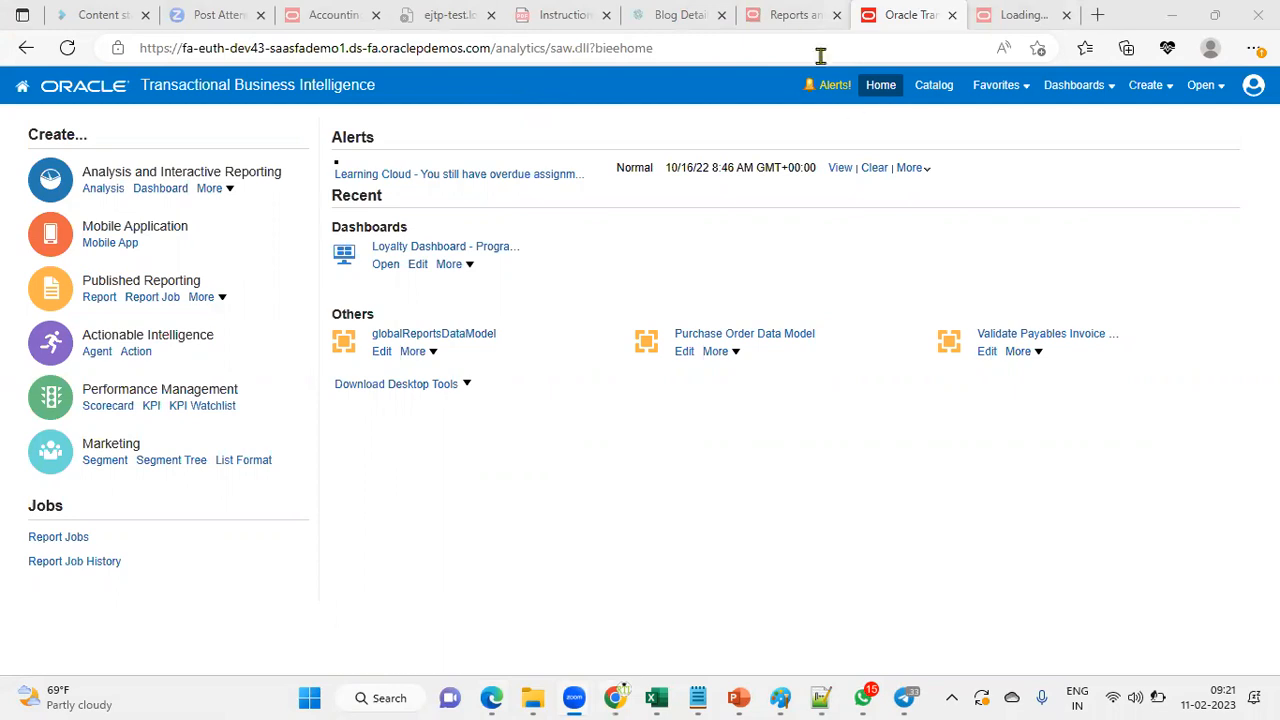
click(800, 16)
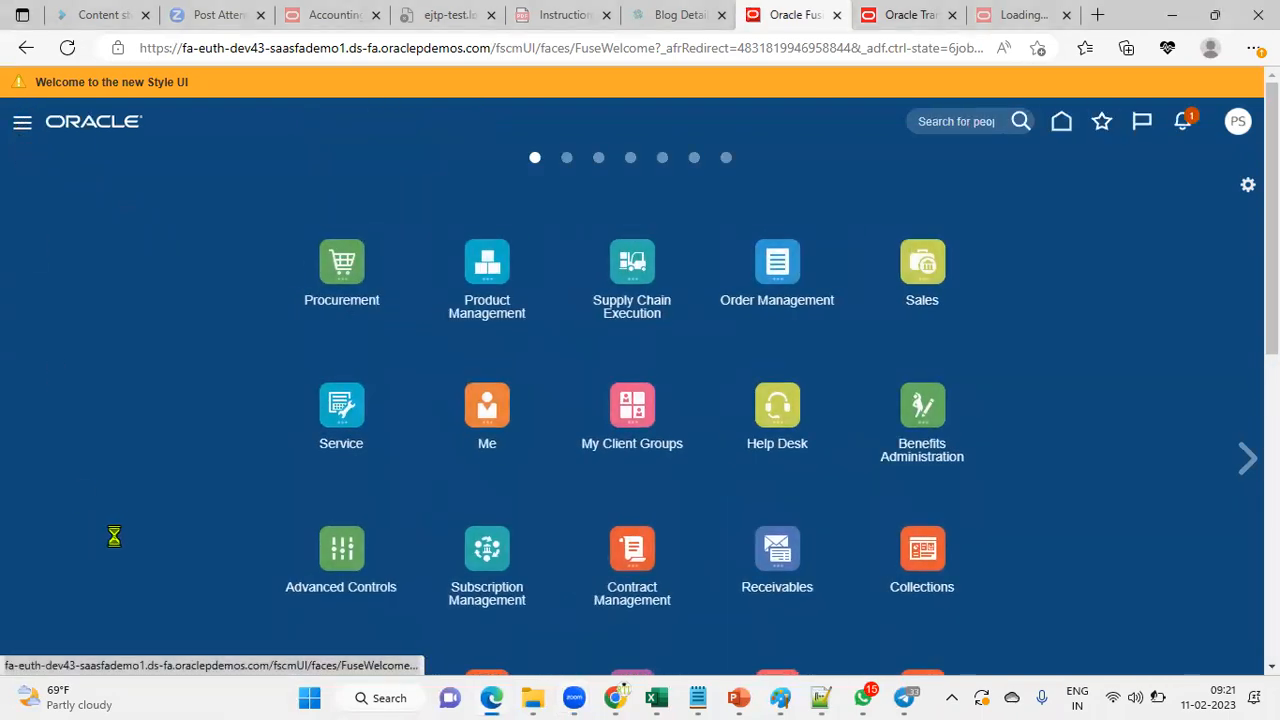
scroll(121, 530, down, 3)
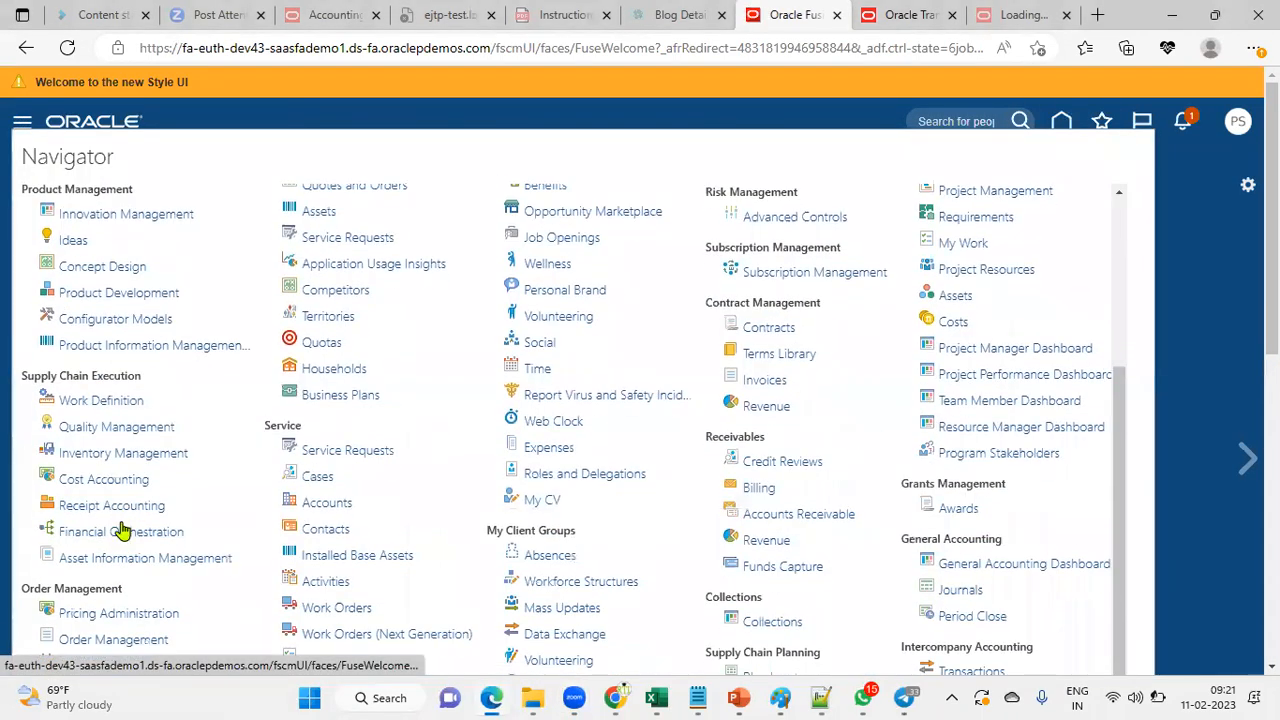
scroll(1003, 425, down, 3)
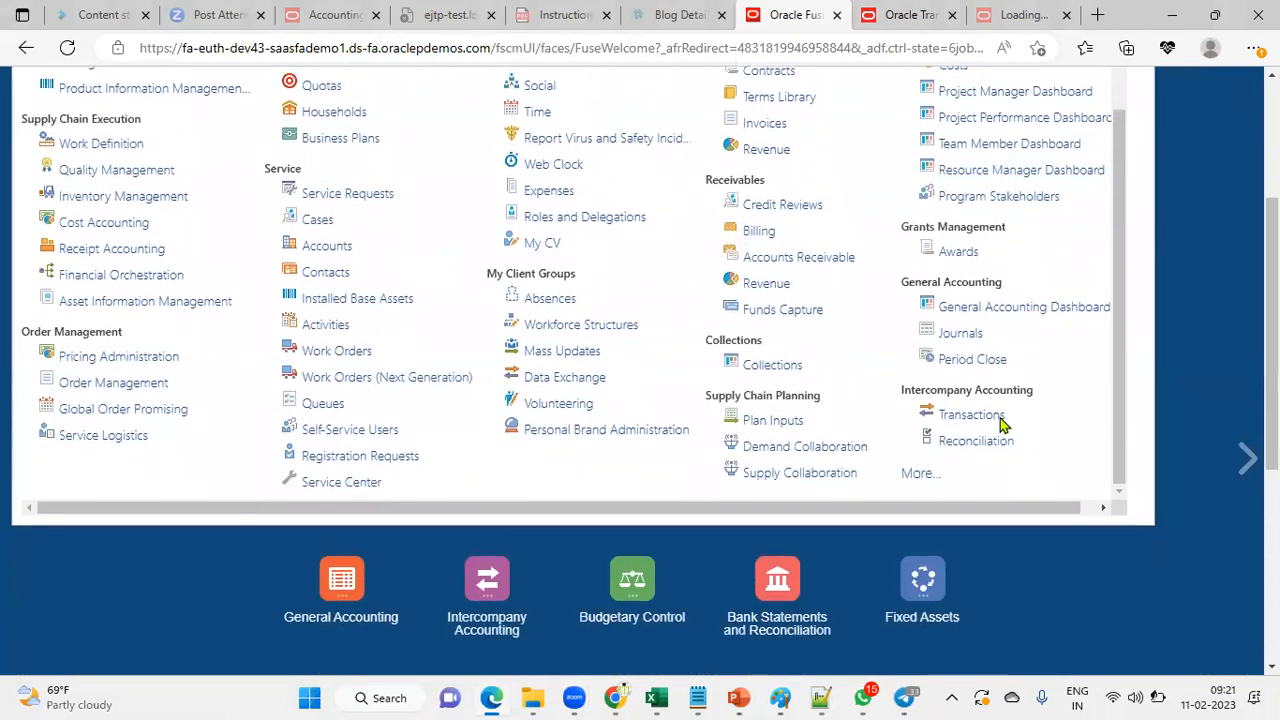
click(920, 473)
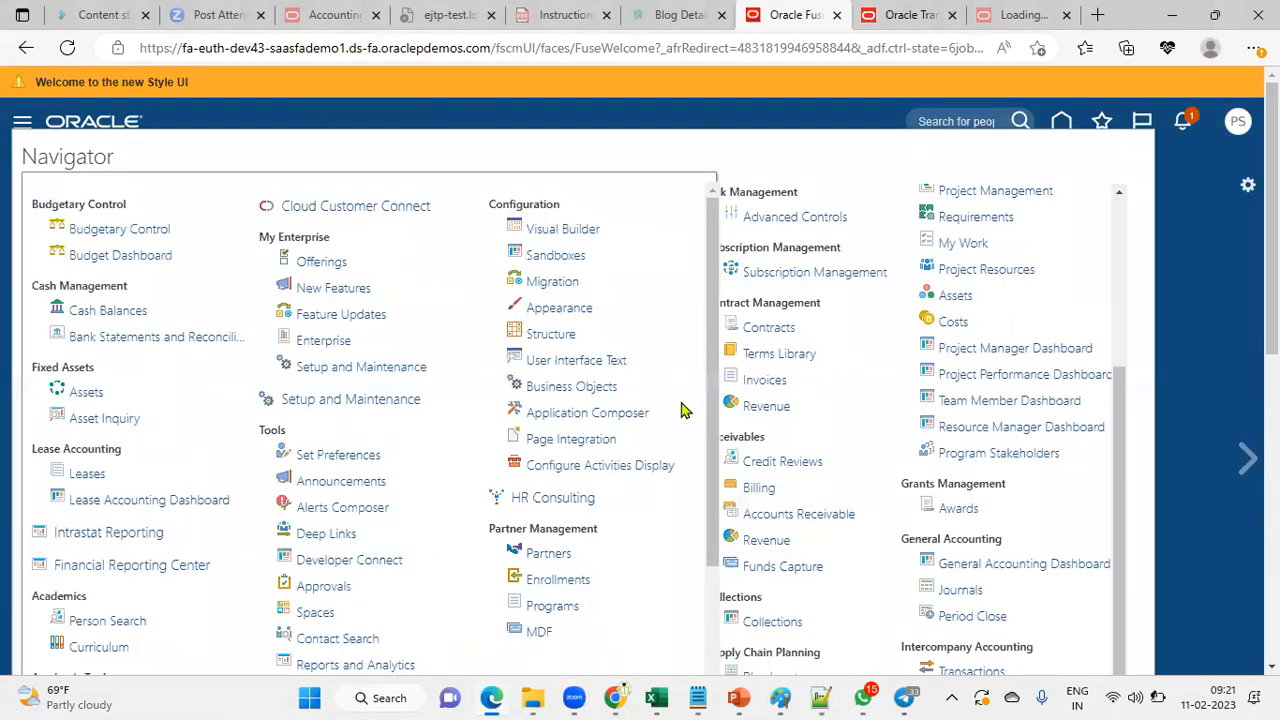
double_click(268, 430)
scroll(320, 455, down, 3)
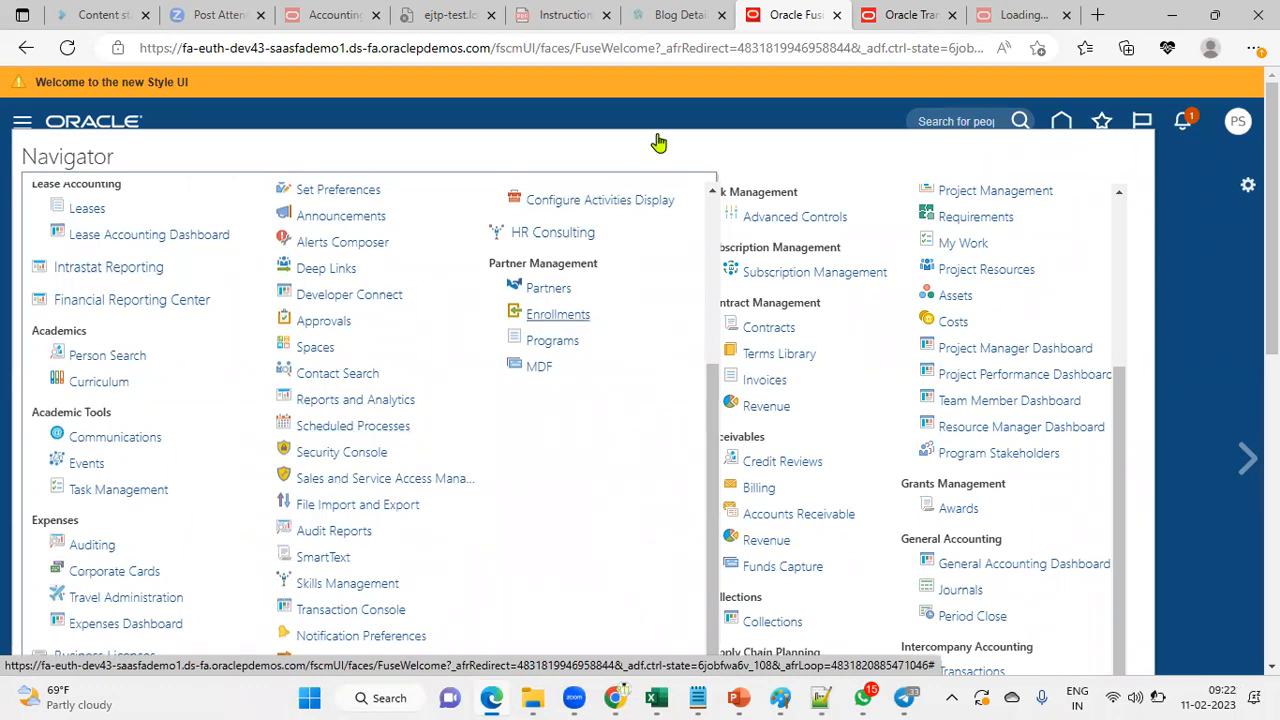
- Open the properties of BUYER_BI_REPORT in the BI catalog and check its name, location and composite signature
click(908, 18)
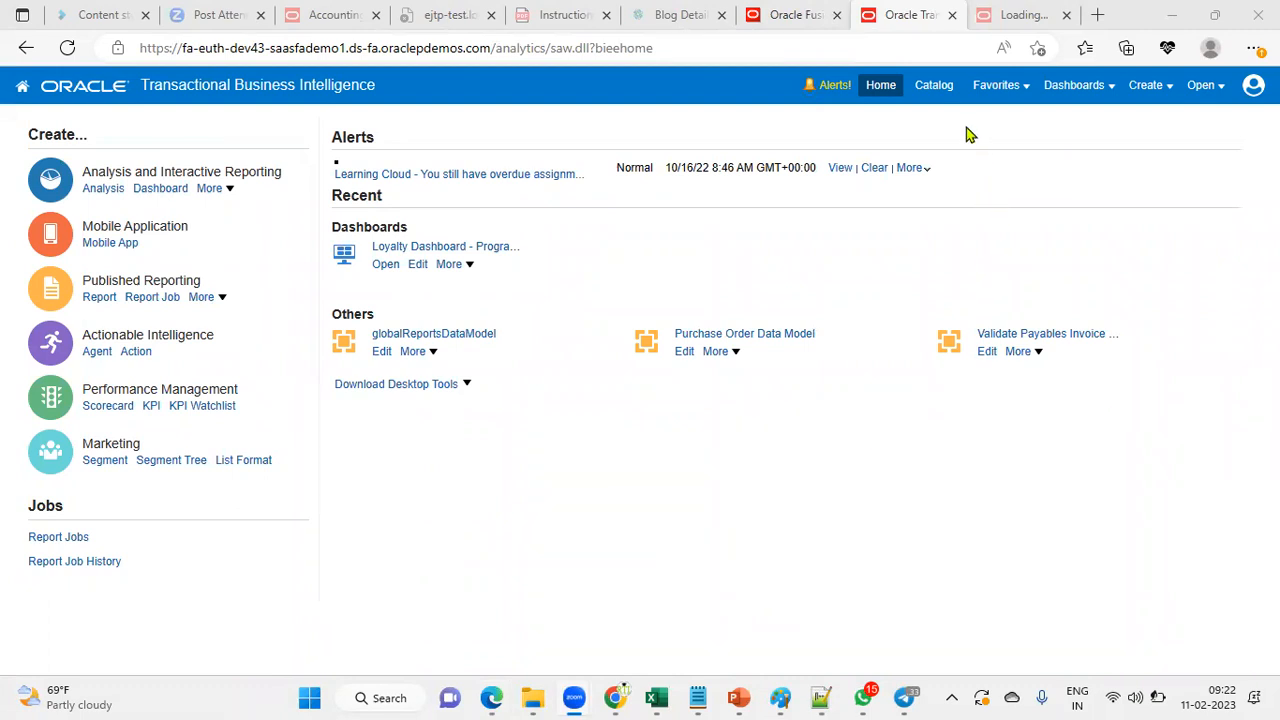
click(936, 90)
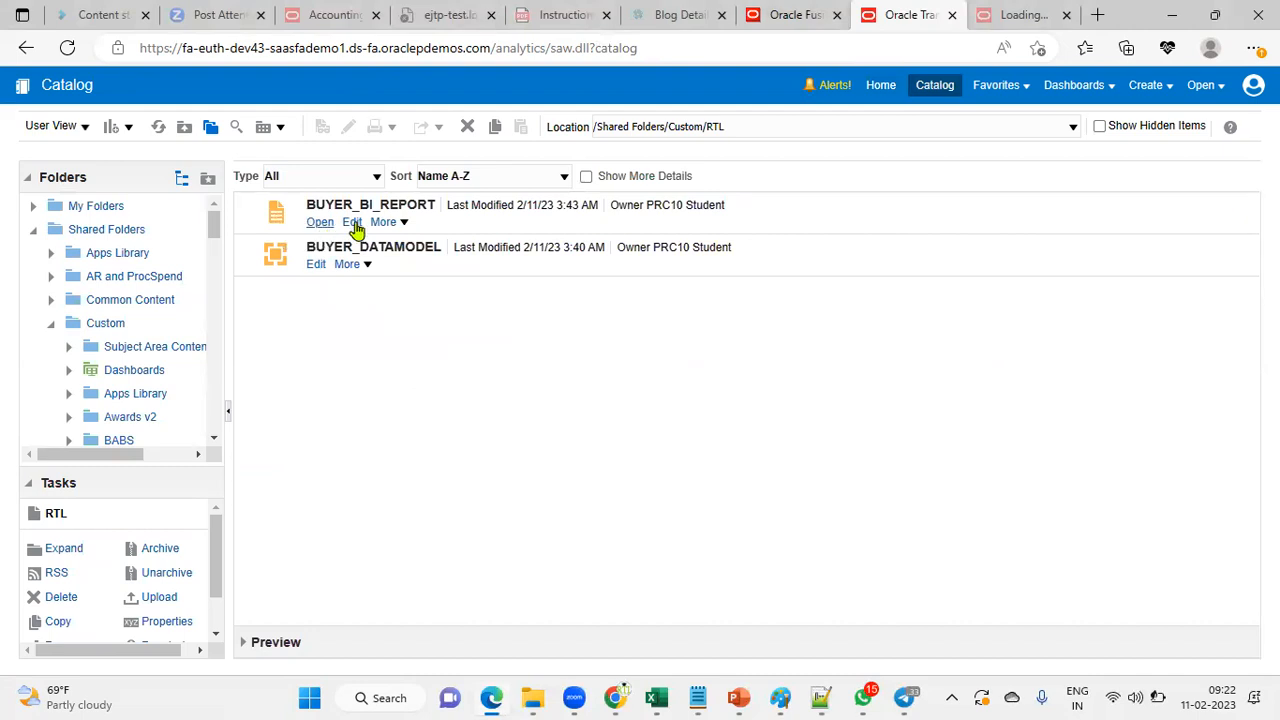
click(405, 223)
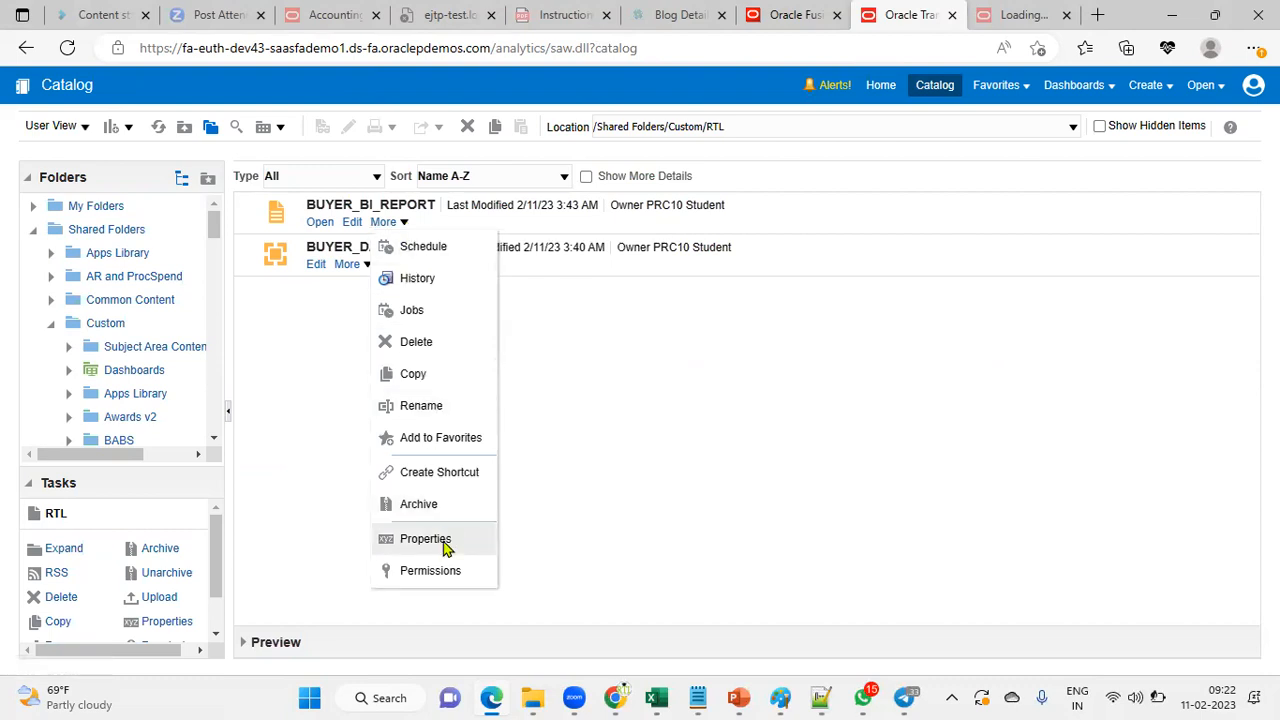
click(481, 538)
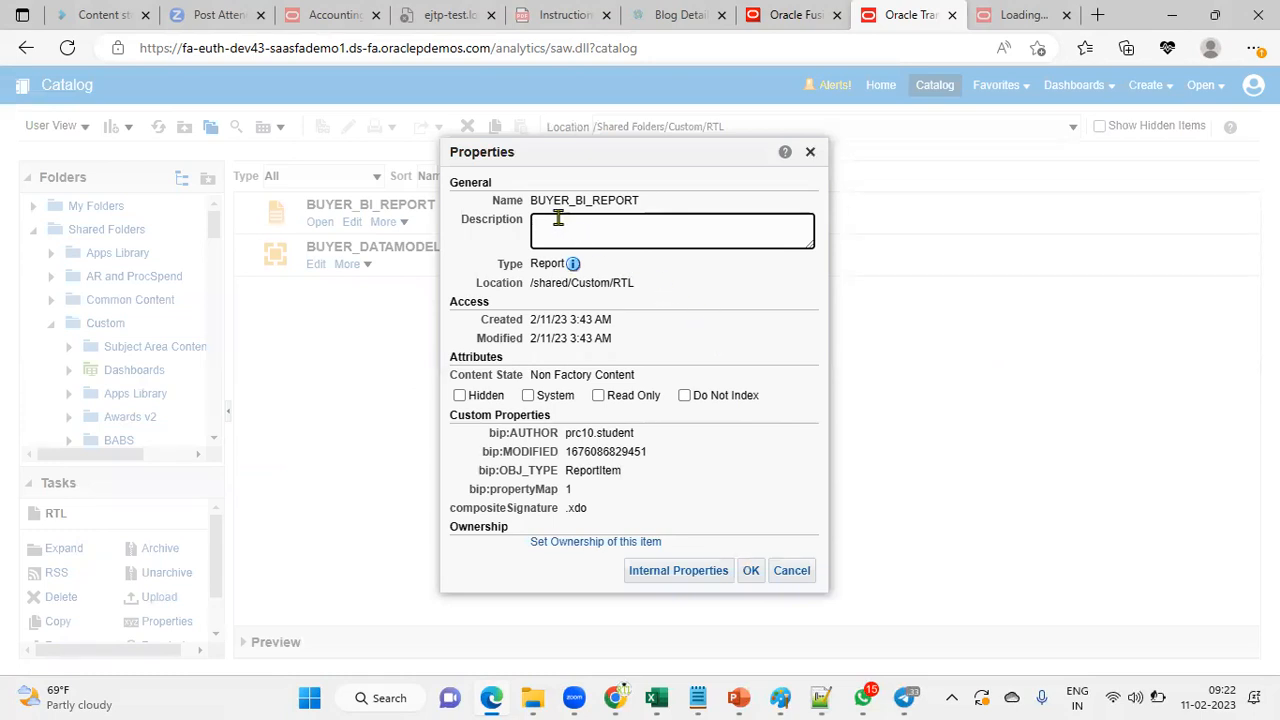
drag(530, 200, 650, 205)
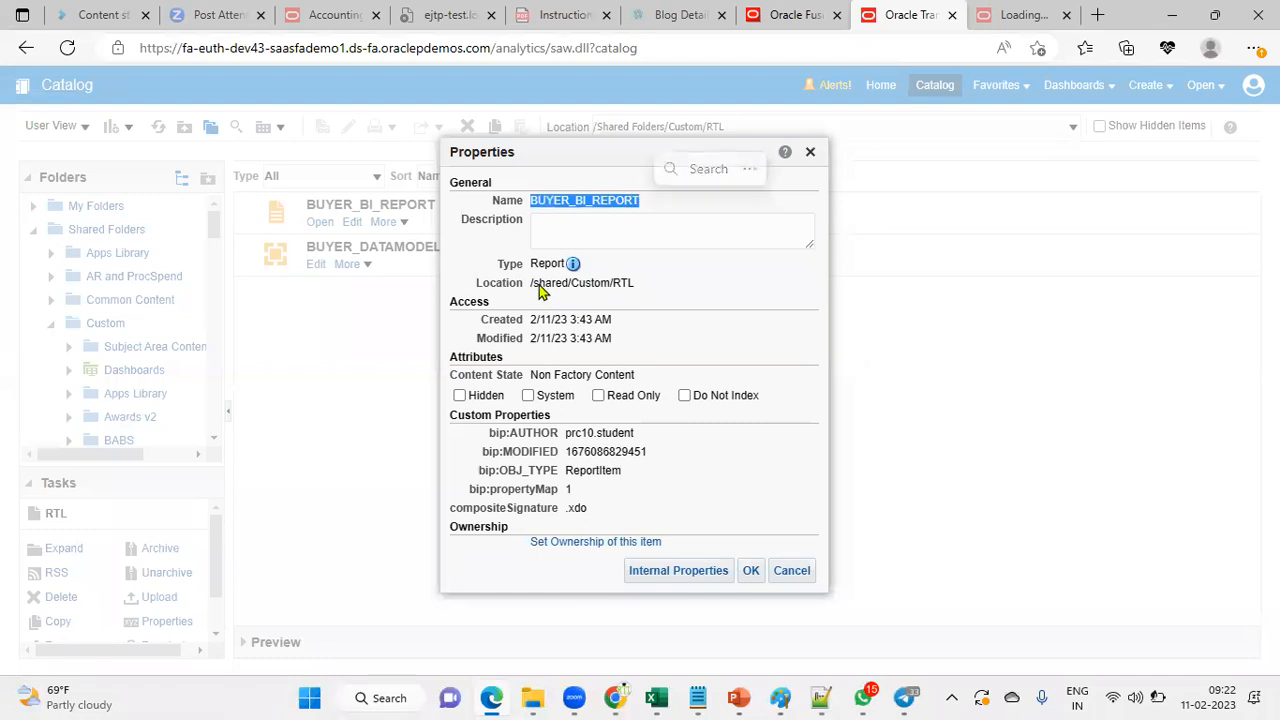
drag(531, 283, 636, 282)
click(285, 86)
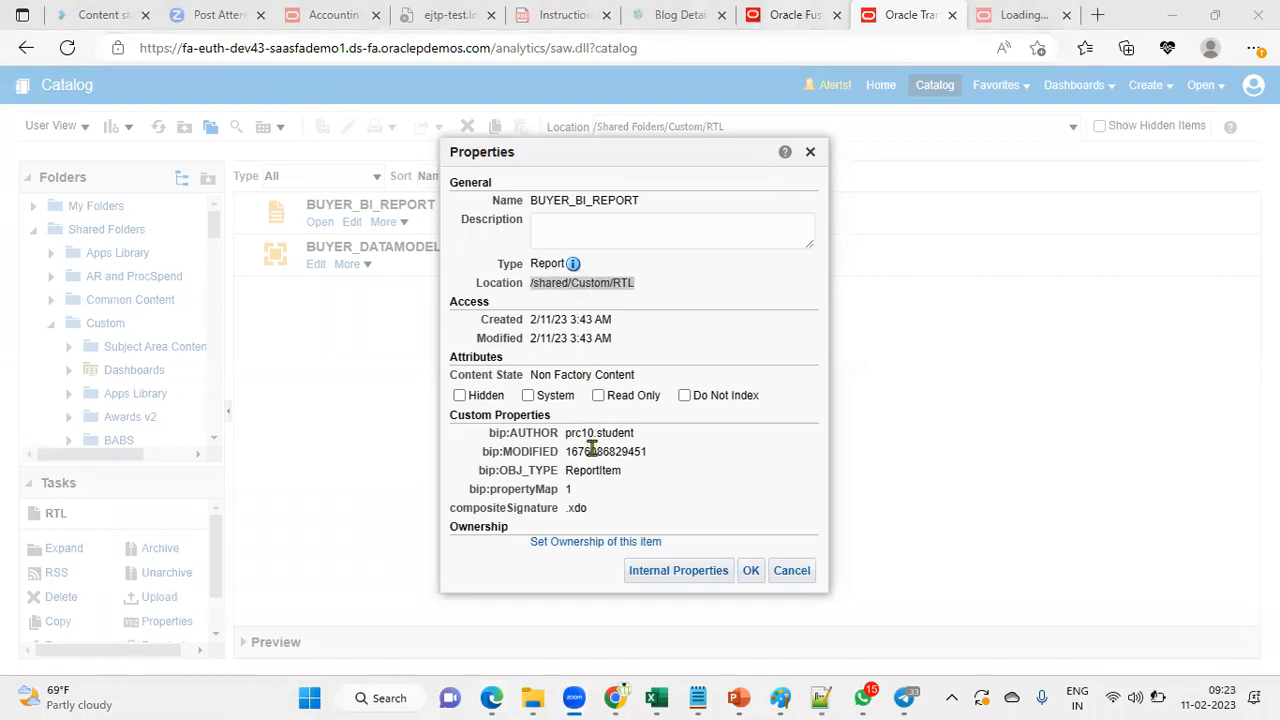
drag(566, 508, 599, 508)
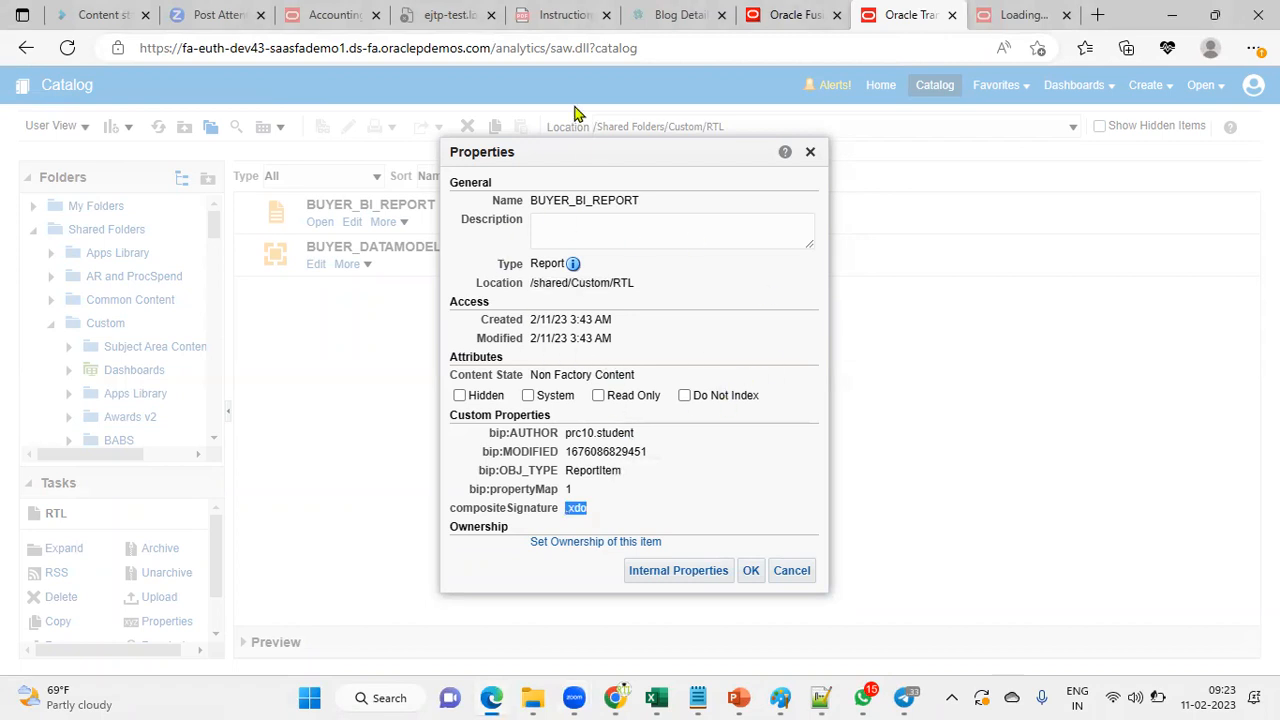
- Switch back to the Fusion home page, open Setup and Maintenance and bring up its task search page
key(ctrl+shift+Tab)
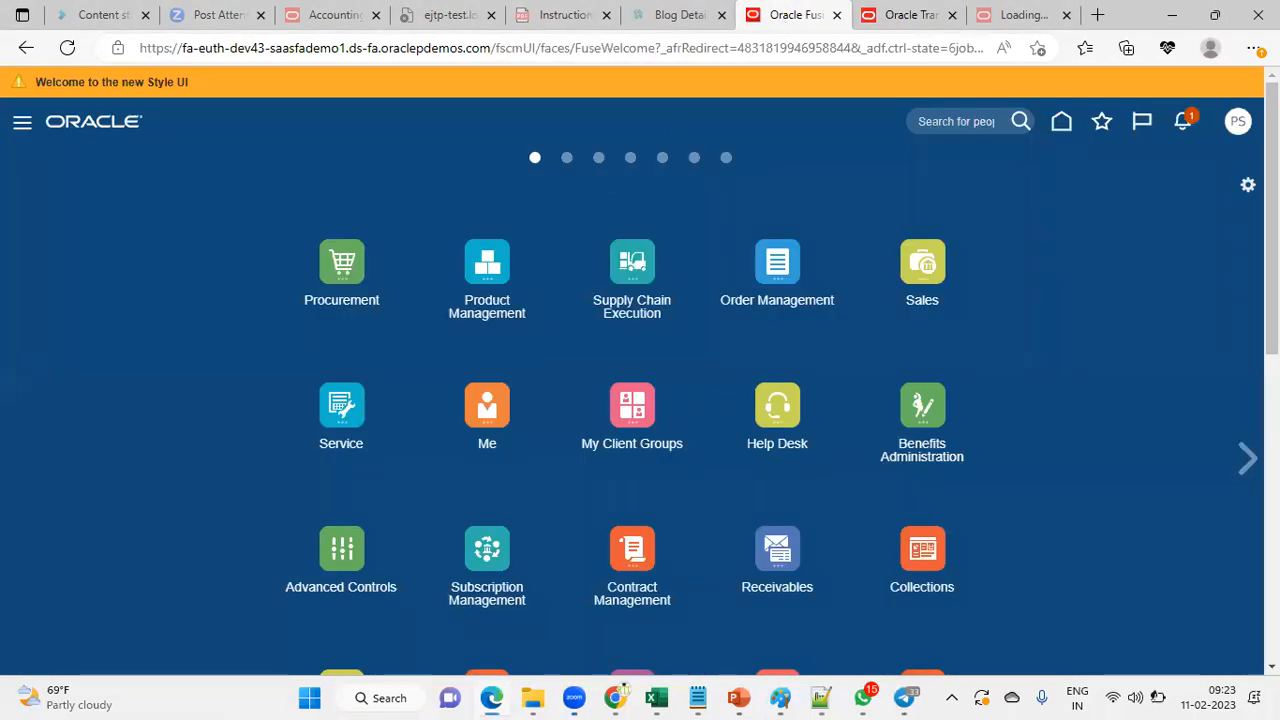
key(alt+f)
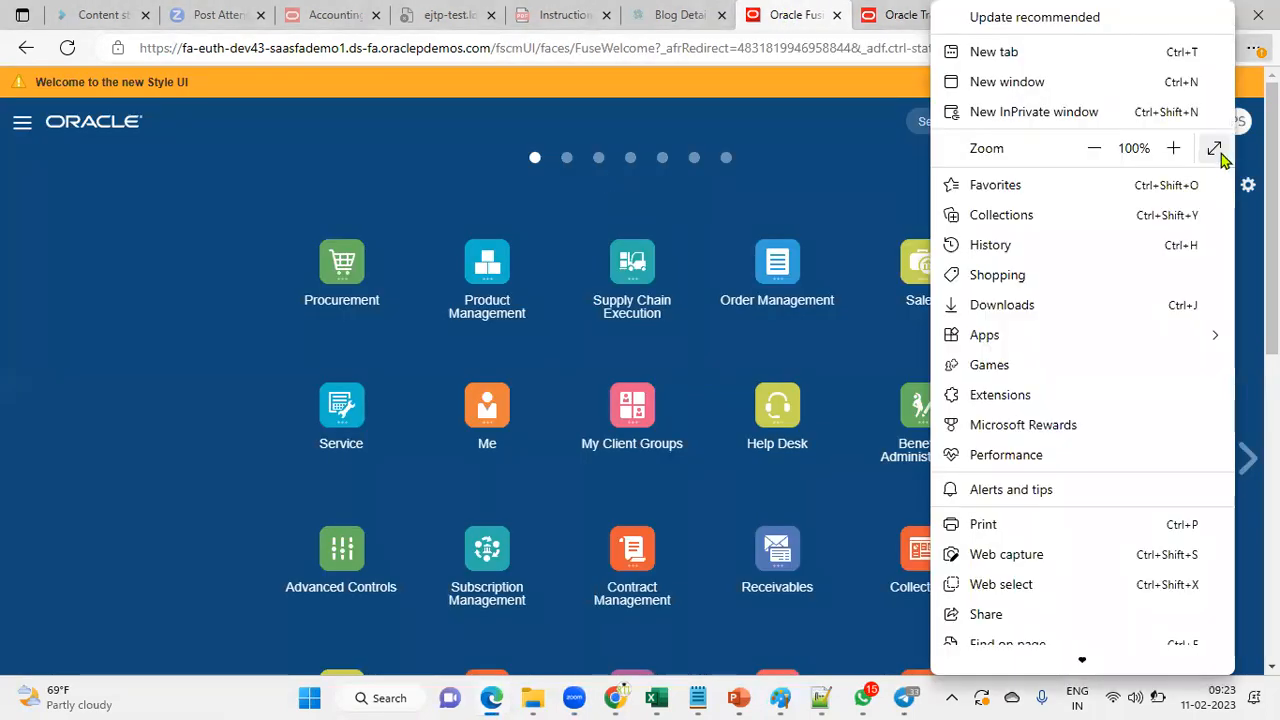
click(1245, 300)
click(1239, 133)
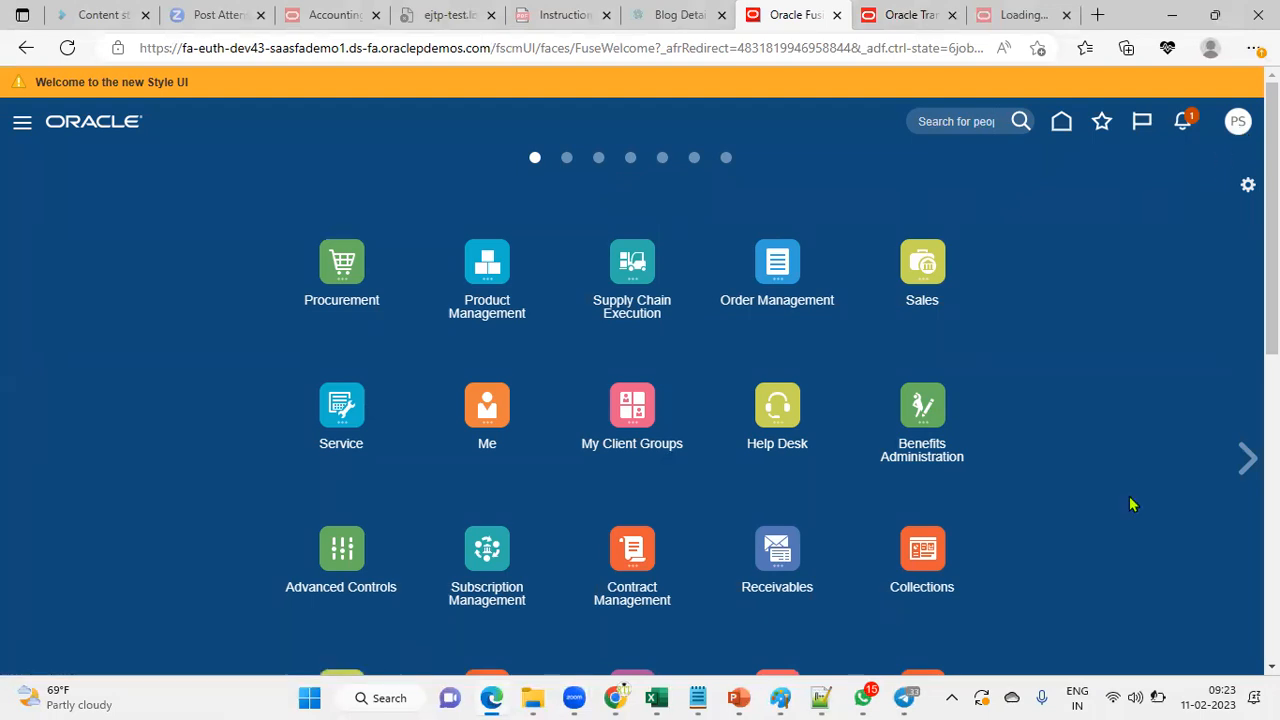
scroll(1072, 498, down, 1)
click(946, 316)
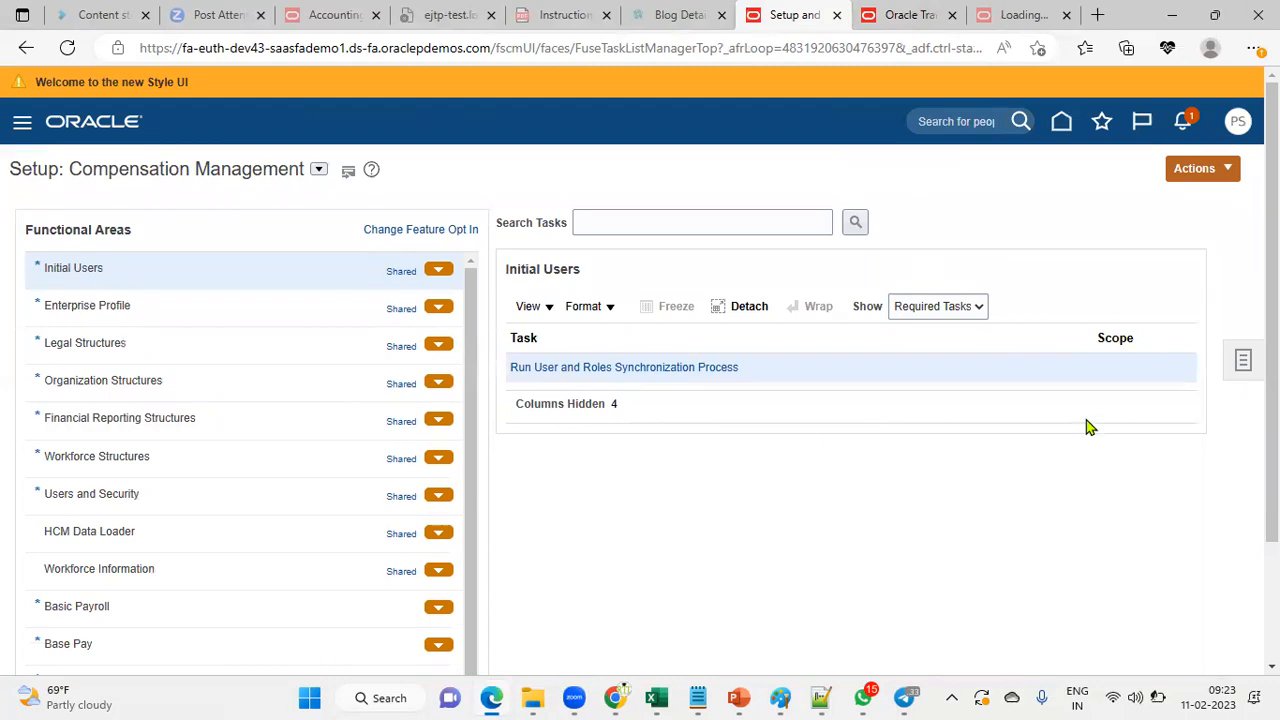
click(1241, 366)
click(1110, 422)
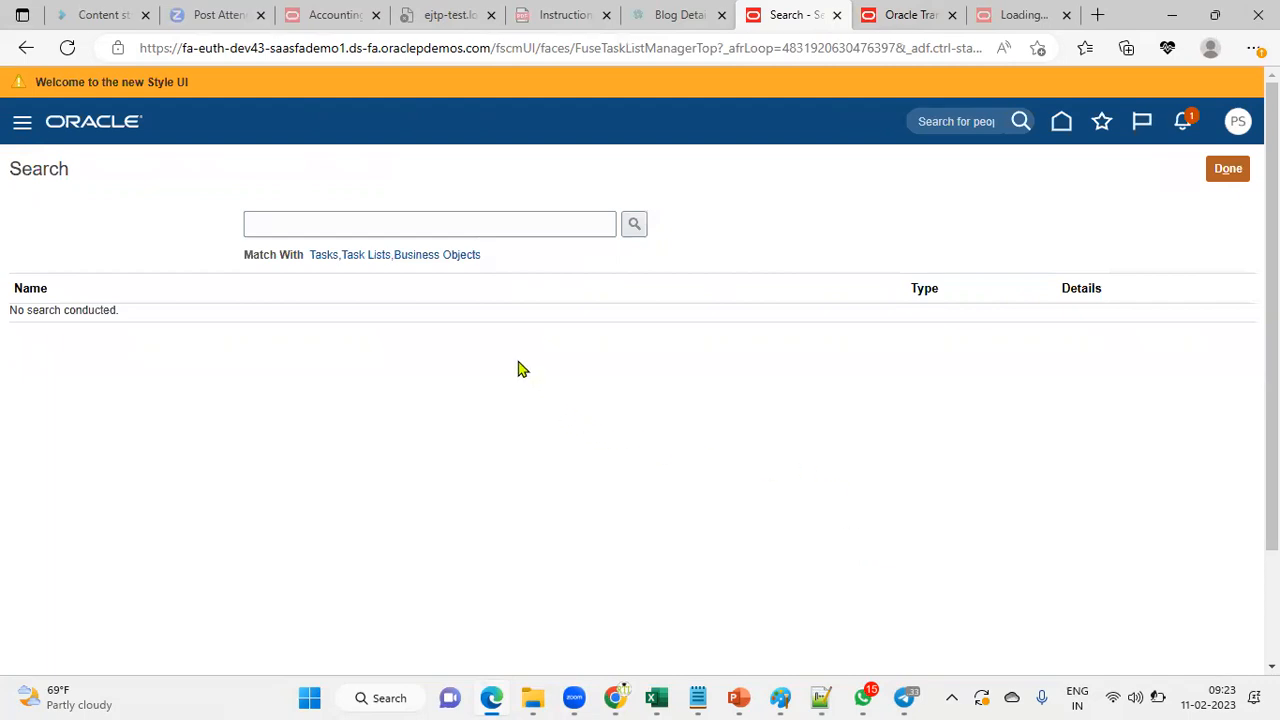
- Search the setup tasks for %schedule%
click(456, 223)
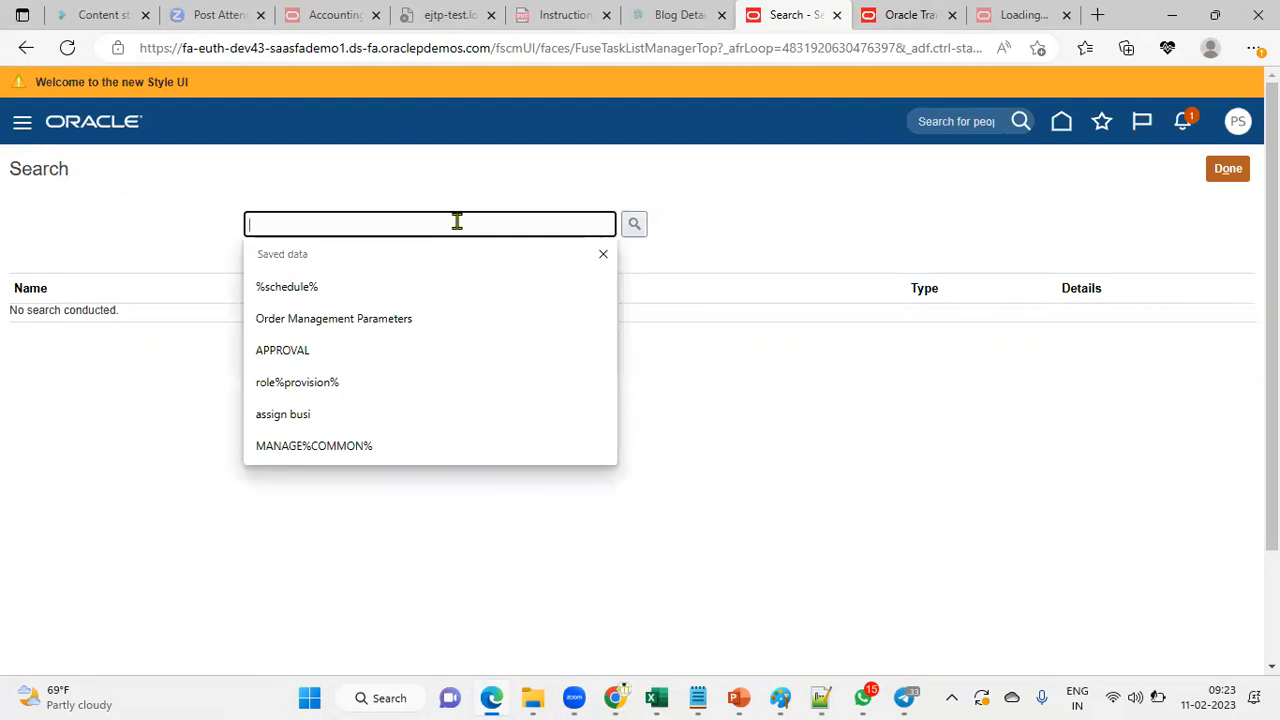
click(371, 286)
click(634, 226)
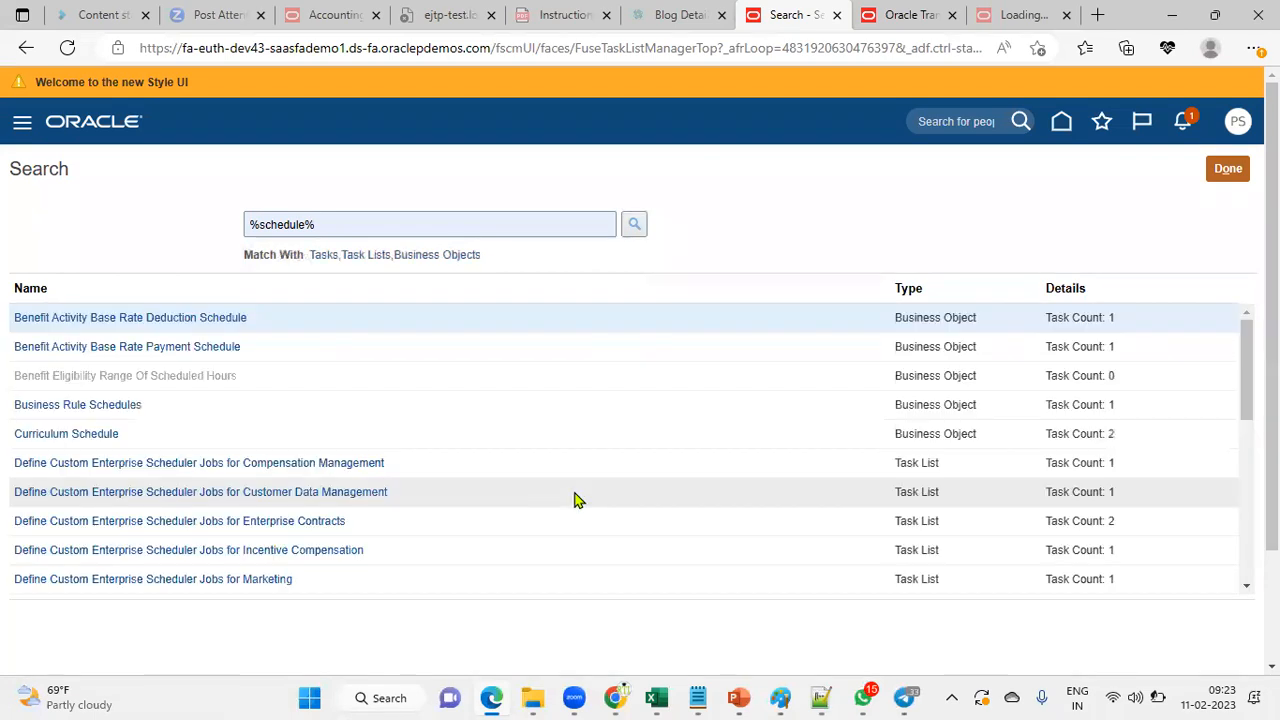
- Open the task Manage Enterprise Scheduler Job Definitions and Job Sets for Financial, Supply Chain Management, and Related Applications in full screen
scroll(266, 505, down, 1)
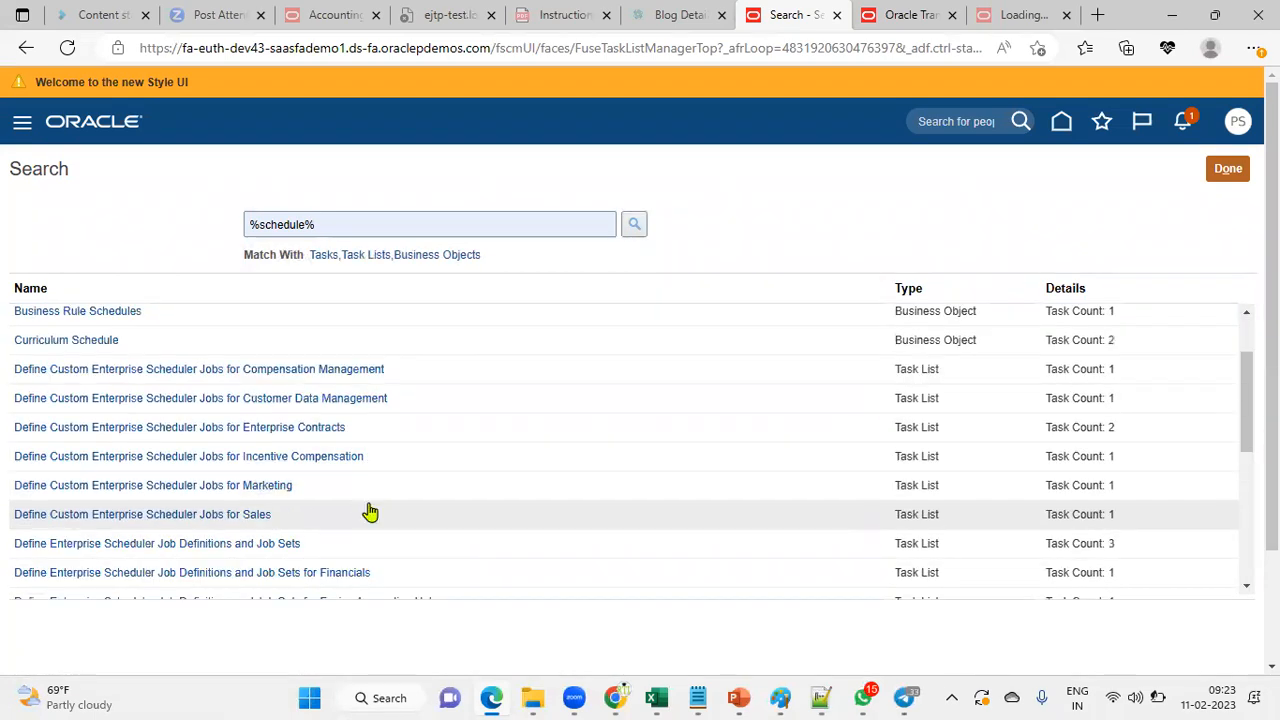
scroll(370, 512, down, 3)
scroll(370, 512, down, 4)
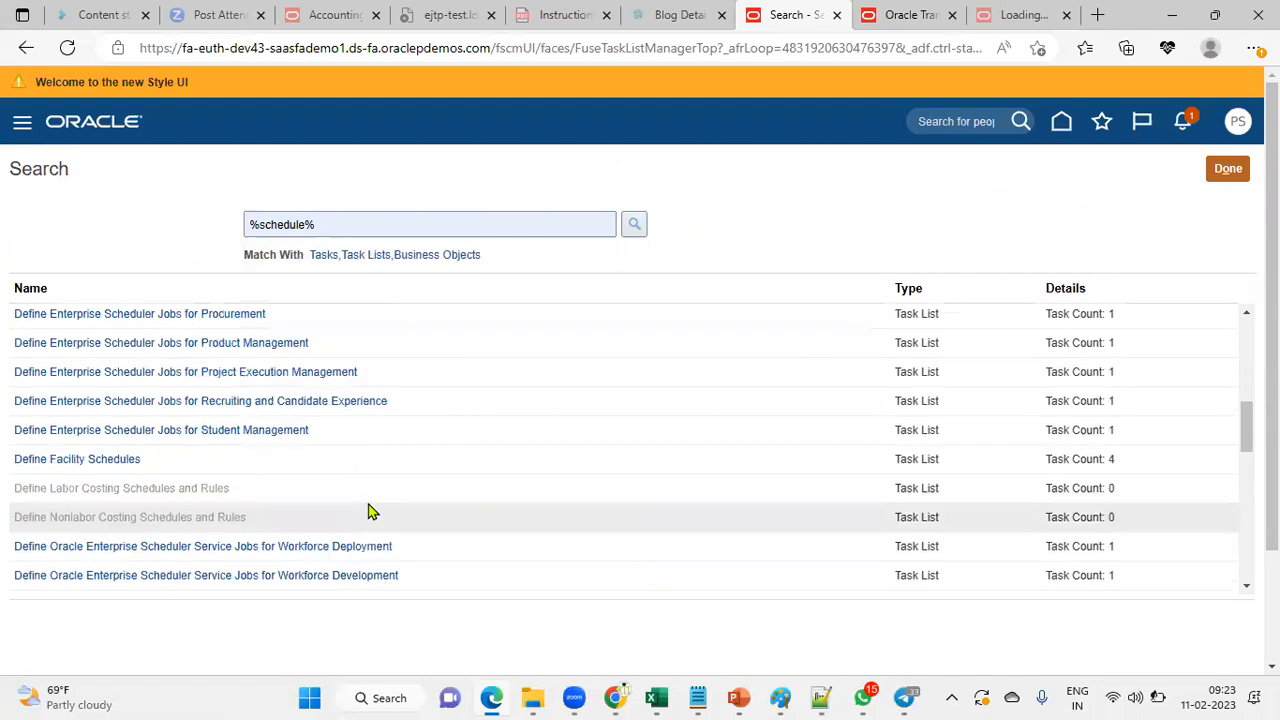
scroll(368, 512, down, 8)
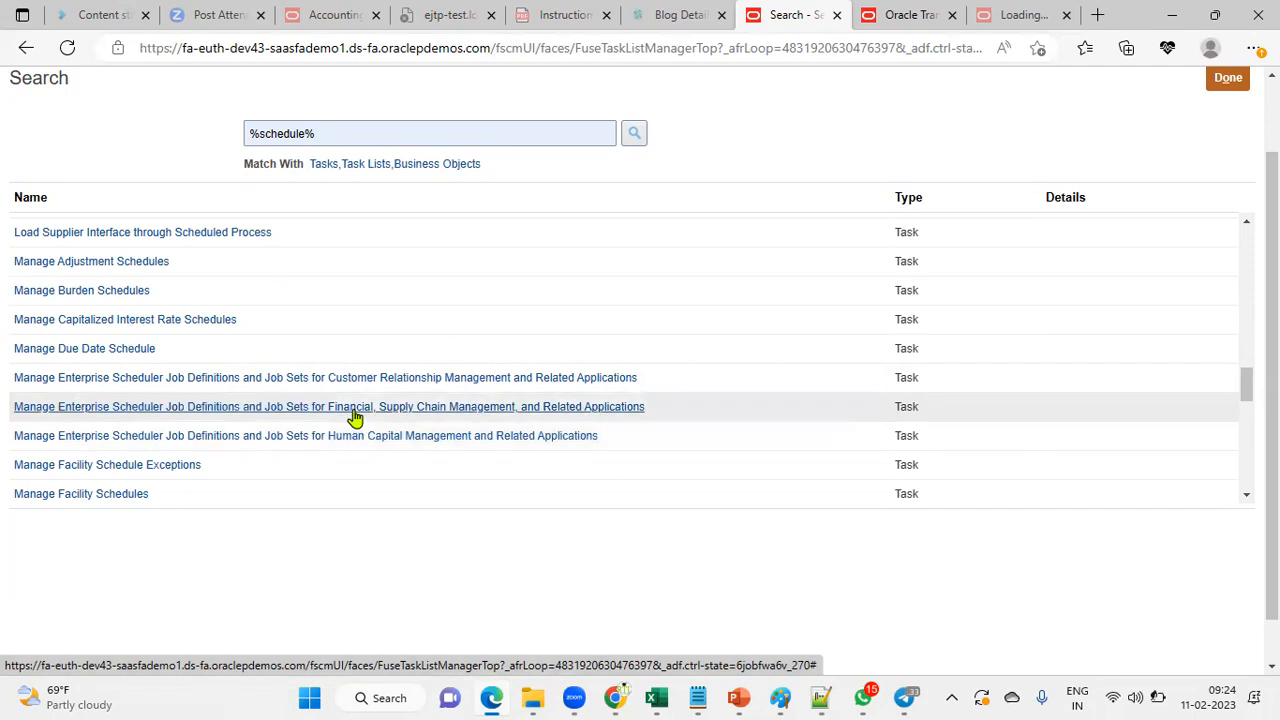
click(352, 408)
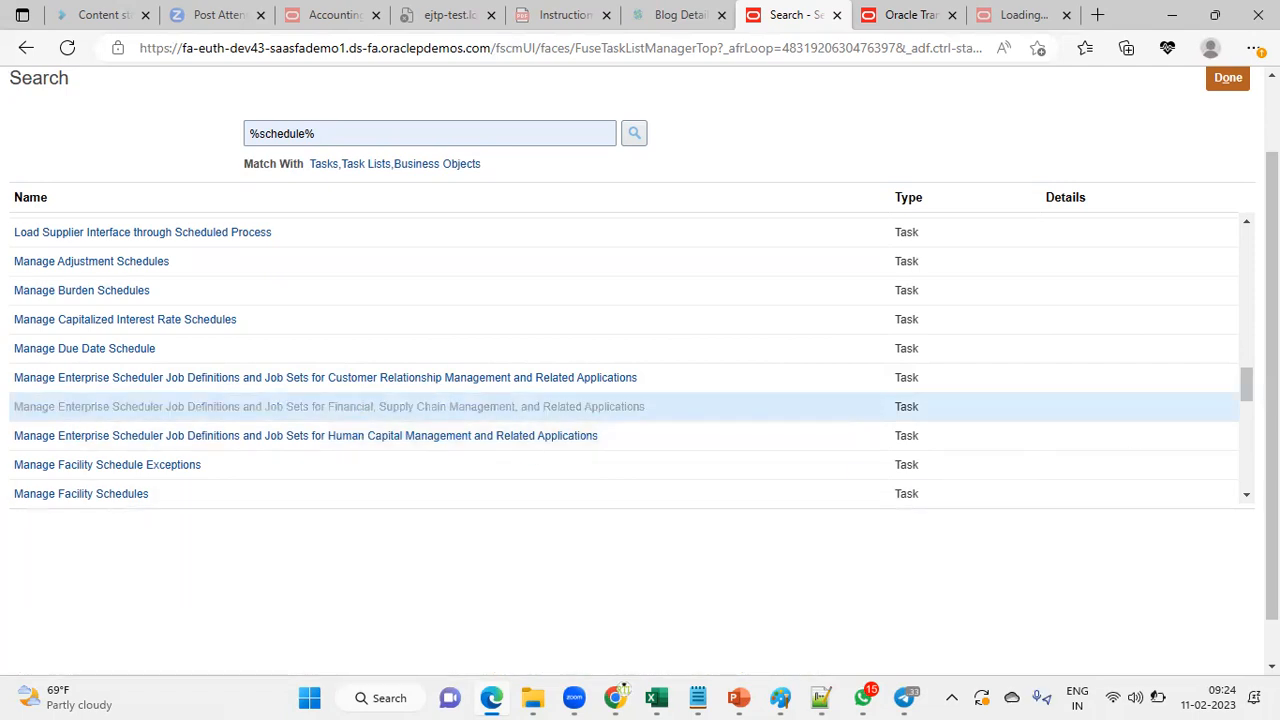
click(1253, 48)
click(1216, 149)
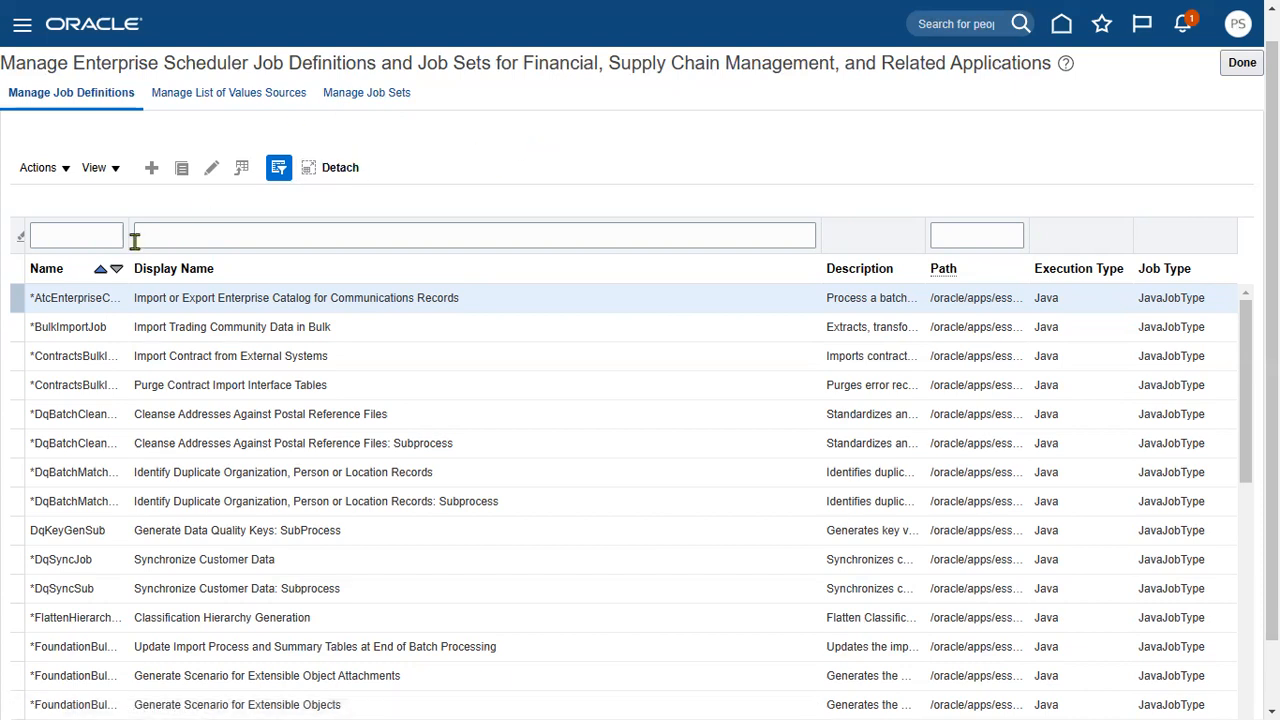
- Start a new job definition with display name "RTL Buyer report BU Access" and name RTL_BUYER
click(153, 170)
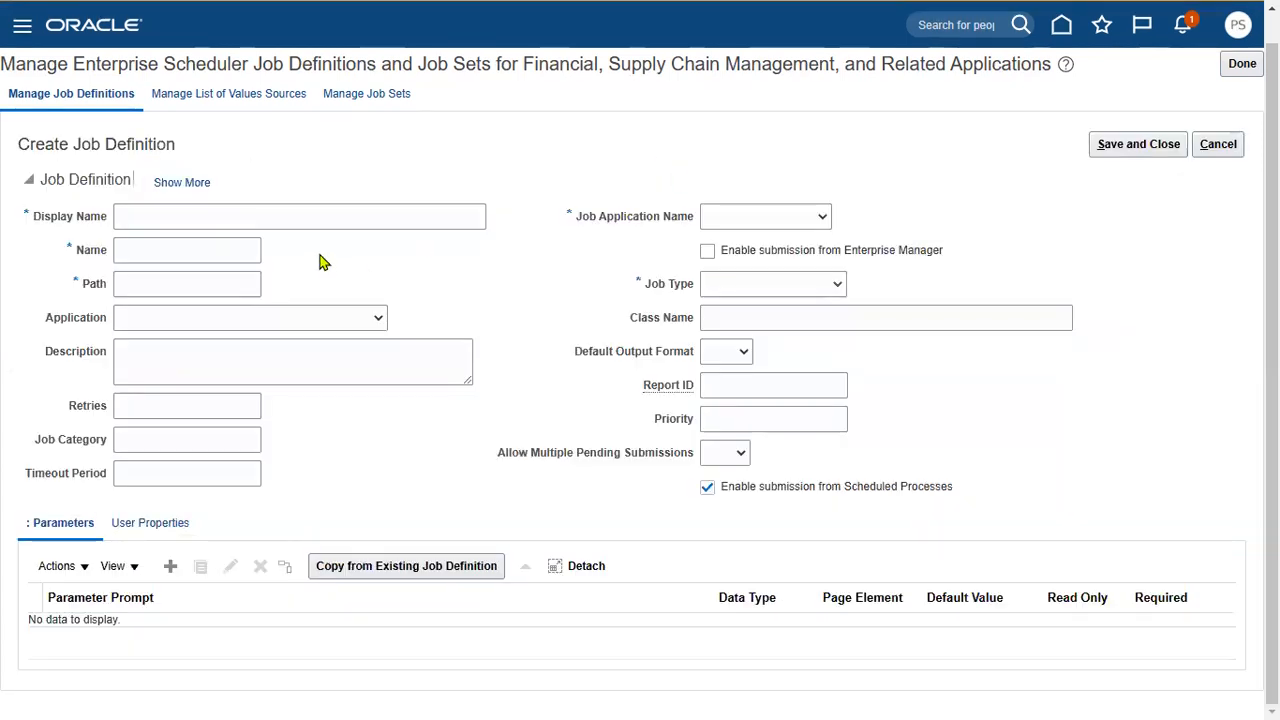
click(314, 216)
text(RTL)
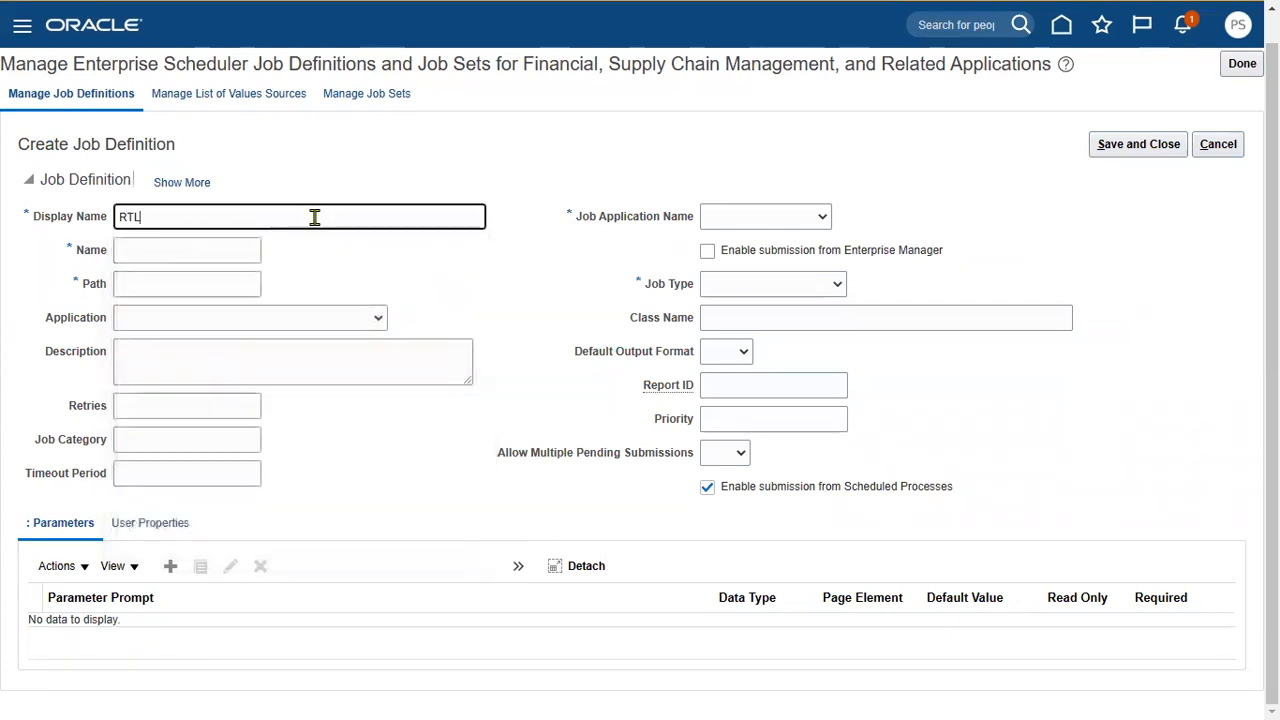
text( Buyer report BU Access)
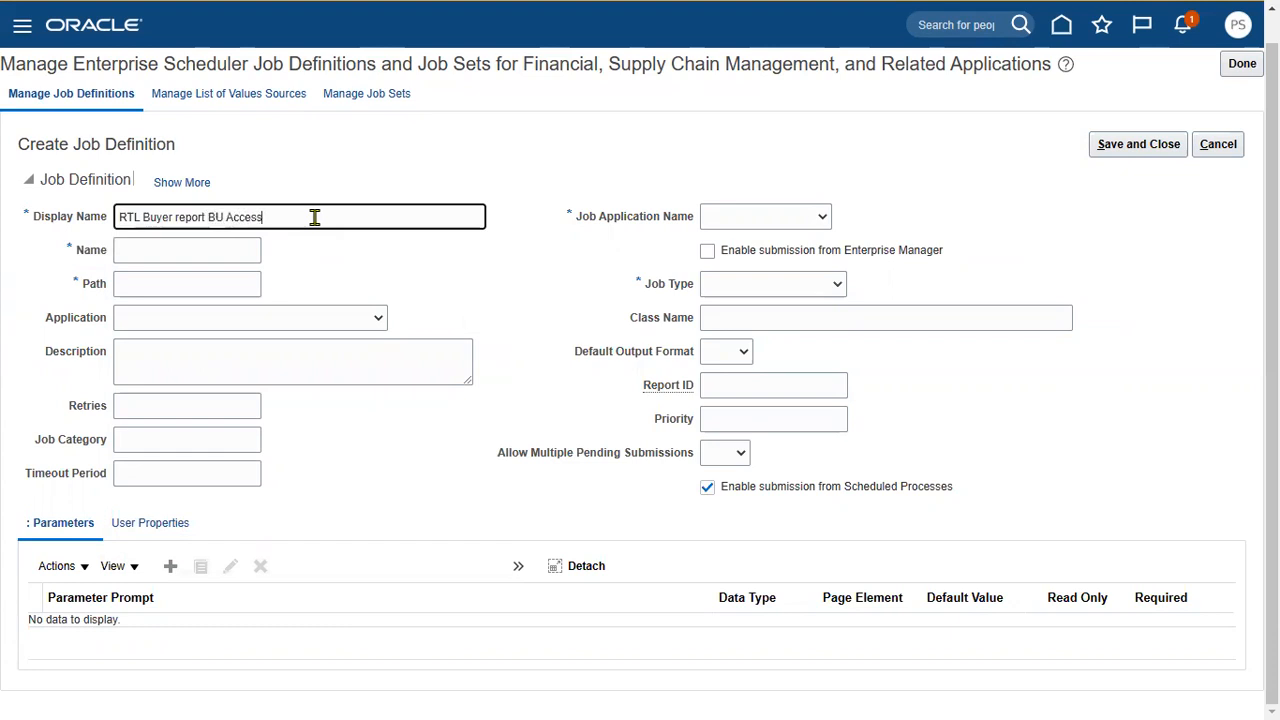
key(Tab)
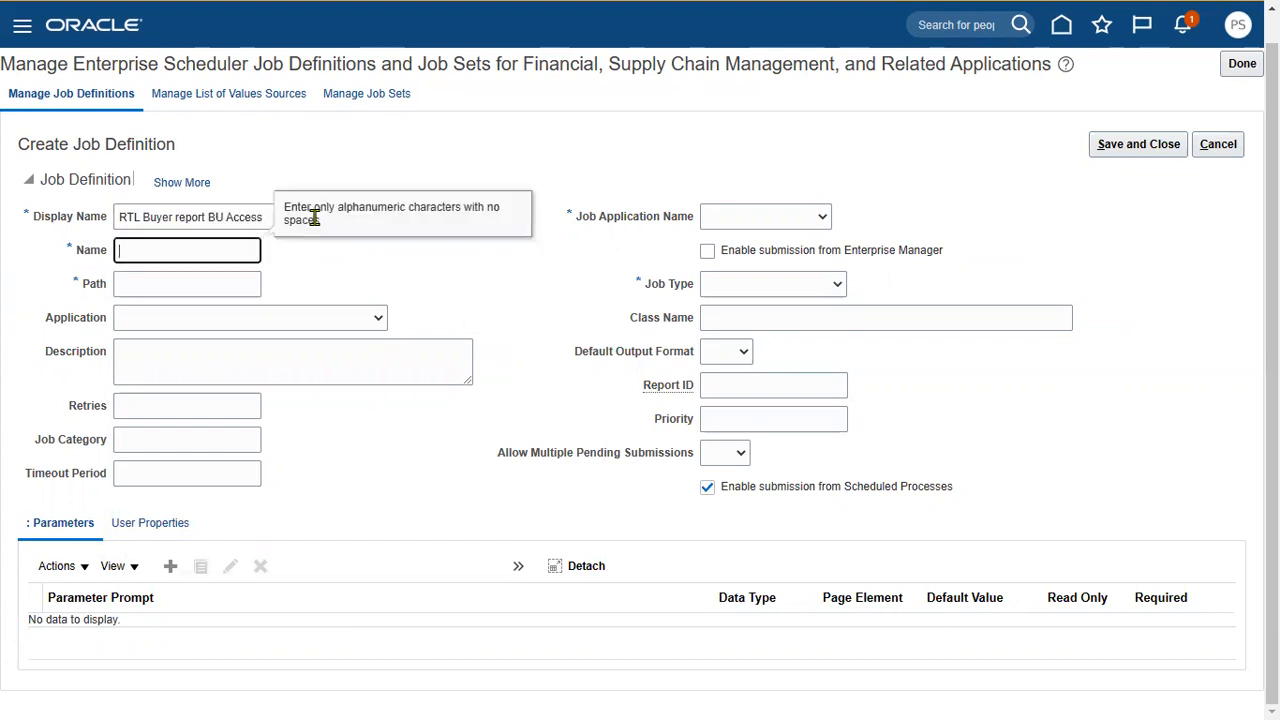
text(RTL_BUYER)
key(Tab)
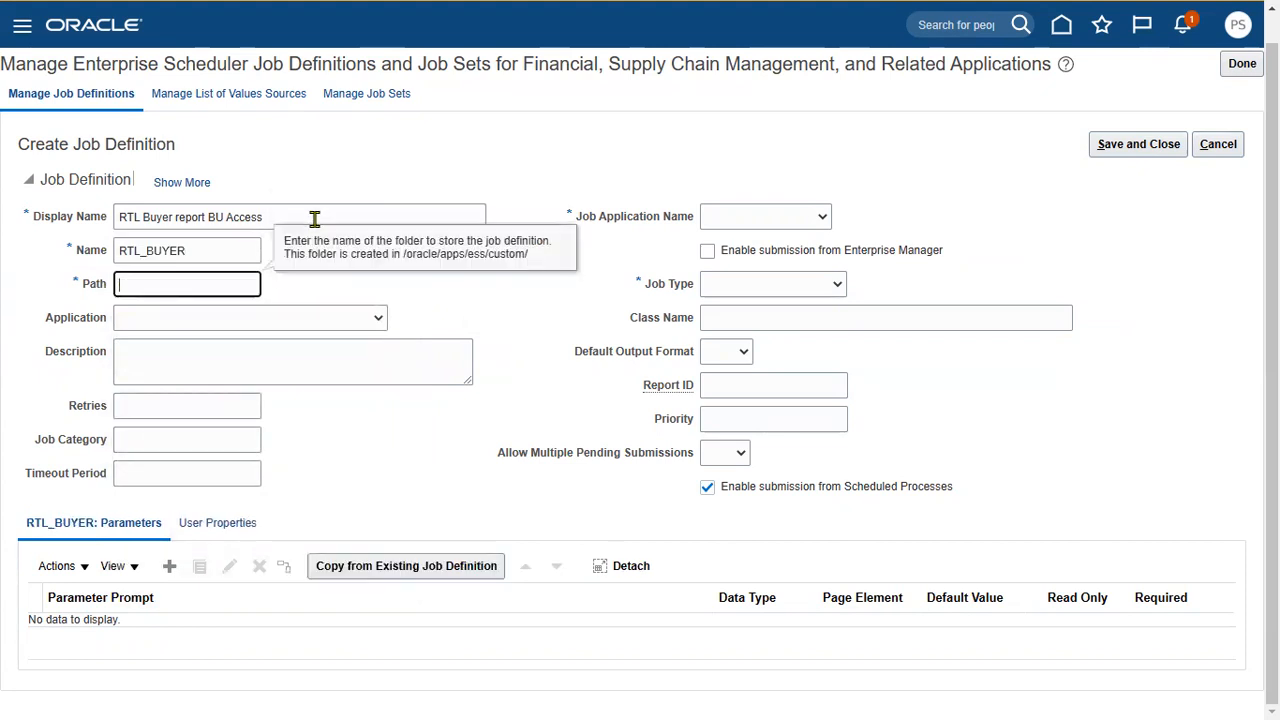
- Leave full screen, recheck the location, name and composite signature in the BUYER_BI_REPORT catalog properties, and close them without changes
click(1212, 20)
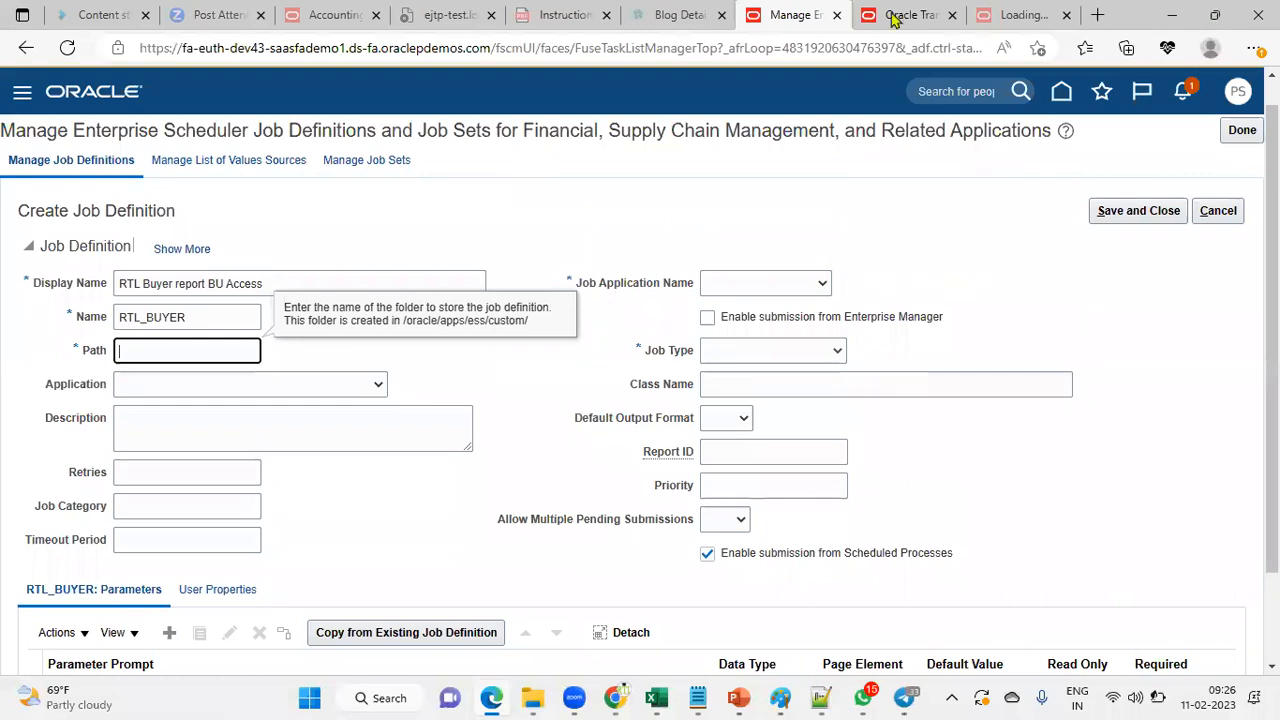
key(ctrl+Tab)
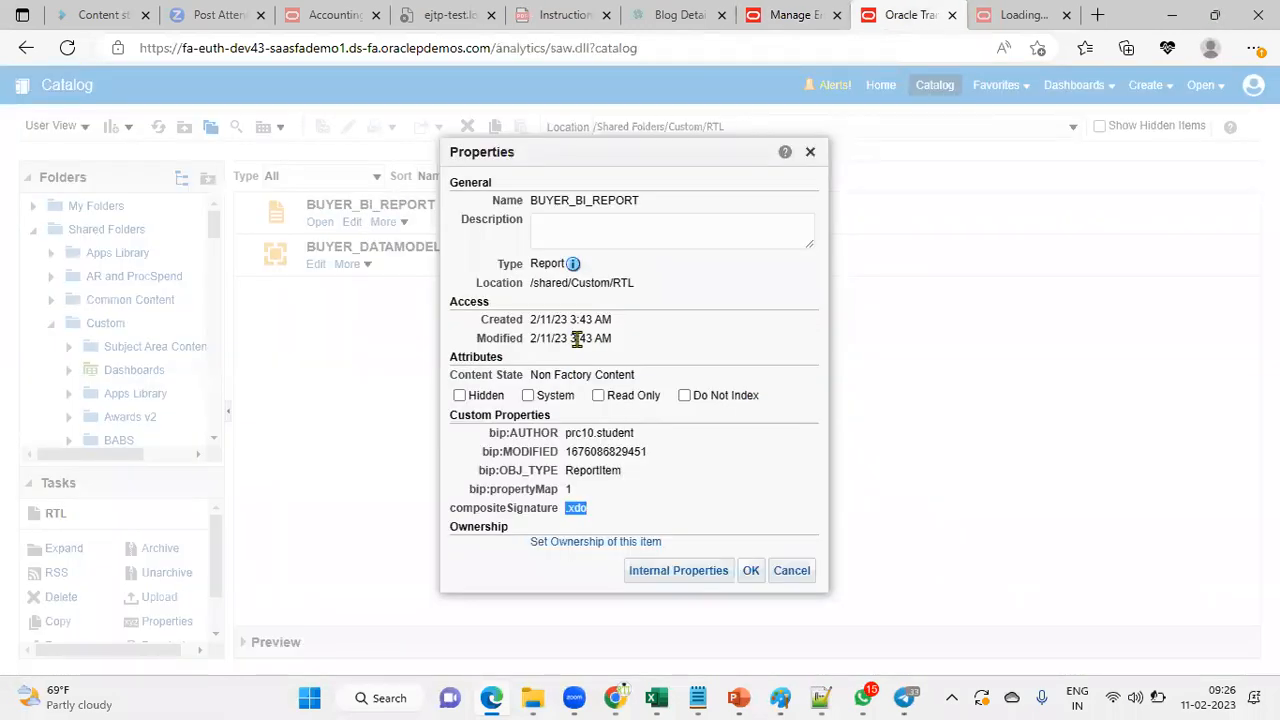
click(669, 318)
mouse_move(532, 284)
mouse_down()
mouse_move(592, 285)
mouse_move(632, 318)
mouse_up()
click(634, 308)
drag(567, 284, 634, 284)
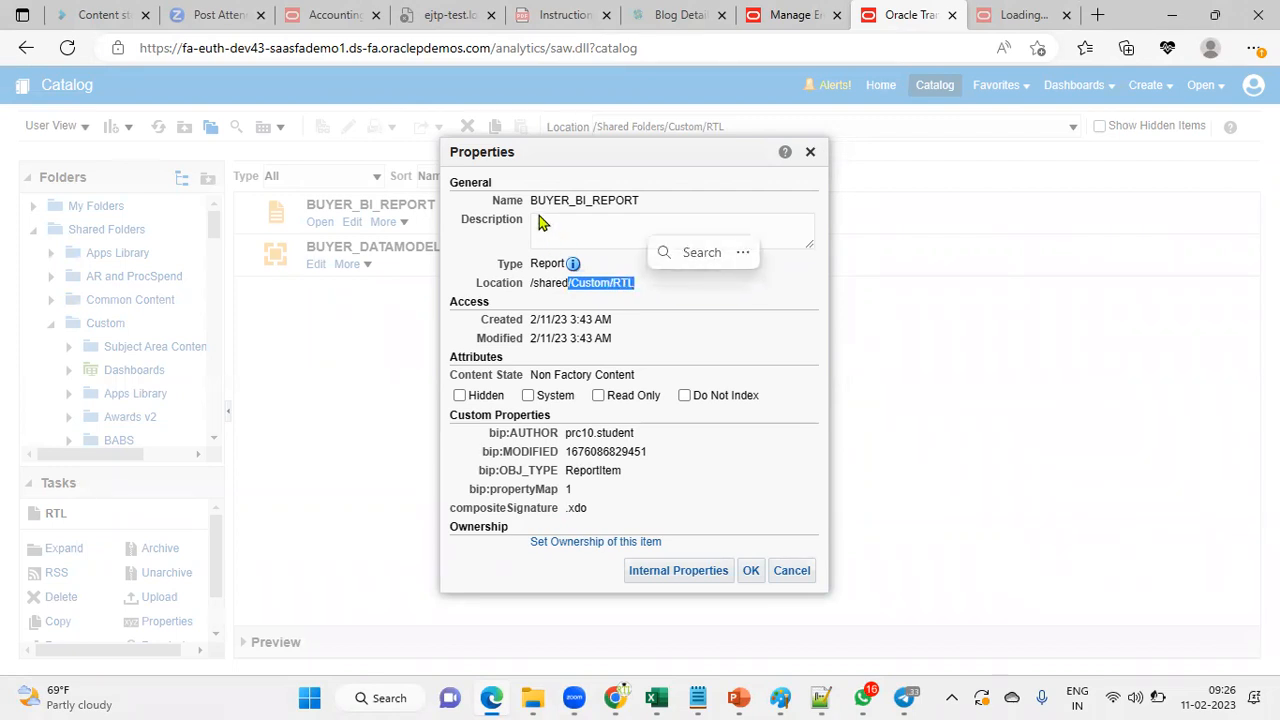
drag(532, 200, 651, 209)
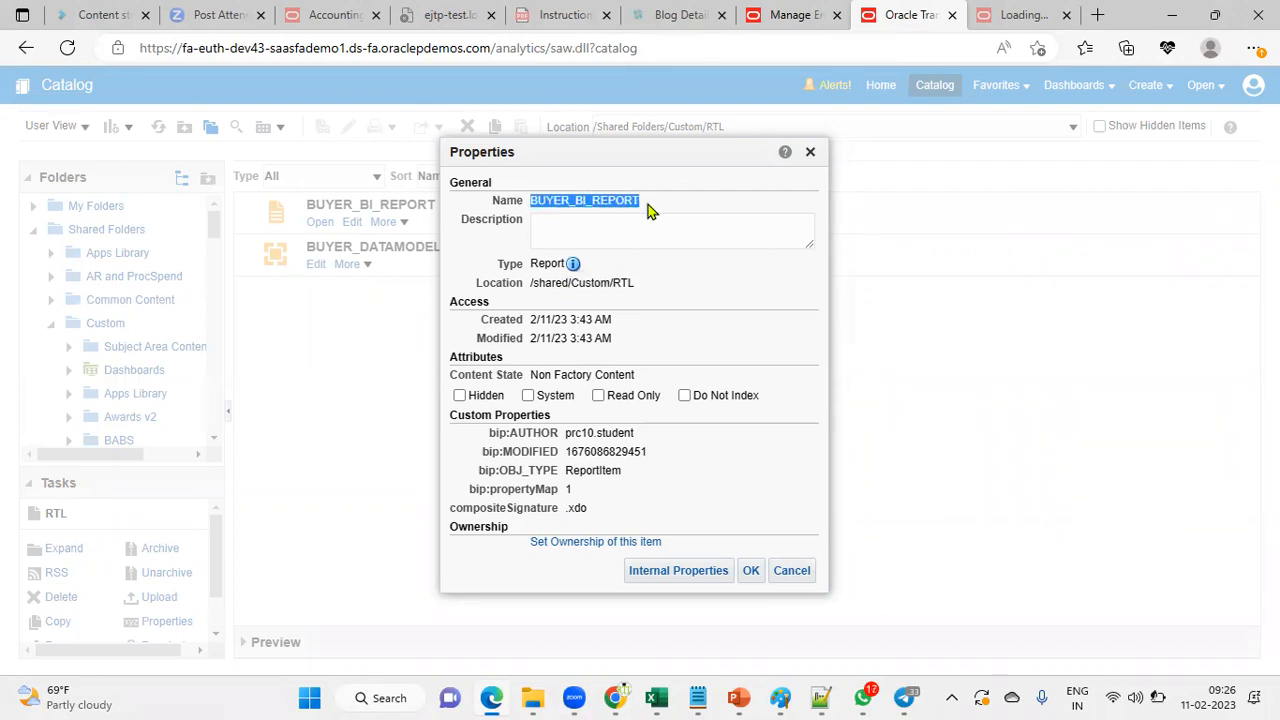
drag(566, 508, 621, 516)
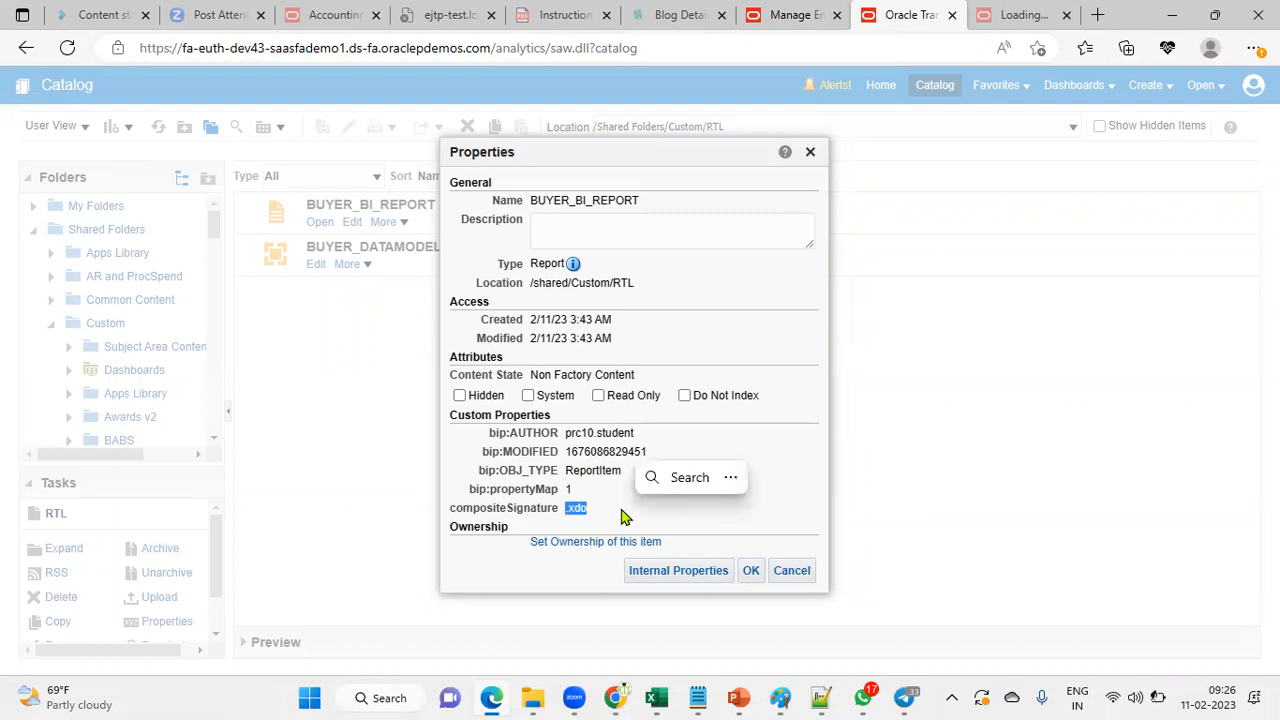
click(803, 572)
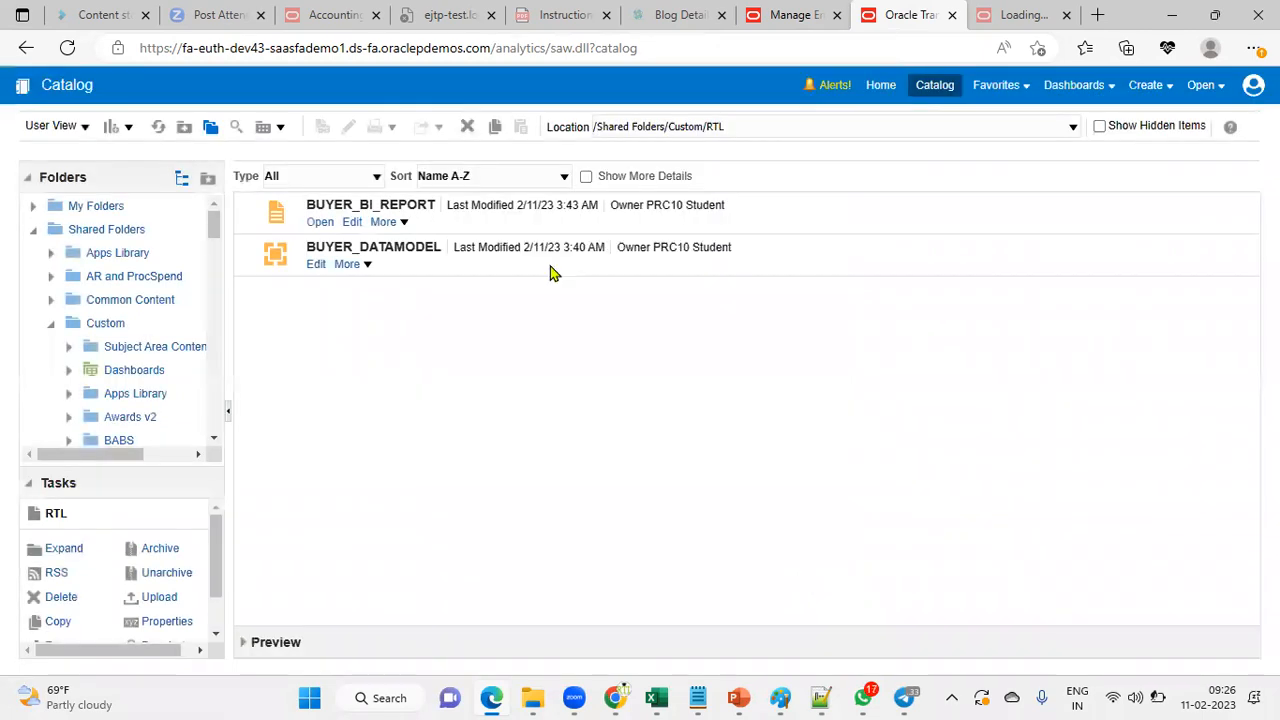
- Open the scheduling page for BUYER_BI_REPORT from the catalog and copy its full report path
click(403, 222)
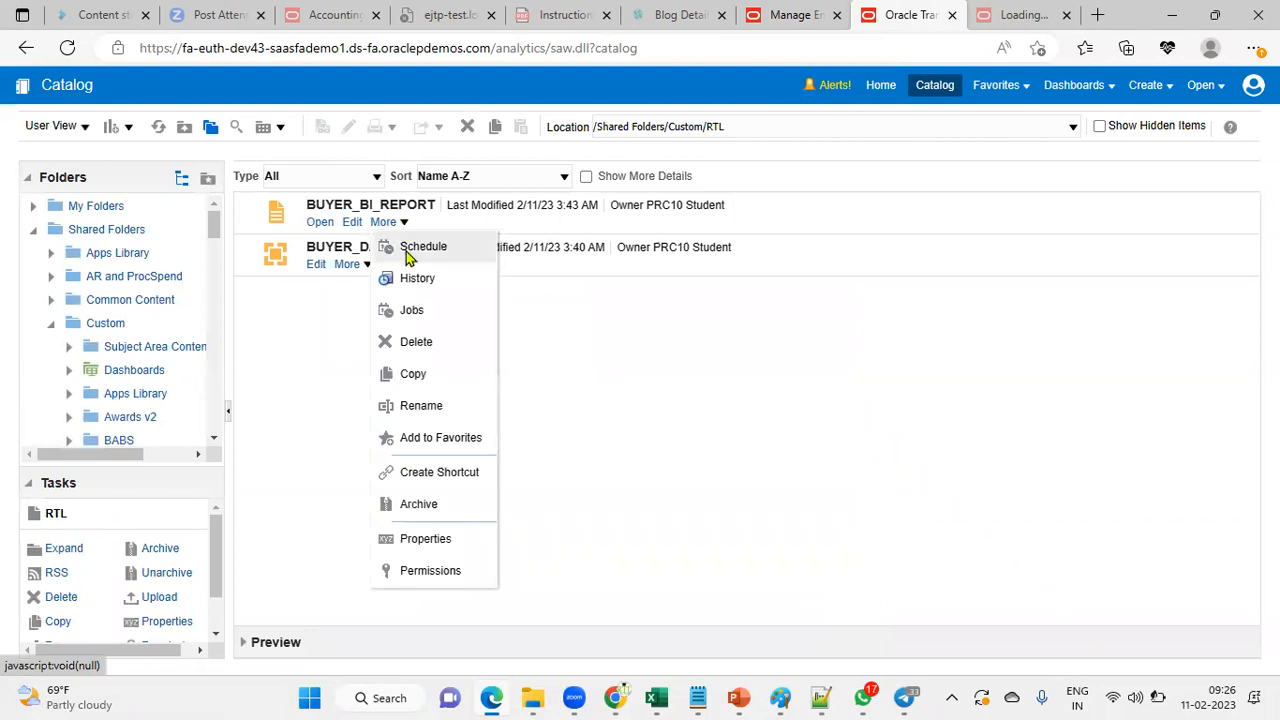
click(407, 250)
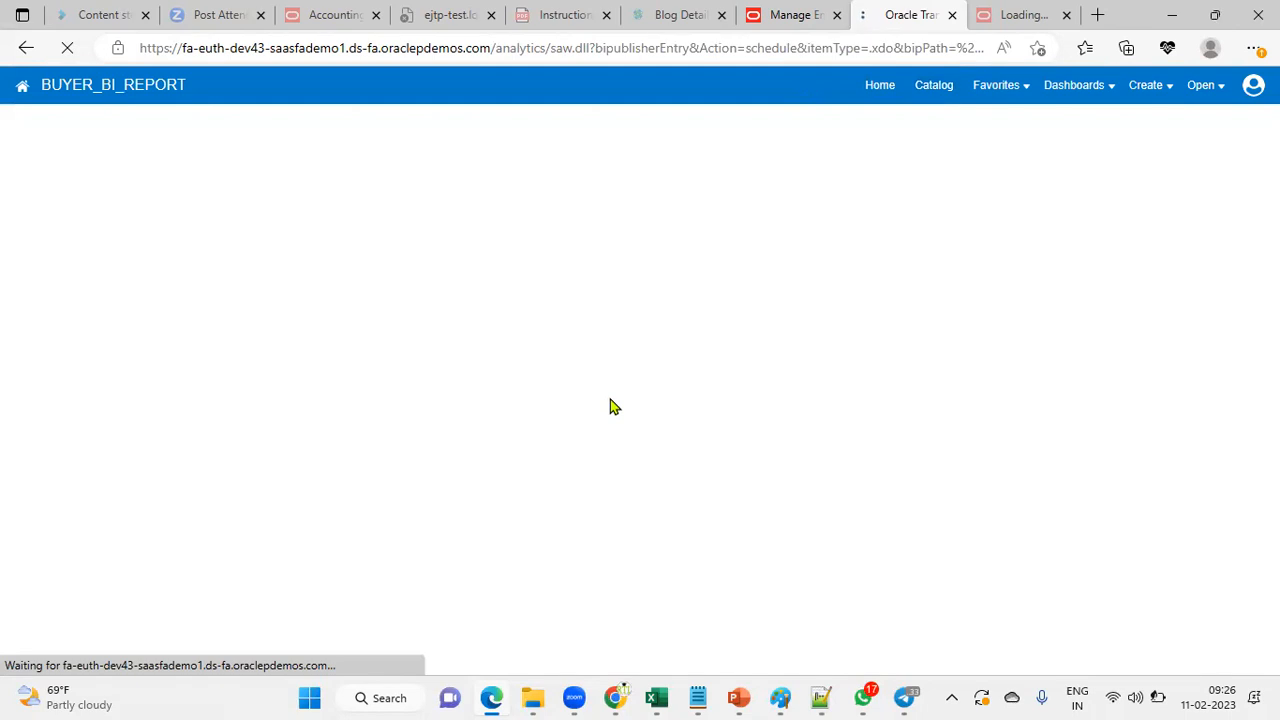
drag(55, 275, 88, 272)
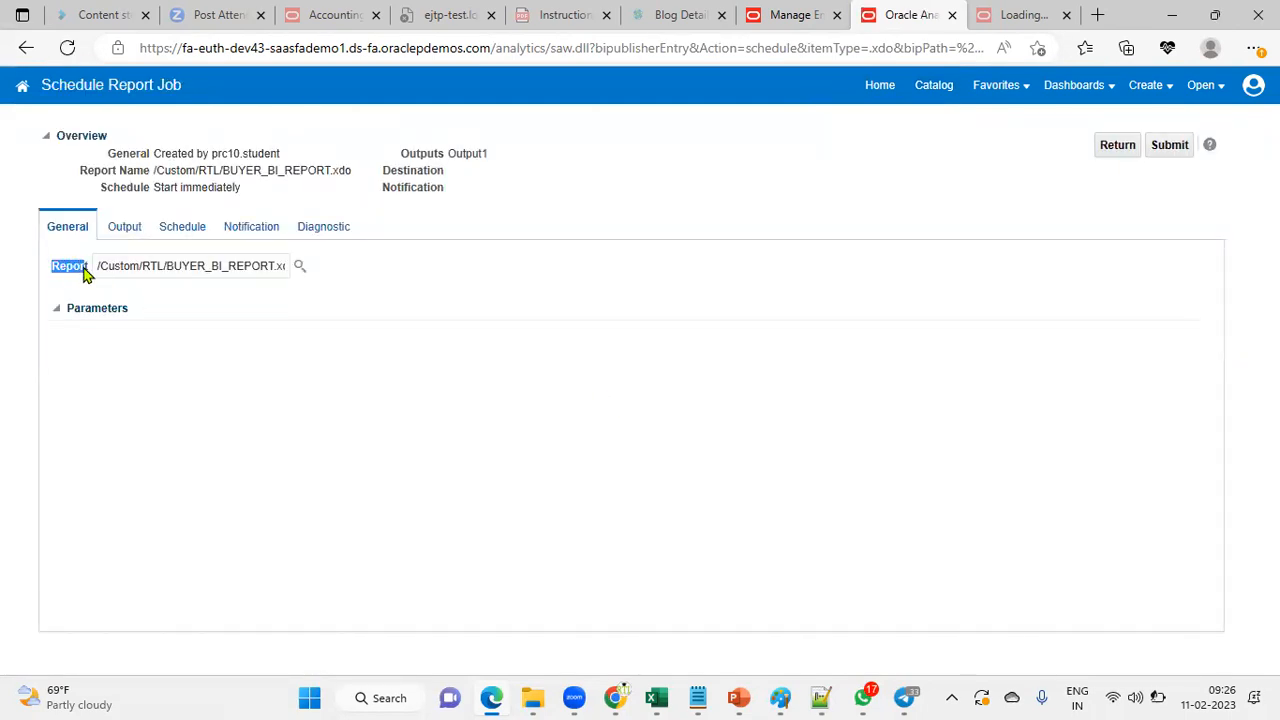
triple_click(180, 266)
key(ctrl+c)
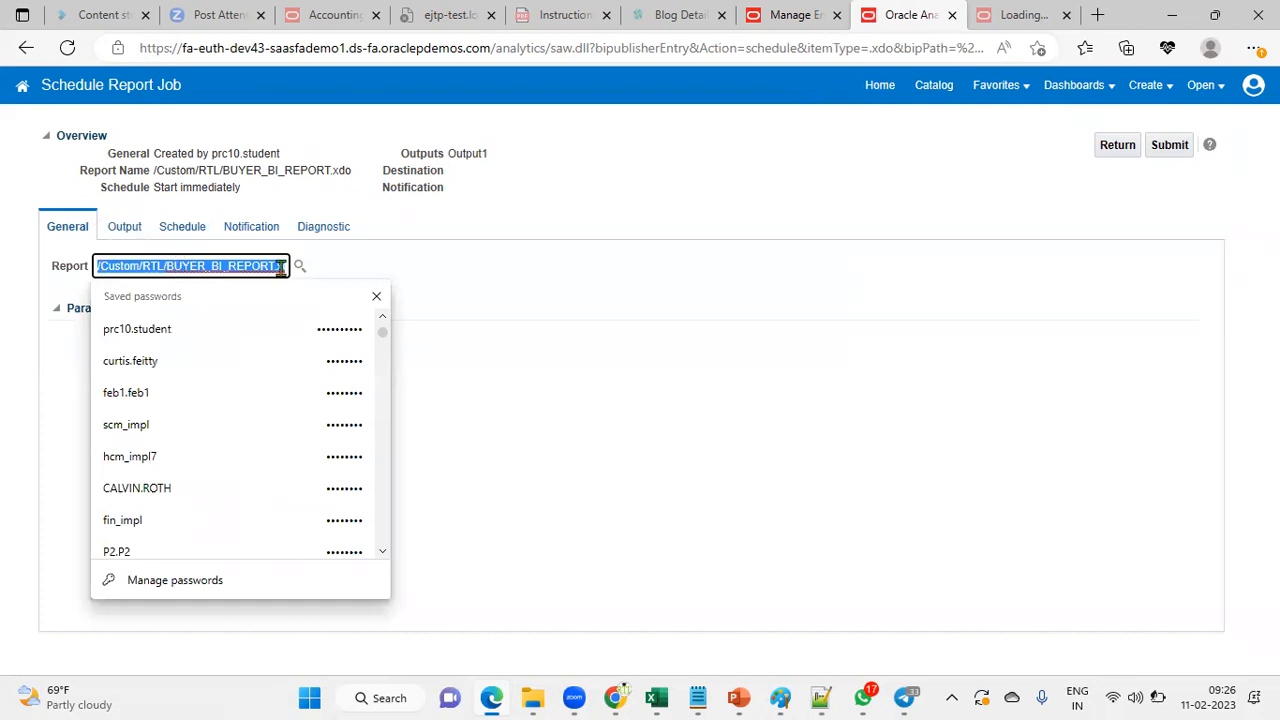
click(497, 274)
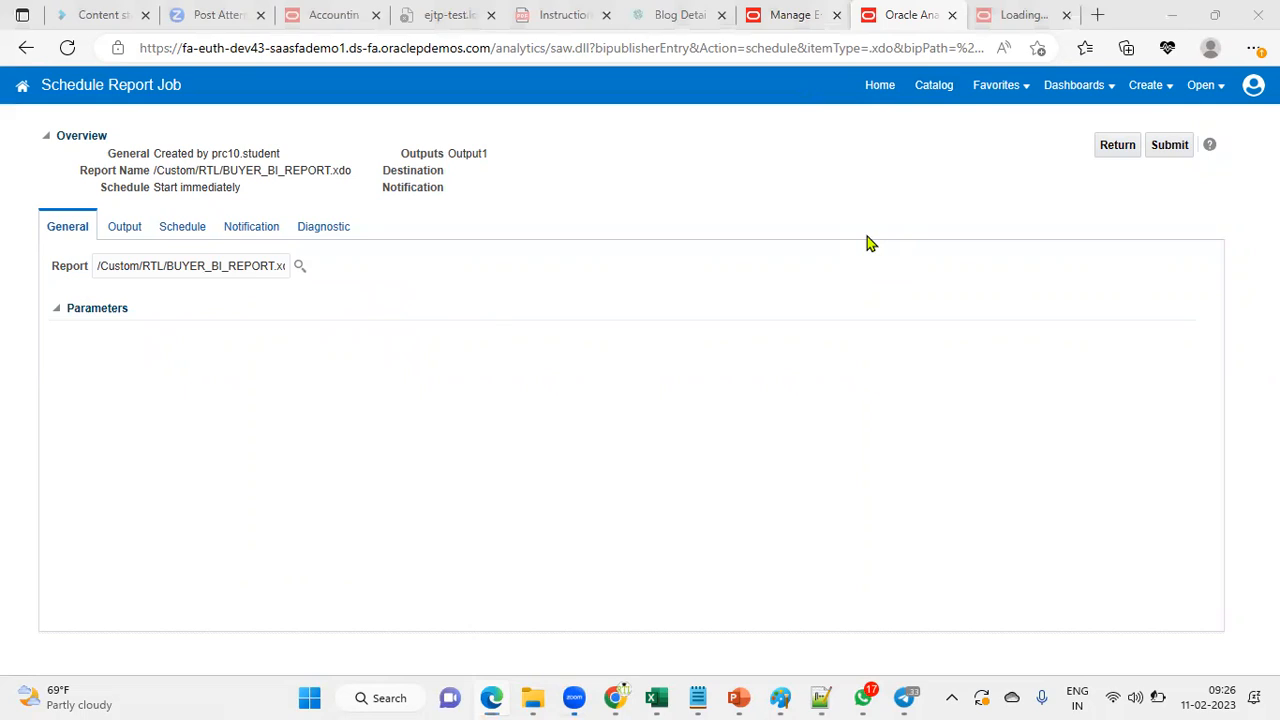
- Switch to Notepad++, remove the query's closing semicolon and paste the path /Custom/RTL/BUYER_BI_REPORT.xdo below the query
click(782, 16)
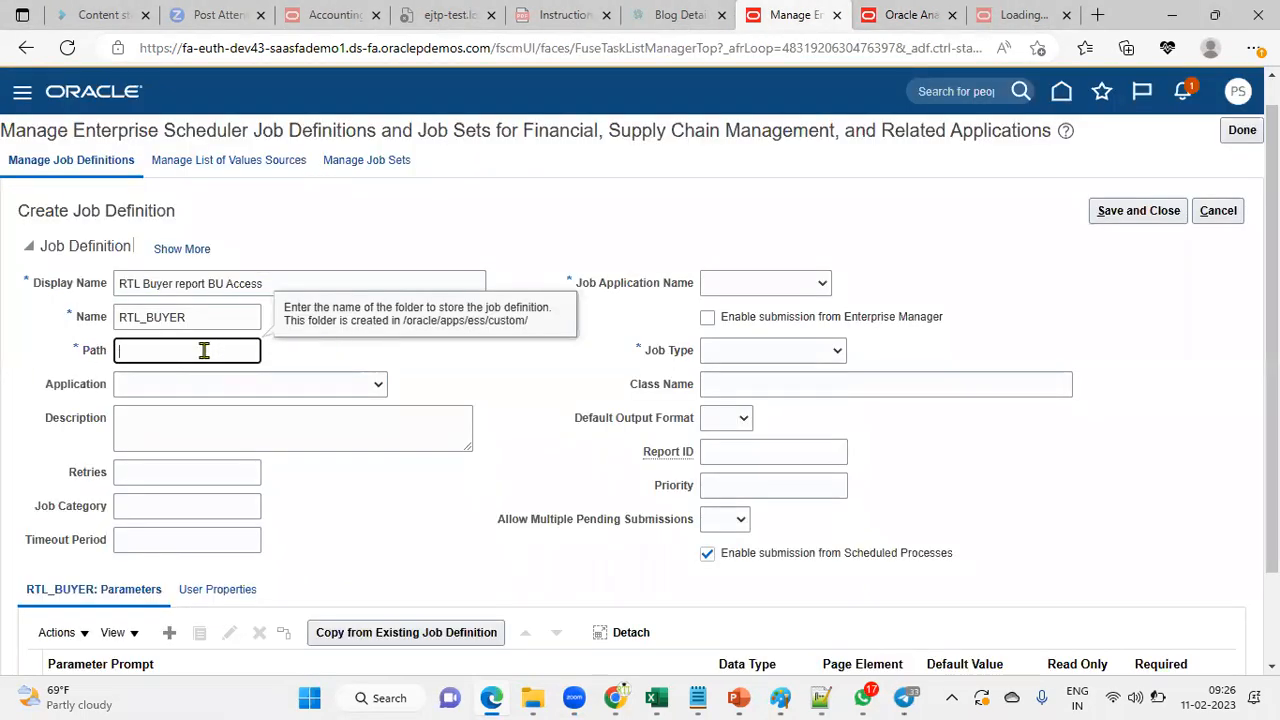
click(820, 698)
click(398, 534)
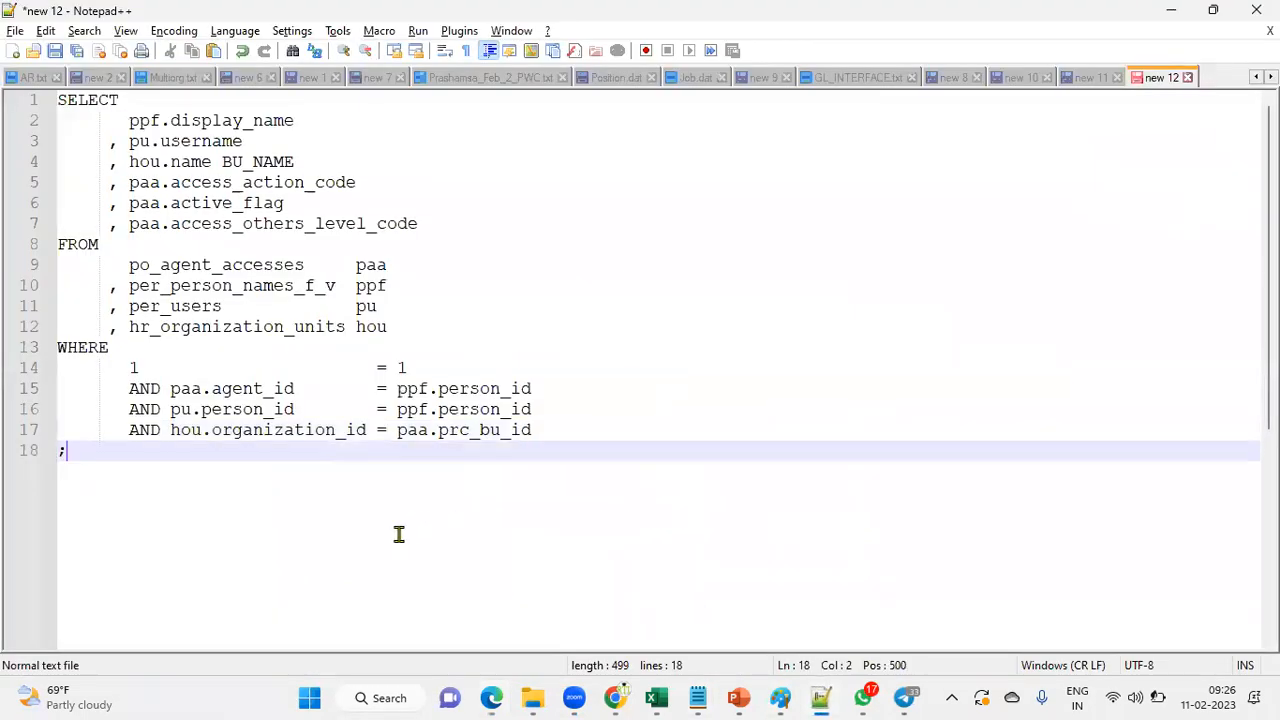
key(BackSpace)
key(Return)
key(Return)
key(ctrl+v)
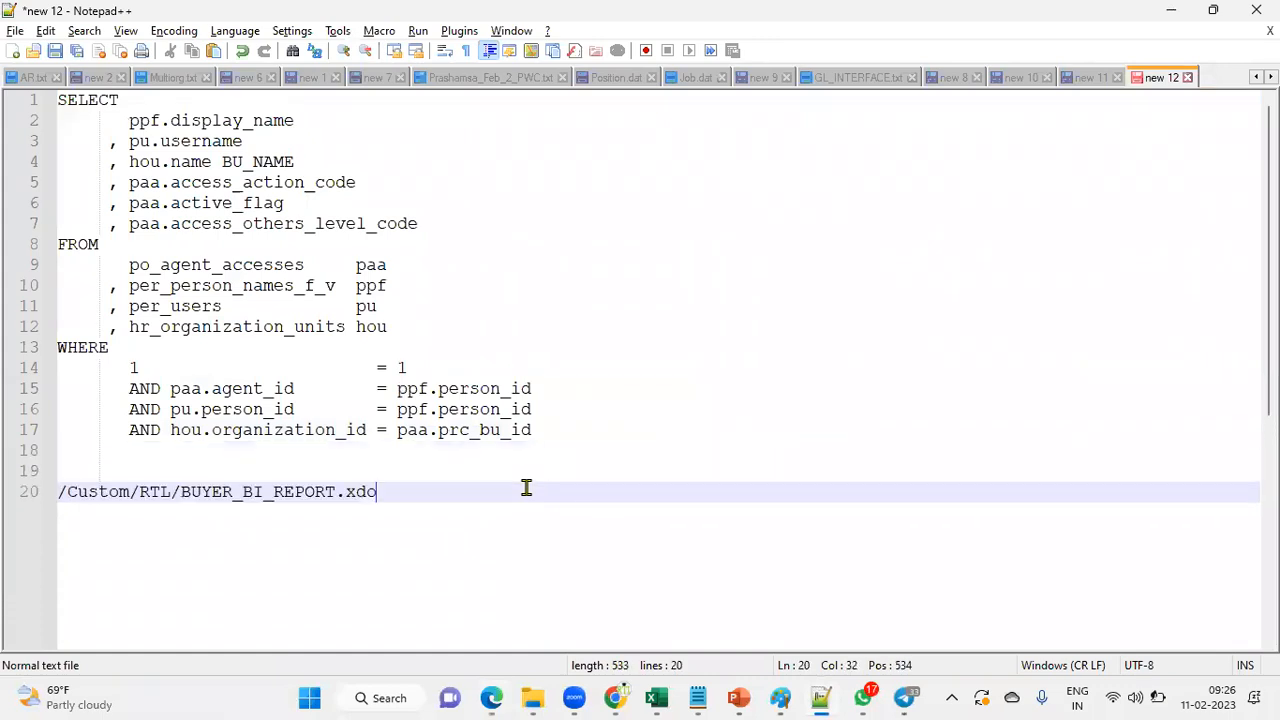
- Trim the report file name off the pasted path to leave /Custom/RTL/ and add two blank lines above it
drag(181, 491, 400, 489)
key(BackSpace)
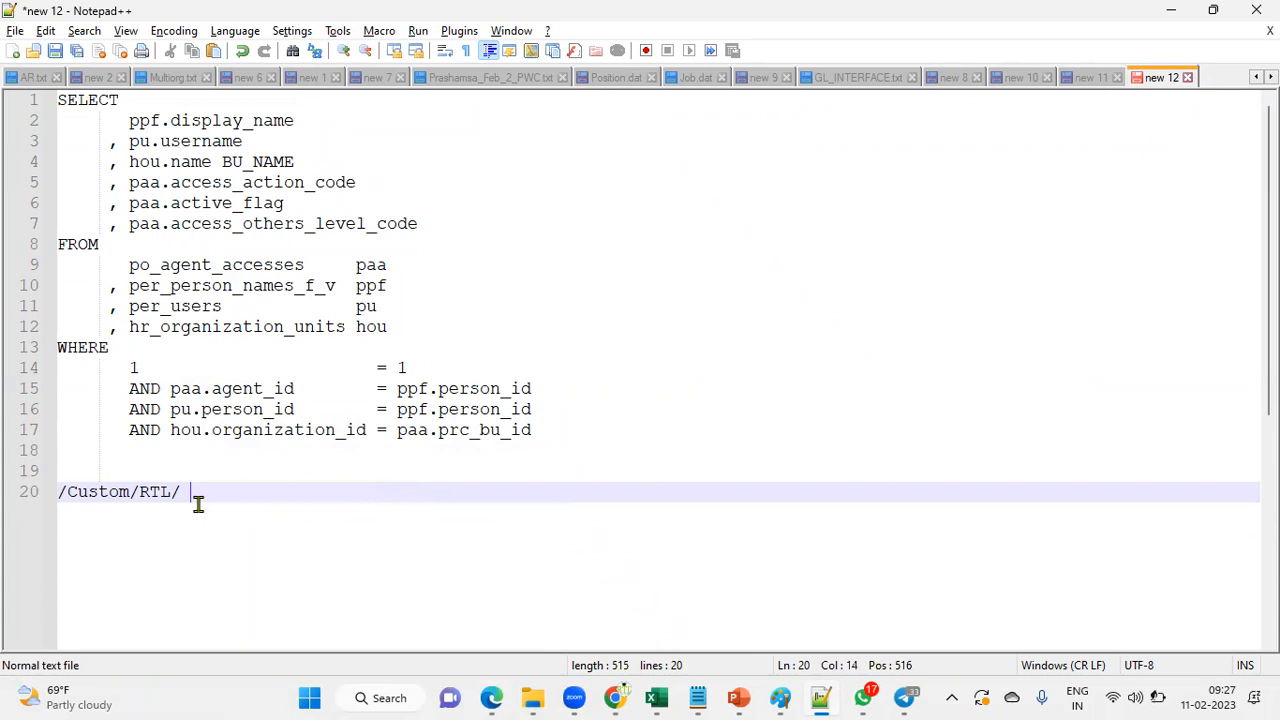
click(312, 470)
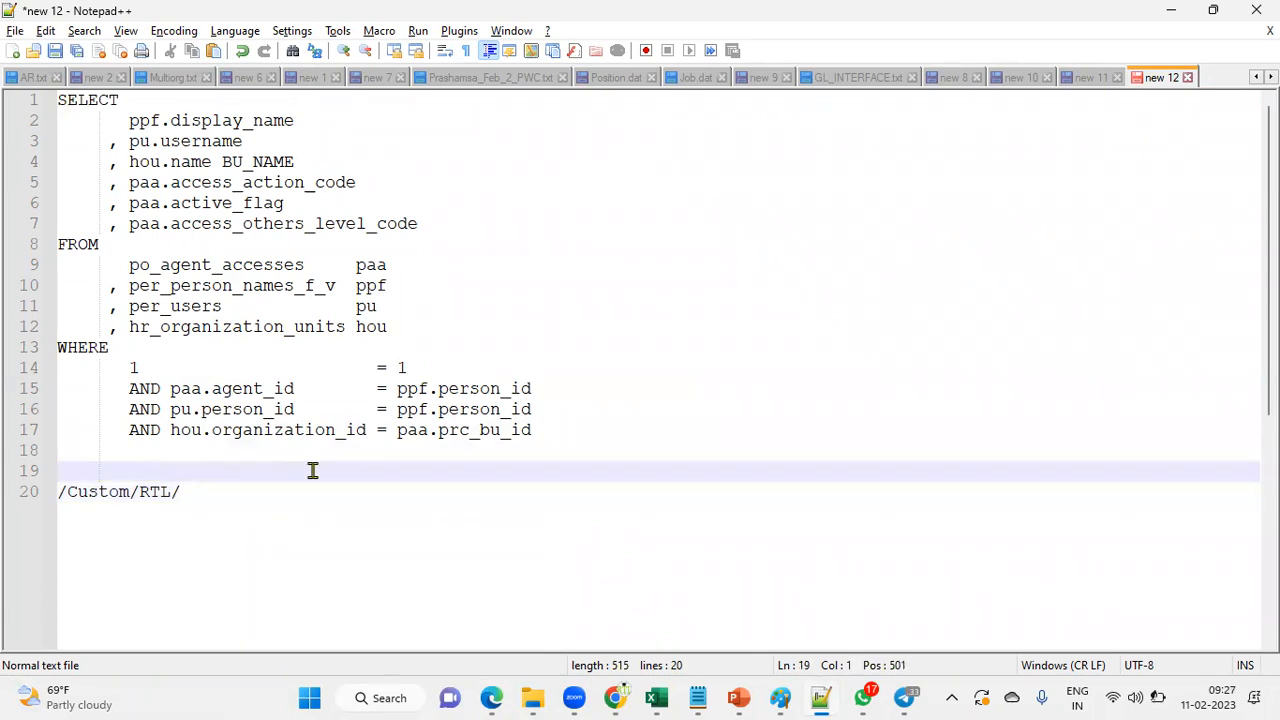
key(Return)
key(Return)
key(Up)
- Copy /Custom/RTL/ from Notepad++ into the Path of the new job definition in Oracle
drag(192, 533, 42, 535)
key(ctrl+c)
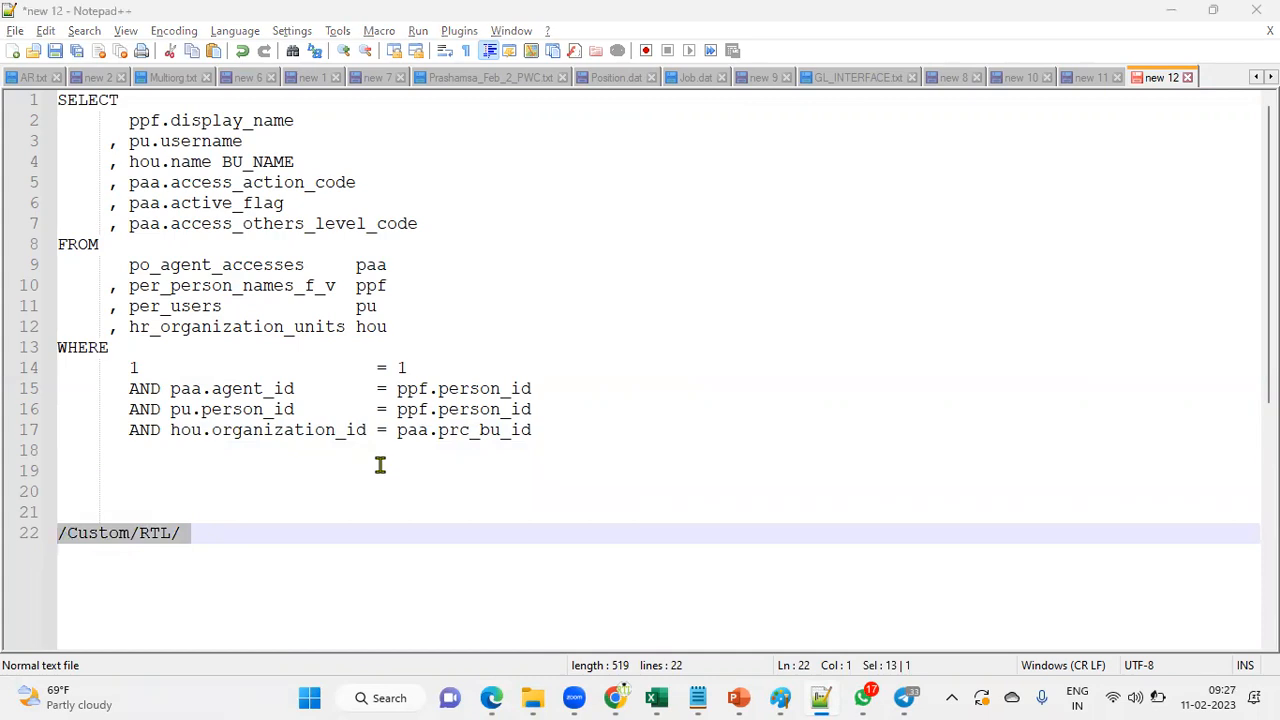
key(alt+Tab)
key(ctrl+v)
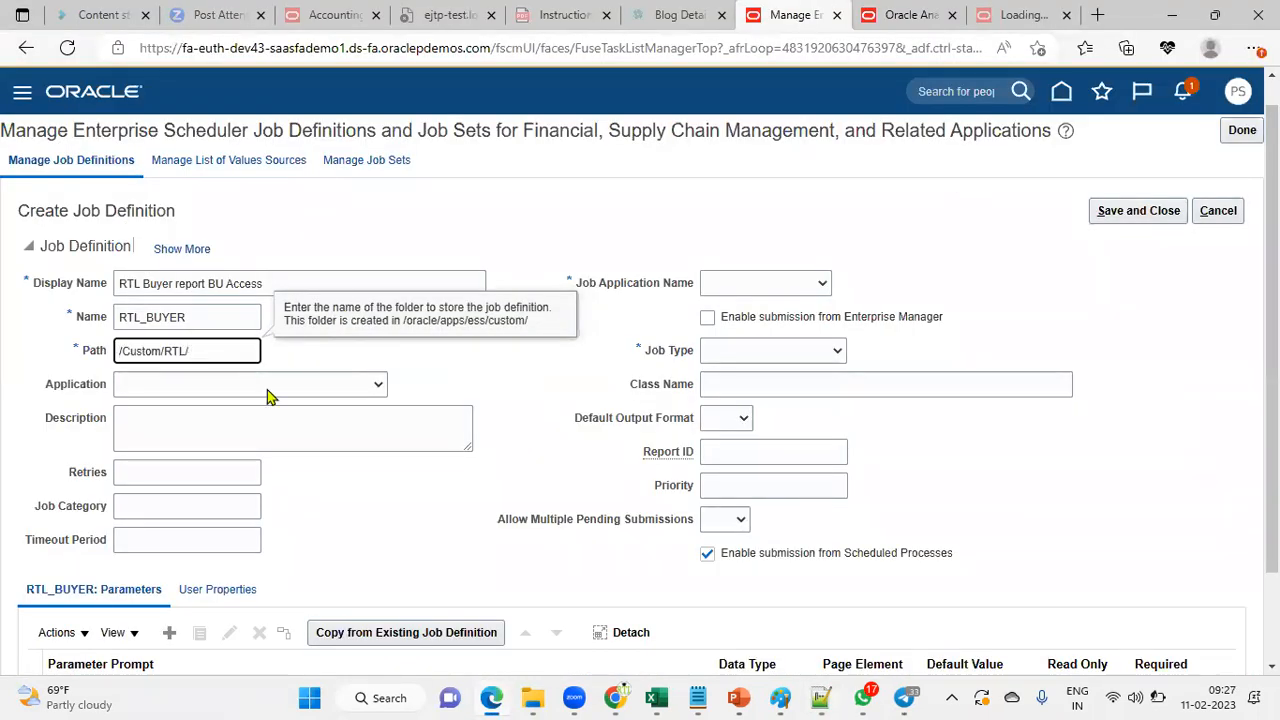
- Set the job definition's Application to Purchasing and copy the display name RTL Buyer report BU Access into its Description
click(364, 392)
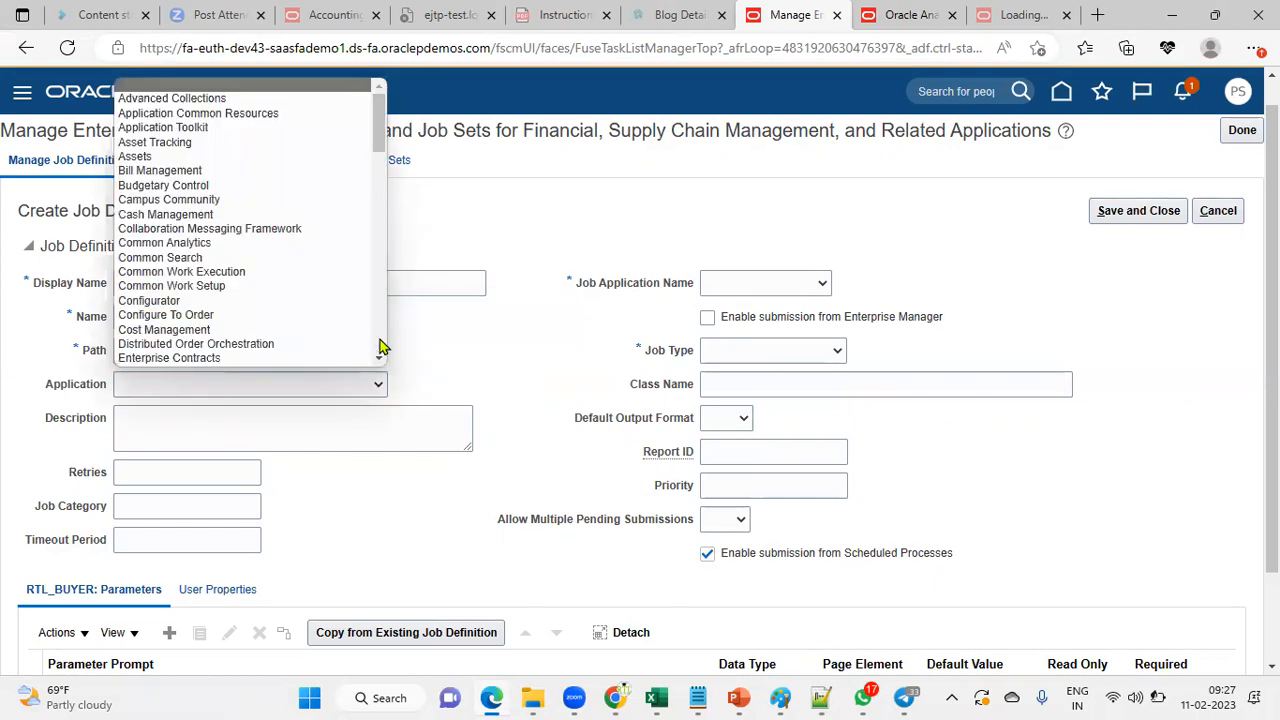
scroll(380, 347, down, 10)
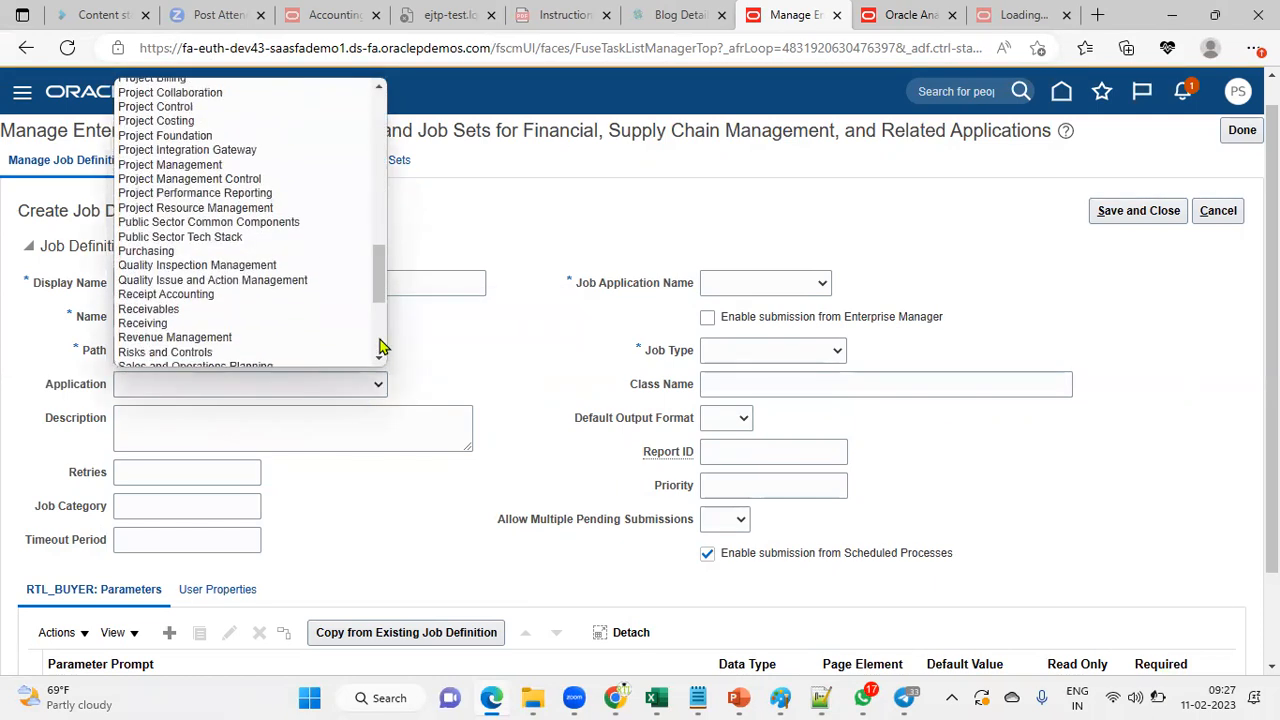
click(150, 251)
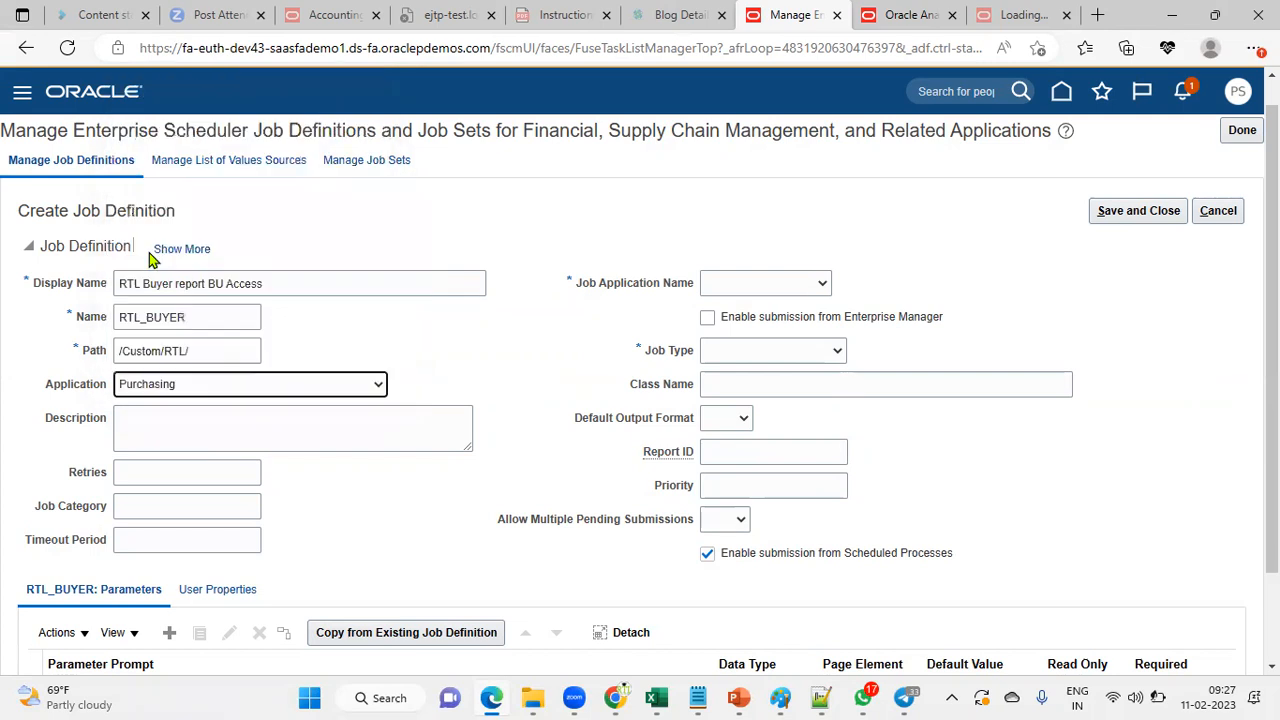
click(184, 428)
drag(288, 285, 83, 290)
key(ctrl+c)
click(206, 423)
key(ctrl+v)
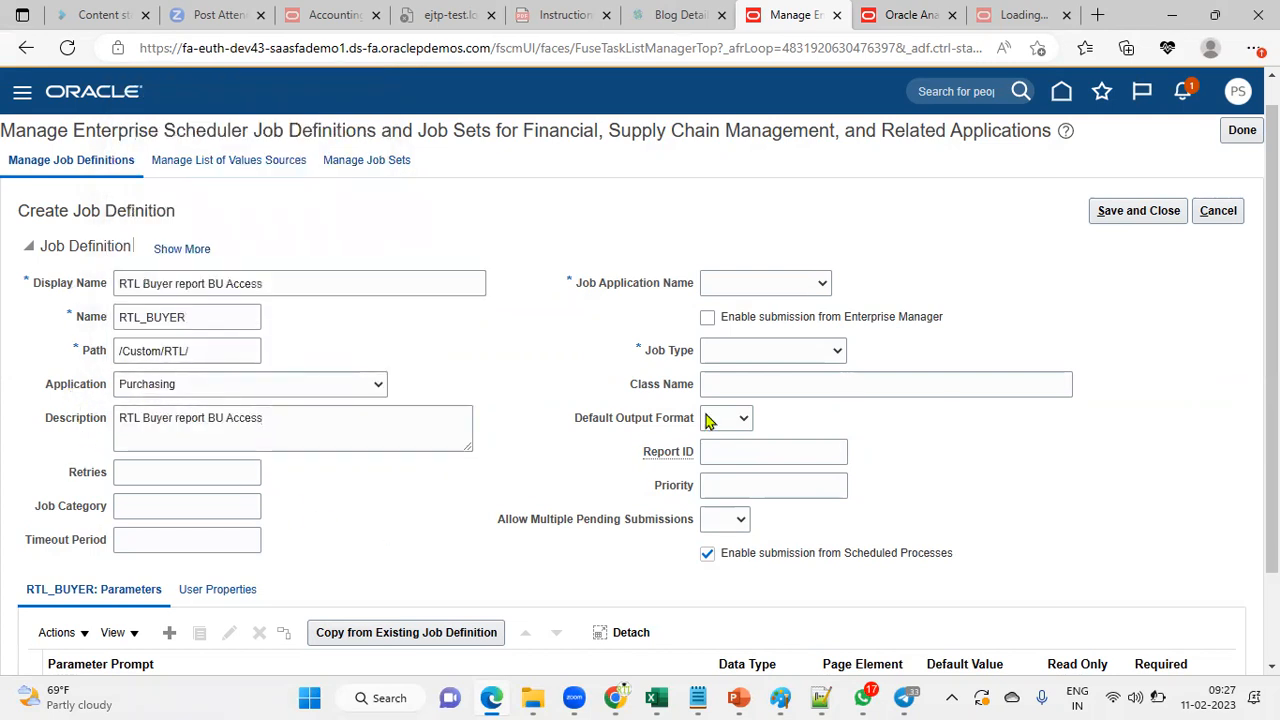
- Set the Job Application Name to FscmEss, the Job Type to BIPJobType and the Default Output Format to PDF
click(797, 287)
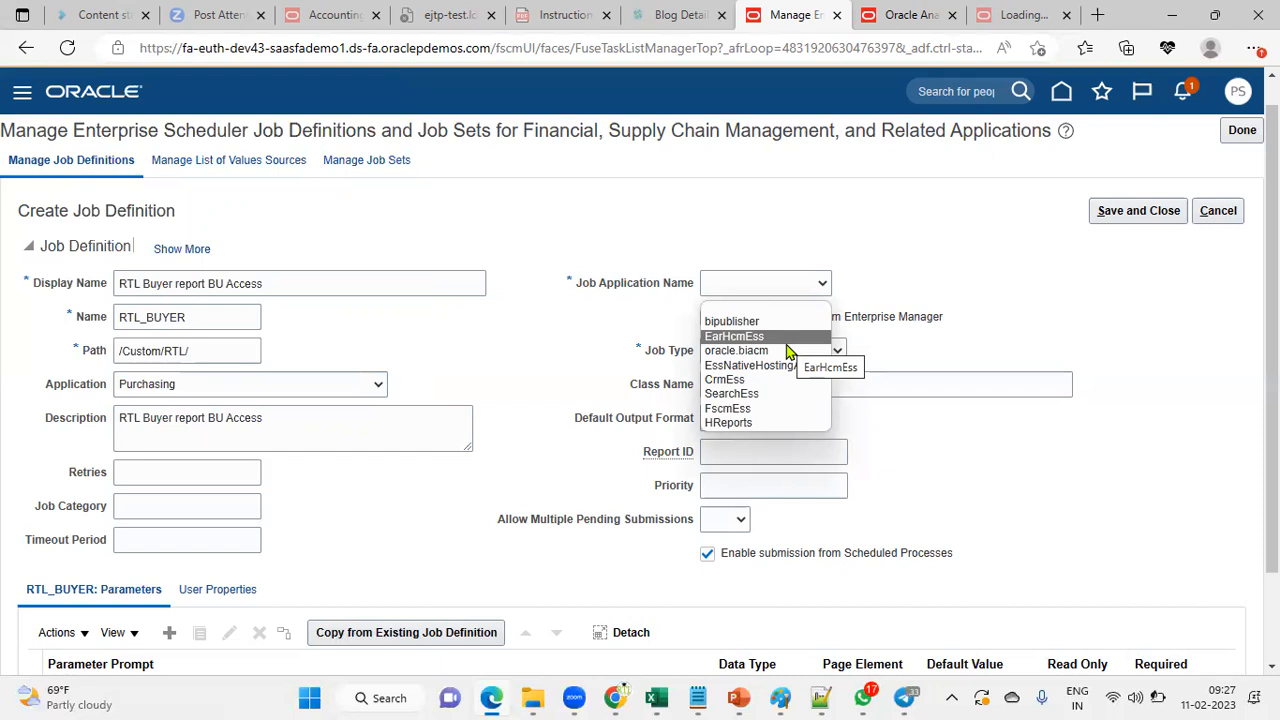
click(822, 409)
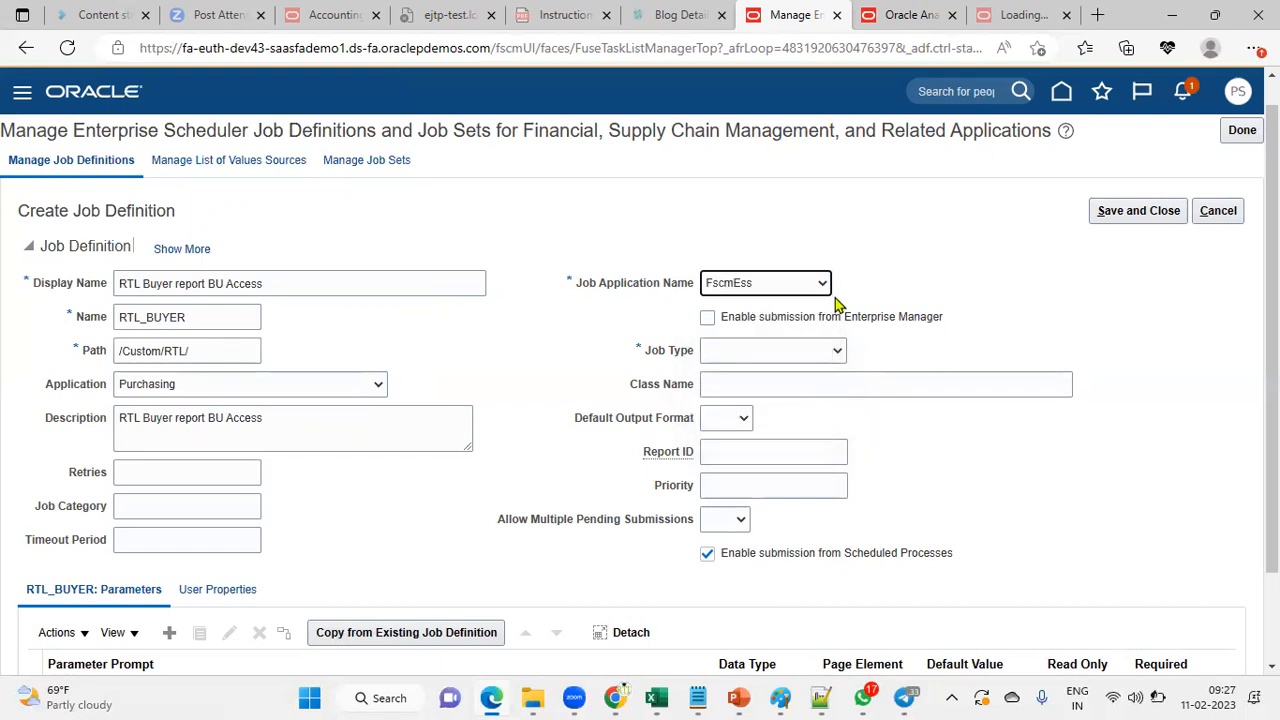
click(833, 347)
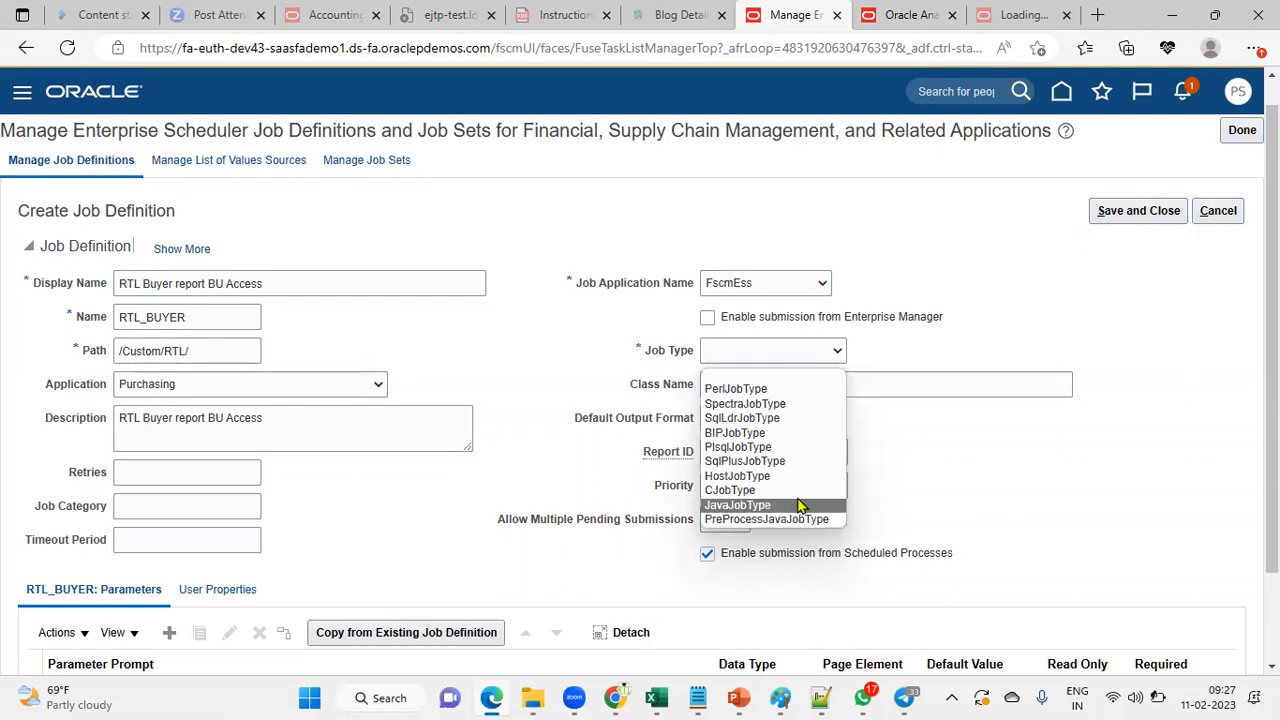
click(789, 434)
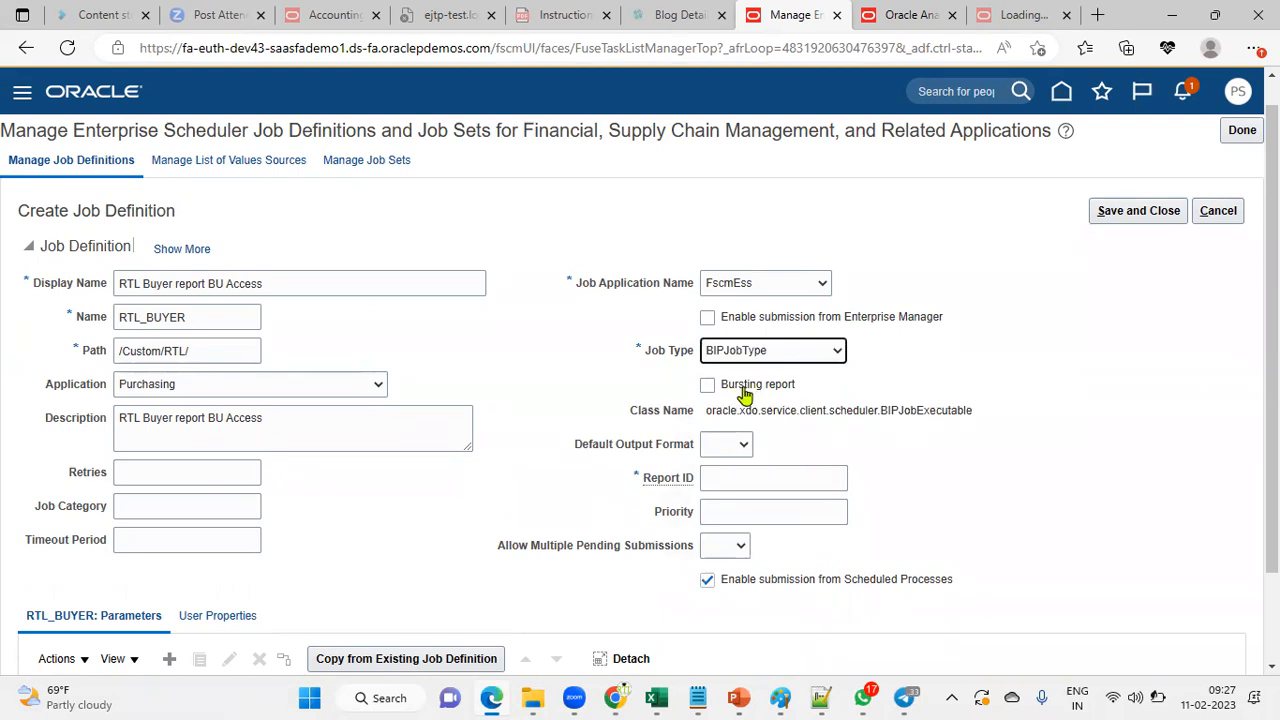
click(745, 447)
click(748, 503)
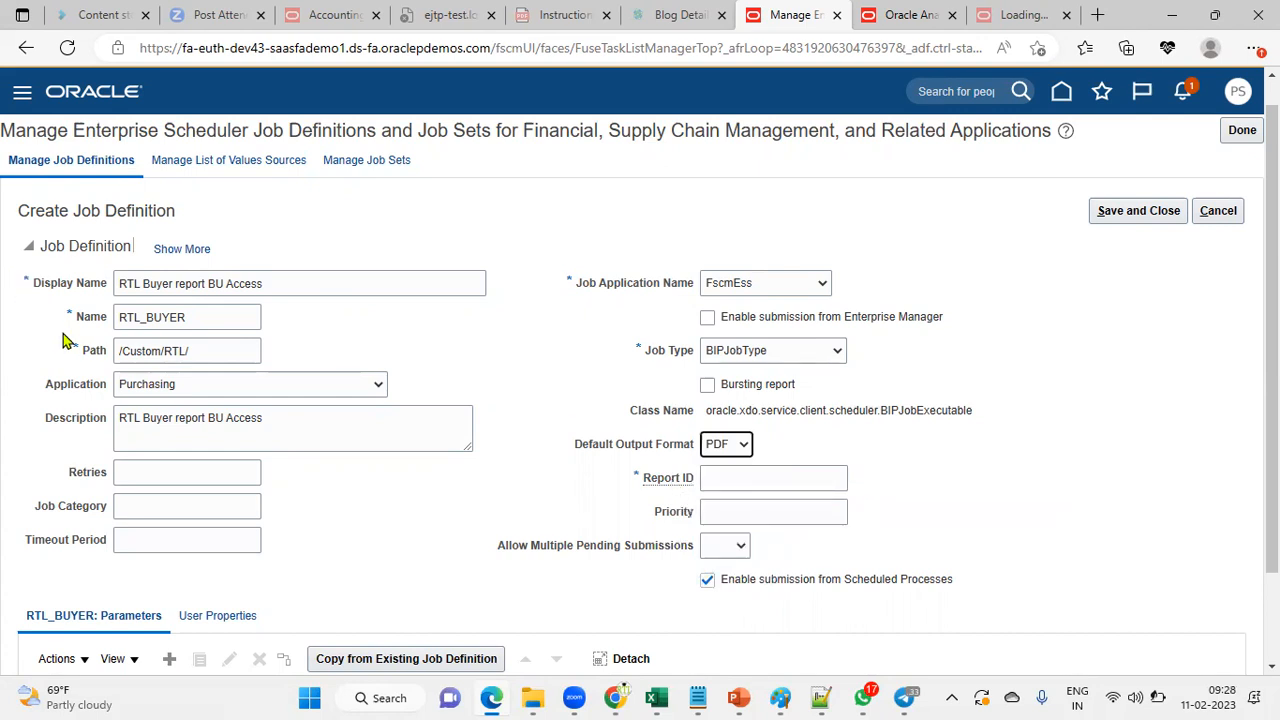
- Copy the full report path /Custom/RTL/BUYER_BI_REPORT.xdo from the report's scheduling page into the job definition's Report ID
drag(83, 353, 106, 356)
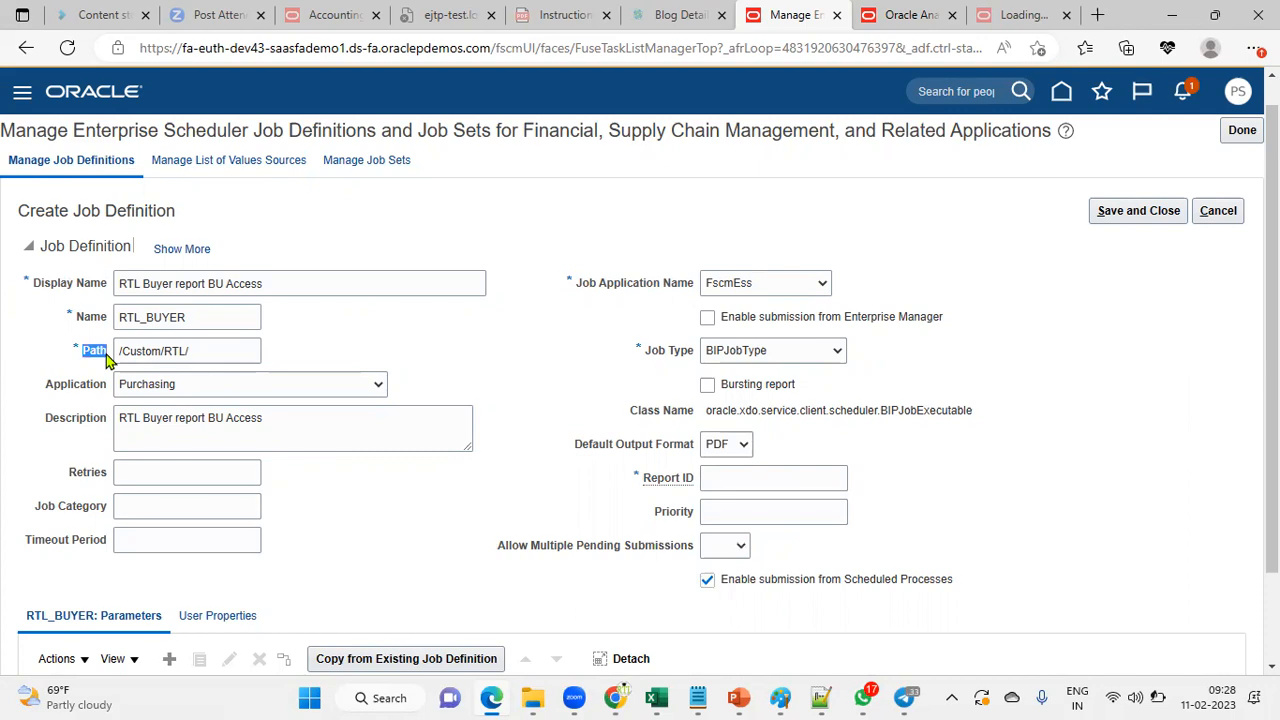
click(615, 499)
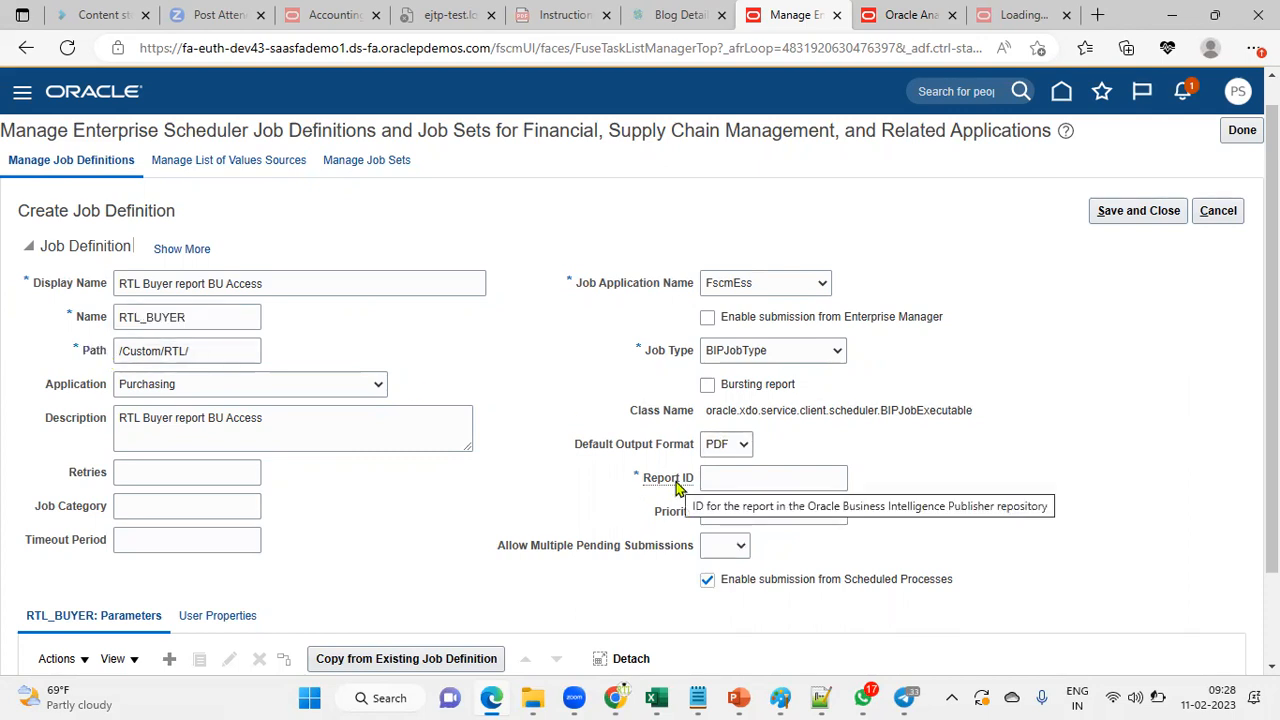
click(905, 15)
drag(52, 270, 62, 272)
triple_click(191, 266)
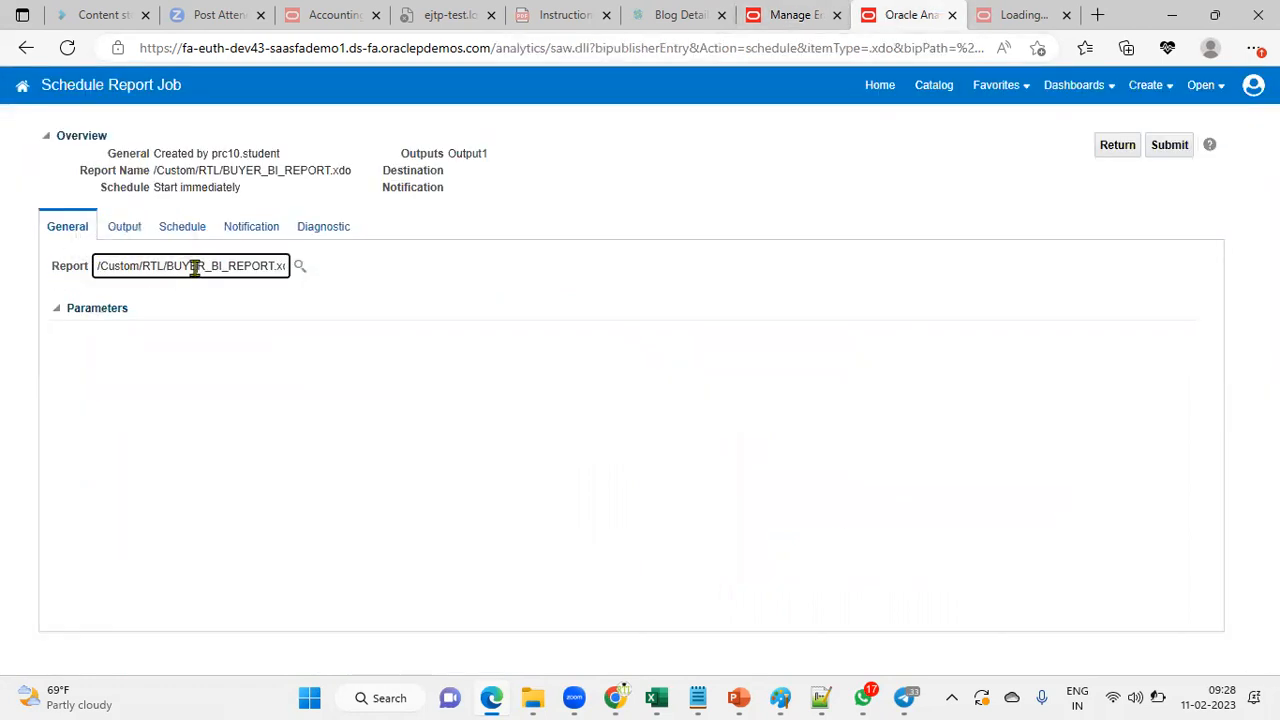
click(494, 266)
click(805, 17)
click(750, 480)
key(ctrl+v)
click(1012, 488)
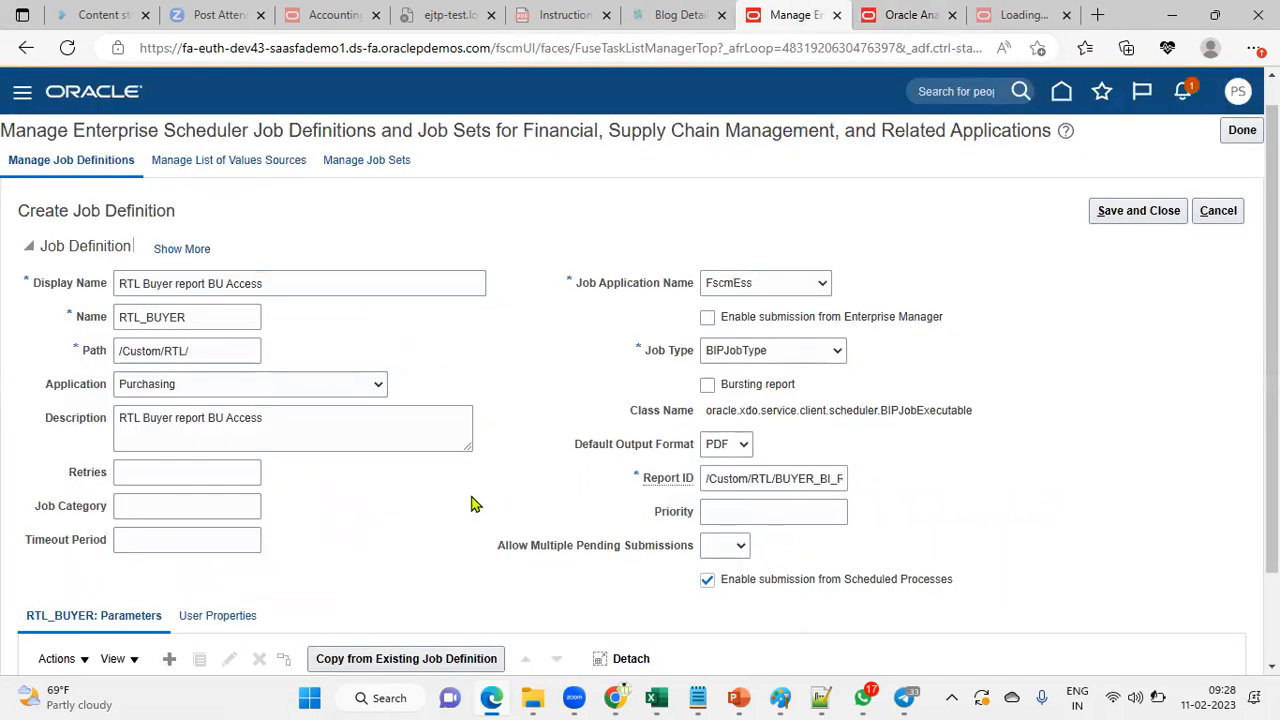
- Save and close the RTL_BUYER job definition and put the browser in full-screen view
scroll(471, 503, down, 2)
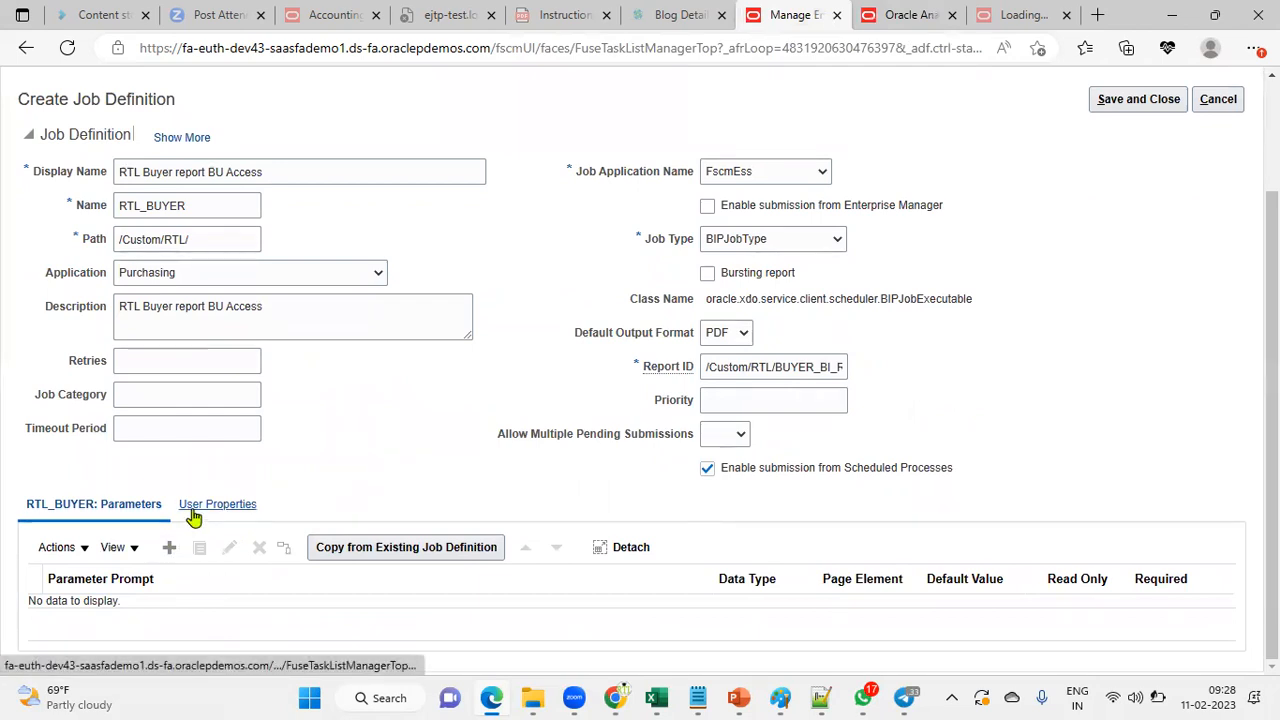
scroll(265, 475, up, 2)
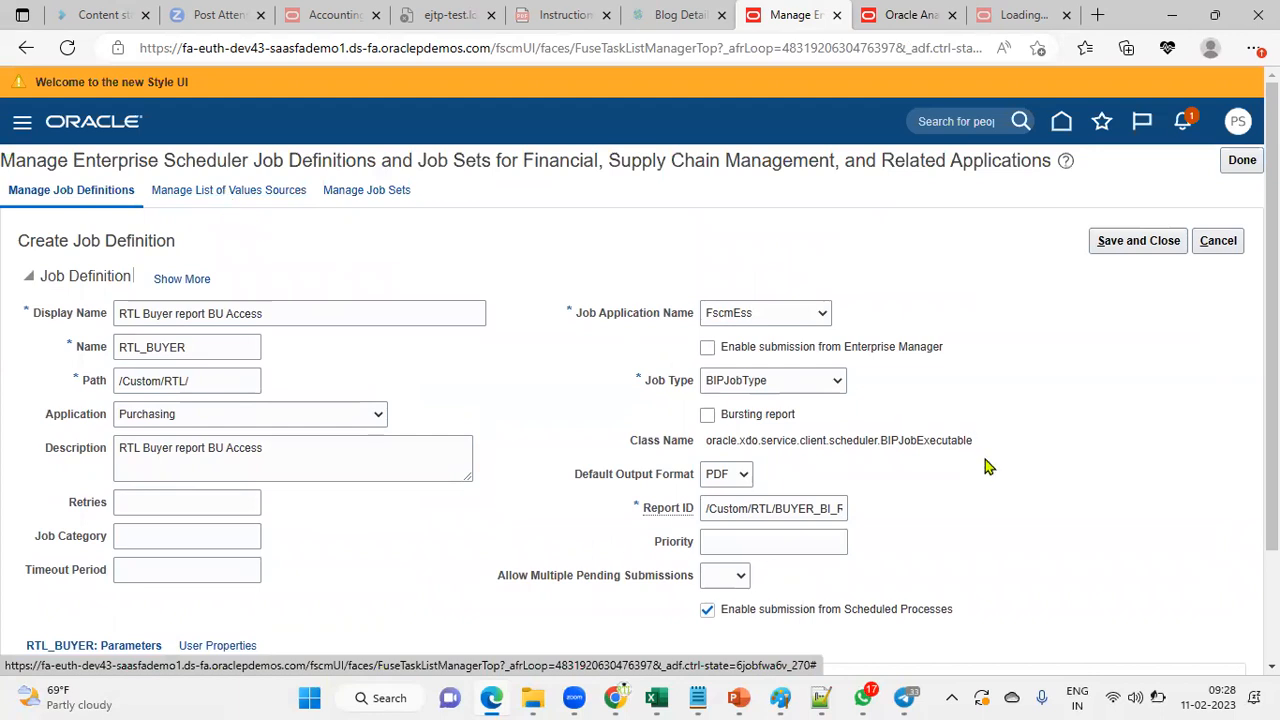
scroll(988, 465, down, 2)
scroll(995, 475, up, 2)
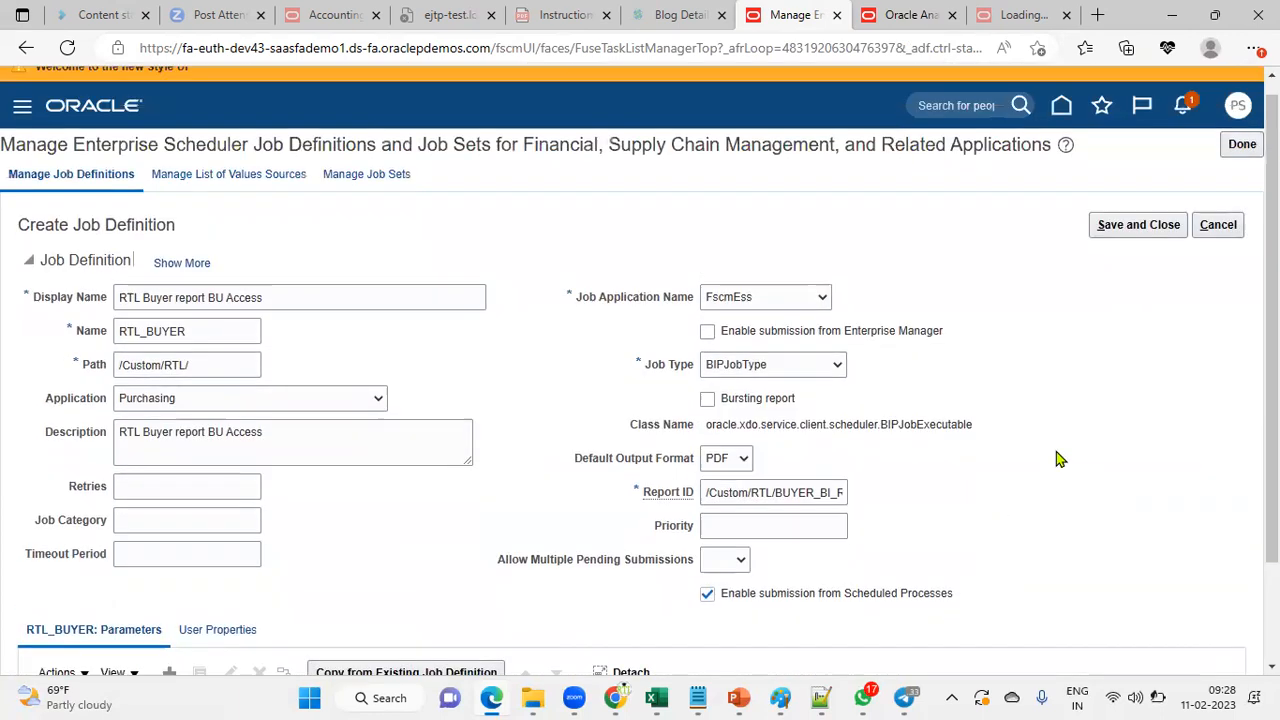
click(1136, 241)
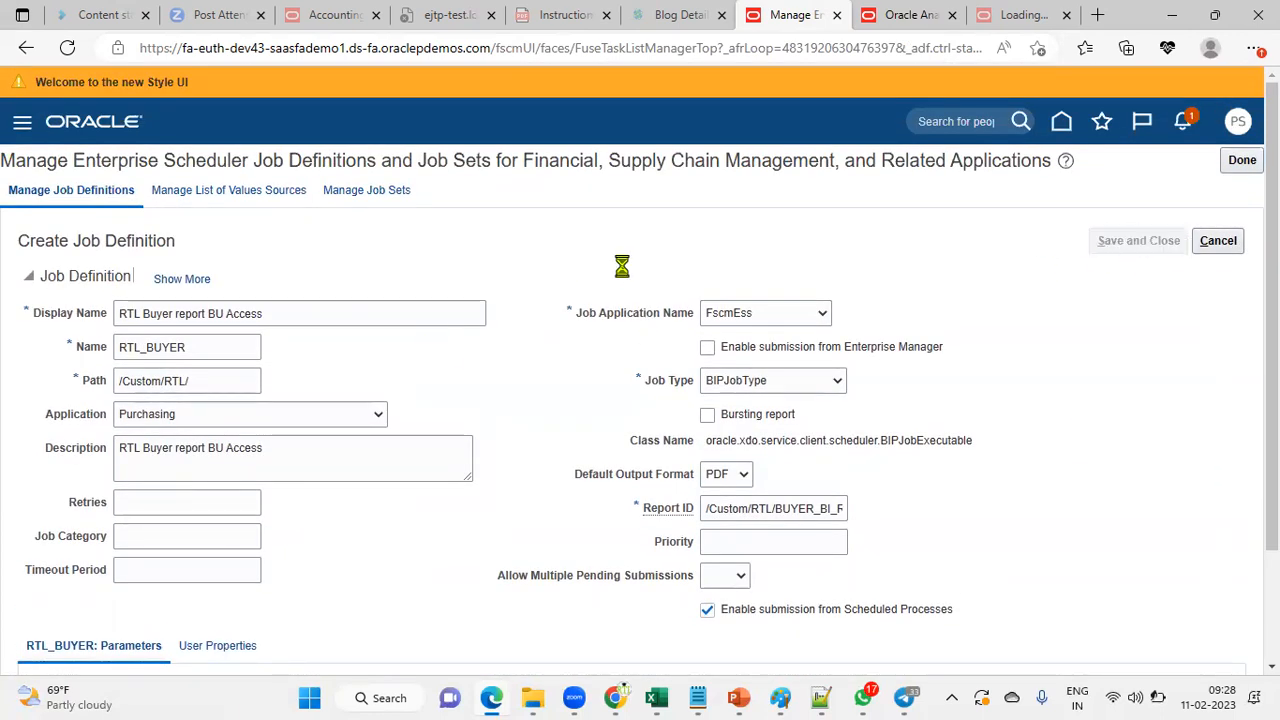
click(1254, 48)
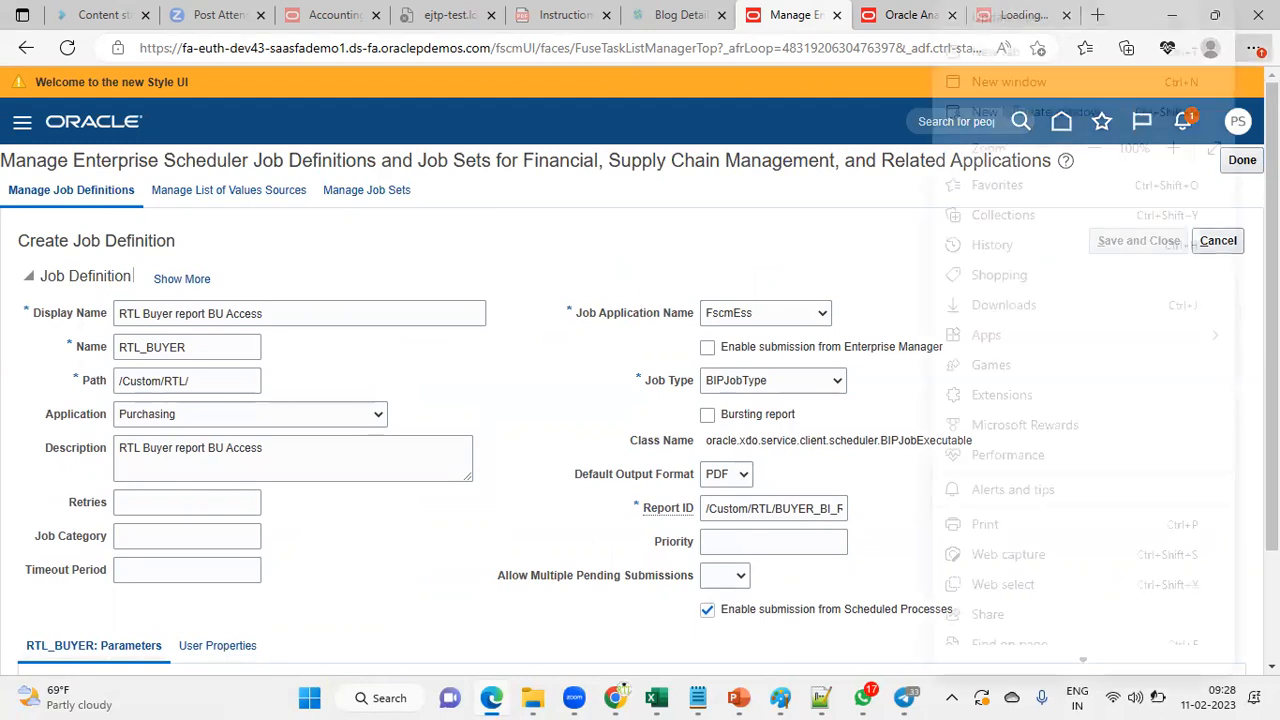
click(1214, 149)
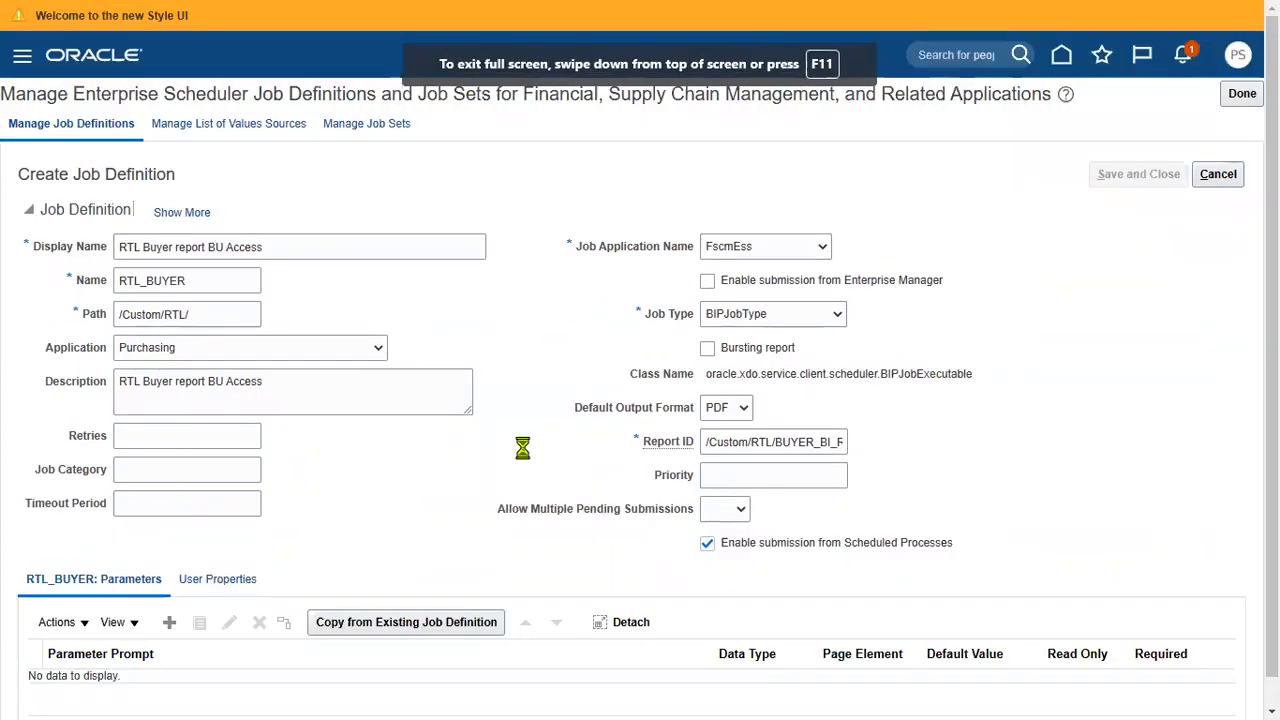
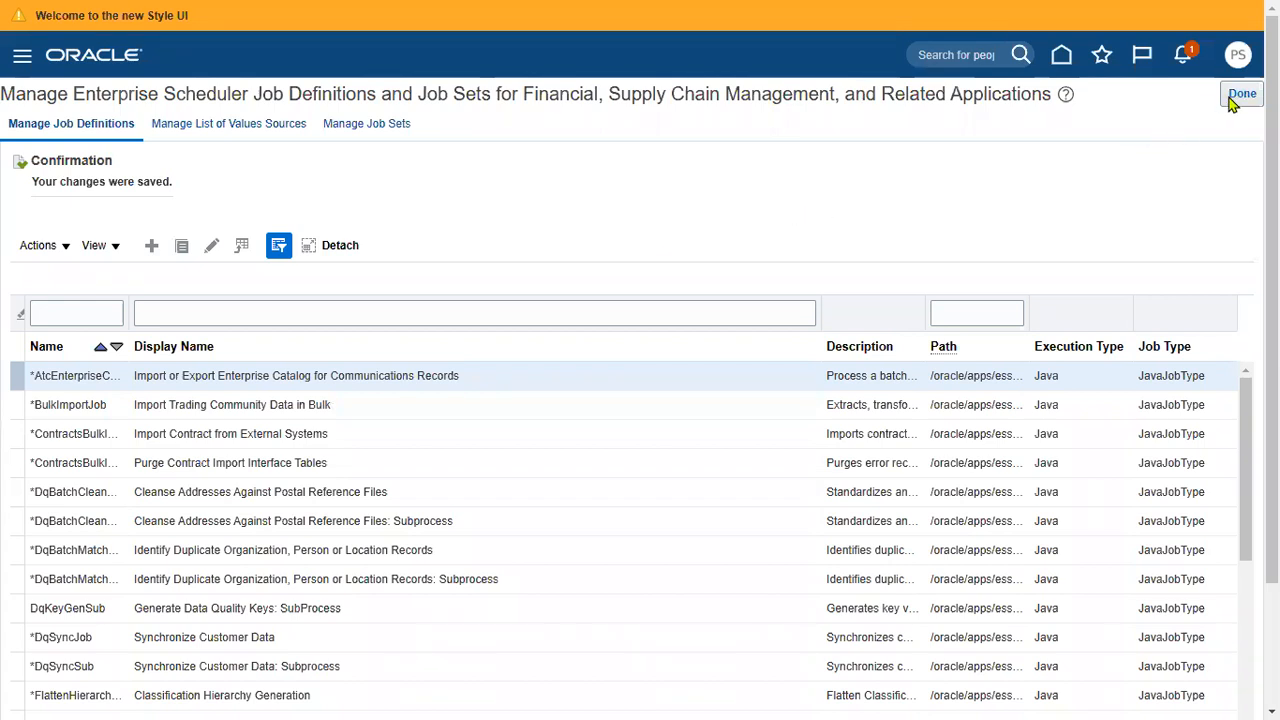
- Open the Scheduled Processes work area
click(20, 62)
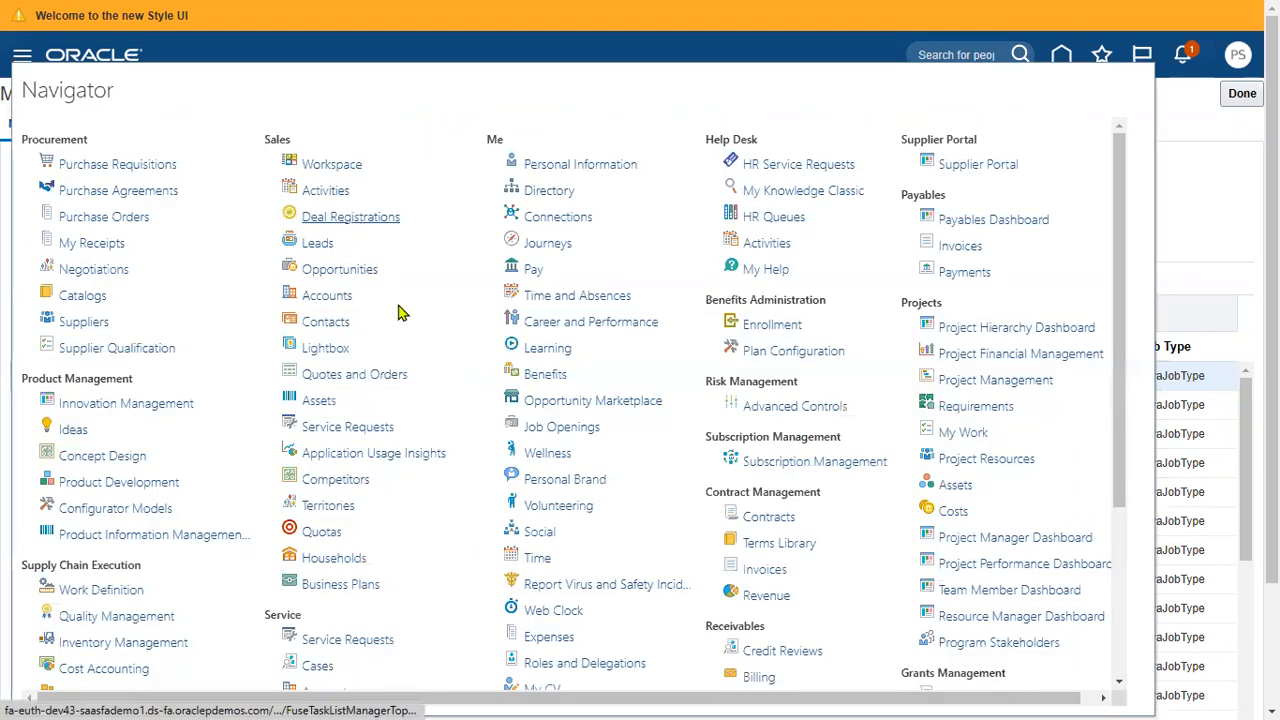
scroll(805, 497, down, 3)
click(914, 663)
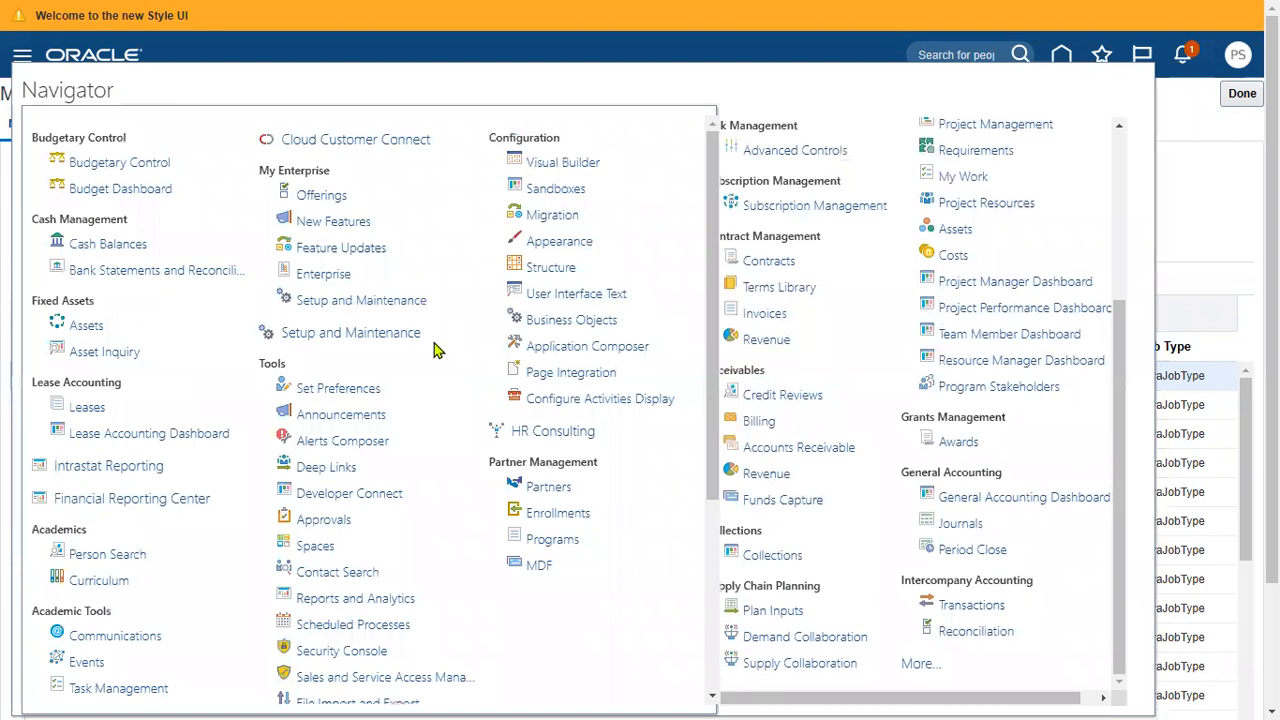
scroll(432, 402, down, 3)
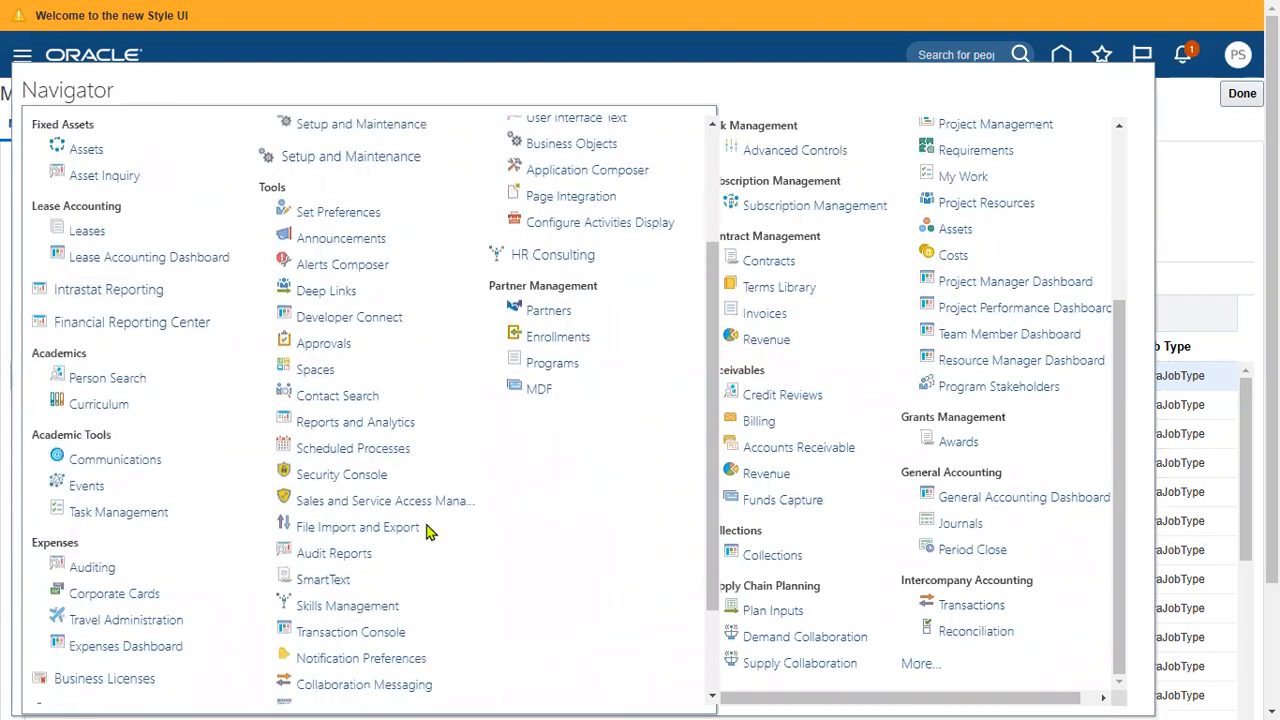
click(368, 450)
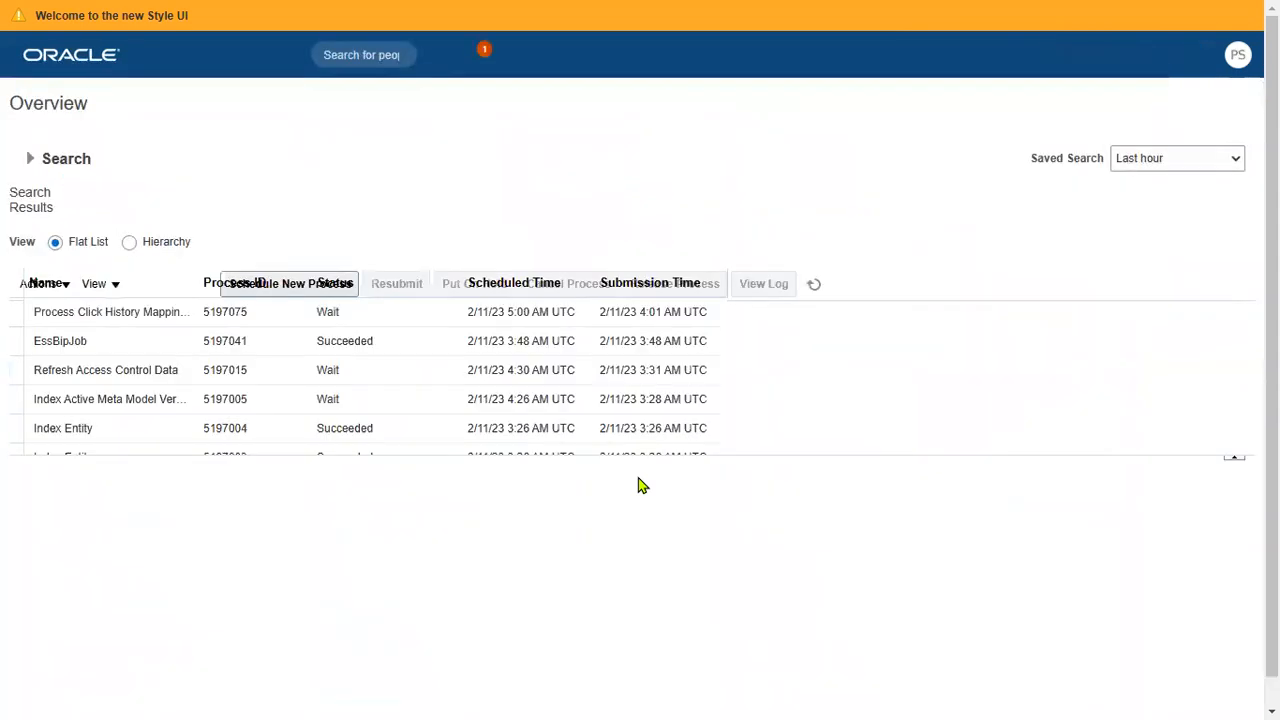
- Start scheduling a new process, search the jobs for RTL and choose RTL Buyer report BU Access
click(246, 287)
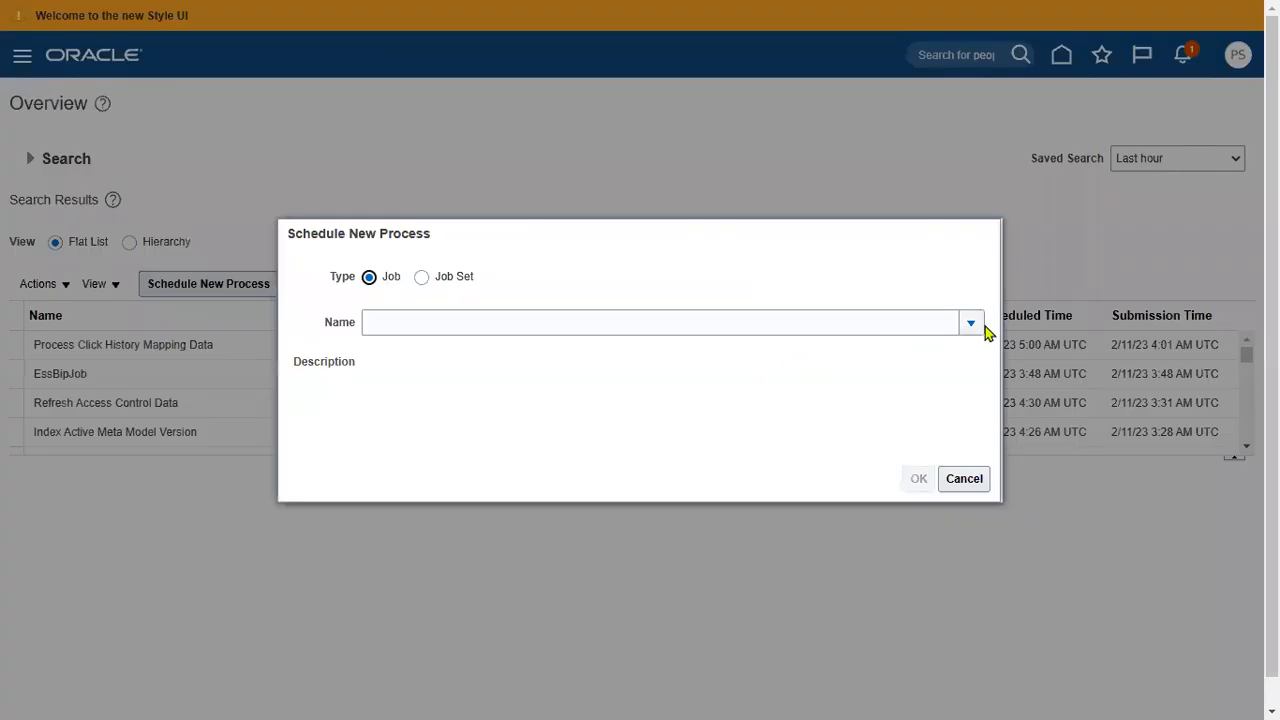
click(971, 322)
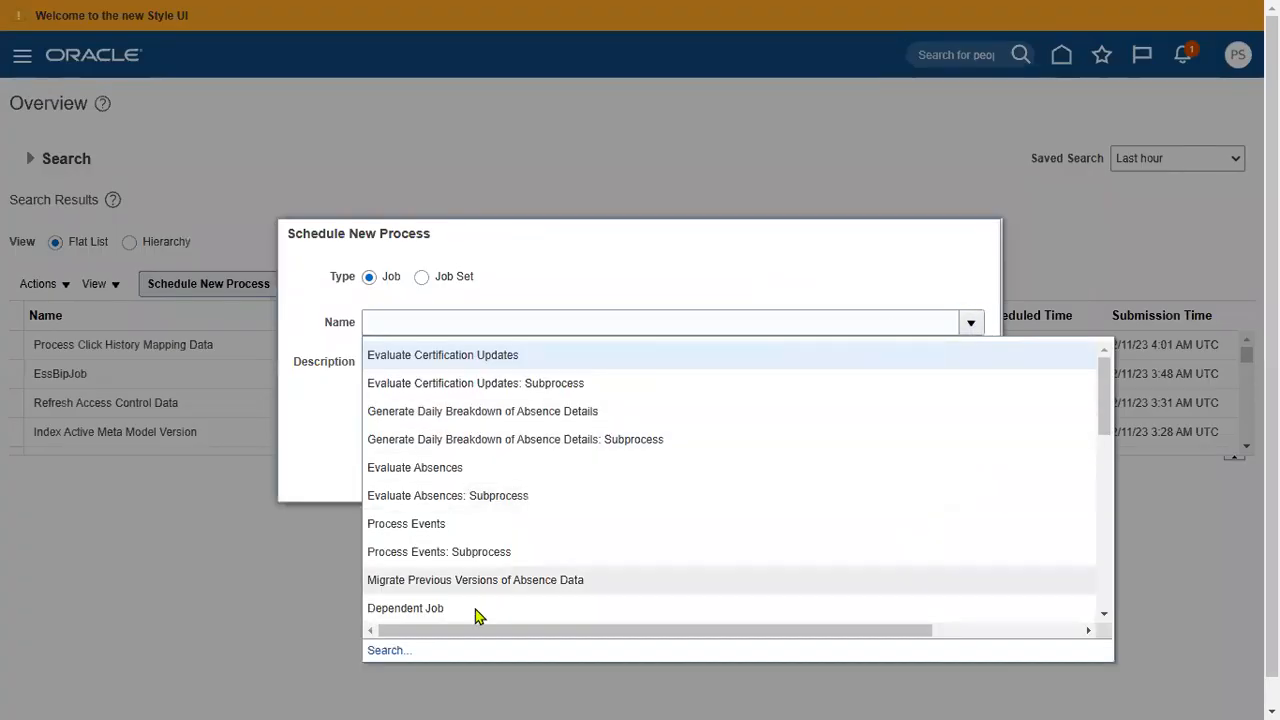
click(391, 650)
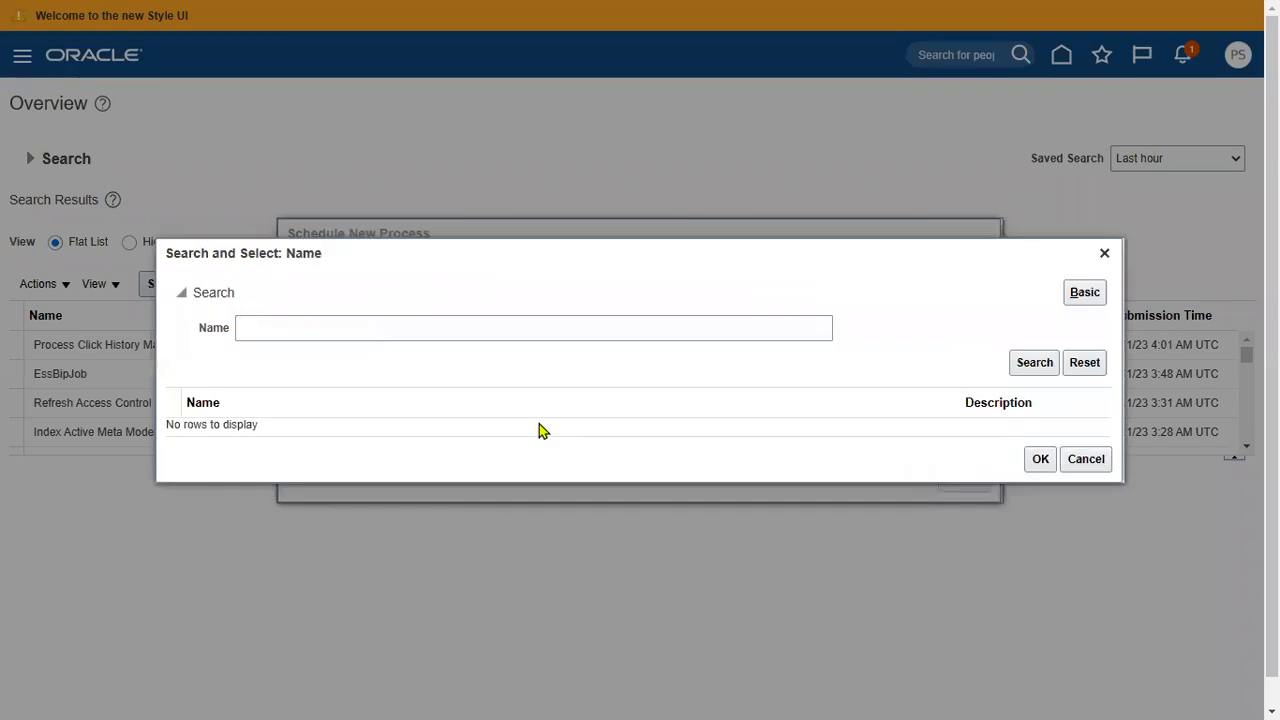
click(506, 323)
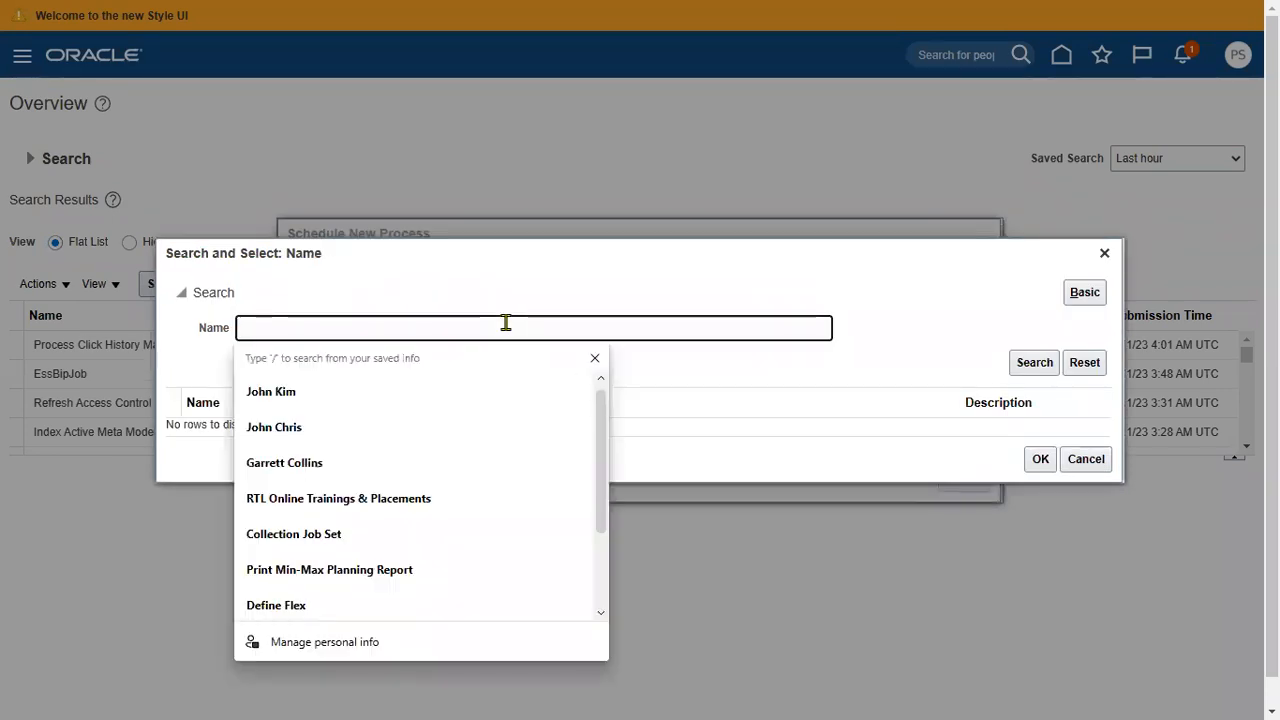
text(RTL)
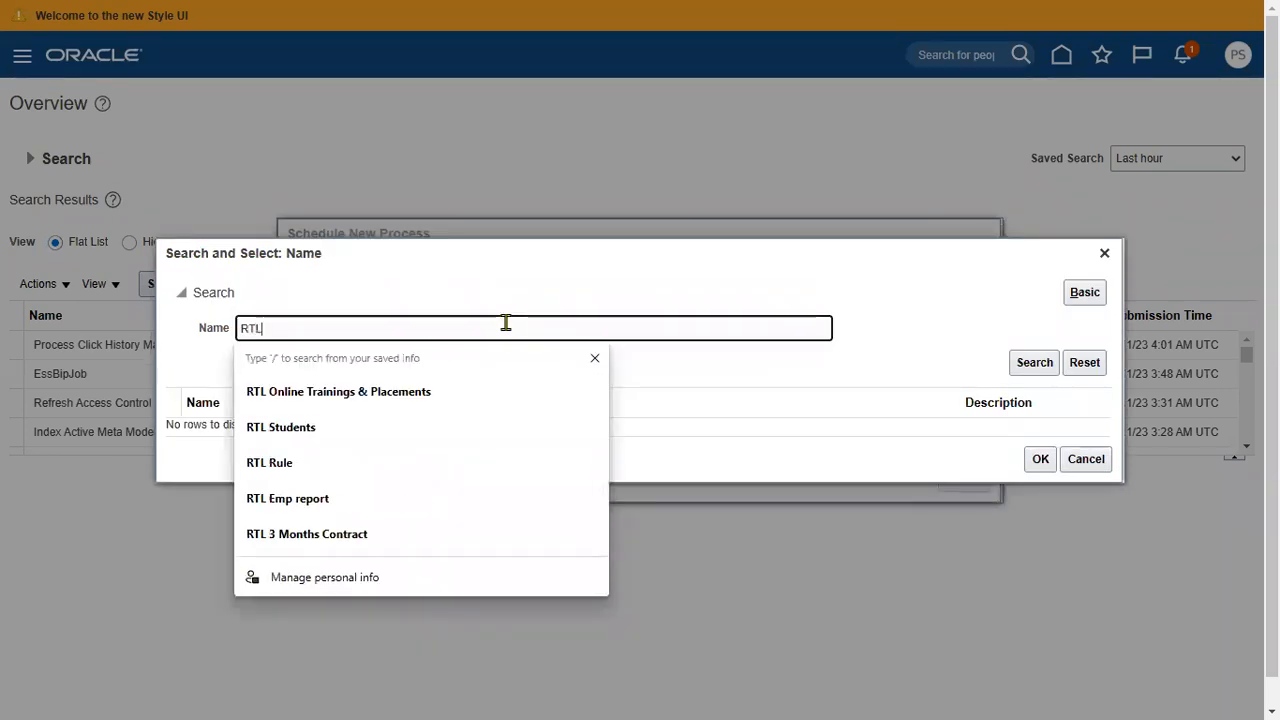
click(1025, 368)
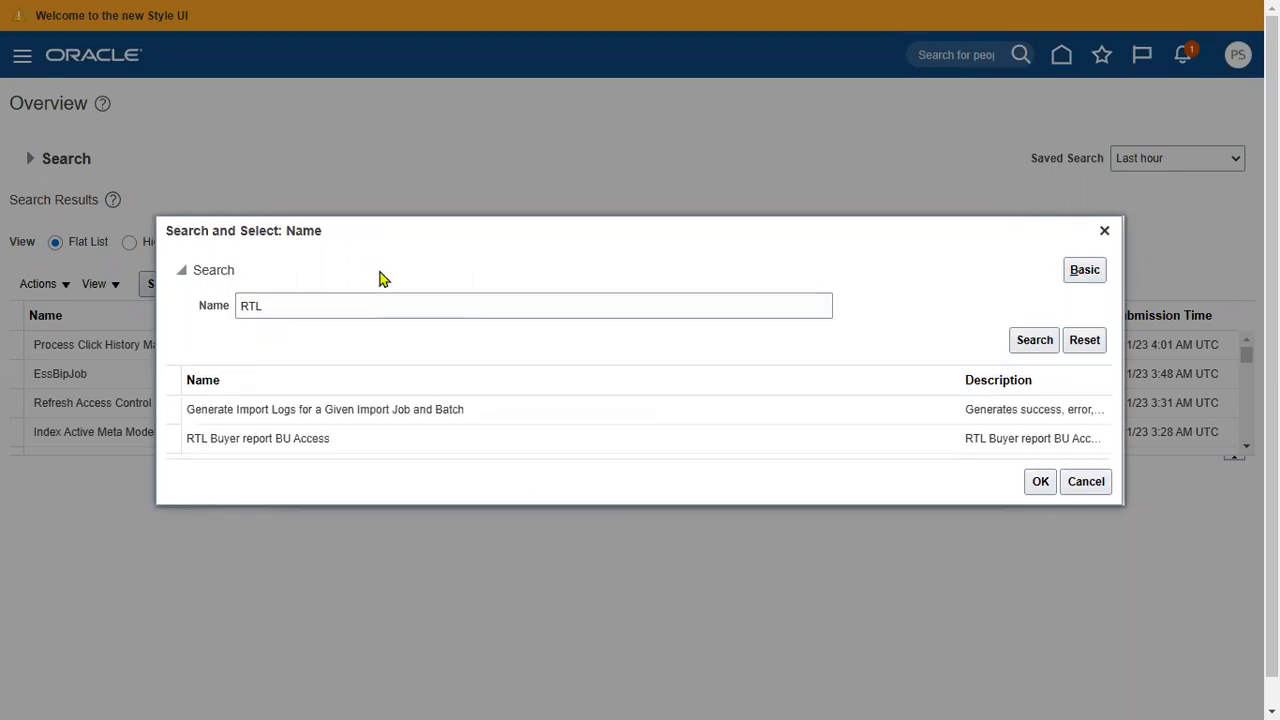
click(469, 440)
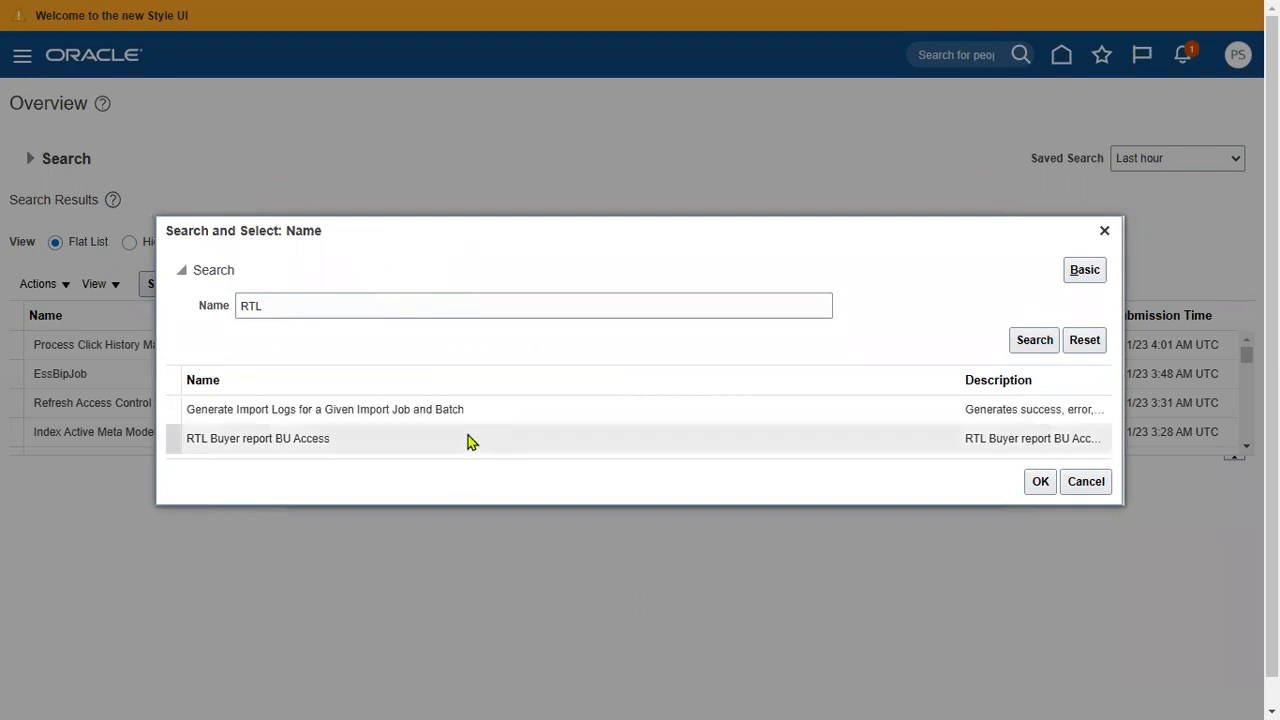
click(1040, 482)
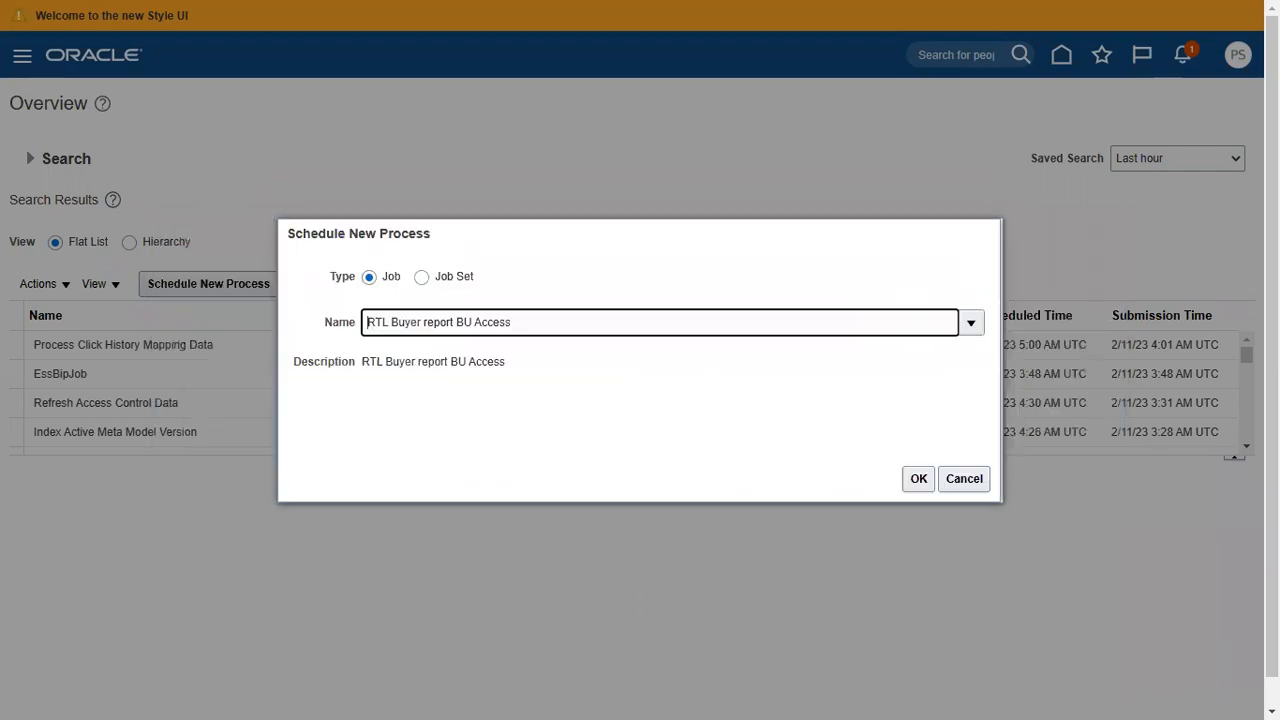
click(919, 479)
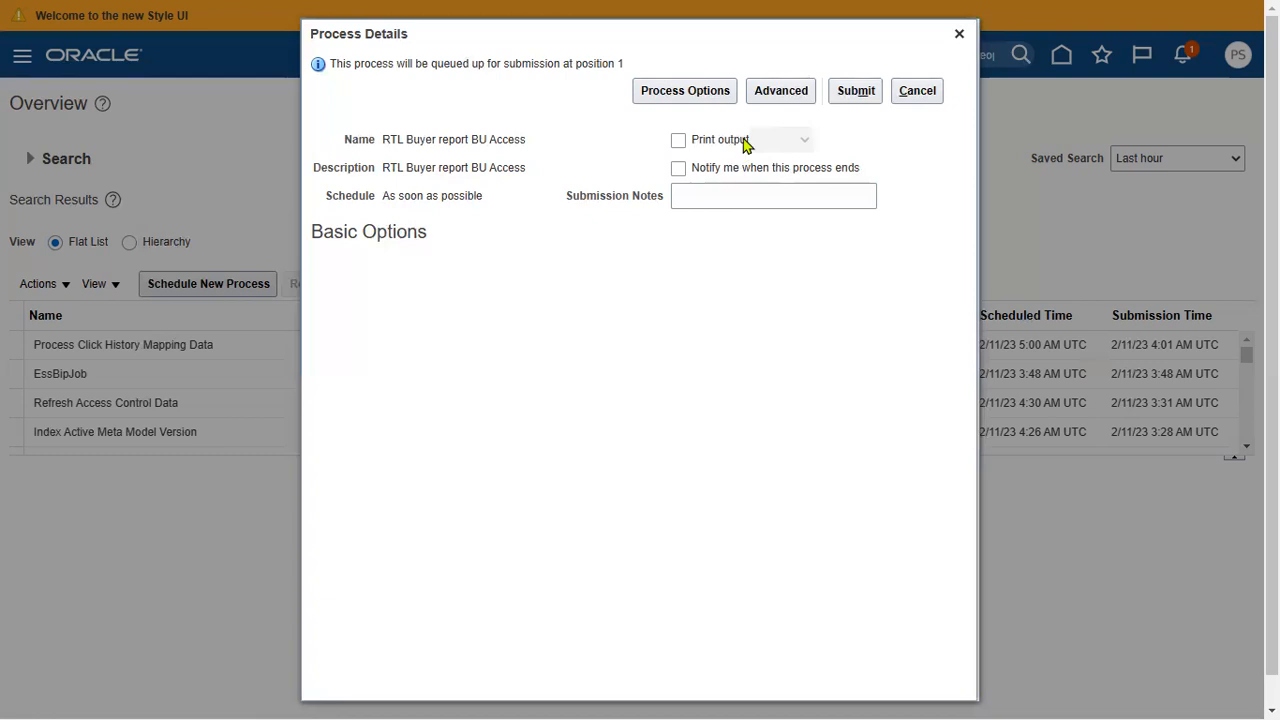
- Open the advanced options of RTL Buyer report BU Access, choose running on a schedule and review the available frequencies
click(772, 97)
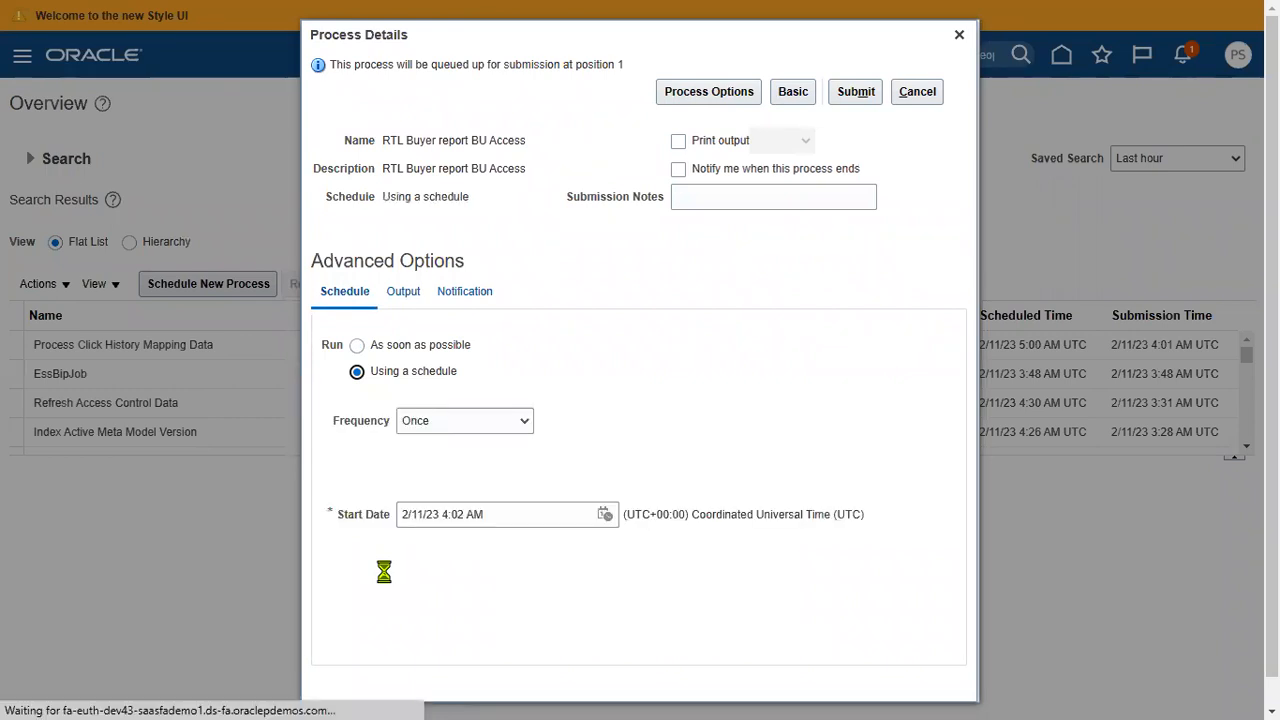
click(515, 429)
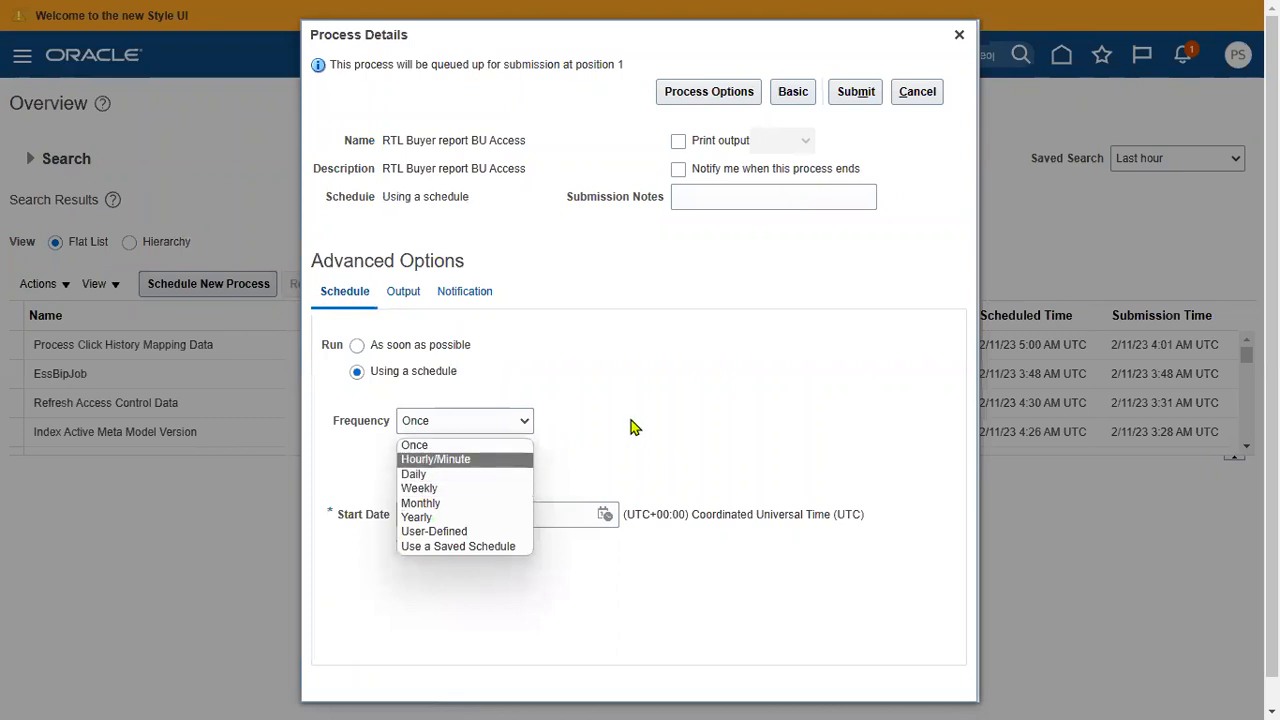
click(603, 446)
- Add an output document with the BUYER template layout in HTML format and review the delivery destination, format and notification options
click(415, 297)
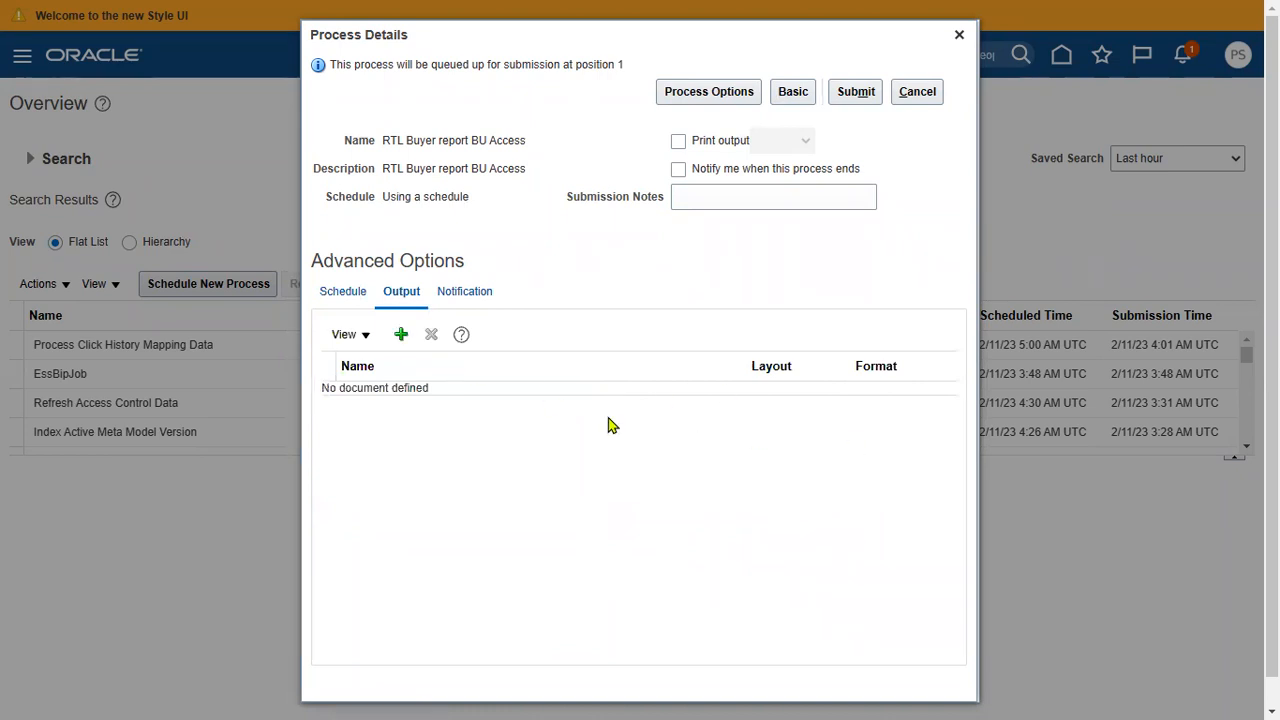
click(401, 334)
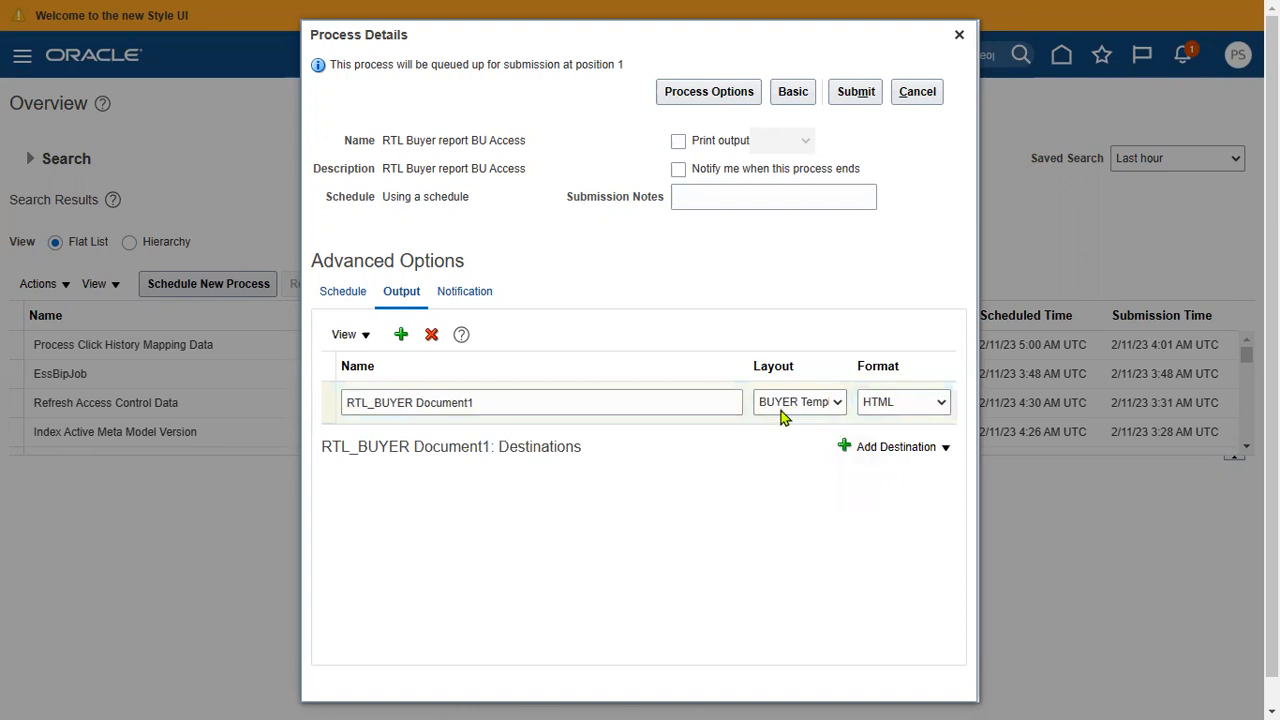
click(944, 449)
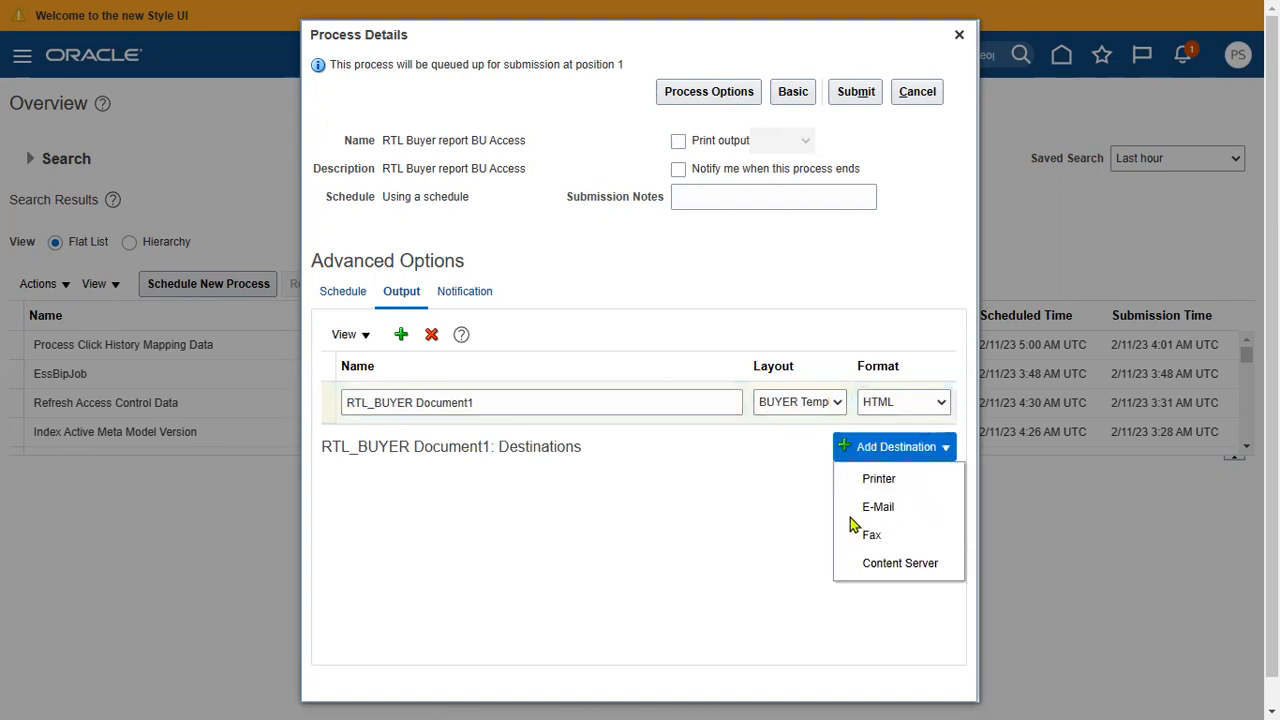
click(624, 576)
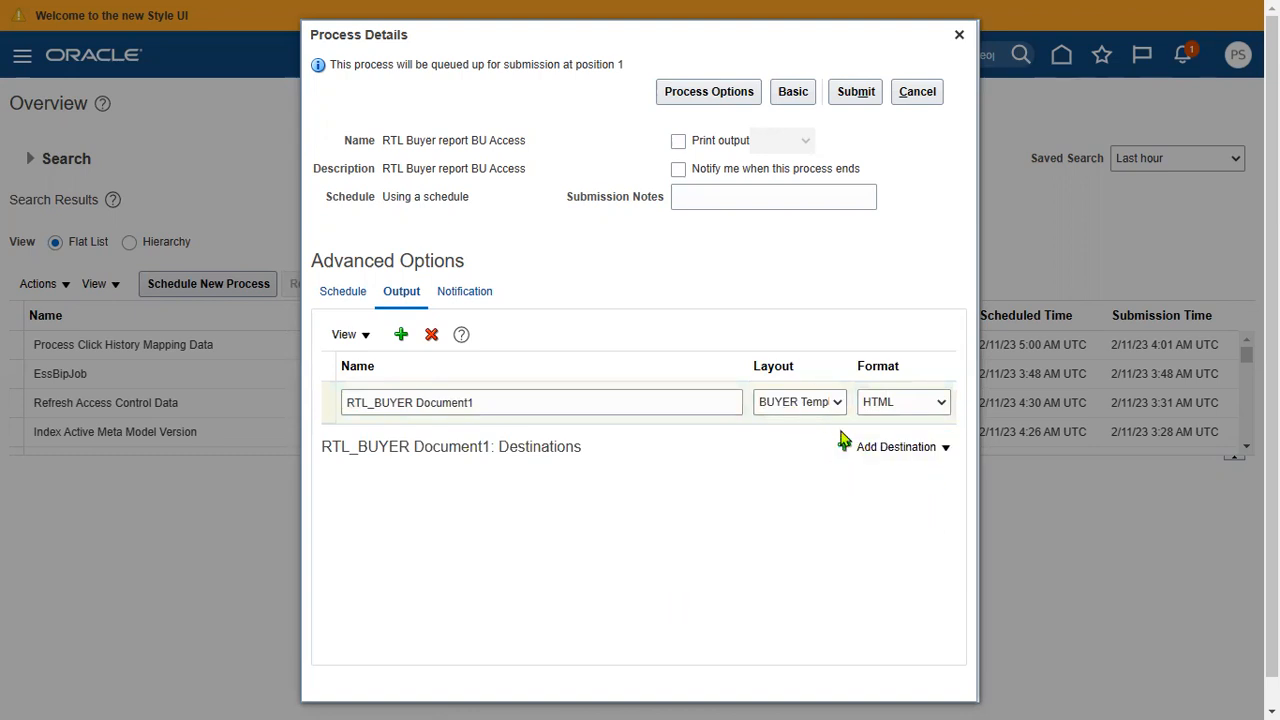
click(914, 449)
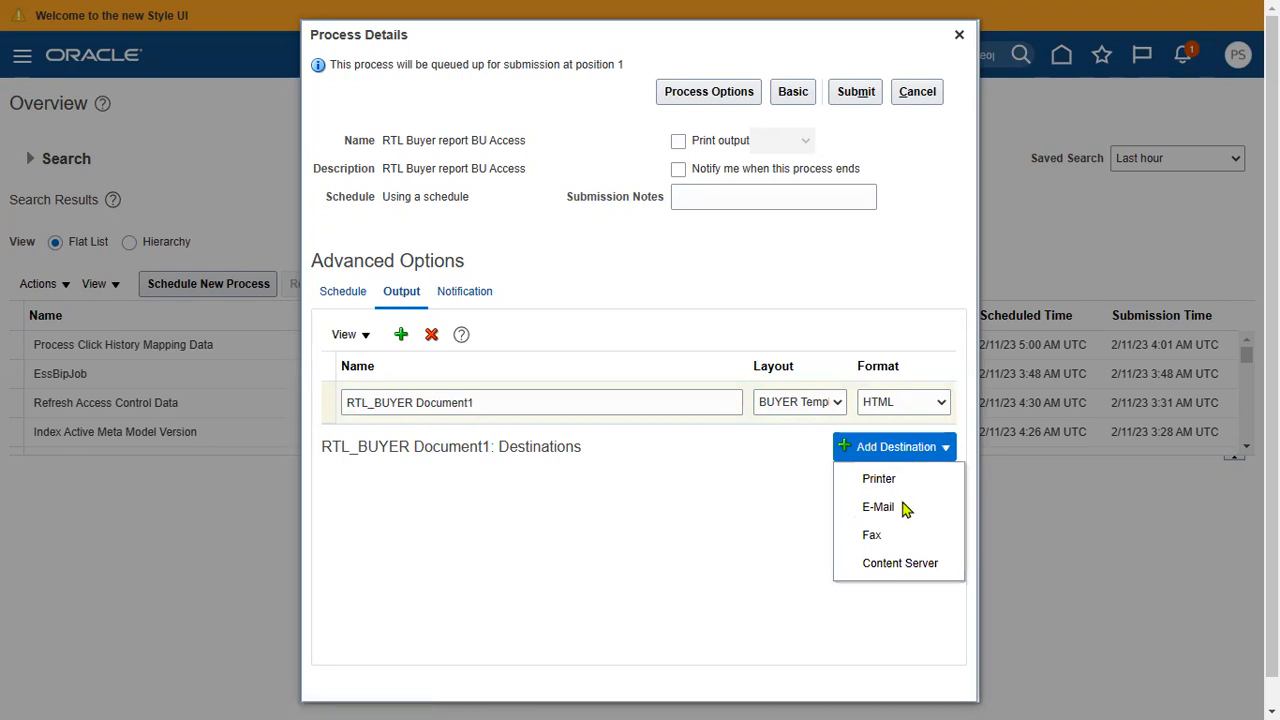
click(940, 403)
click(560, 321)
click(465, 291)
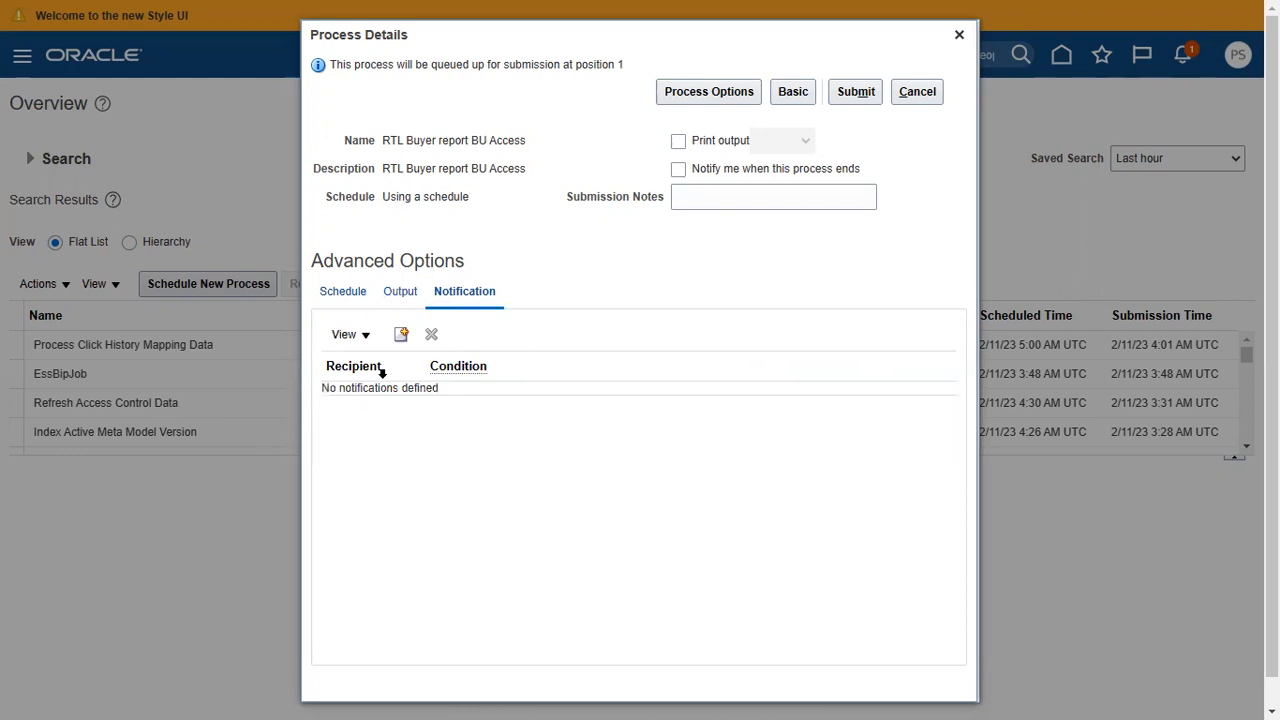
- Set the process to run as soon as possible and submit it
click(354, 294)
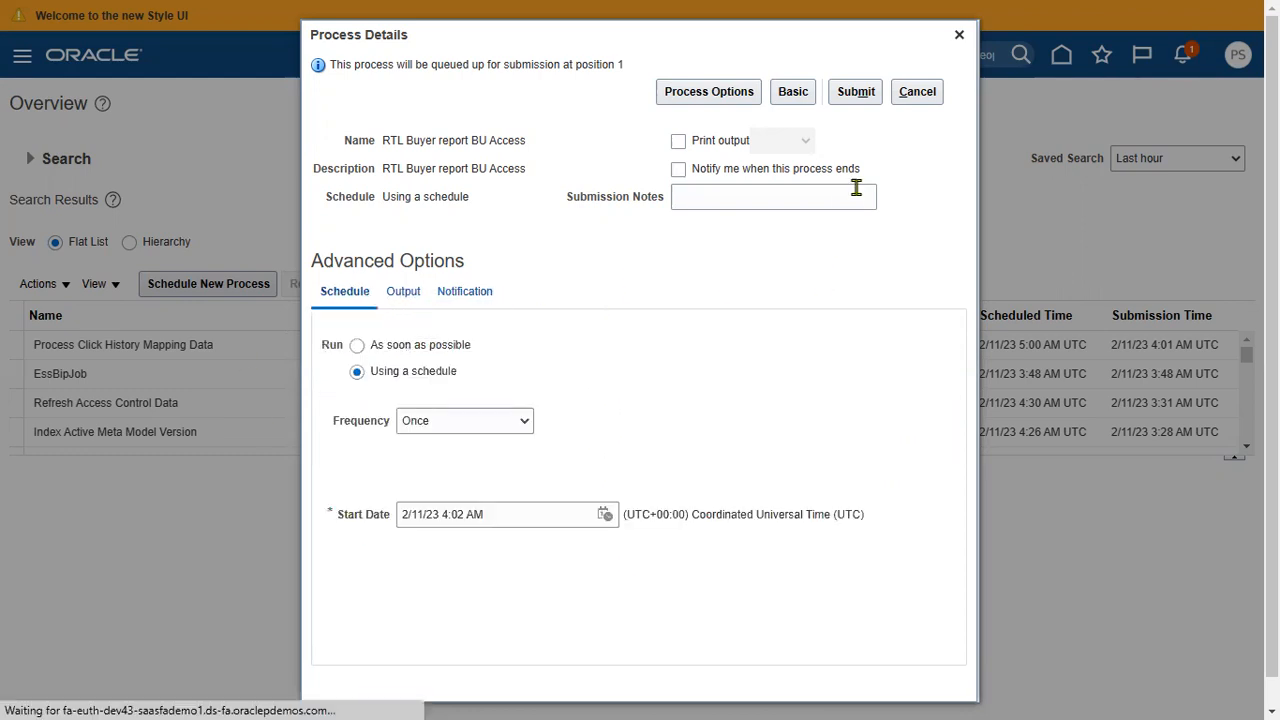
click(357, 345)
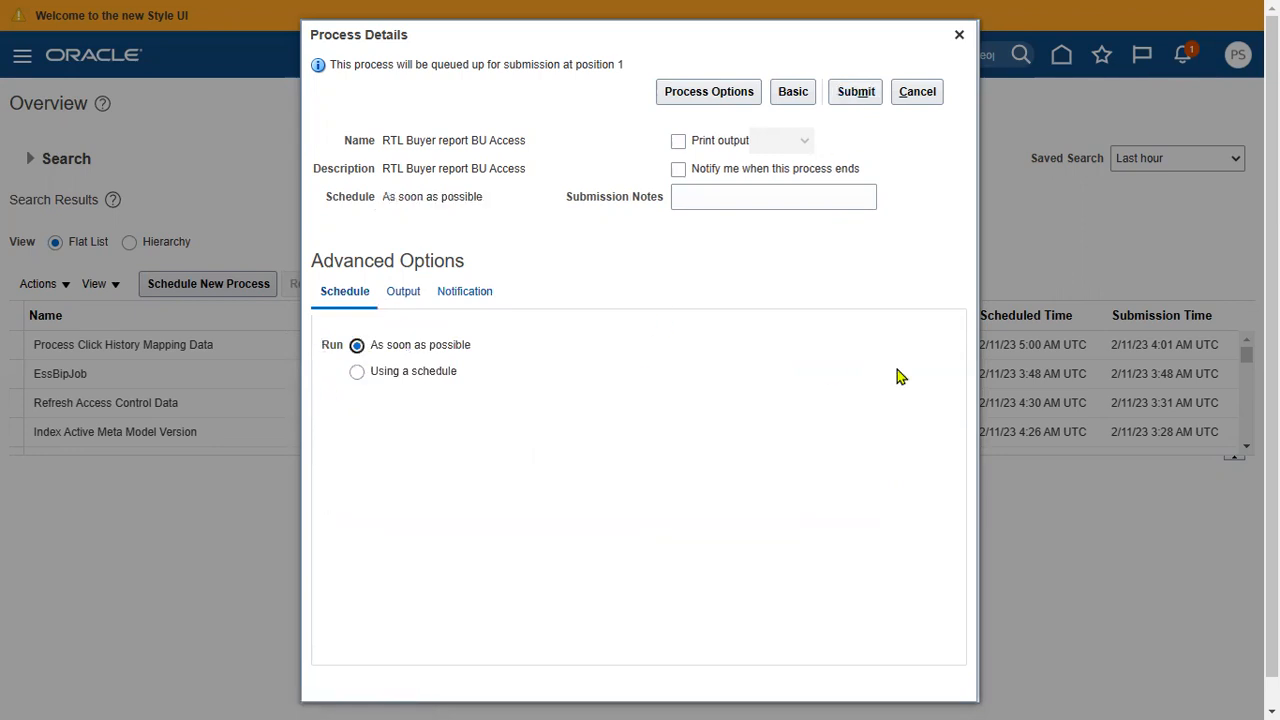
click(866, 95)
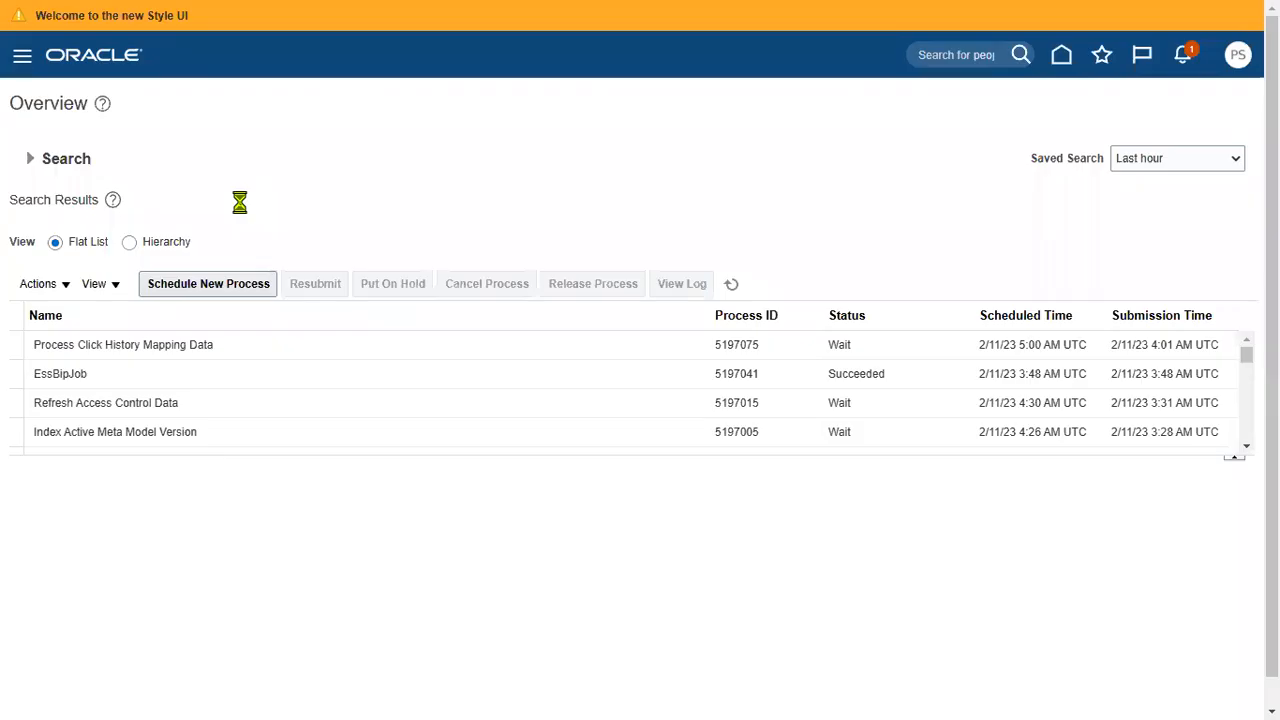
- Refresh the process list, select the submitted RTL Buyer report BU Access process and try to put it on hold
click(731, 284)
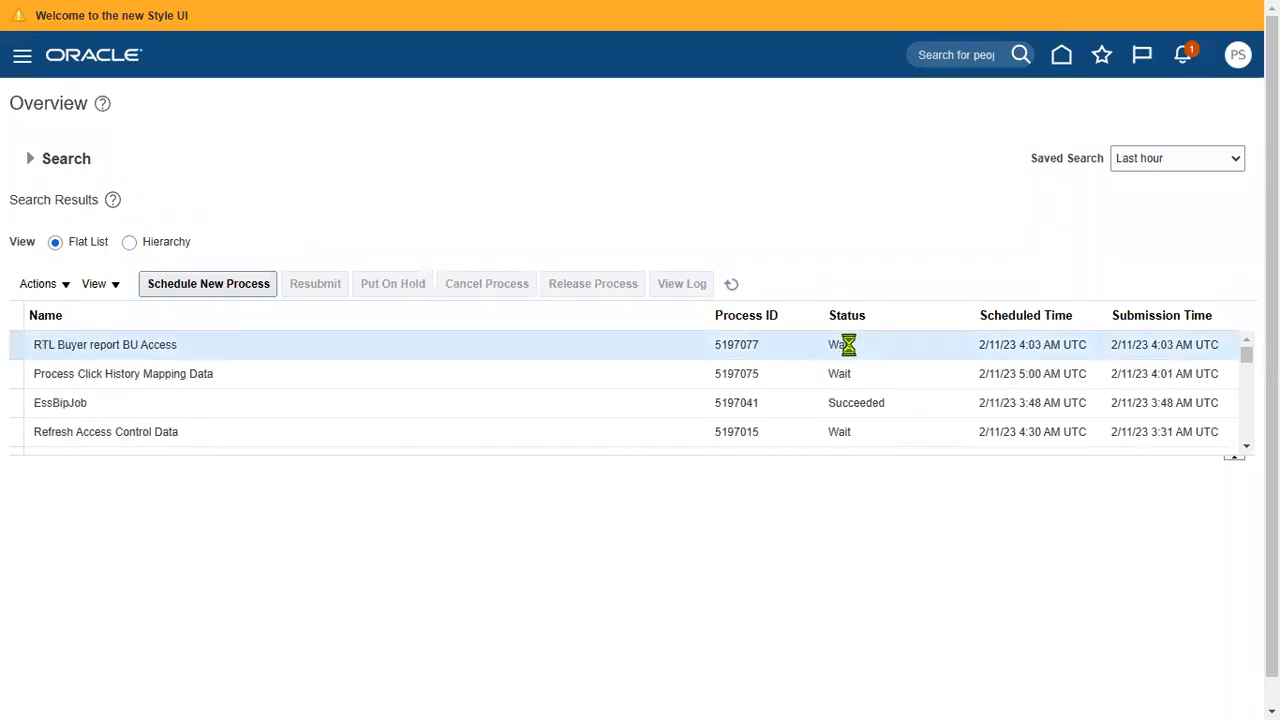
click(556, 350)
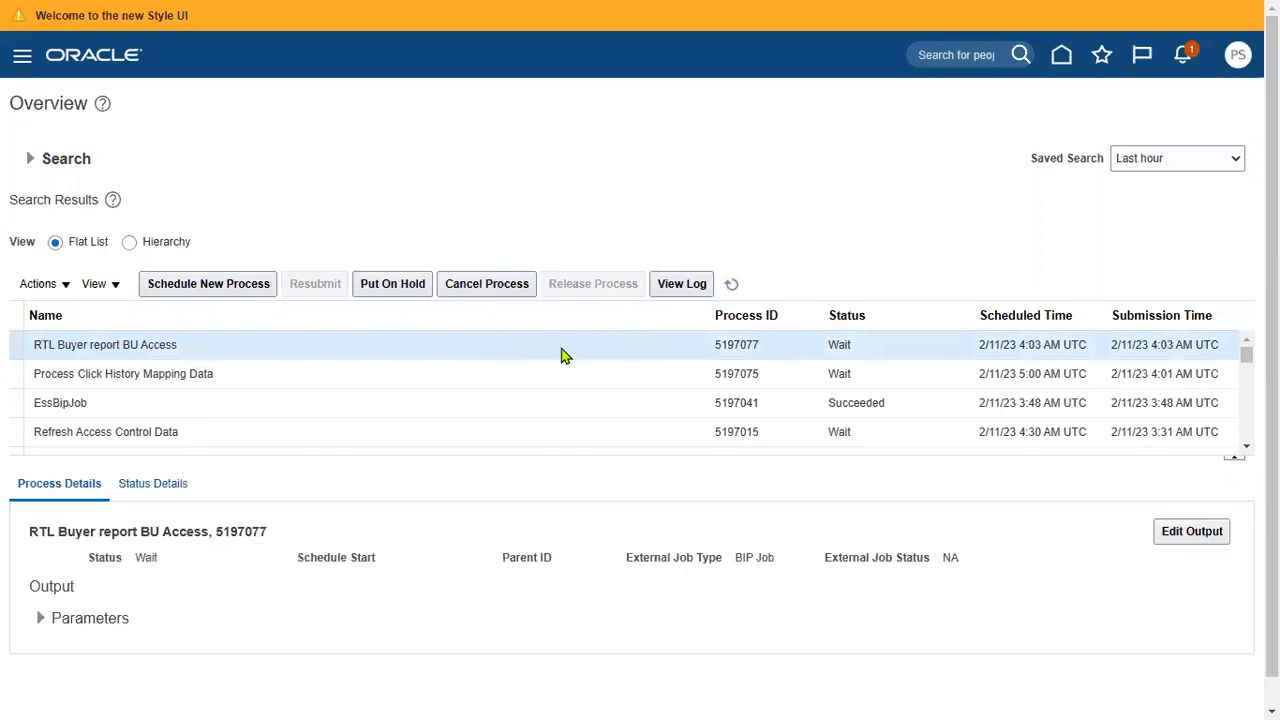
click(420, 292)
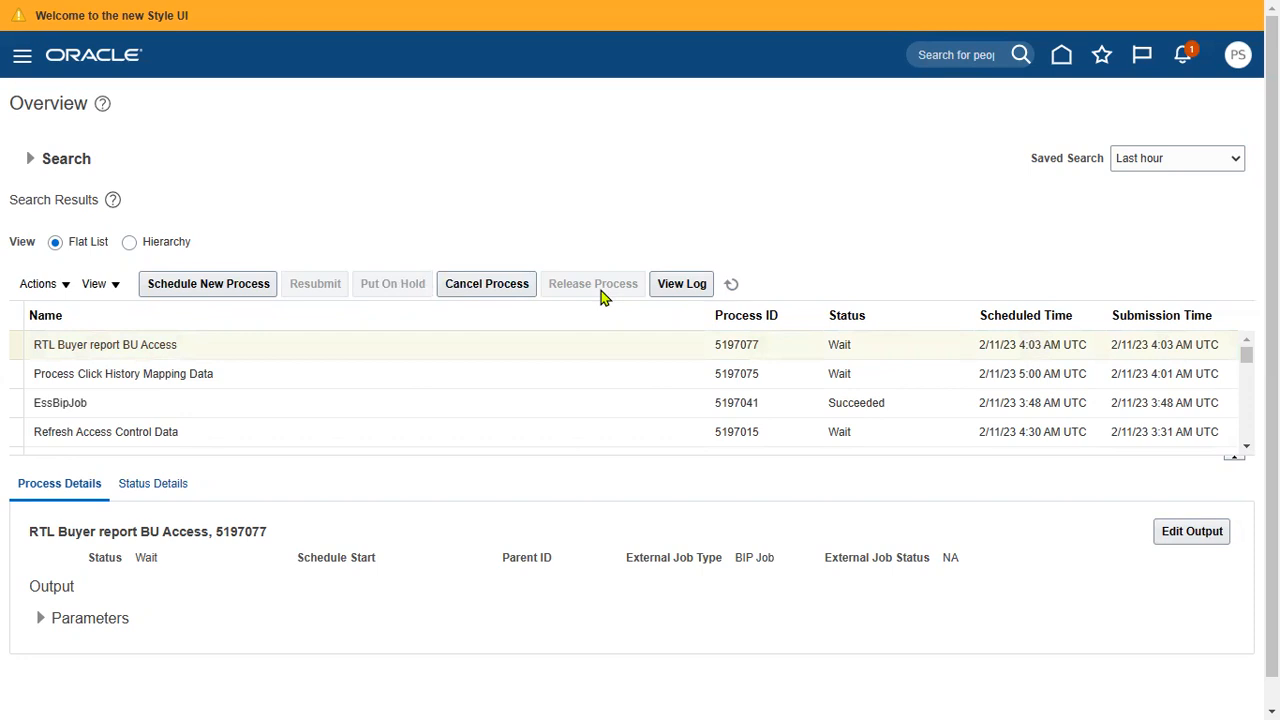
drag(292, 184, 566, 181)
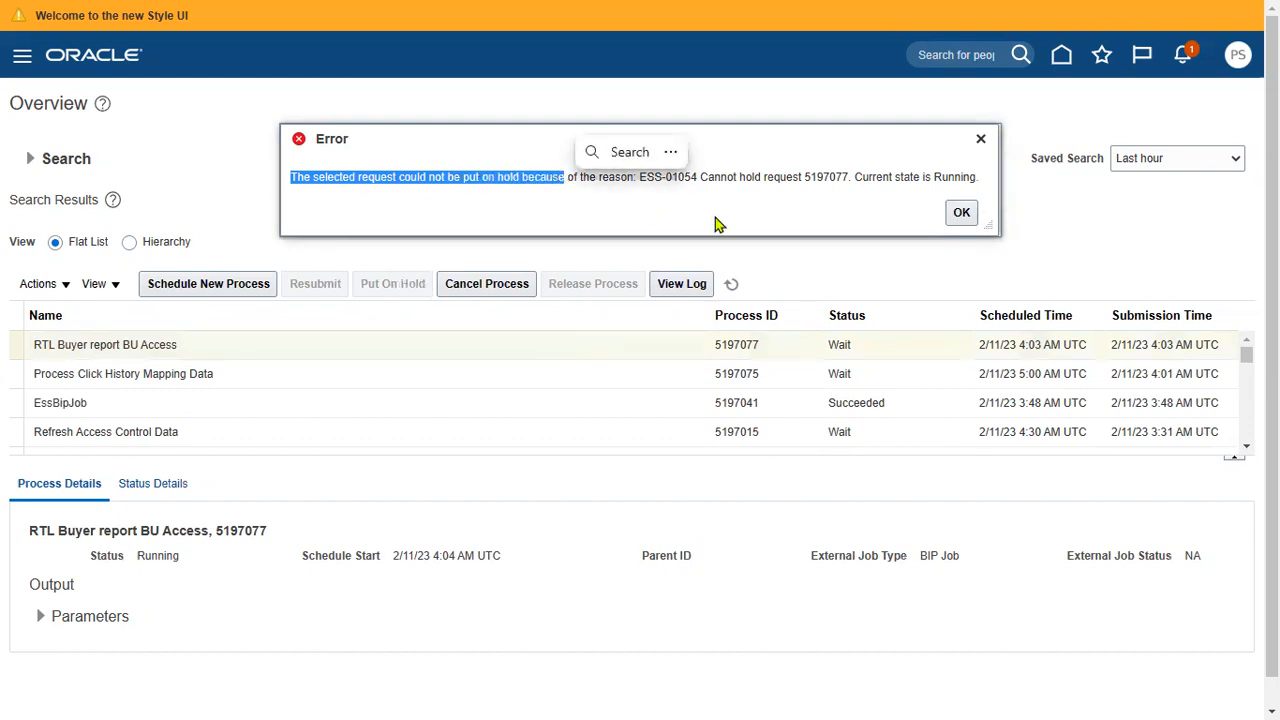
drag(852, 178, 968, 207)
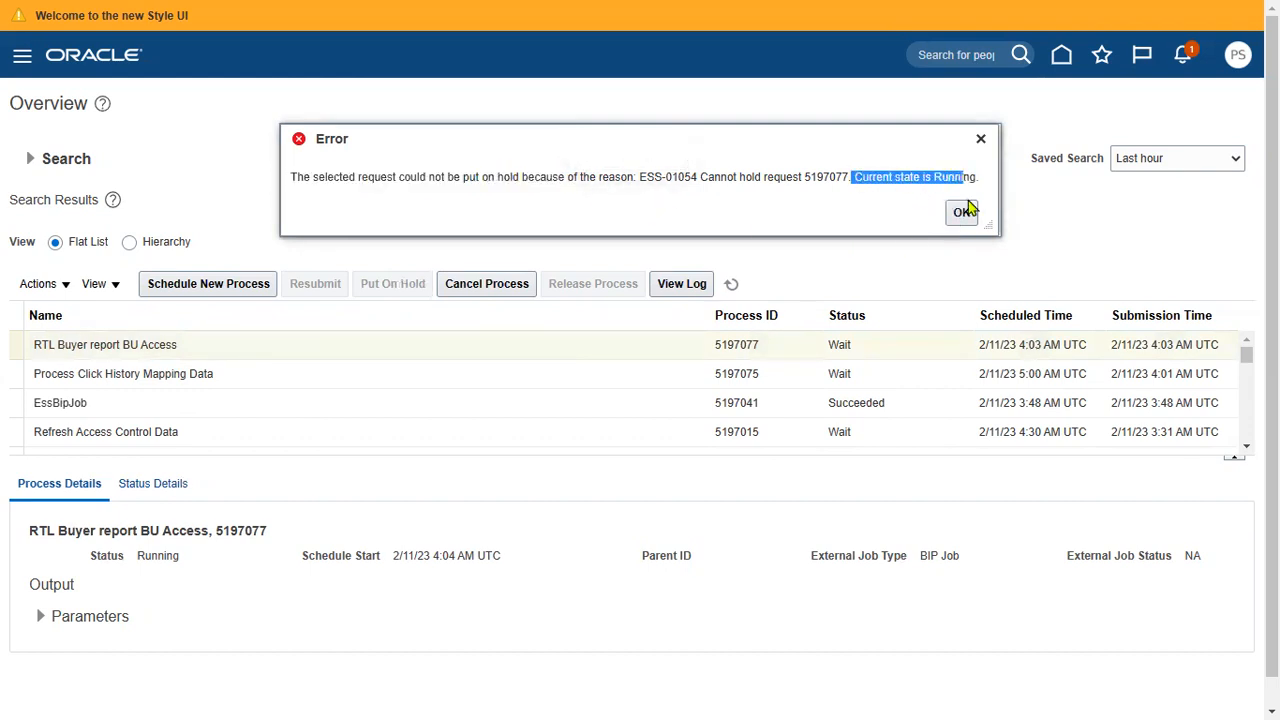
click(962, 212)
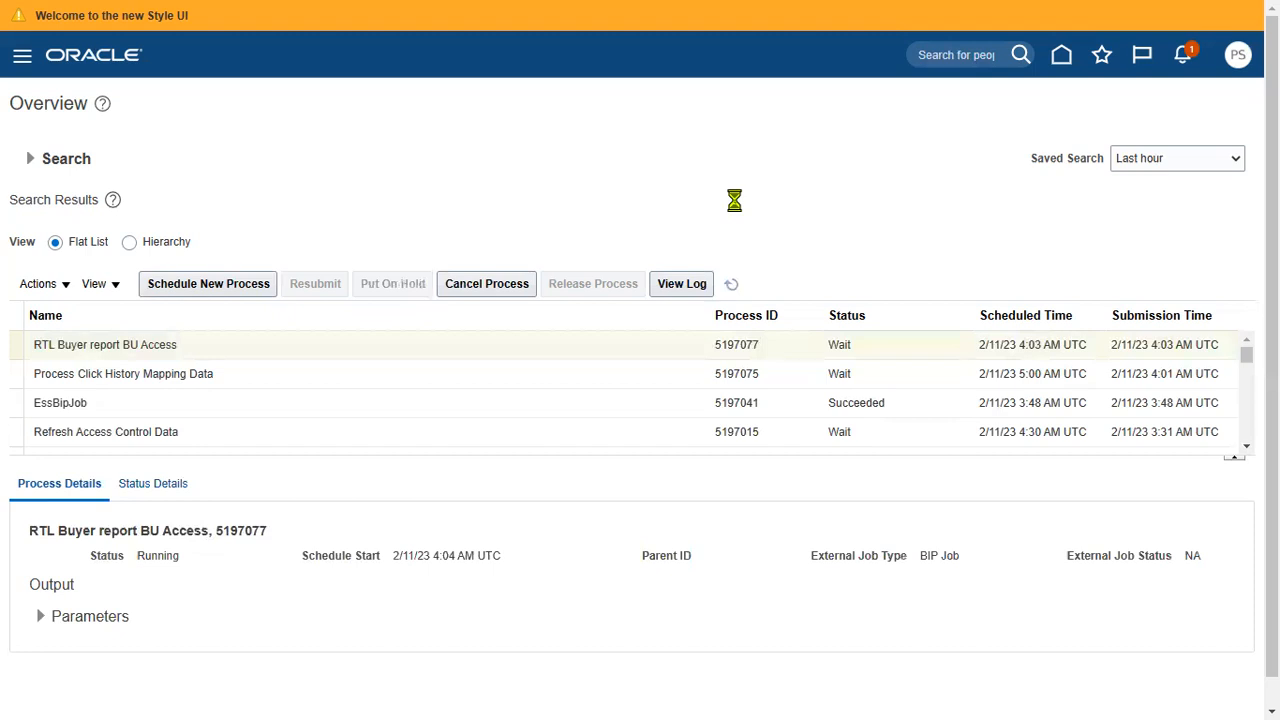
- Schedule another RTL Buyer report BU Access process, choosing a schedule with Monthly frequency in the advanced options
click(711, 344)
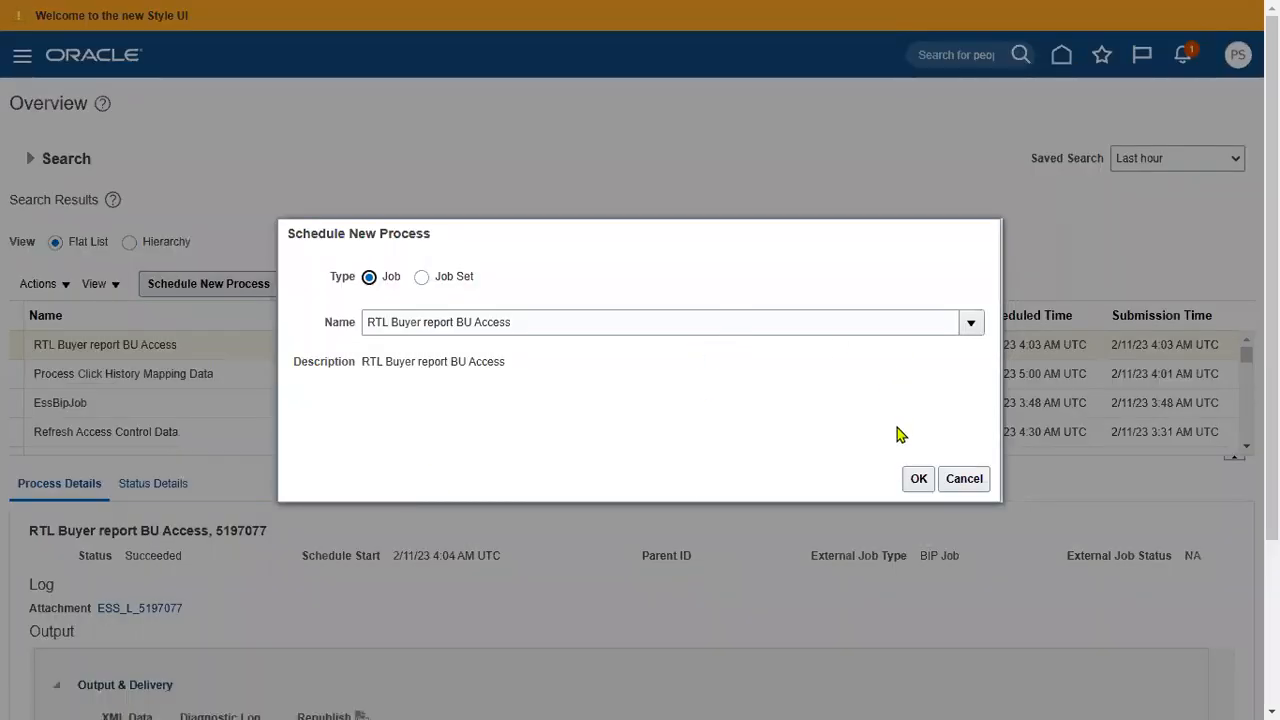
click(917, 478)
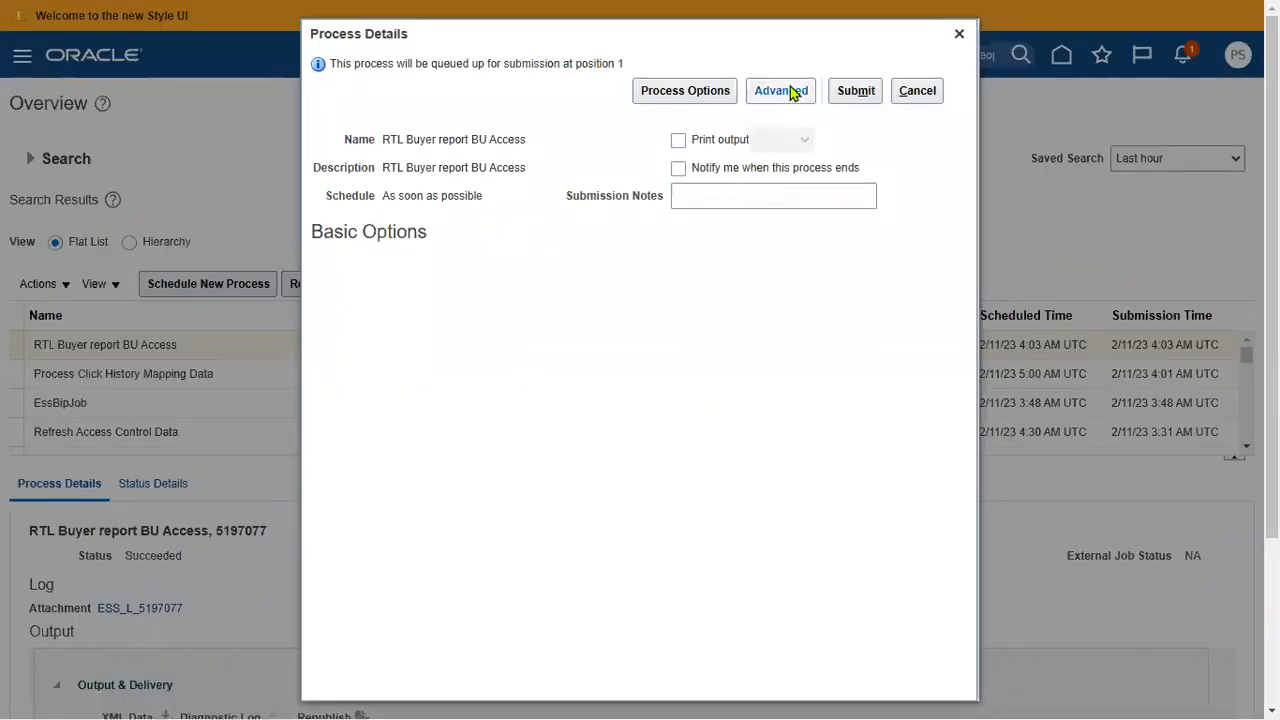
click(788, 91)
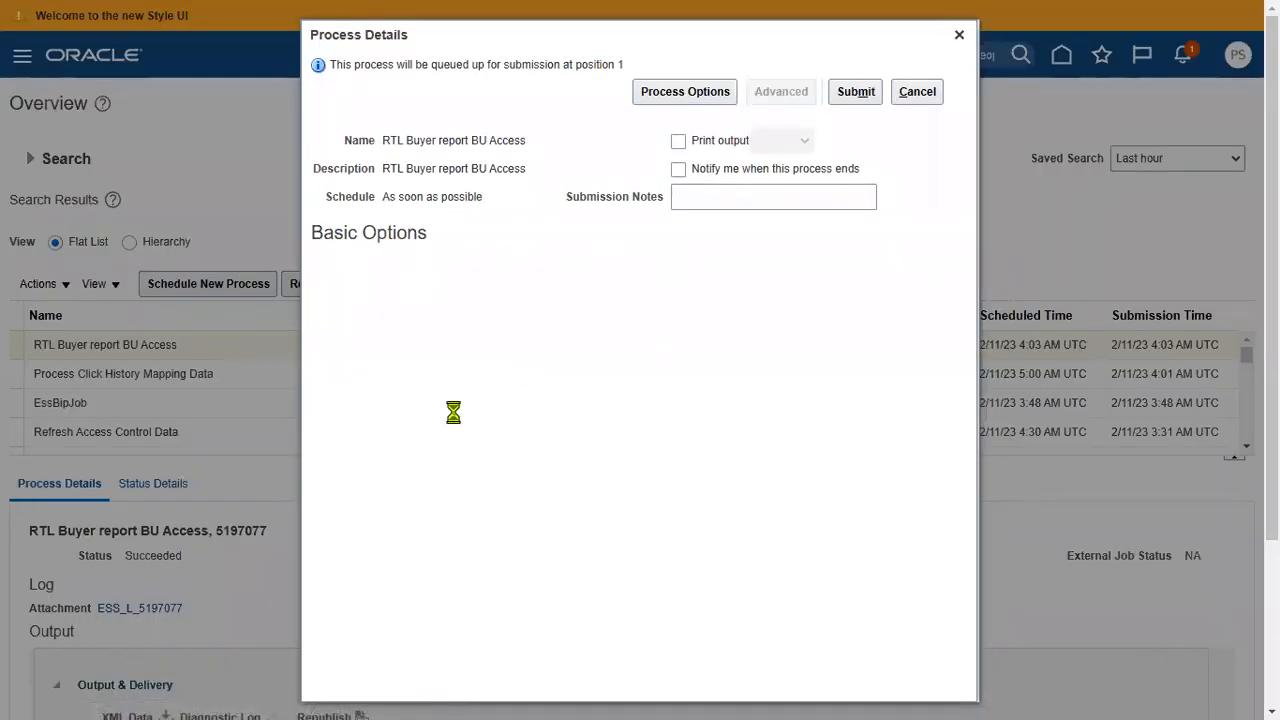
click(429, 372)
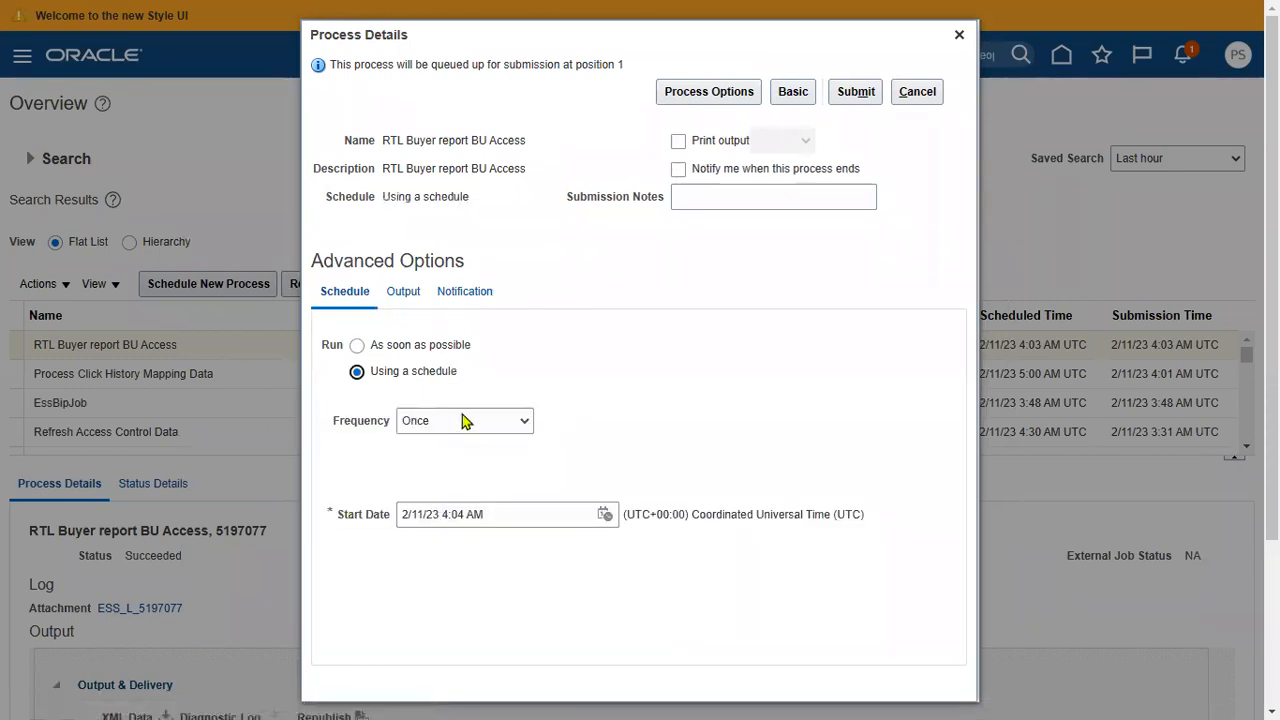
click(462, 420)
click(442, 504)
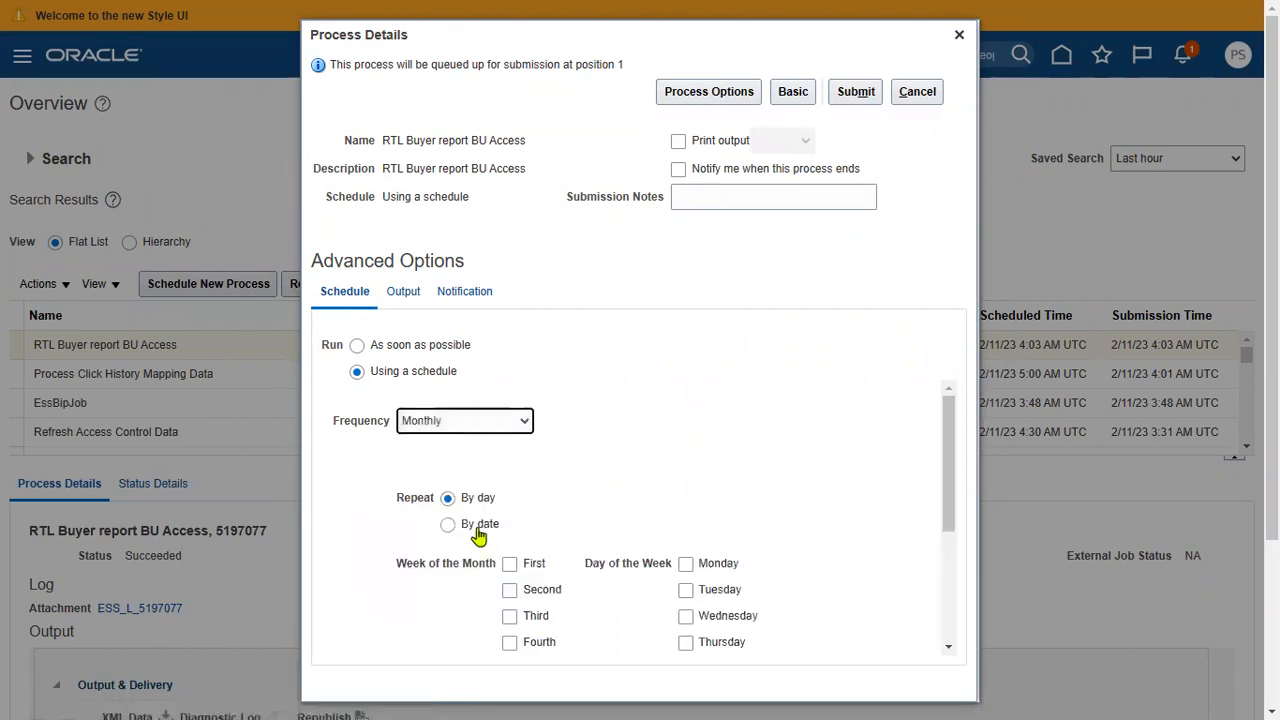
- Set the monthly repeat to the first week, enter 6/11/23 4:04 AM as the end date and try to submit
scroll(567, 504, down, 2)
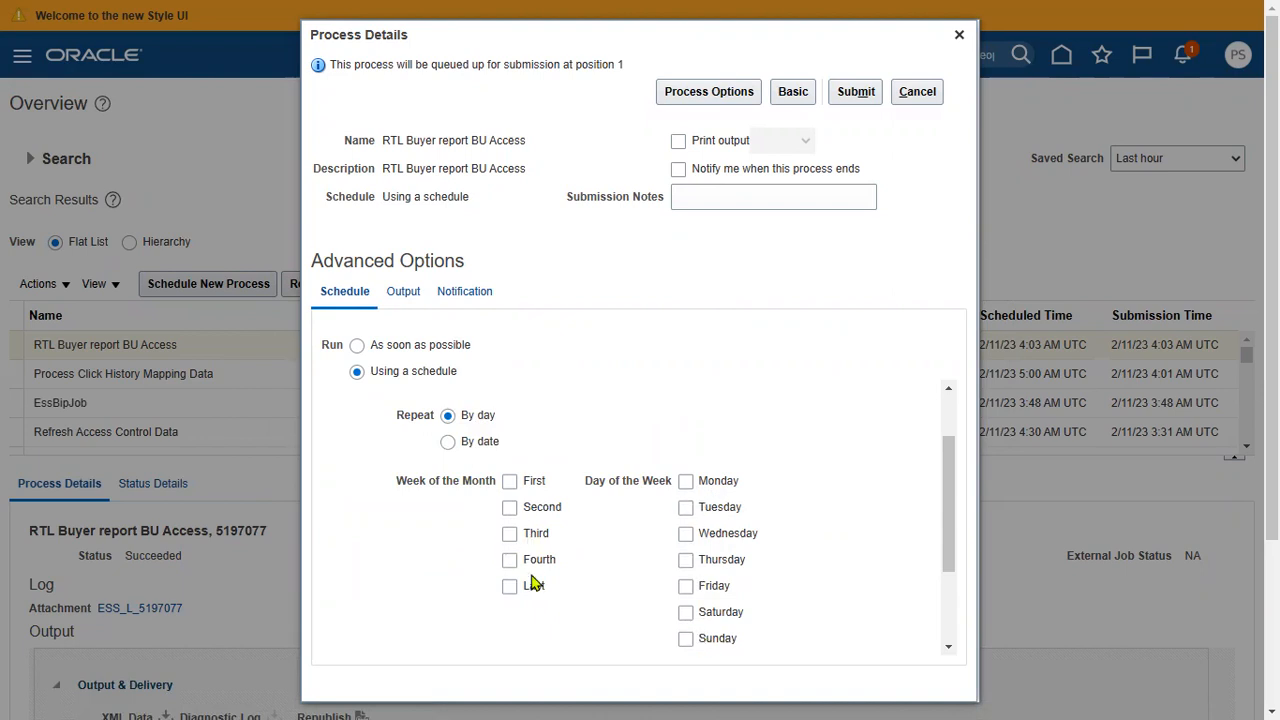
click(507, 484)
scroll(960, 518, down, 3)
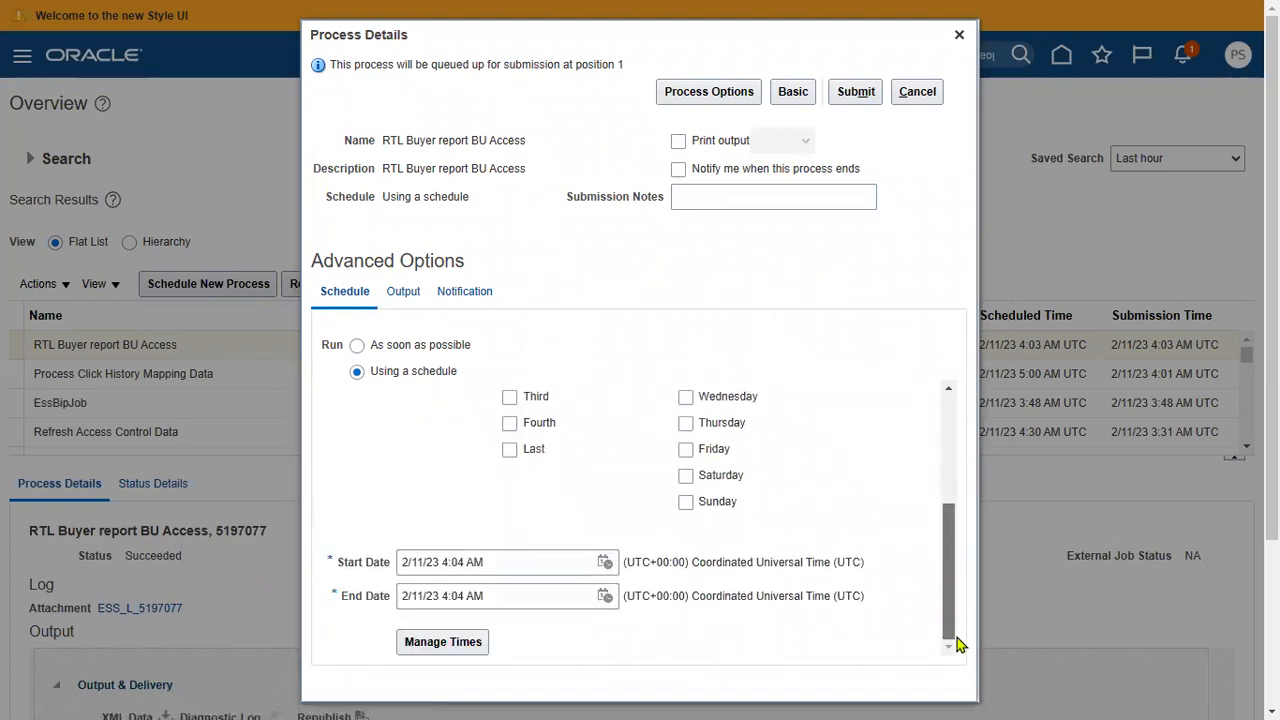
click(406, 597)
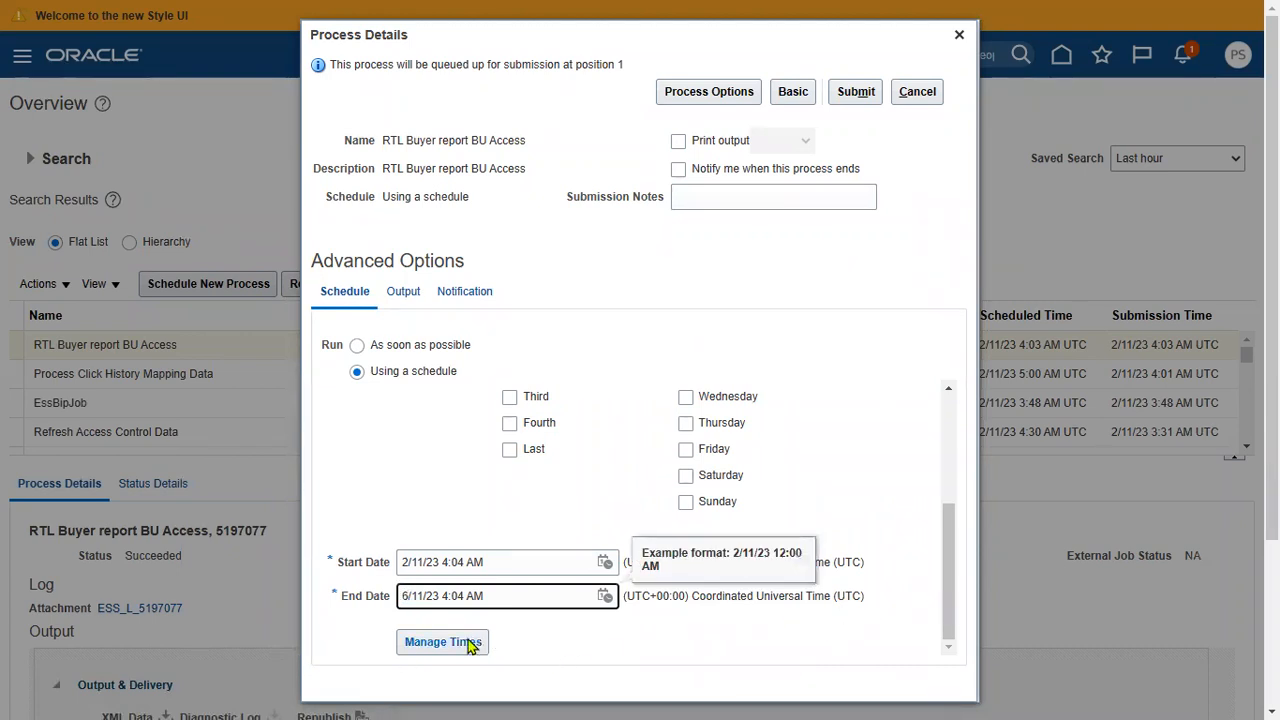
scroll(620, 453, up, 3)
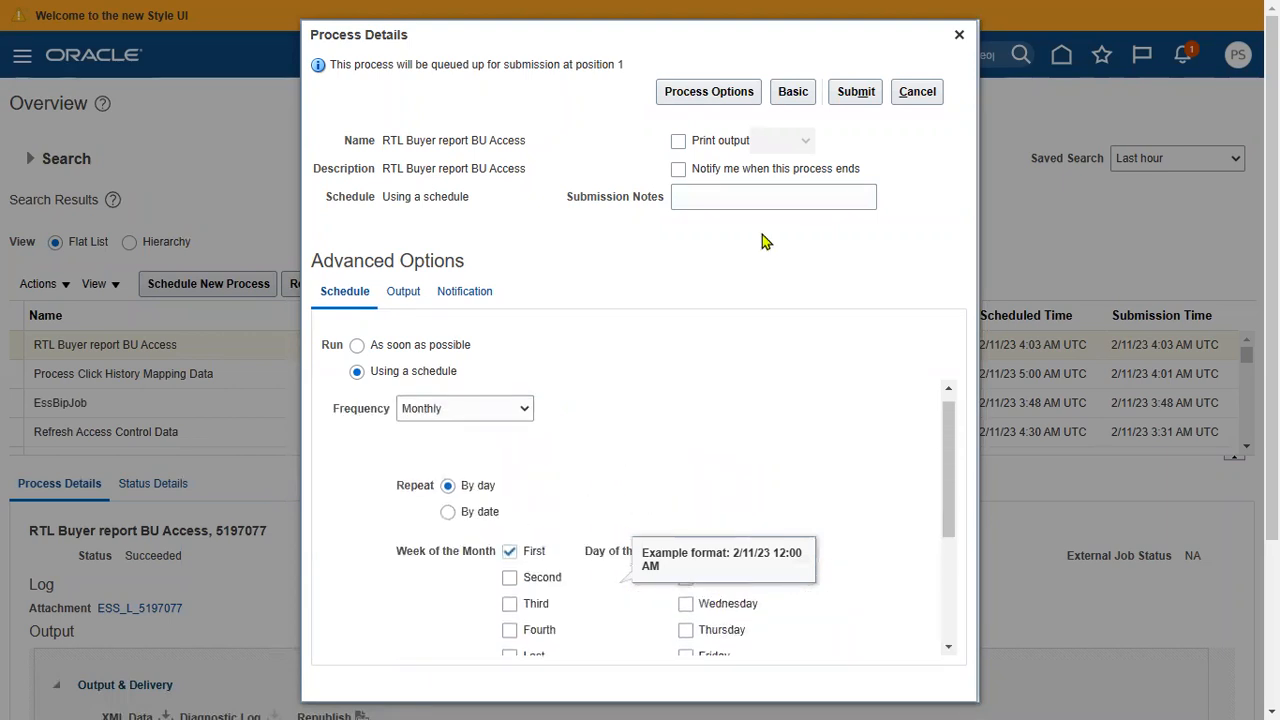
click(856, 91)
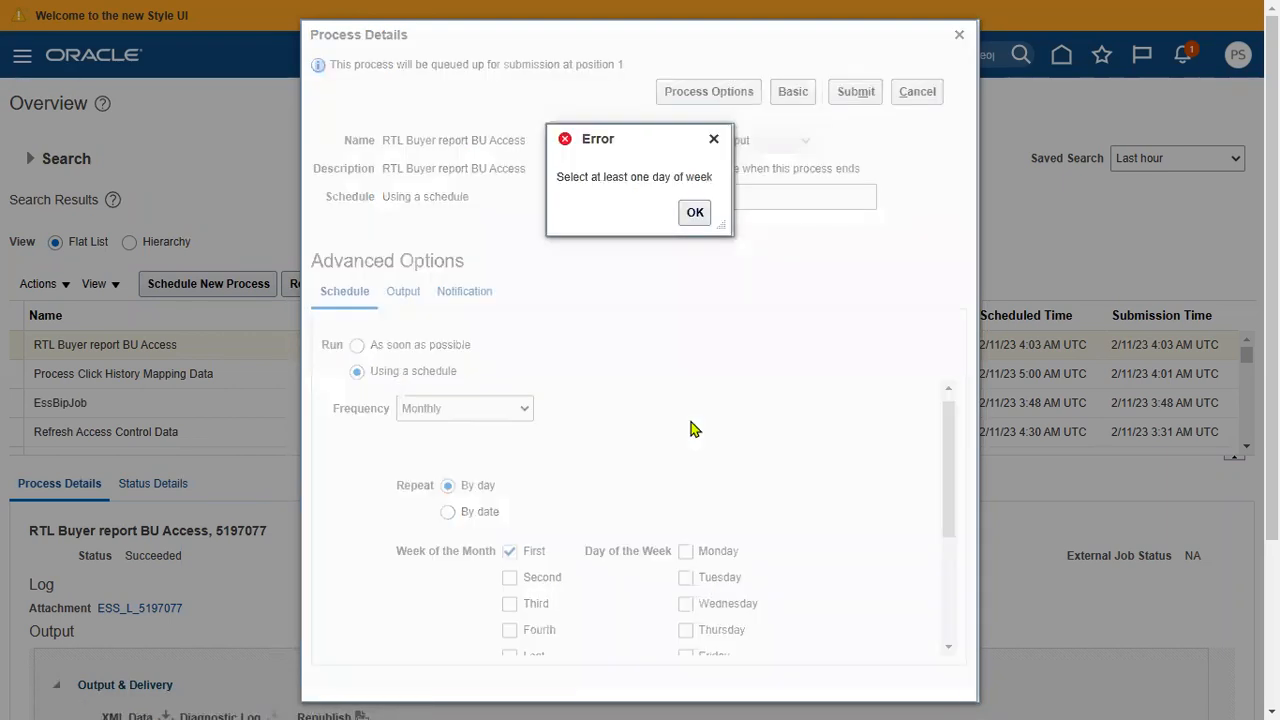
click(695, 214)
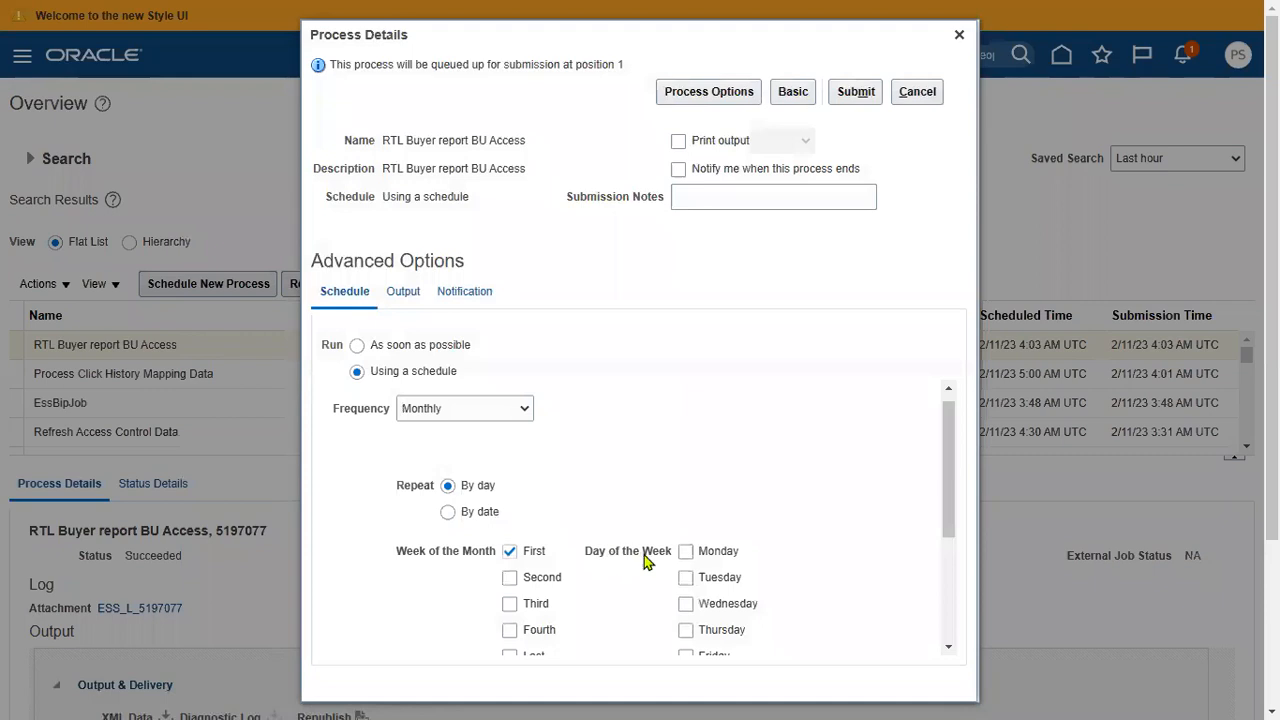
- Choose Wednesday as the day of the week for the monthly schedule and submit the process
drag(950, 519, 951, 558)
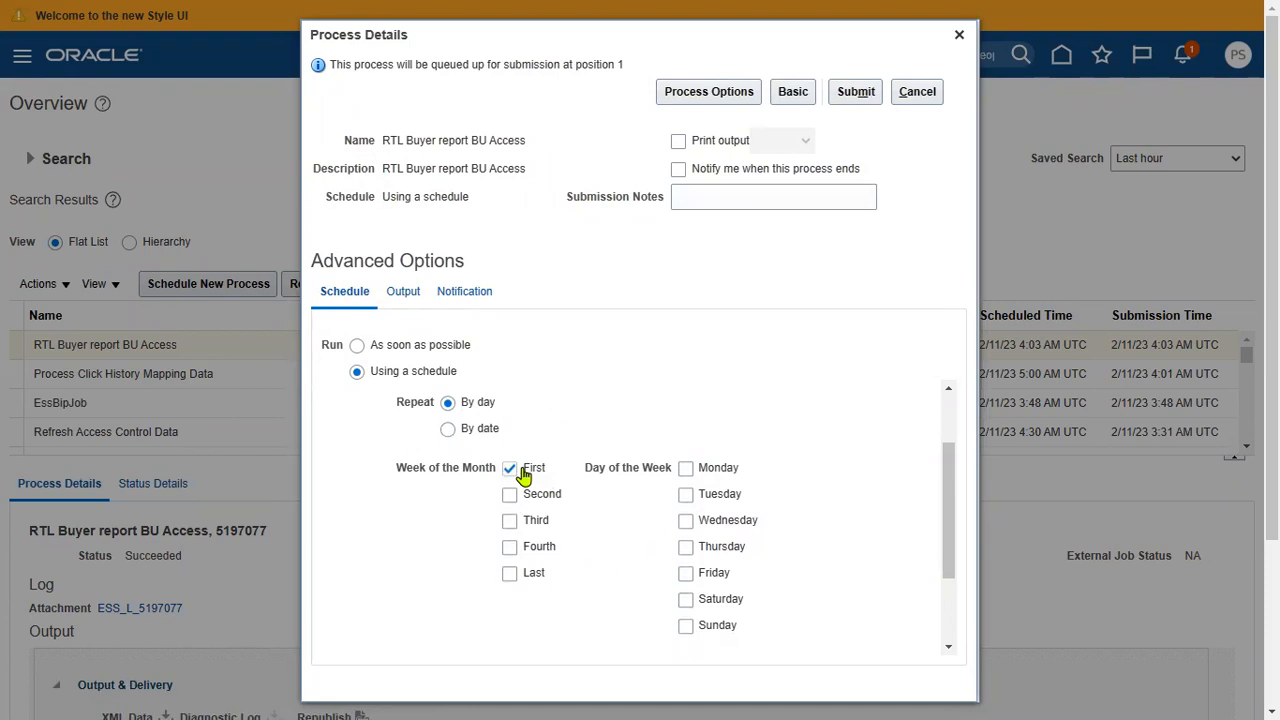
click(688, 522)
click(860, 95)
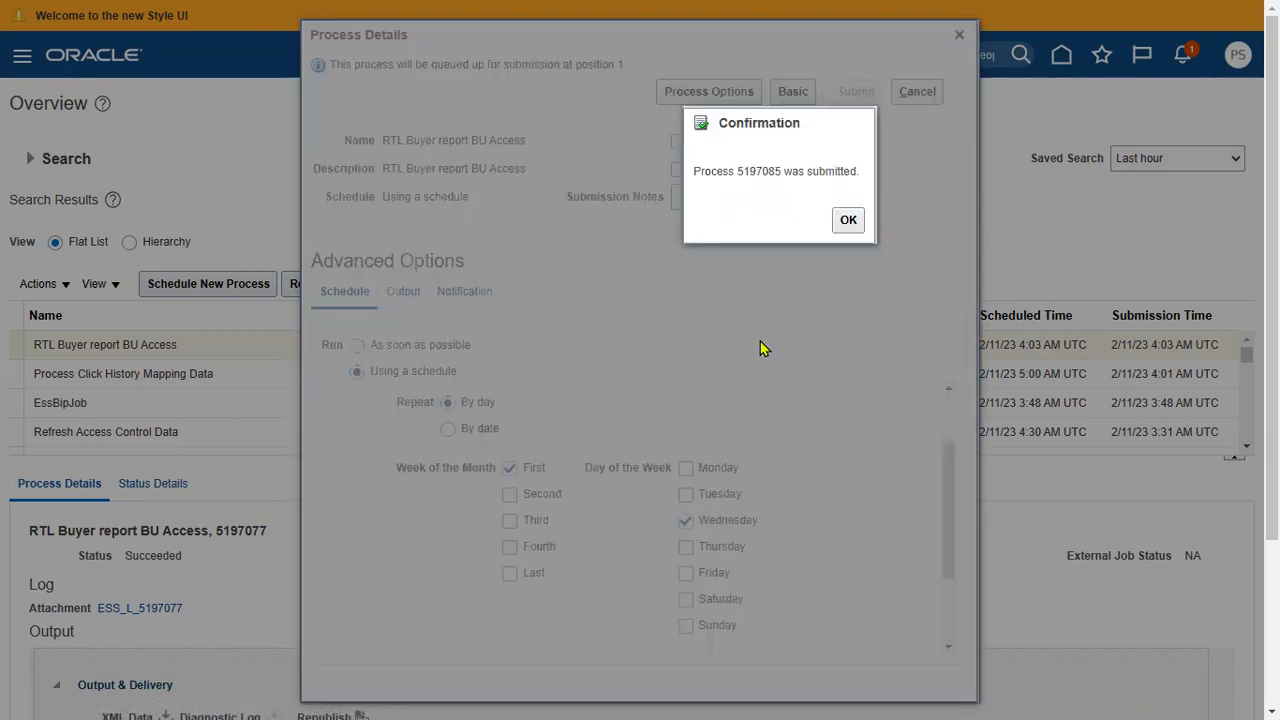
click(852, 222)
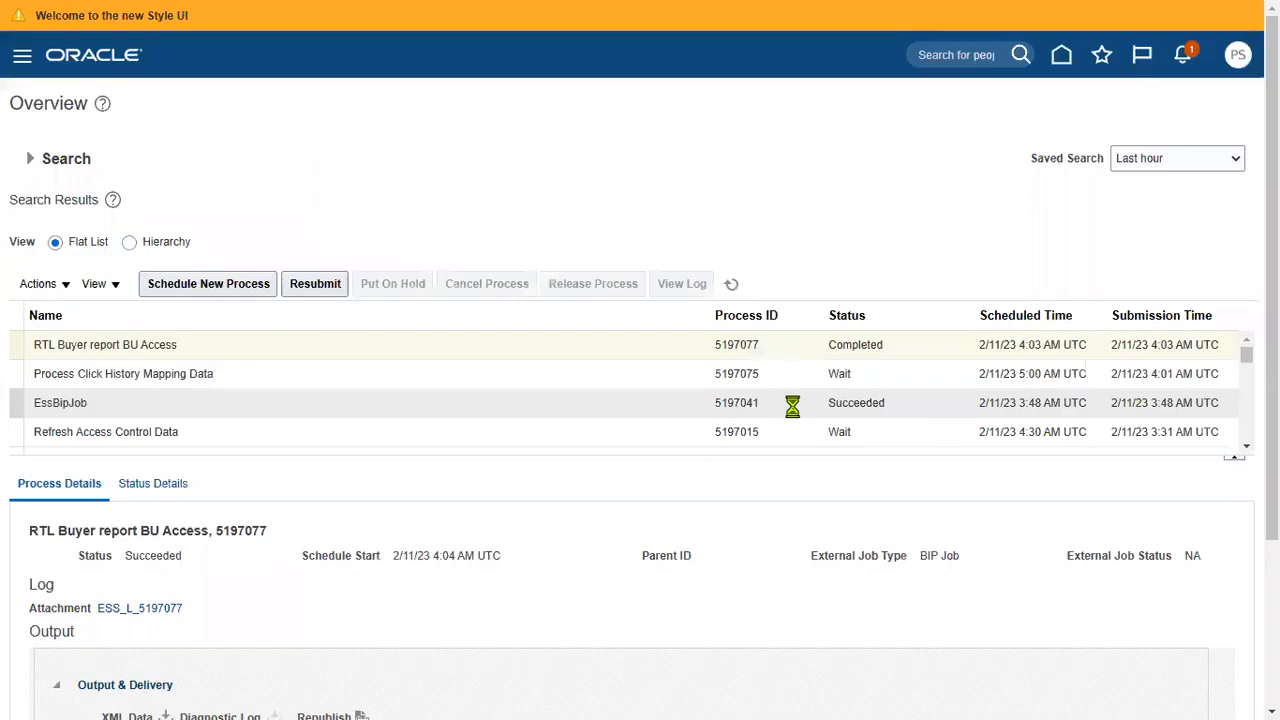
- Refresh the process list and examine the details of each RTL Buyer report BU Access process
click(731, 284)
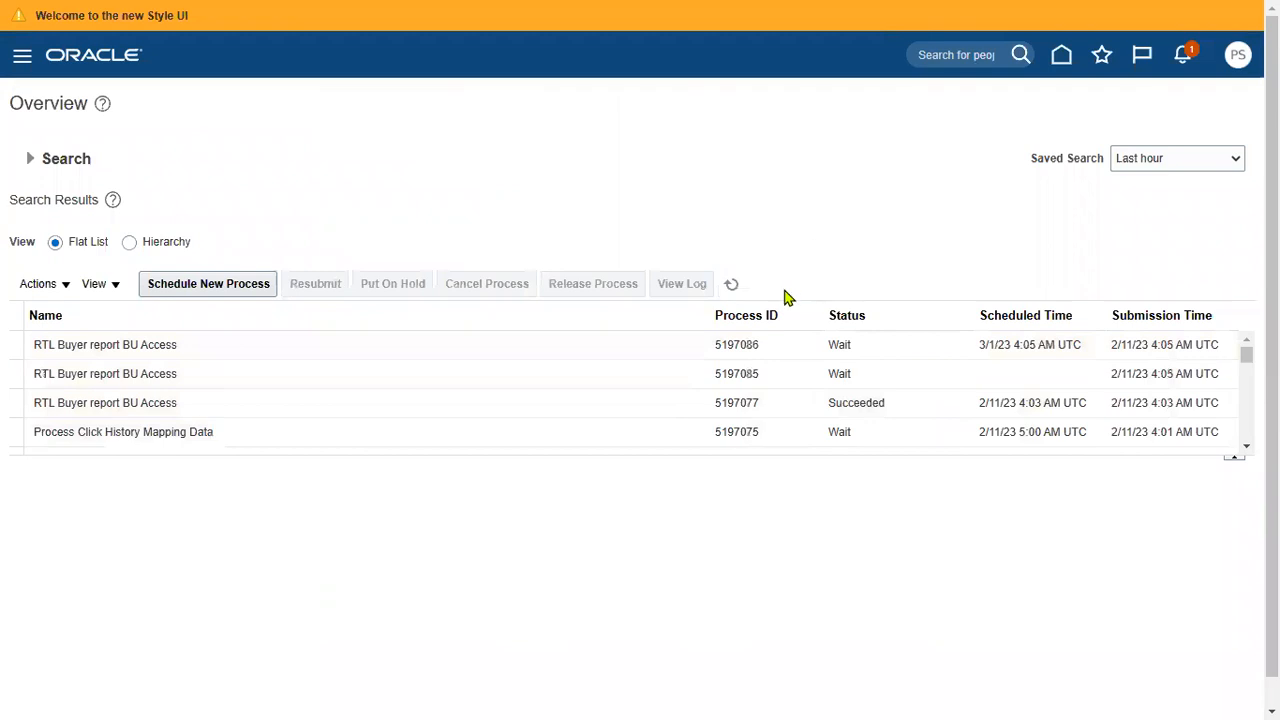
click(419, 345)
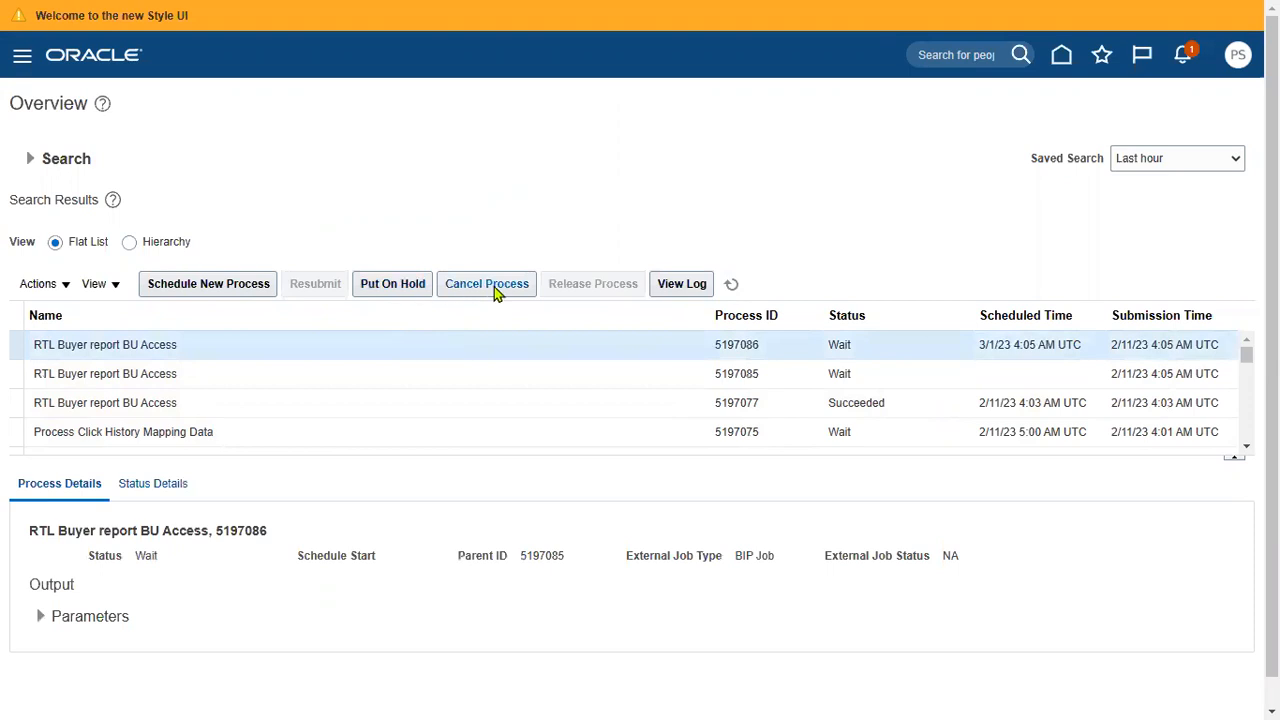
click(505, 378)
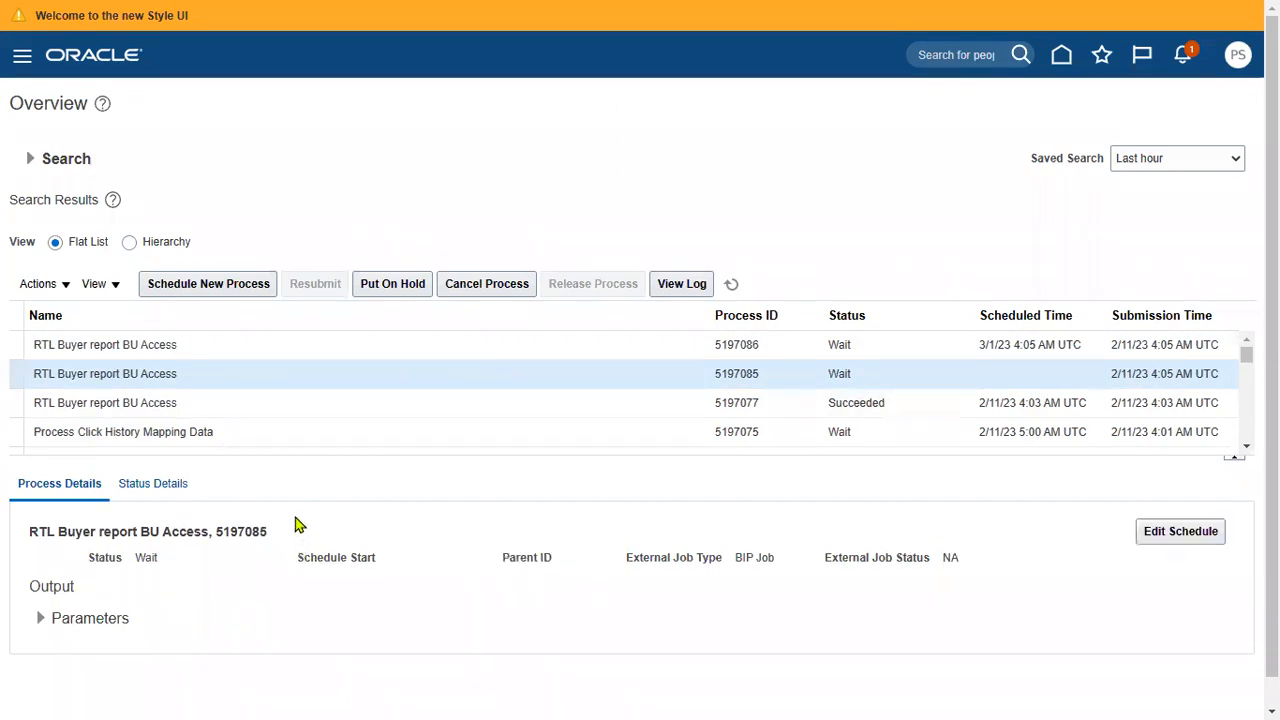
click(198, 408)
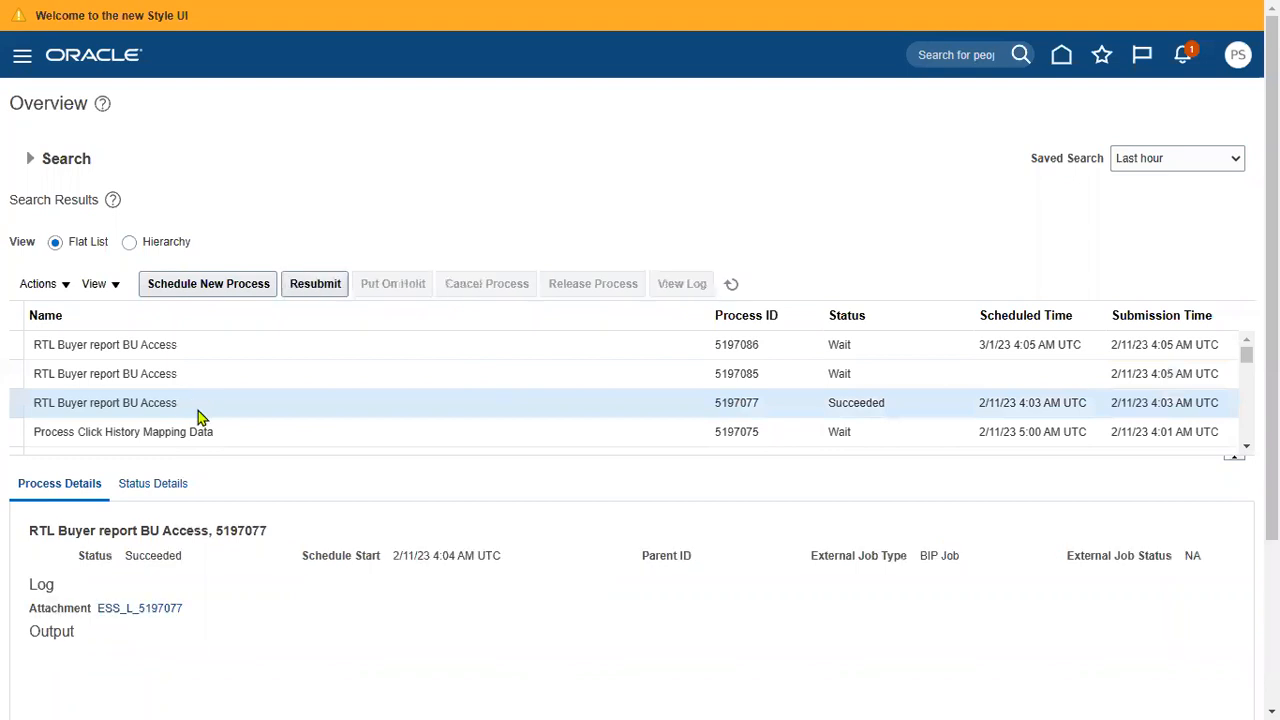
- Examine the log and output of the succeeded RTL Buyer report BU Access process and download BUYER_BI_REPORT.zip
scroll(364, 592, down, 1)
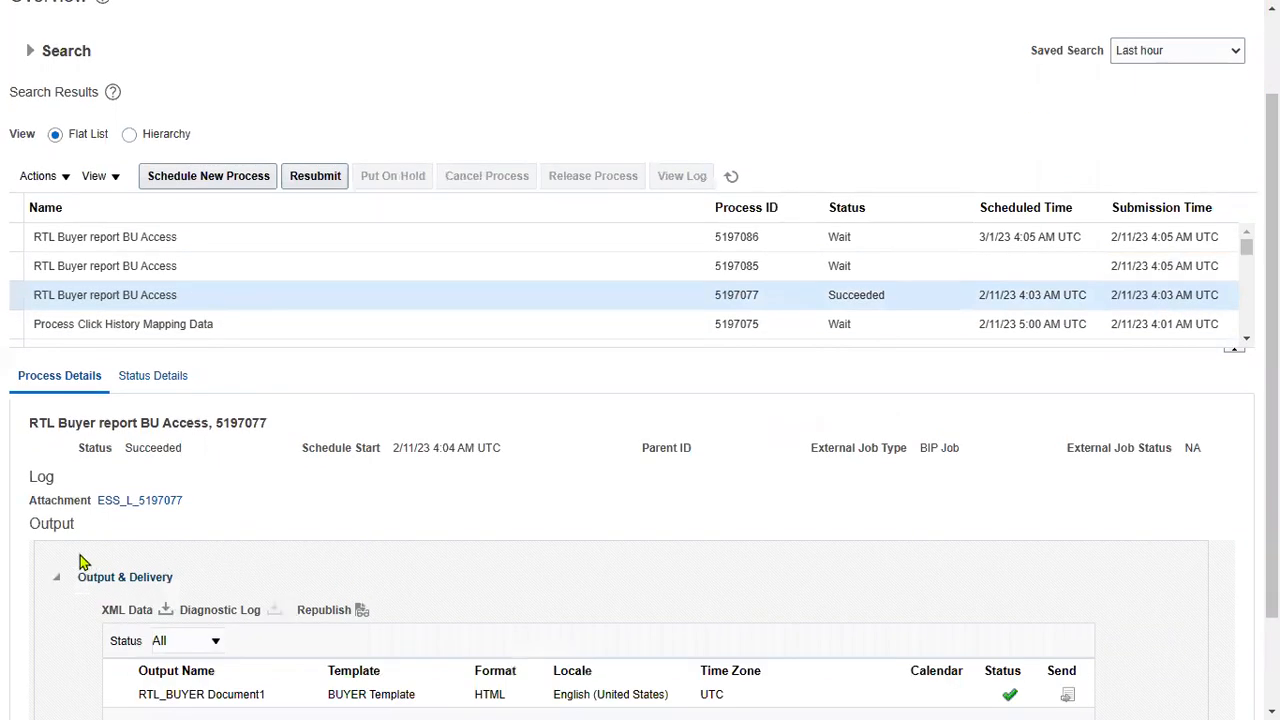
double_click(40, 477)
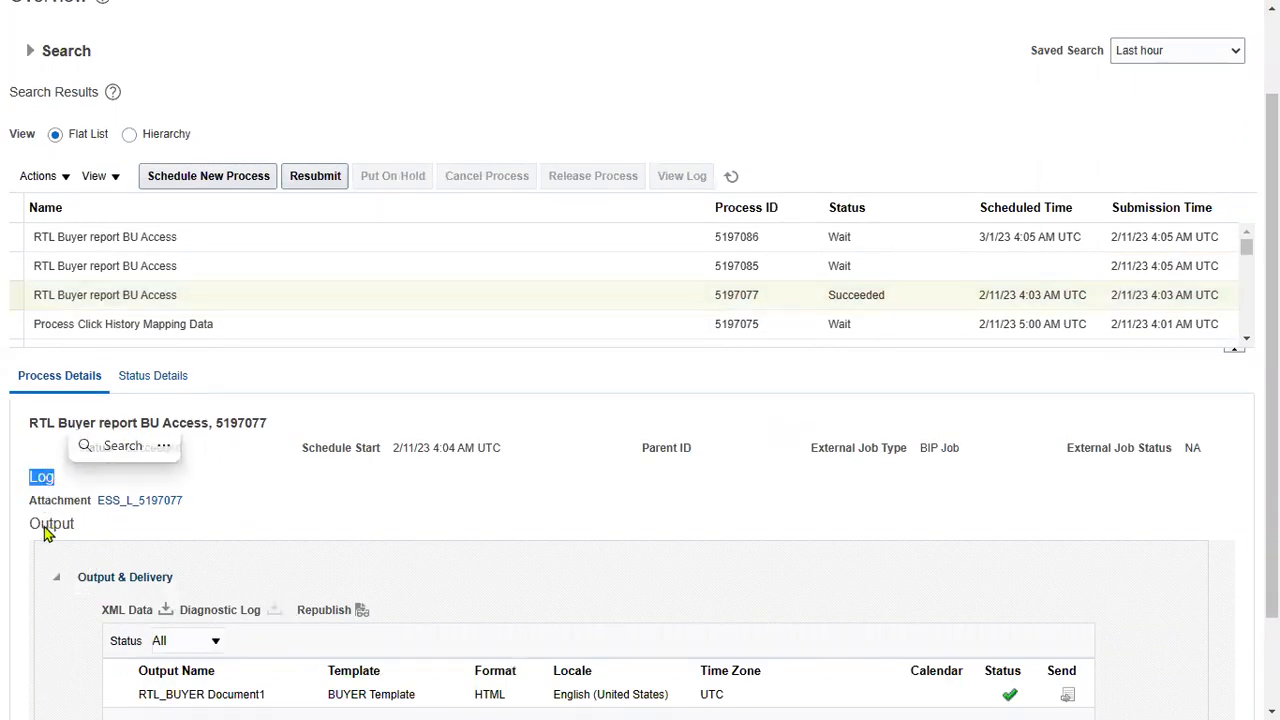
double_click(35, 526)
scroll(211, 640, down, 1)
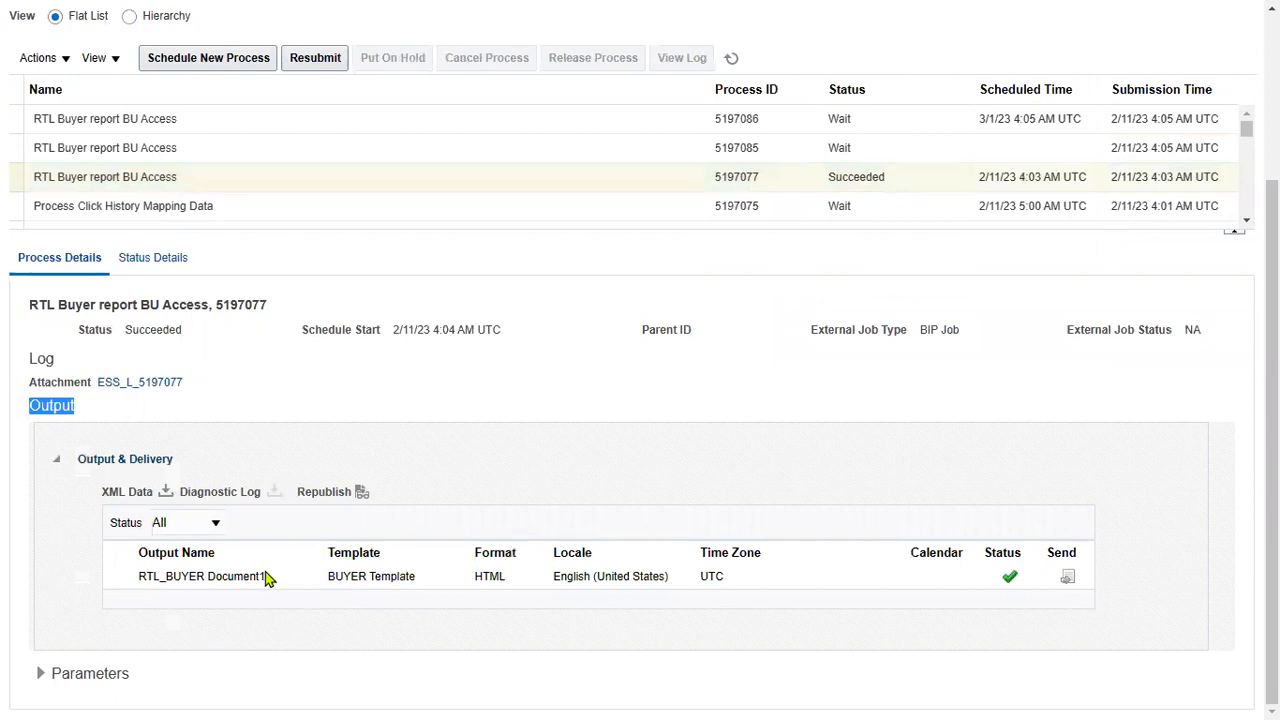
double_click(40, 358)
click(80, 364)
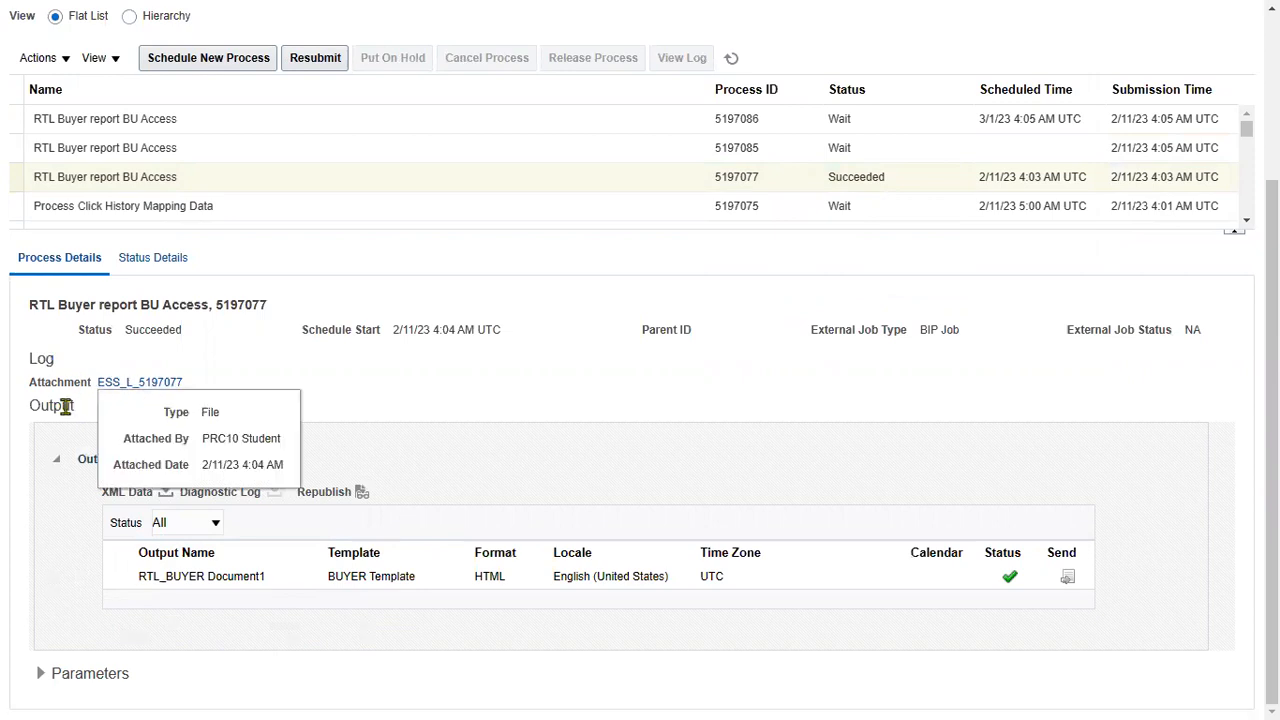
click(220, 577)
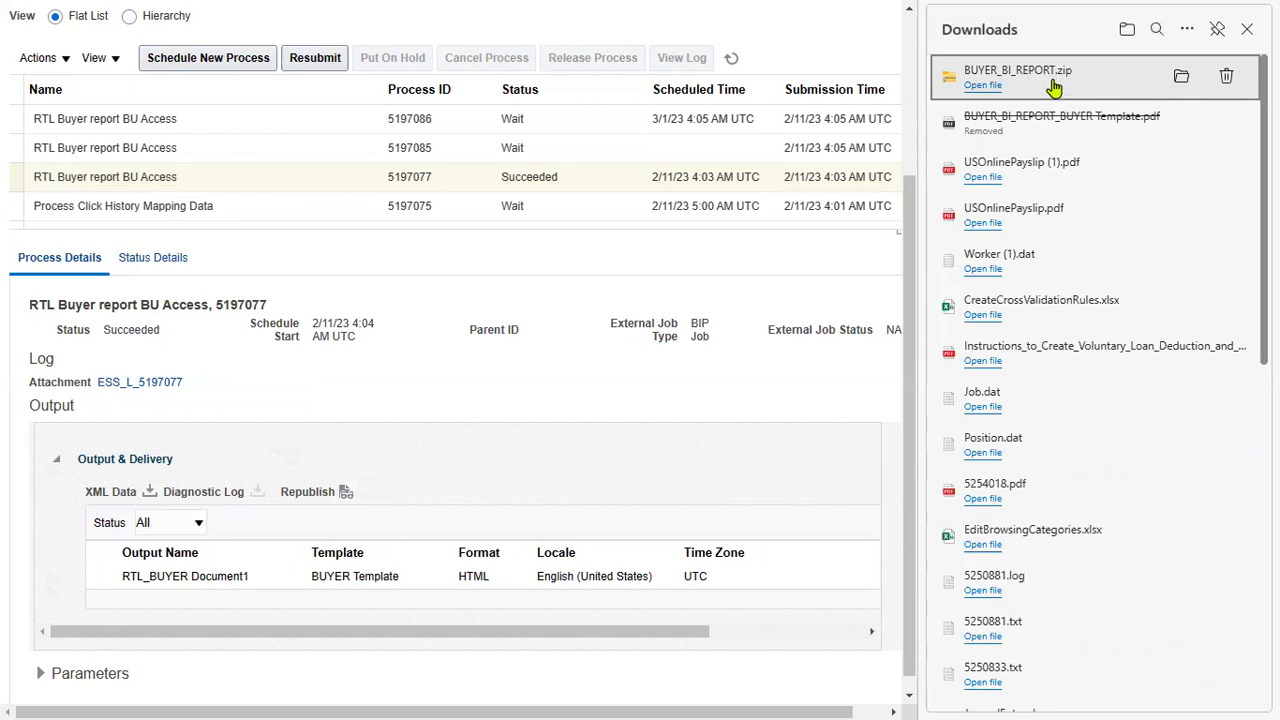
click(1247, 29)
- Republish the process output, export the BUYER Template report as PDF and open the downloaded file
click(365, 500)
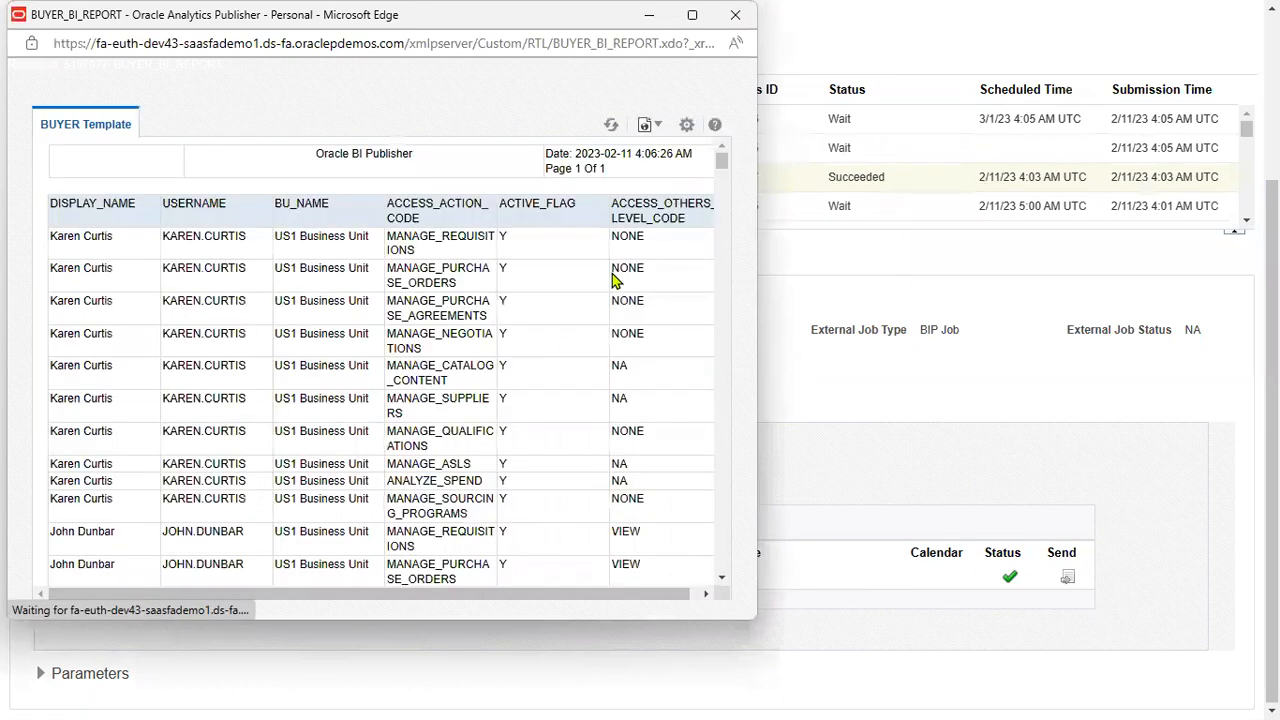
click(687, 126)
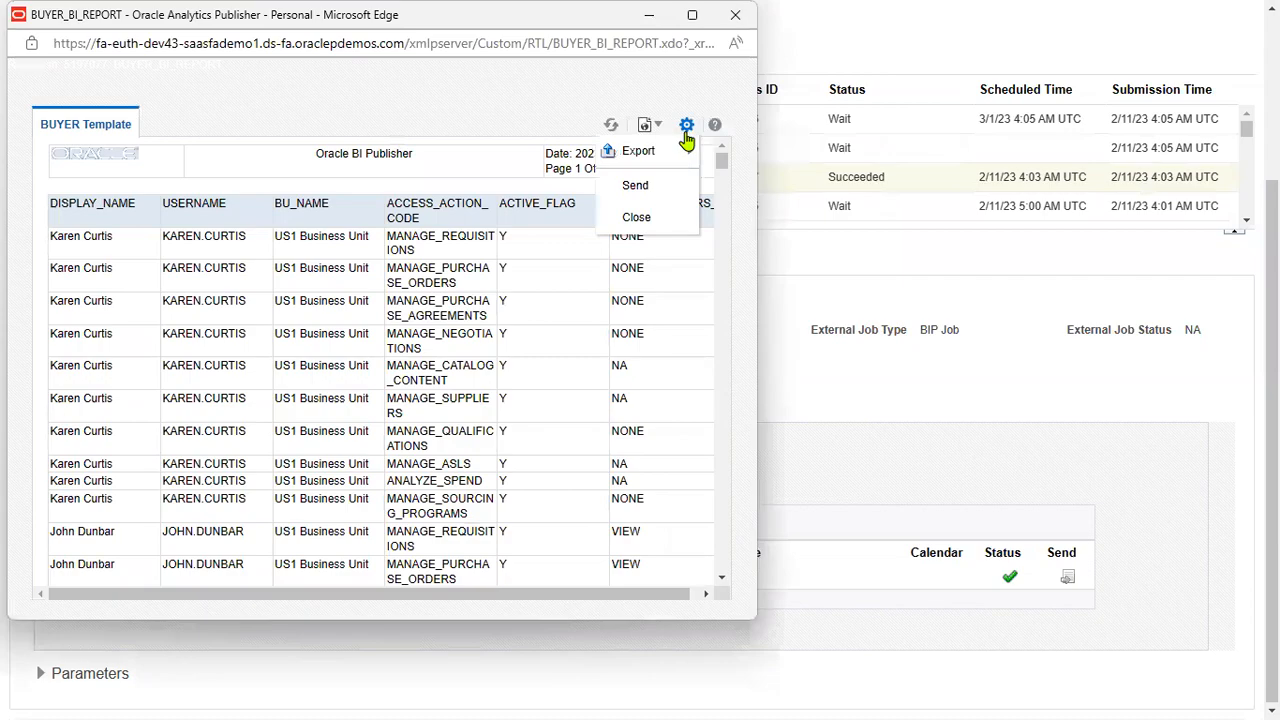
mouse_move(674, 148)
click(497, 186)
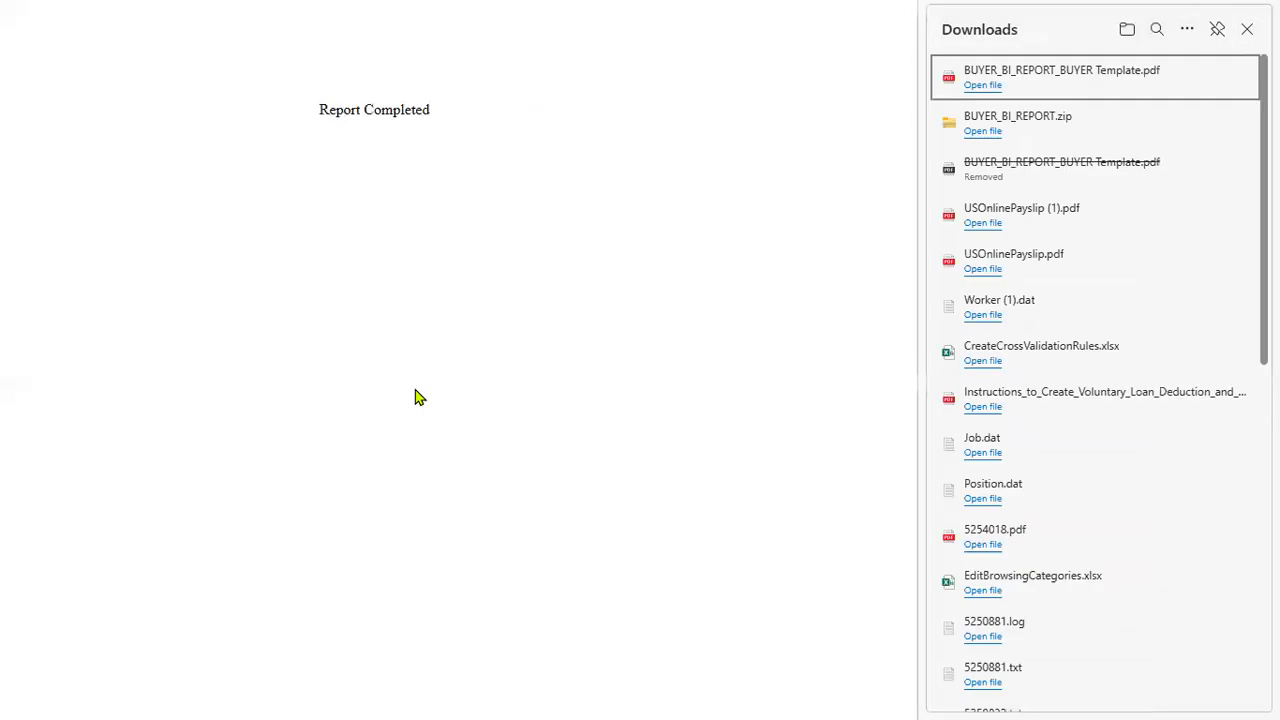
click(984, 86)
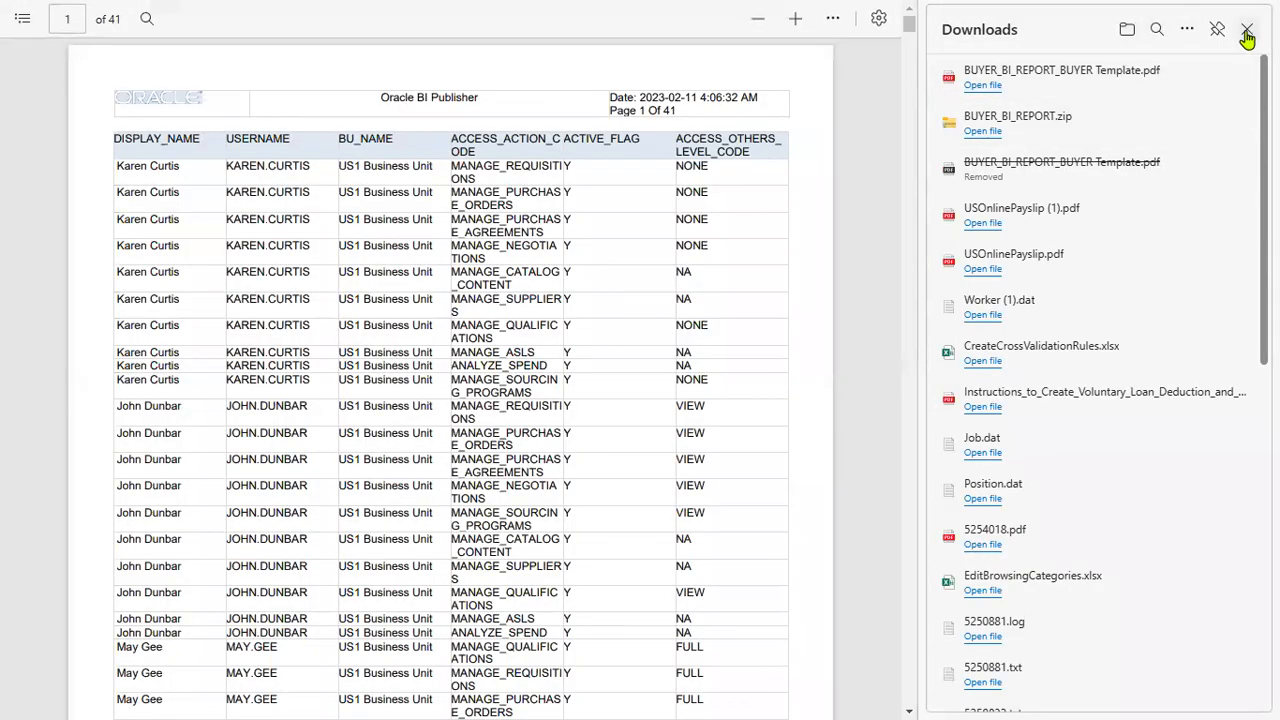
click(1247, 30)
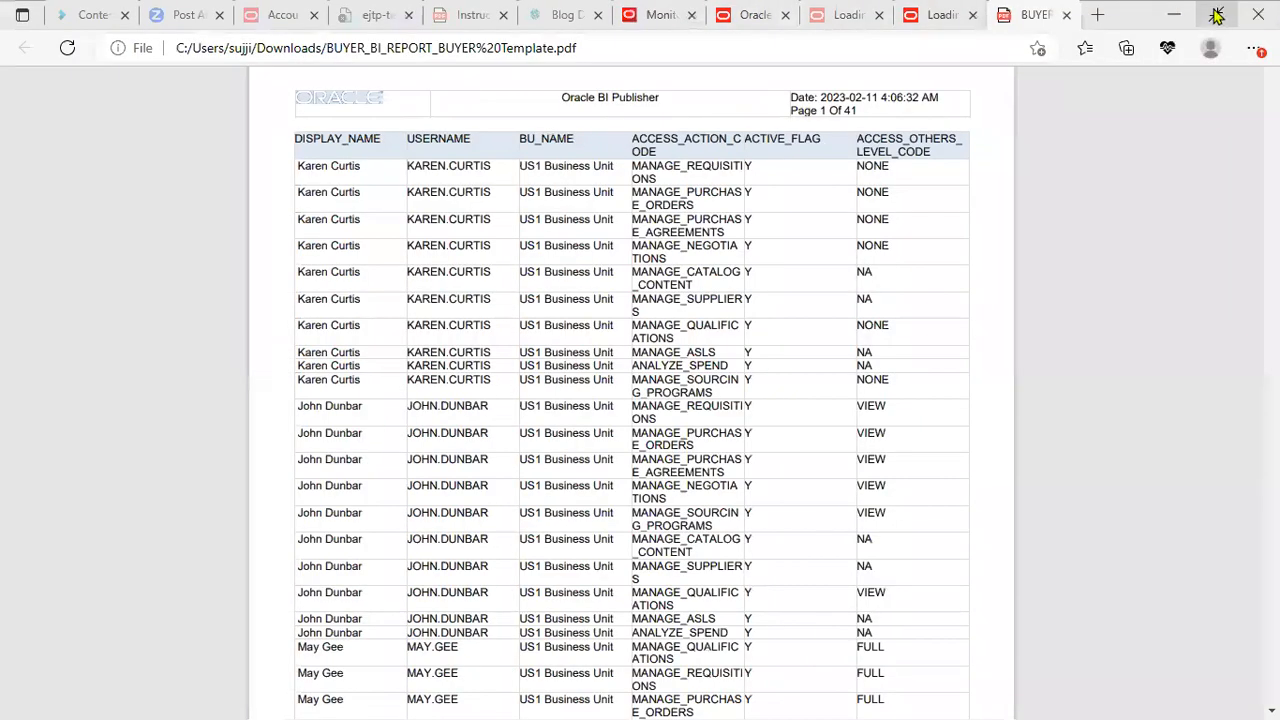
click(1215, 16)
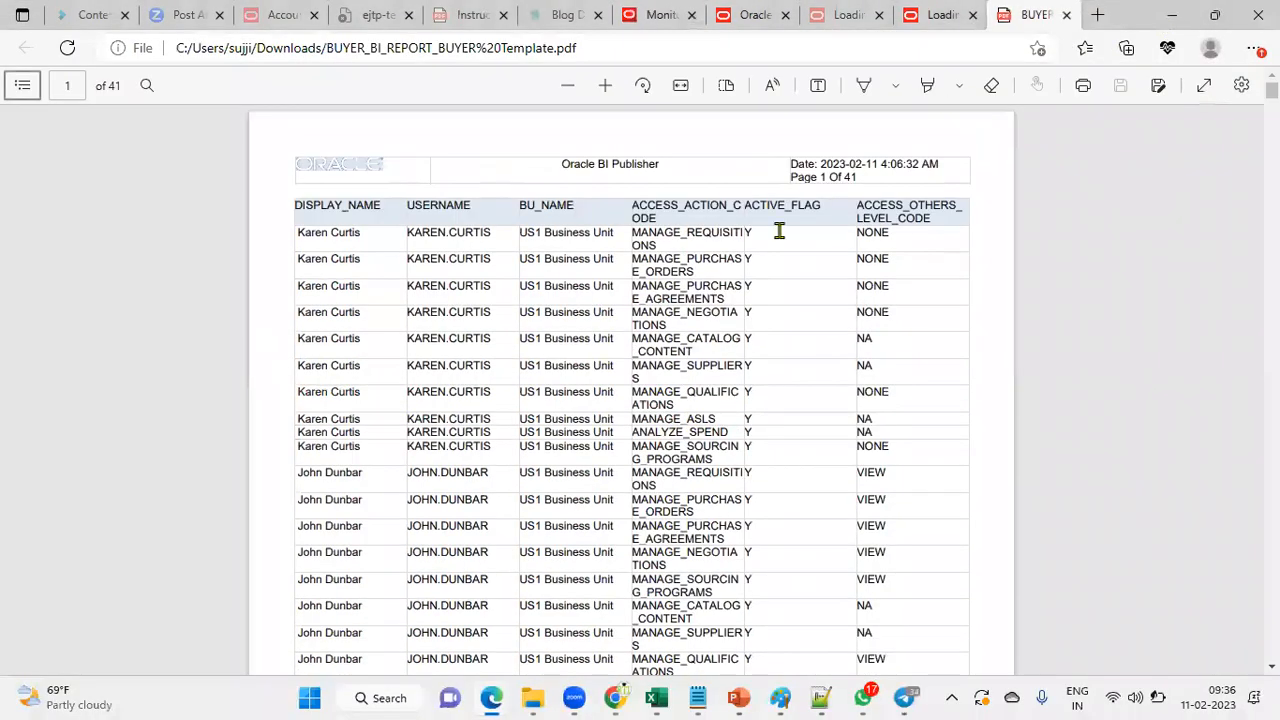
- Leave the exported PDF and return to the scheduled processes overview
click(948, 17)
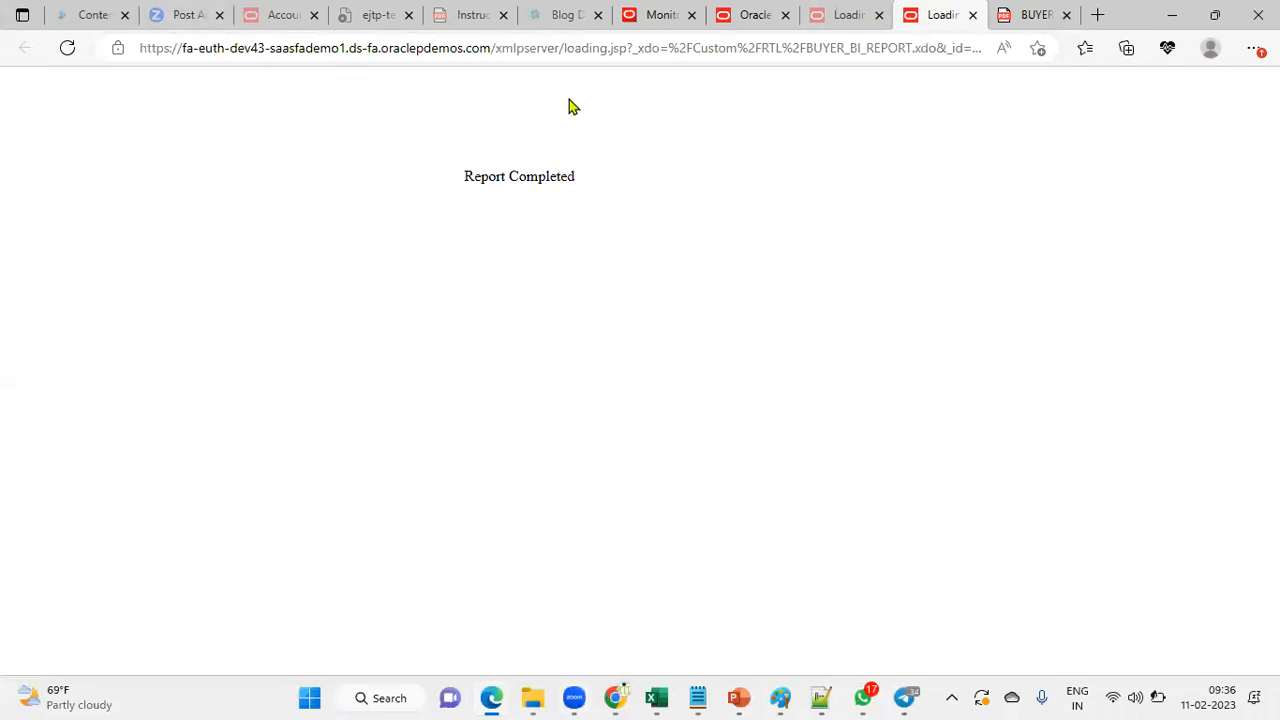
click(657, 14)
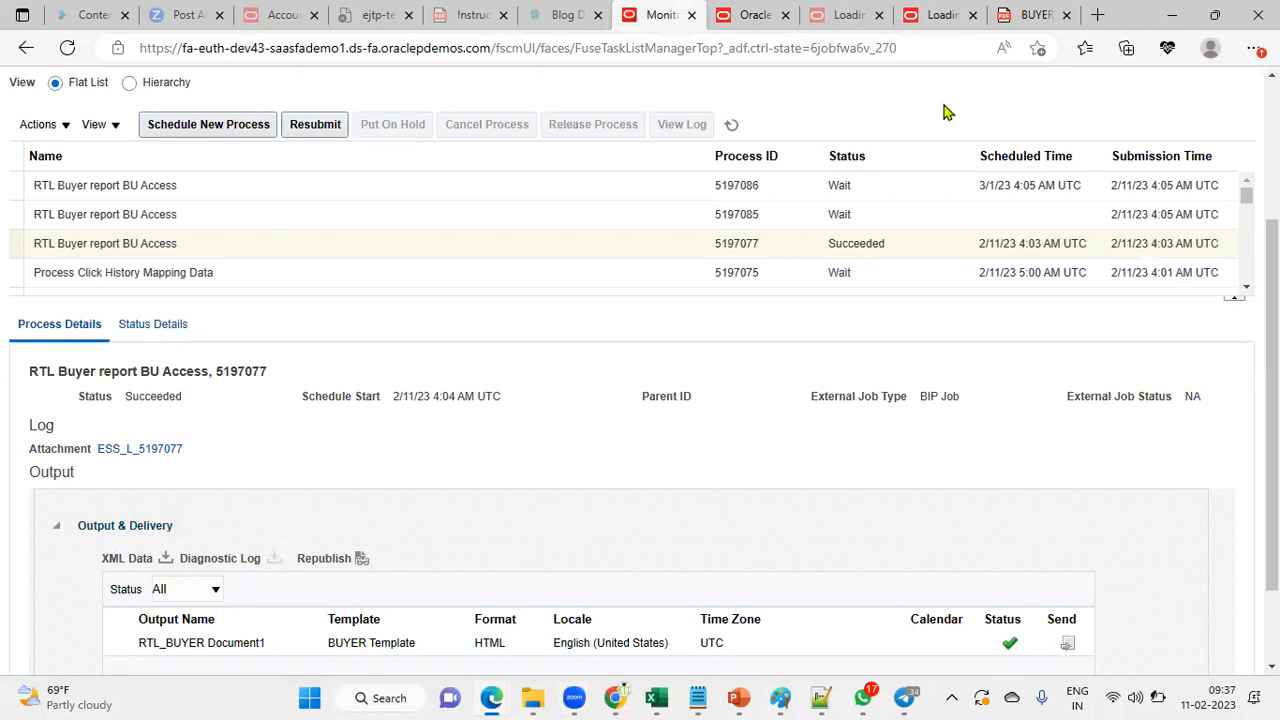
drag(1272, 300, 1272, 160)
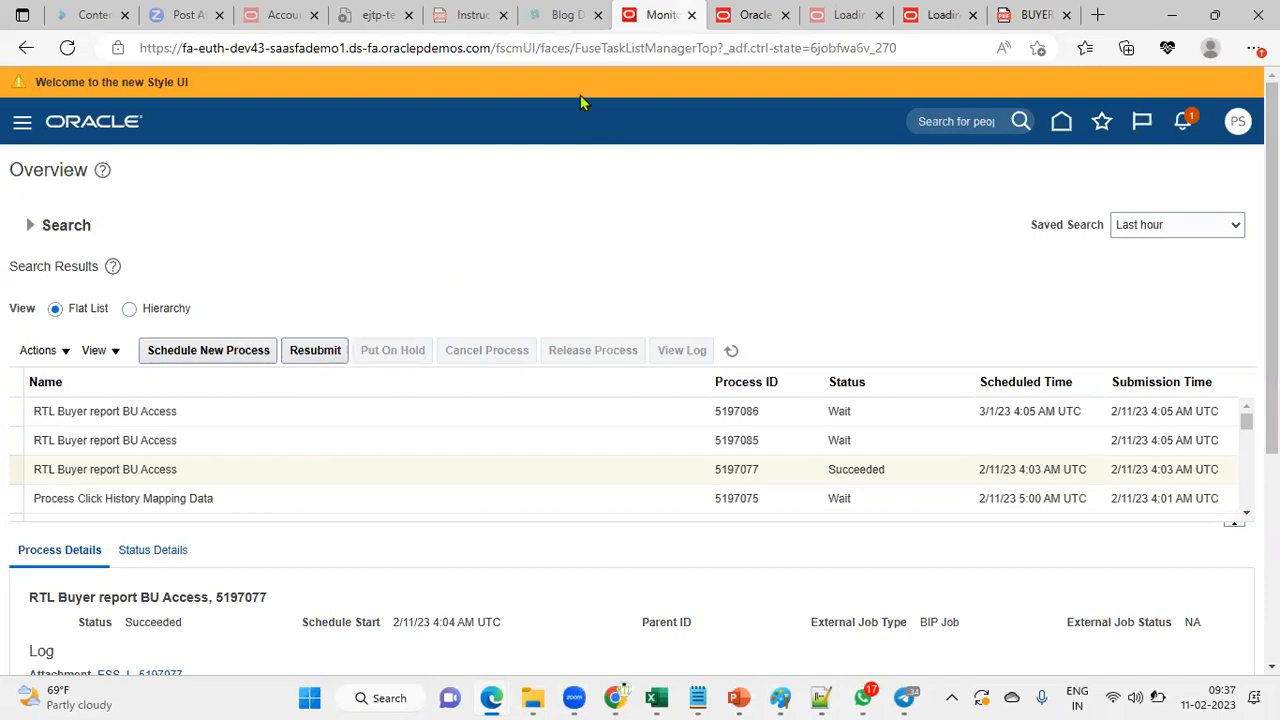
- Leave the Schedule Report Job page and open the catalog at /Shared Folders/Custom/RTL
key(ctrl+Tab)
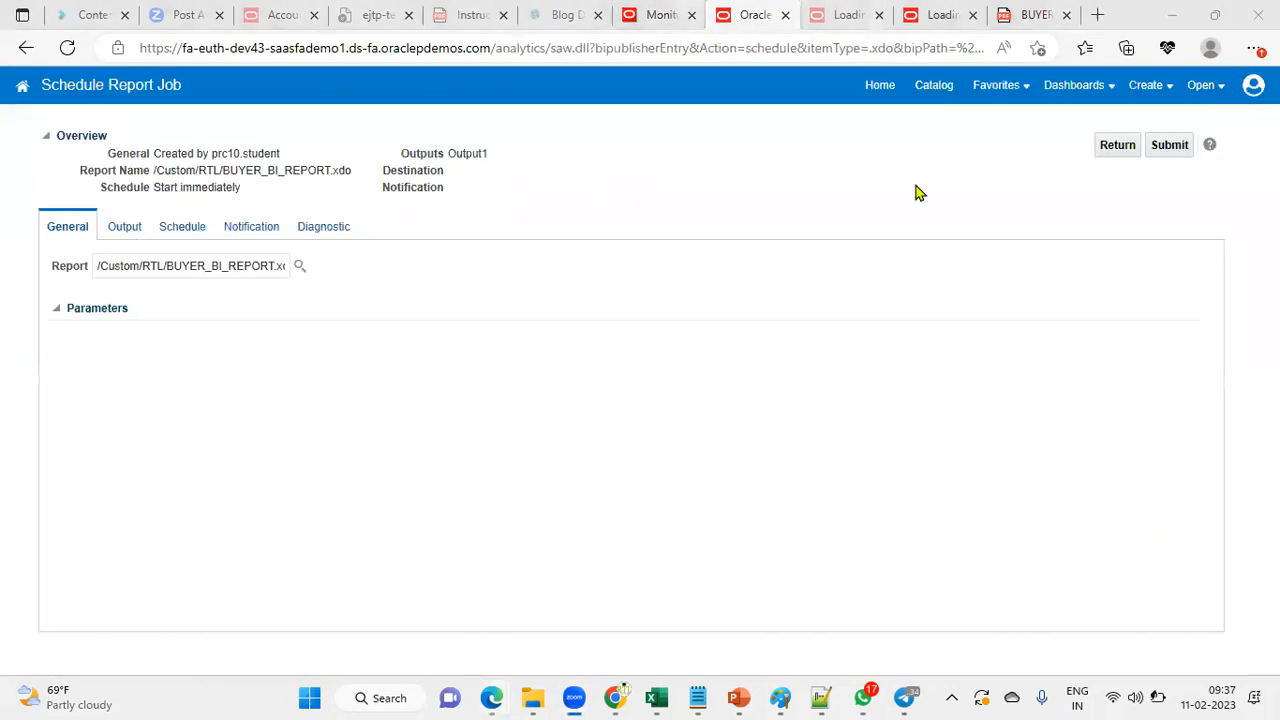
click(1118, 146)
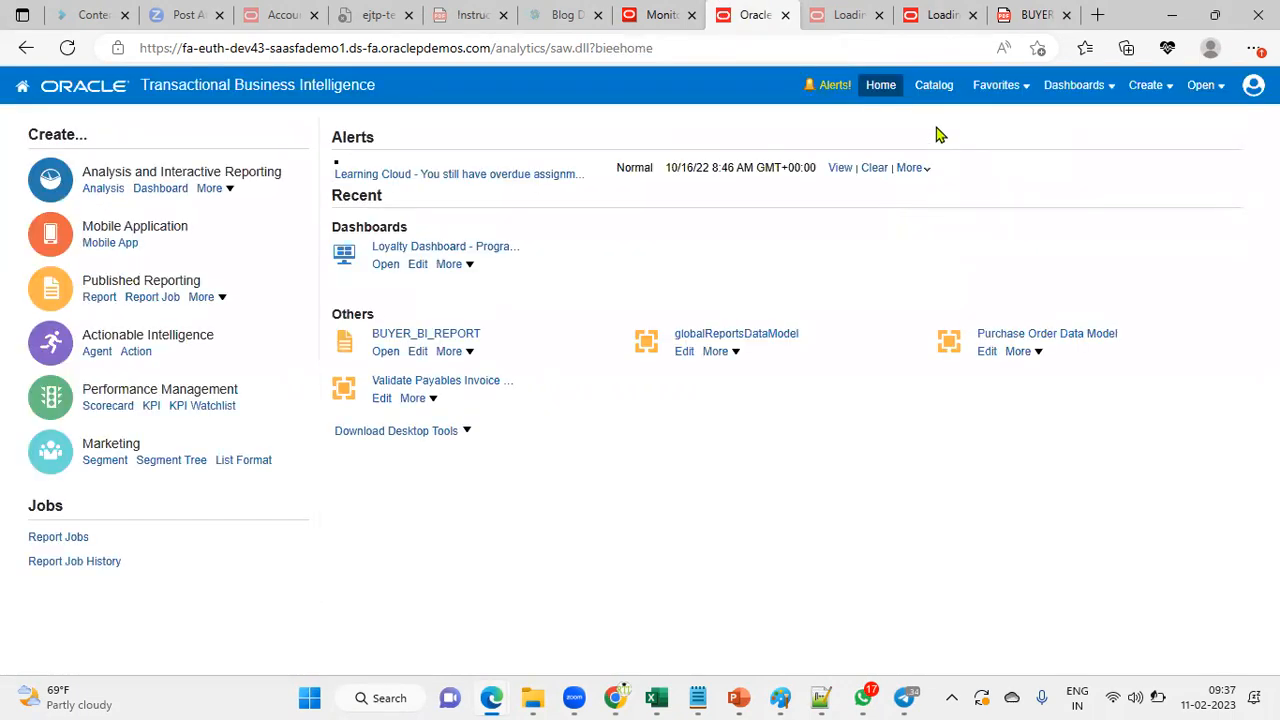
click(934, 86)
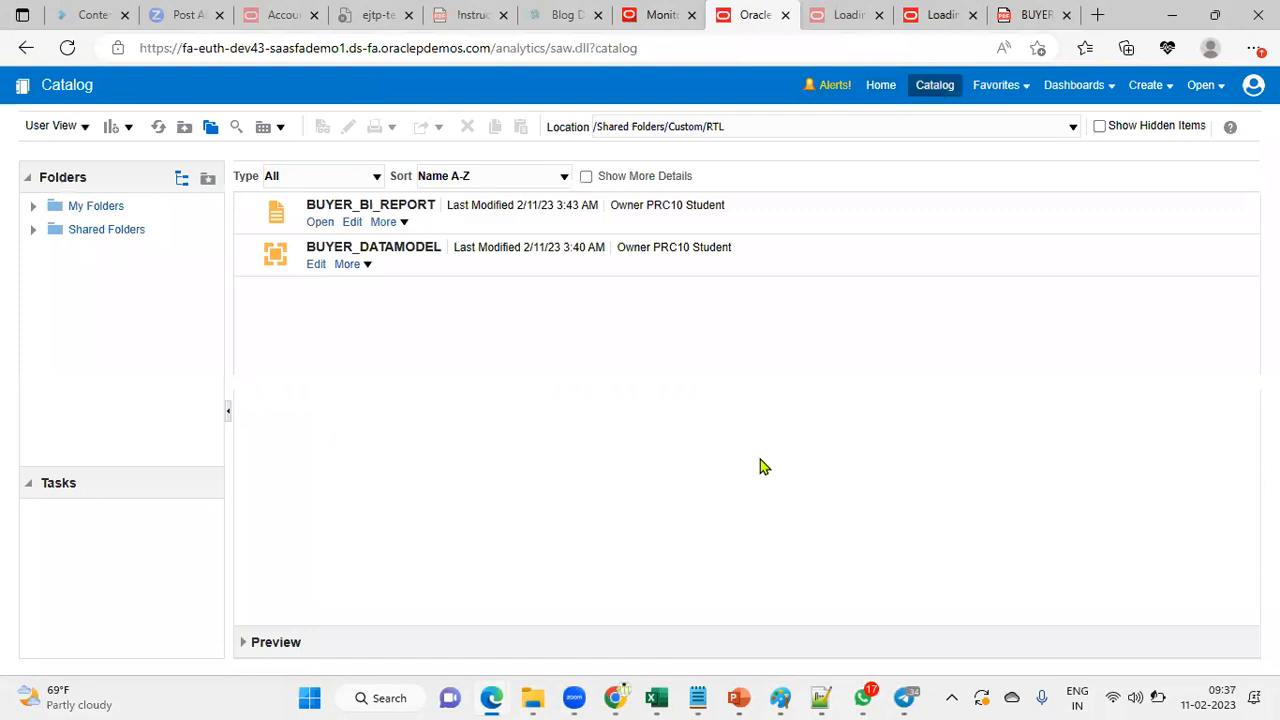
- Archive BUYER_BI_REPORT from the RTL folder with permissions and timestamps kept
click(403, 223)
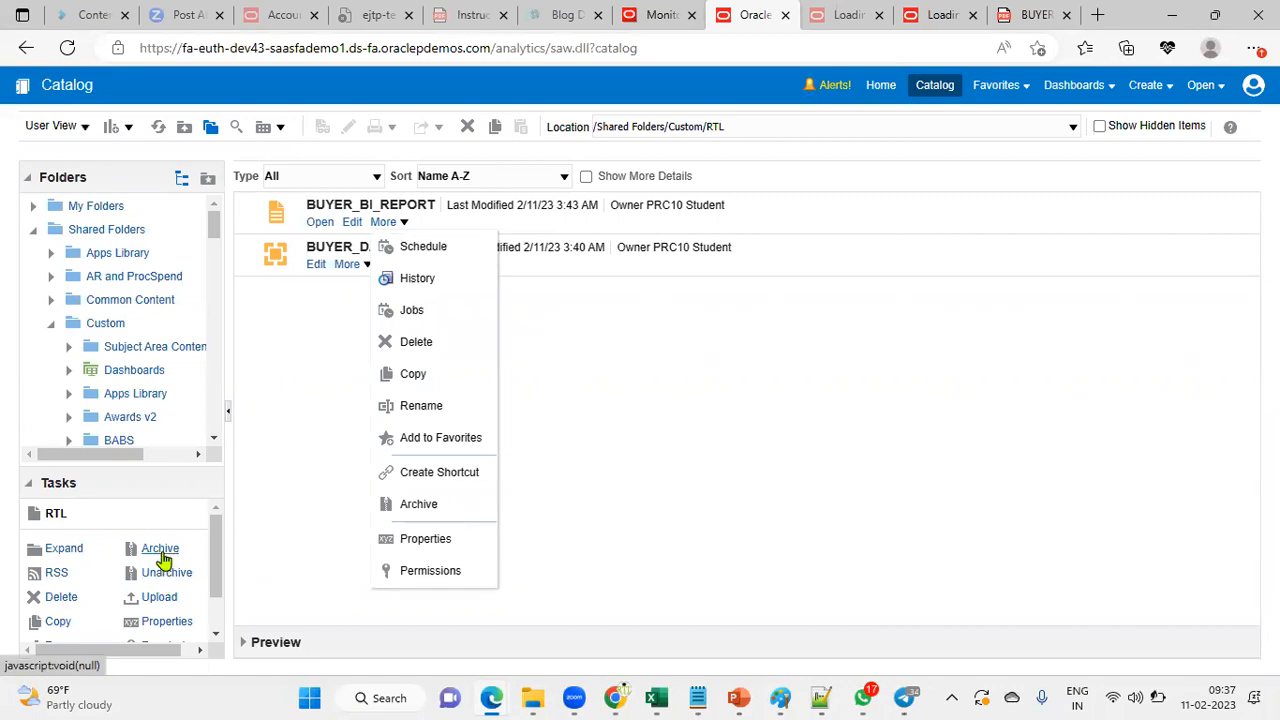
click(418, 504)
click(590, 354)
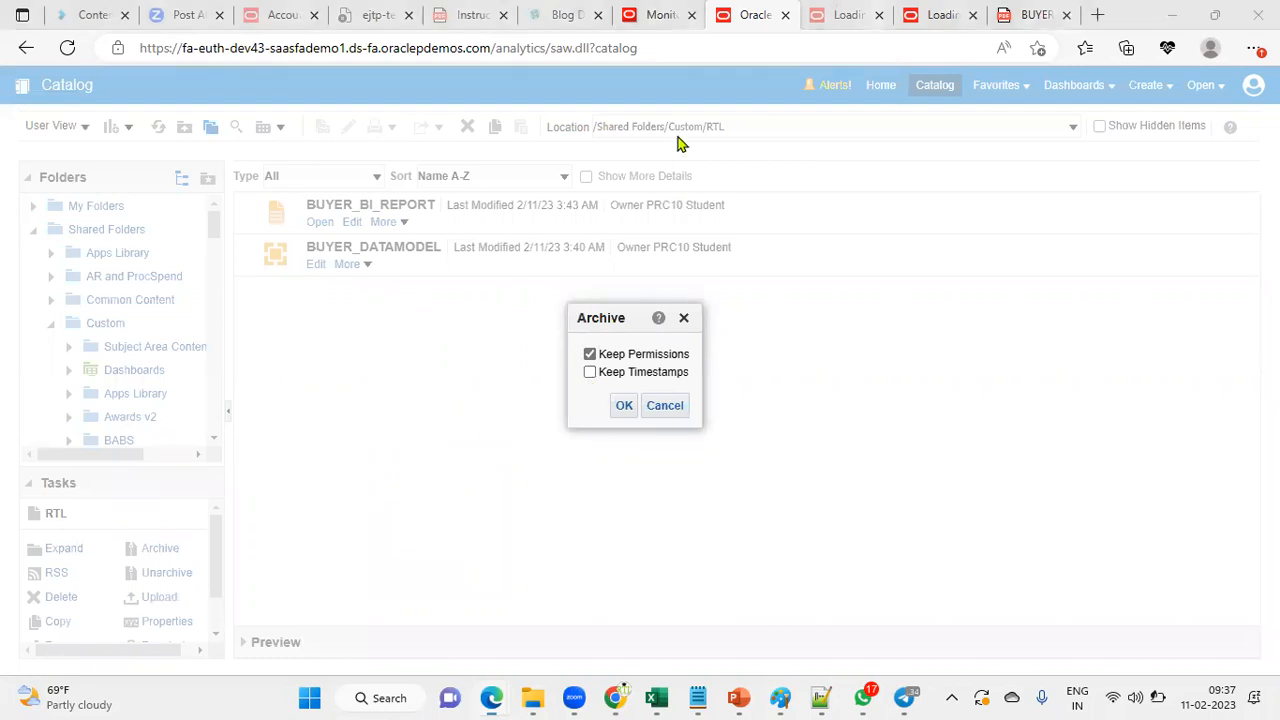
click(591, 375)
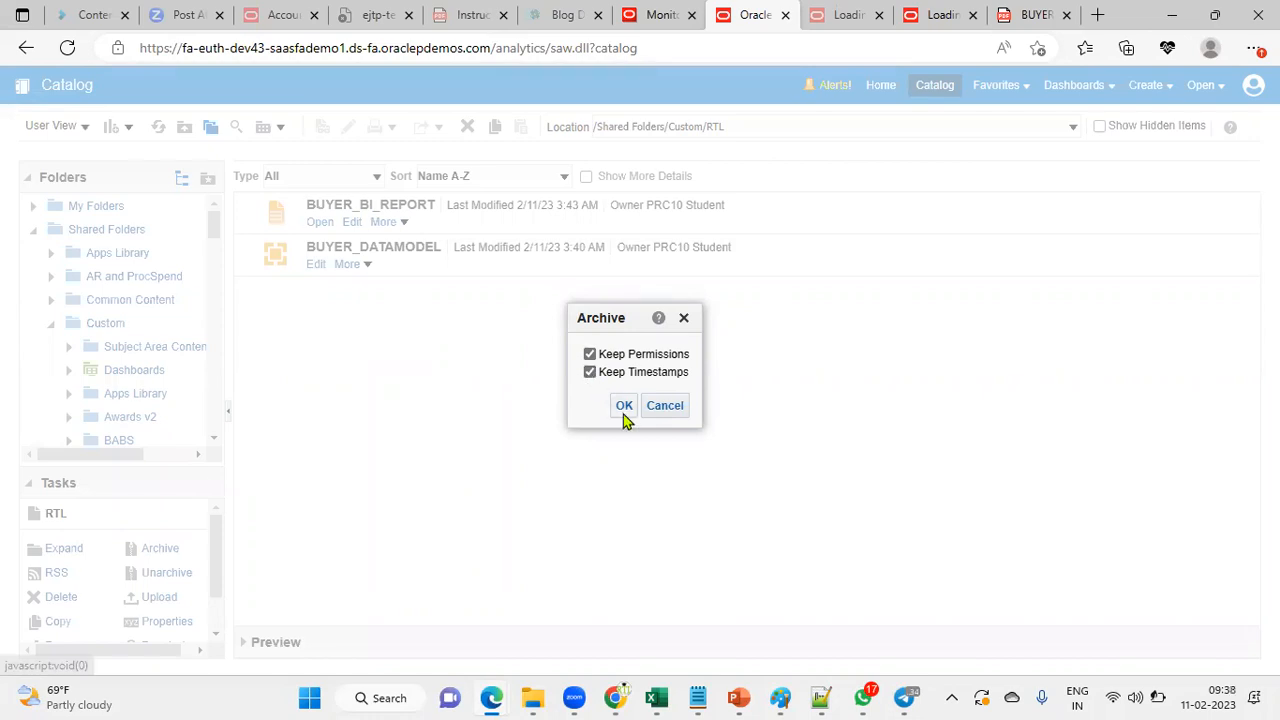
click(624, 406)
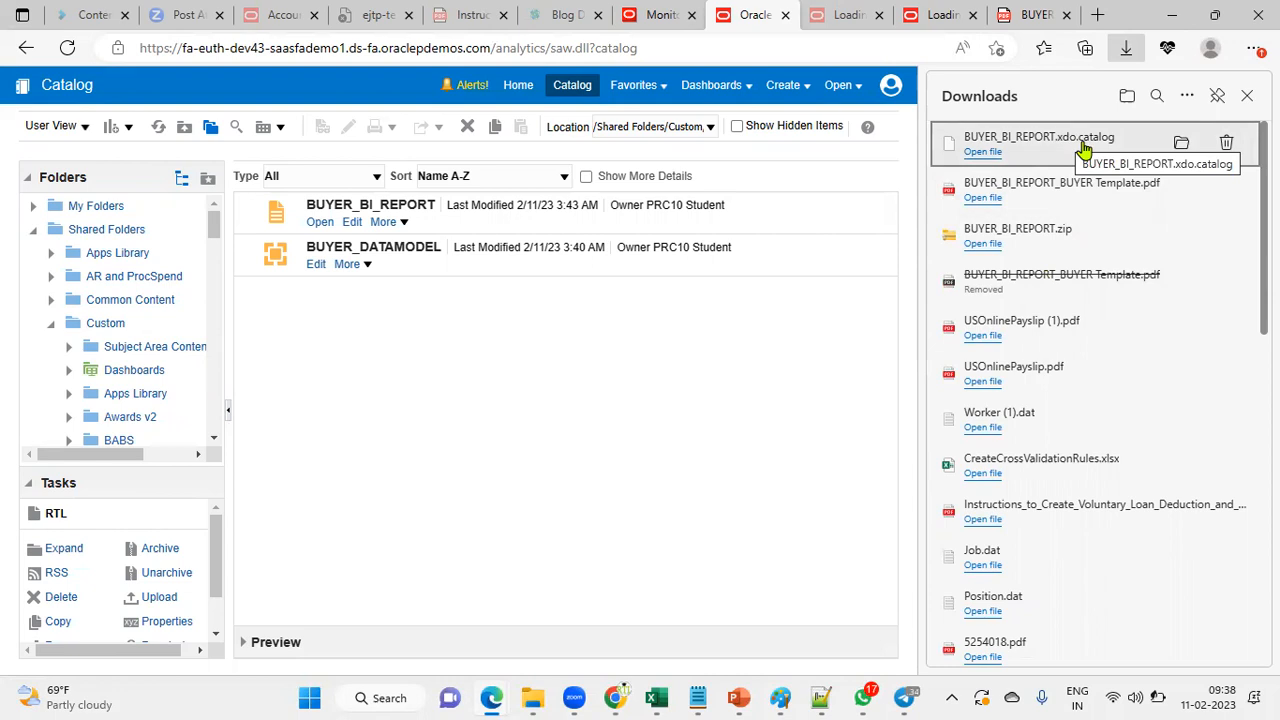
click(1247, 95)
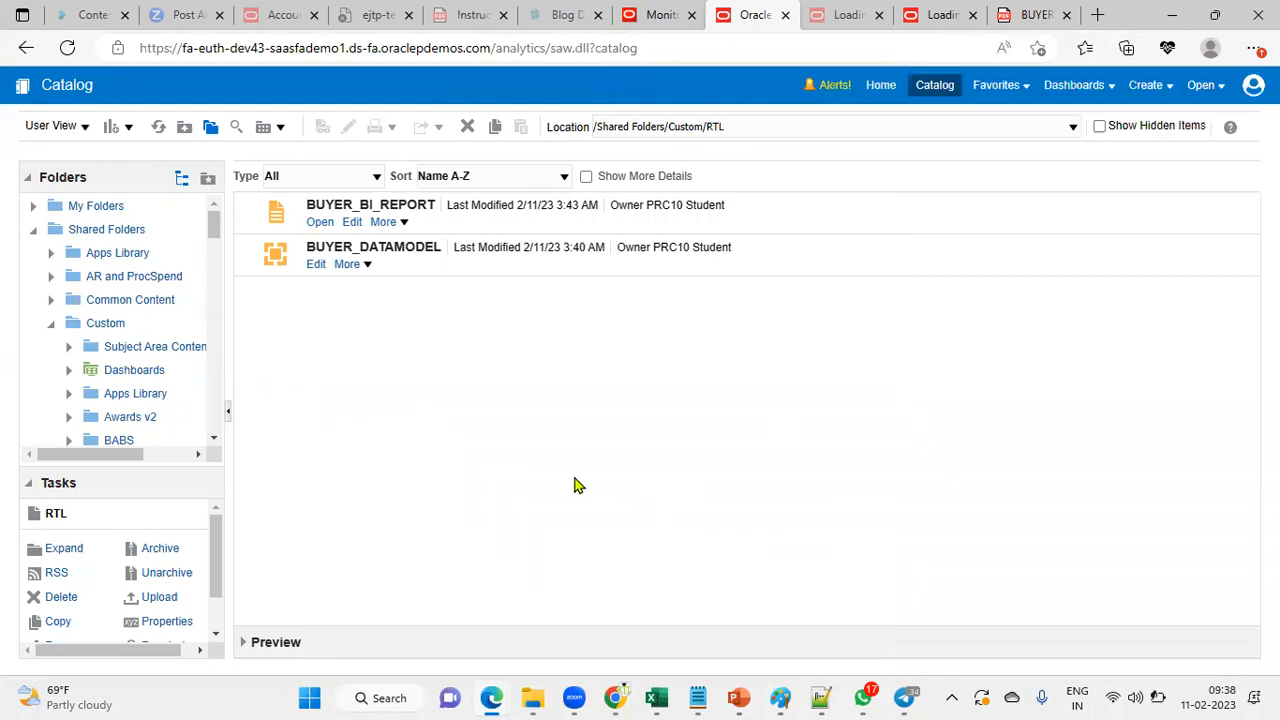
- Open the HCM folder under Shared Folders/Custom/Demo BI in the catalog
click(192, 49)
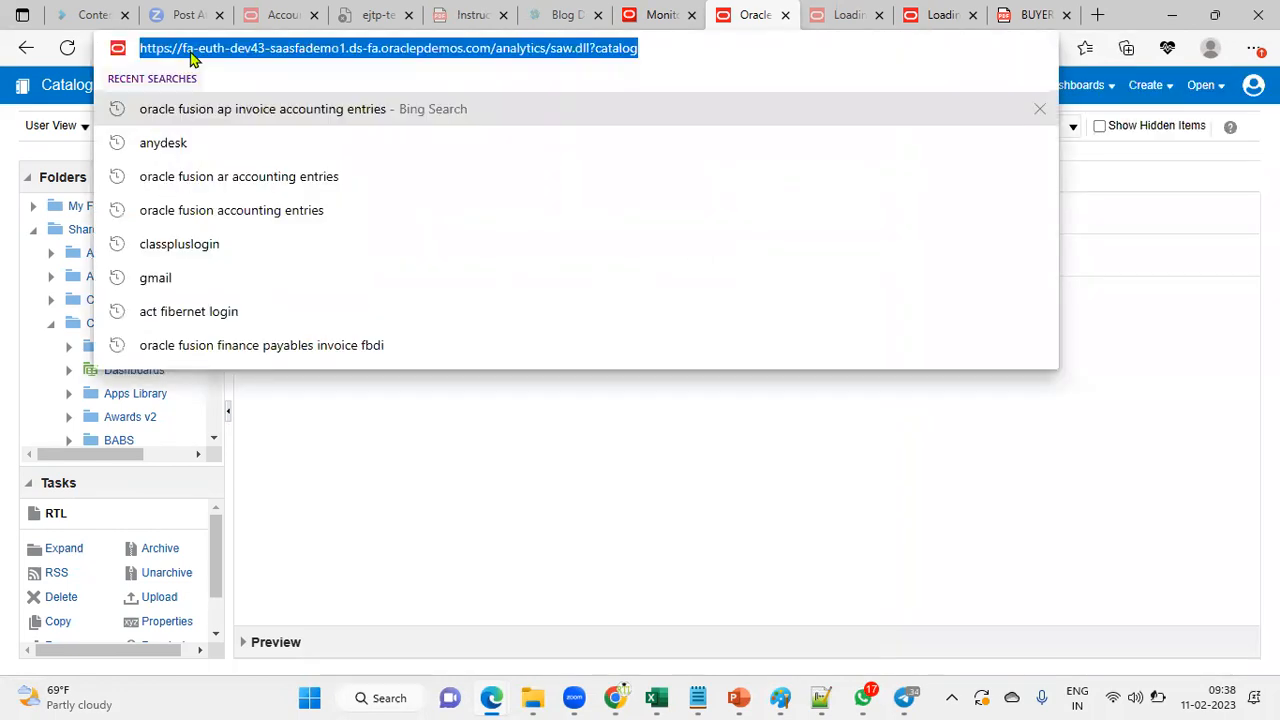
click(1180, 384)
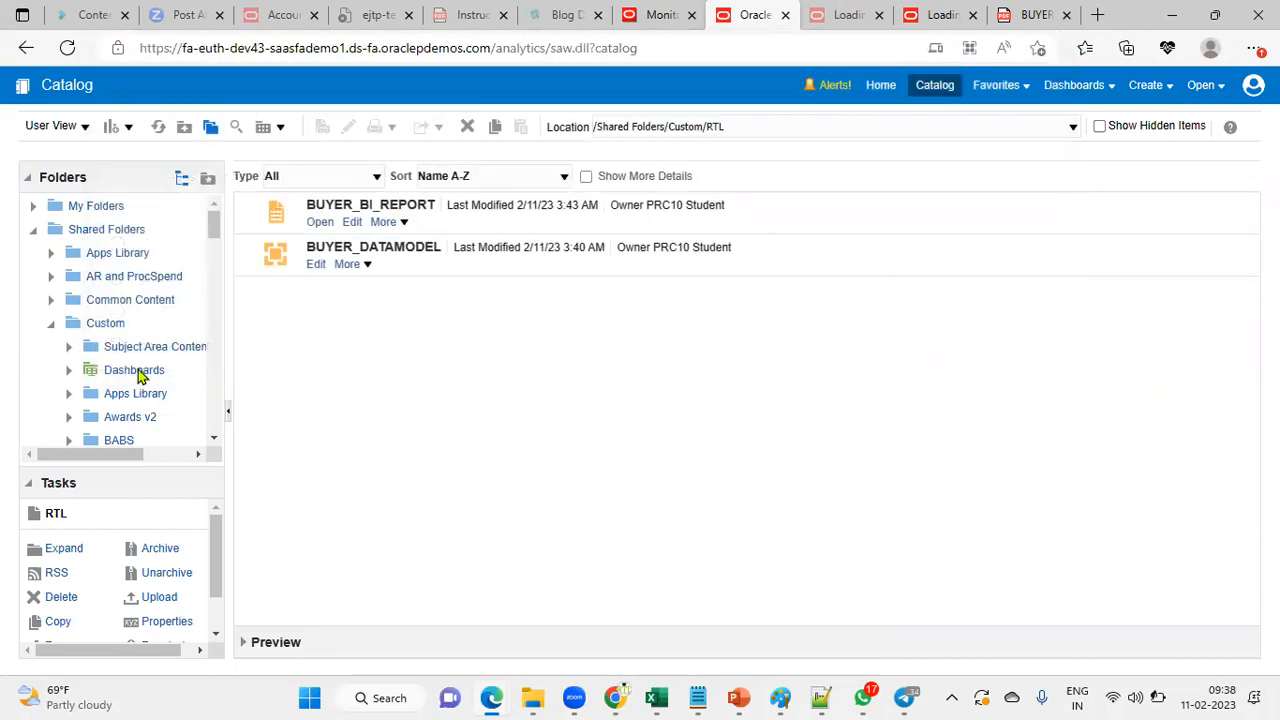
click(110, 326)
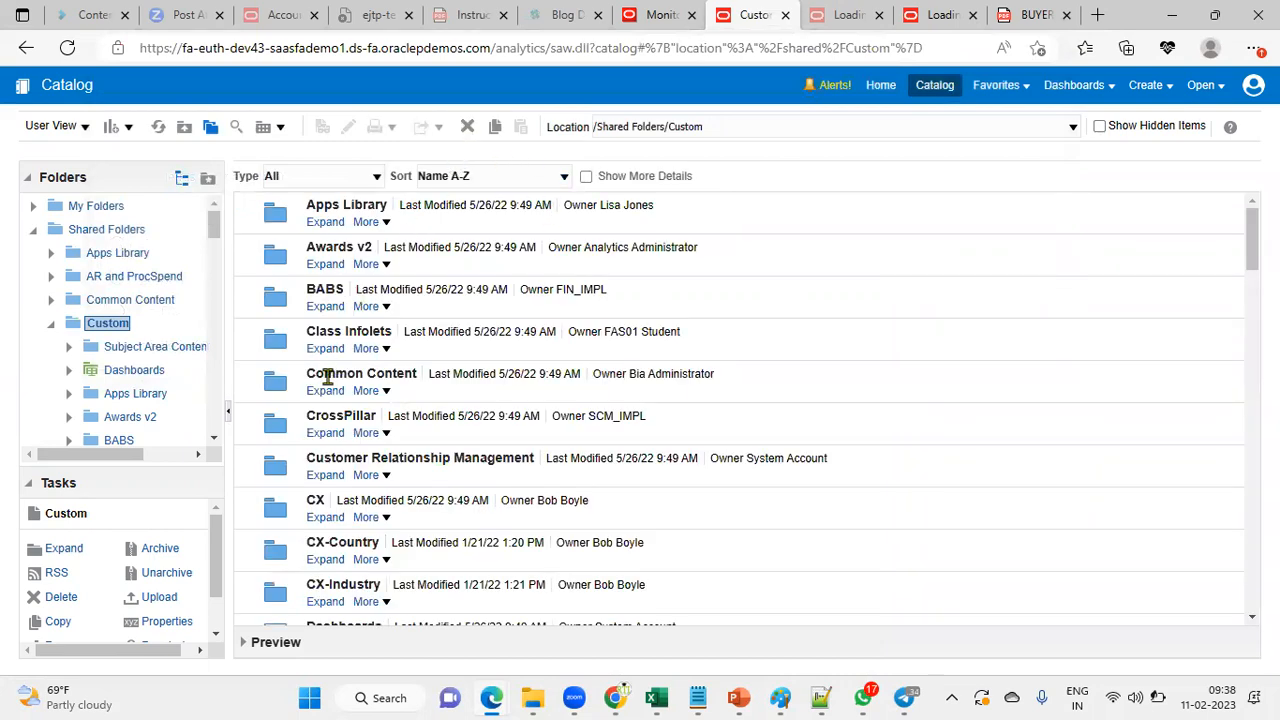
scroll(330, 545, down, 2)
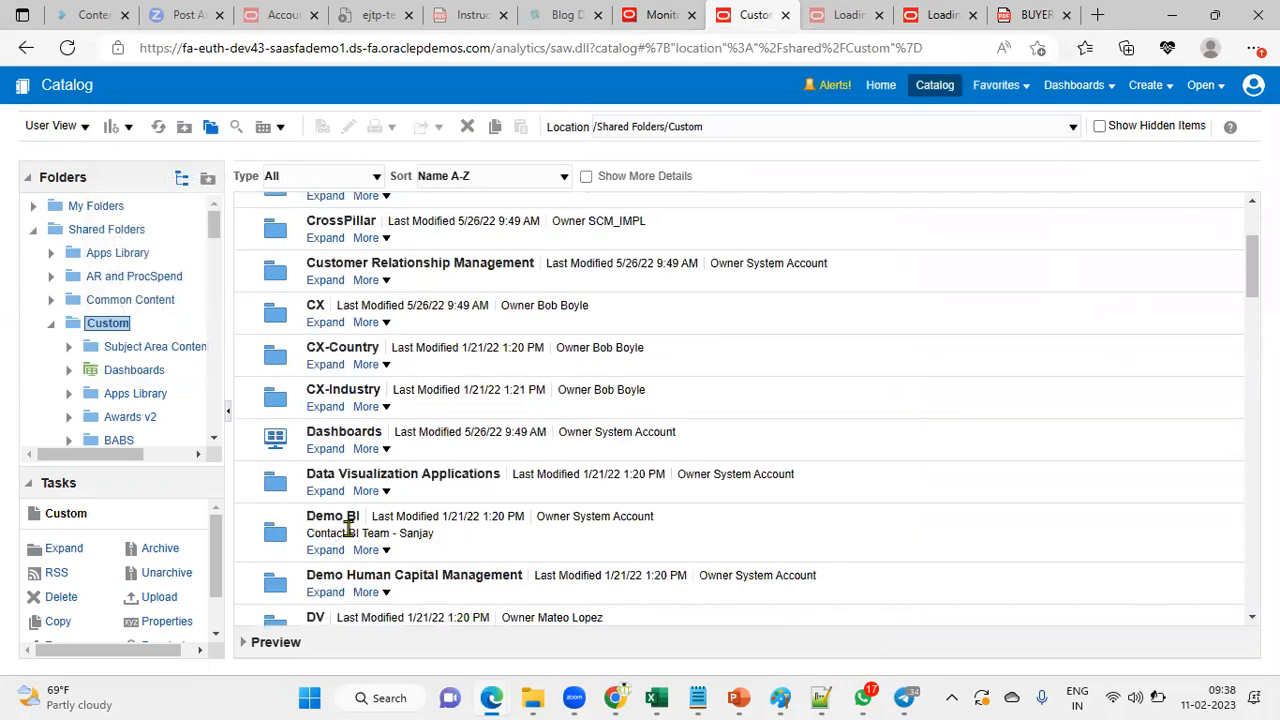
click(328, 551)
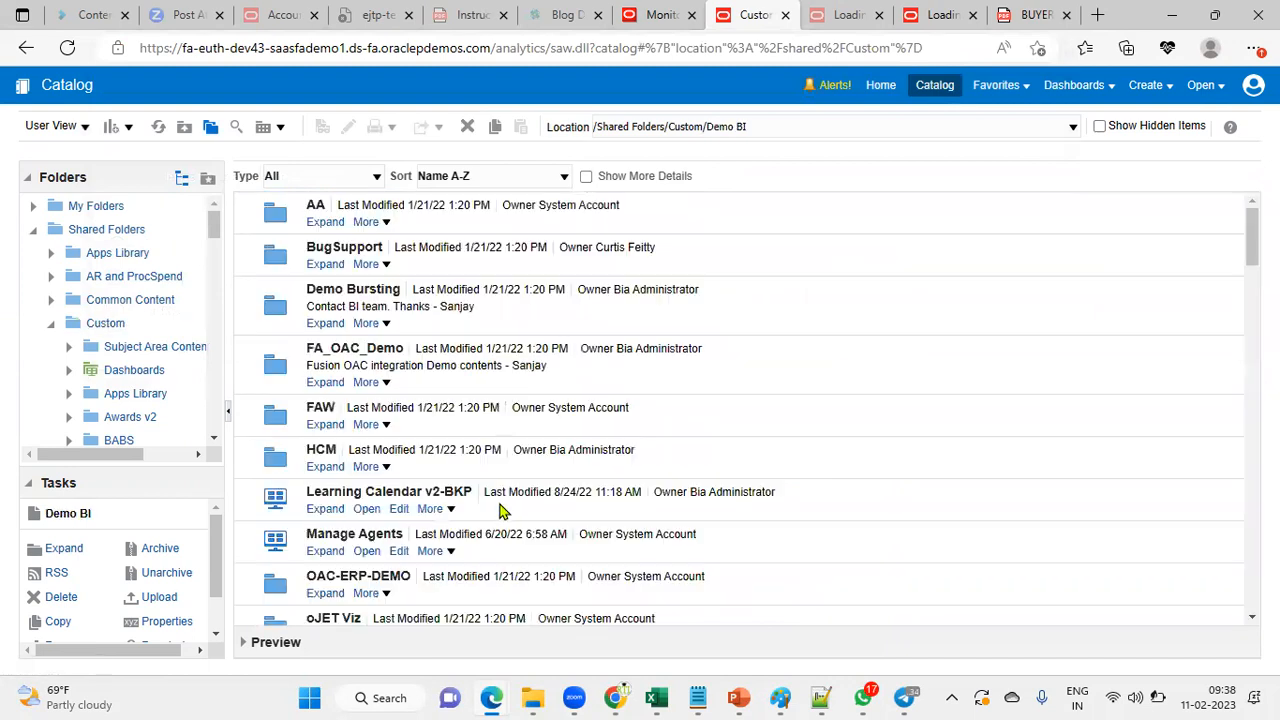
click(325, 466)
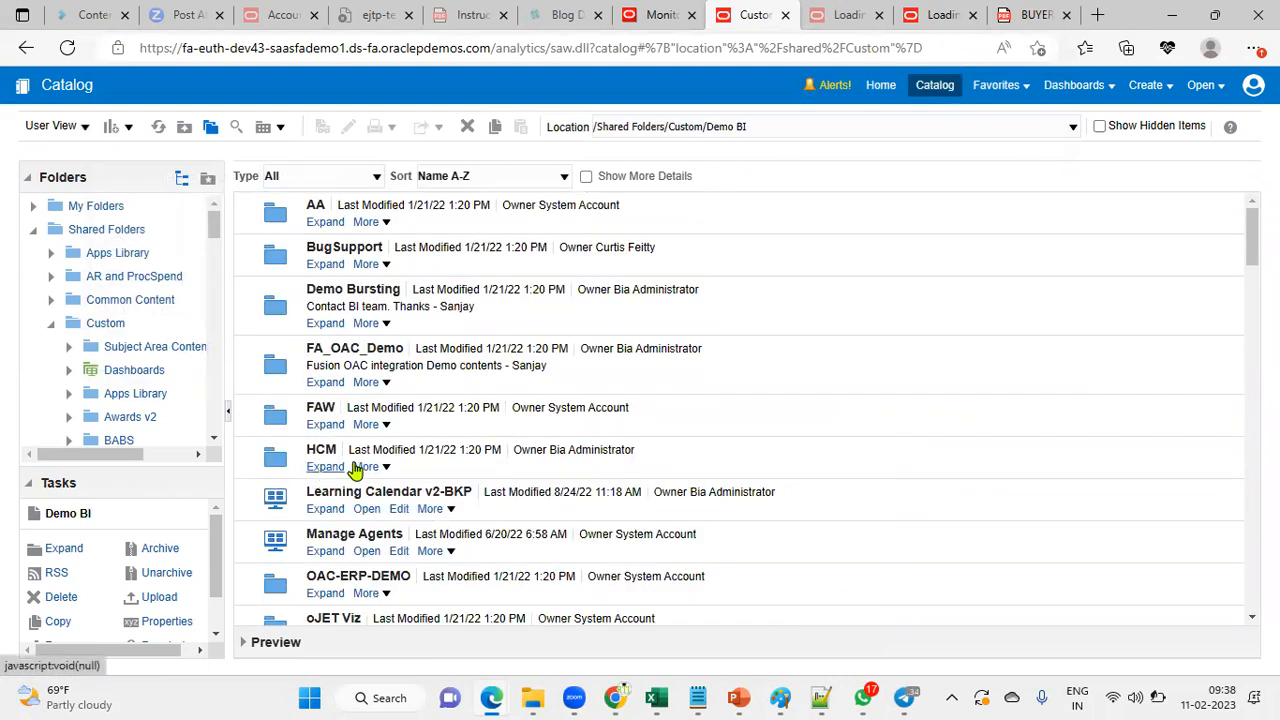
- Unarchive BUYER_BI_REPORT.xdo.catalog into the HCM folder with Replace set to None and ACL set to Inherit
click(168, 576)
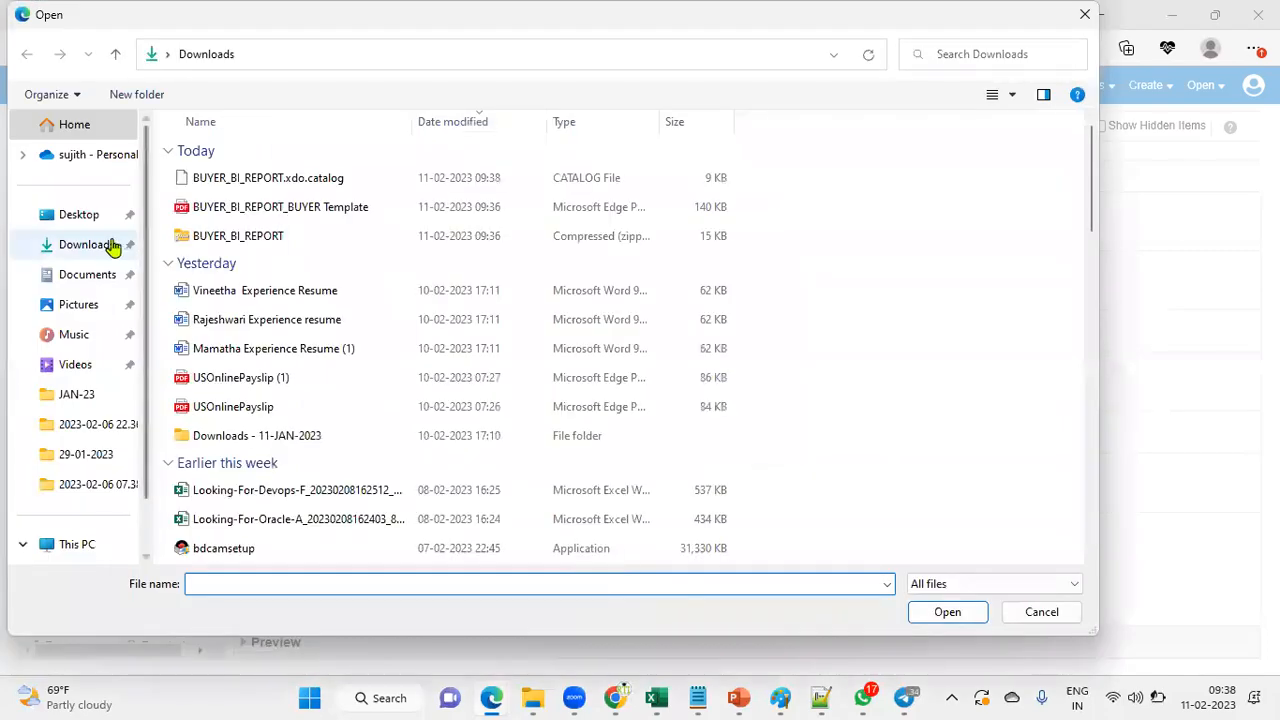
double_click(267, 186)
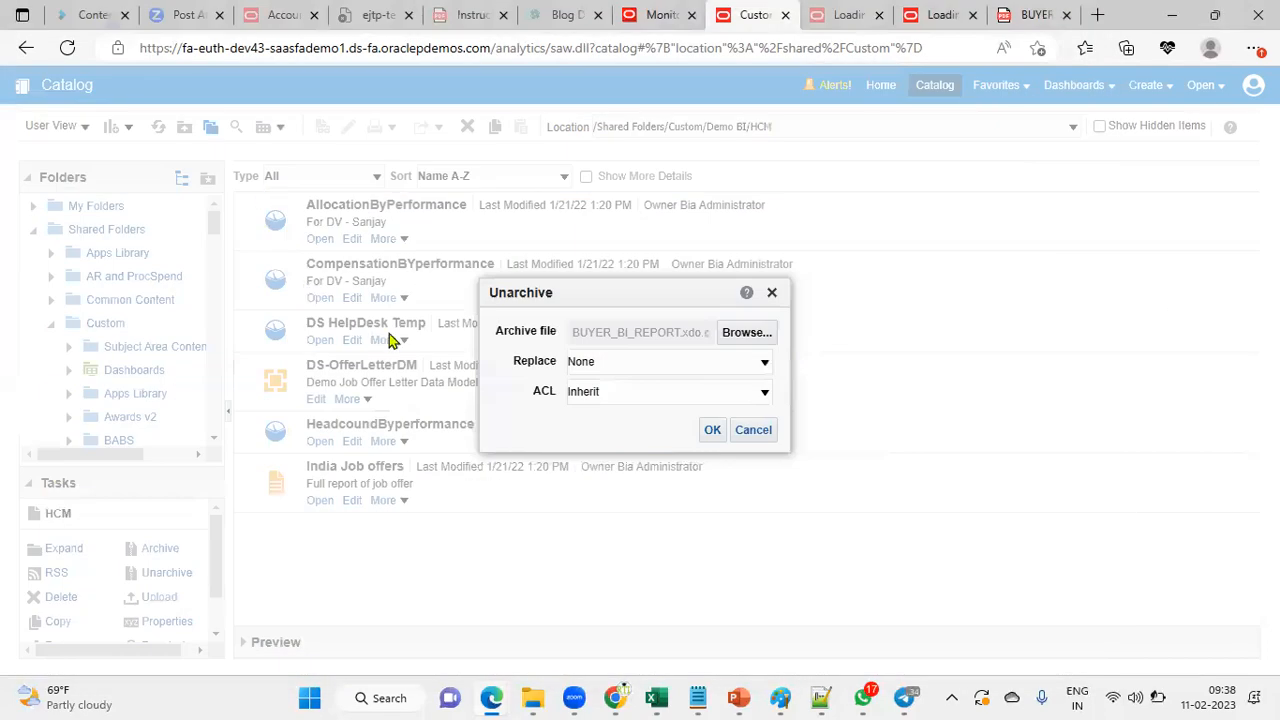
click(636, 364)
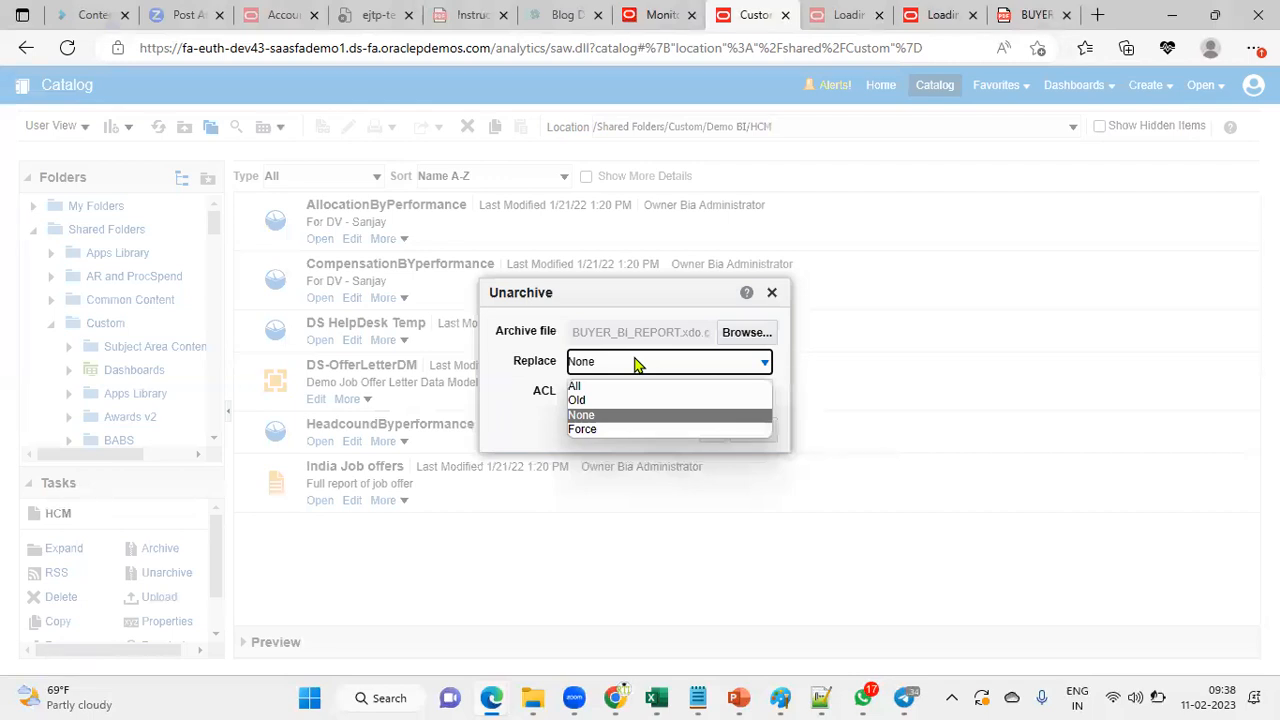
click(636, 364)
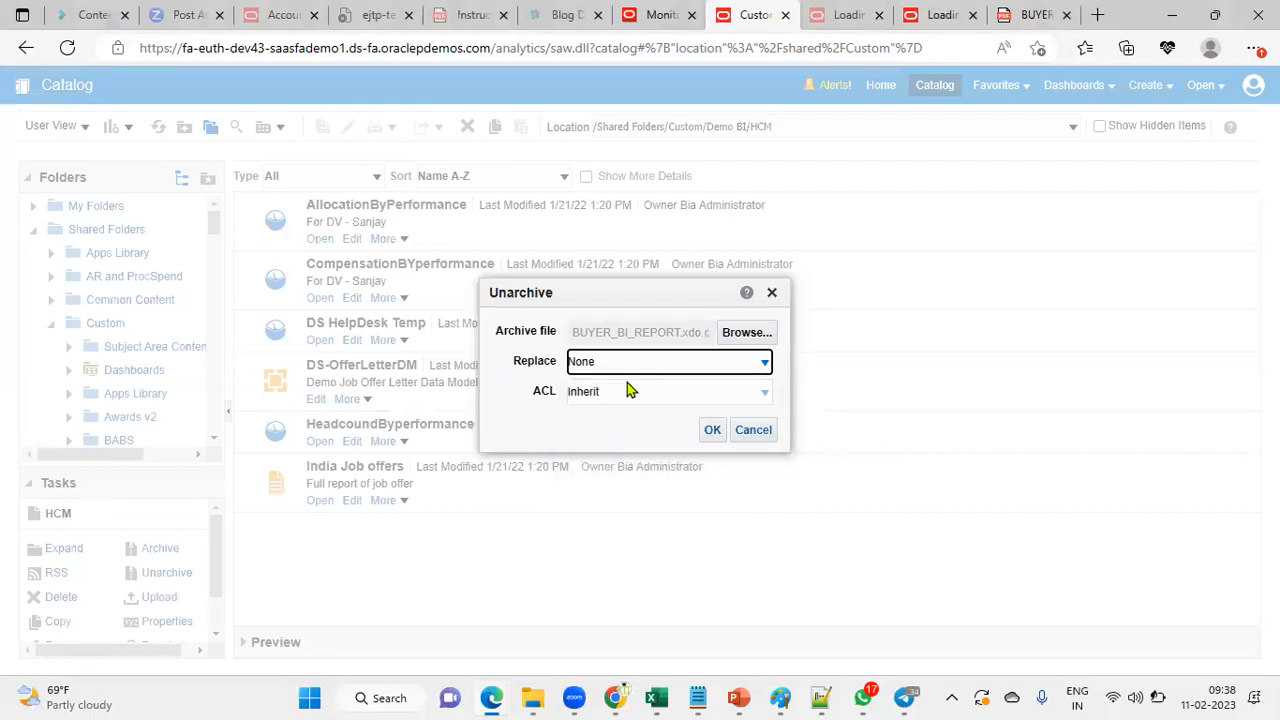
click(627, 392)
click(627, 394)
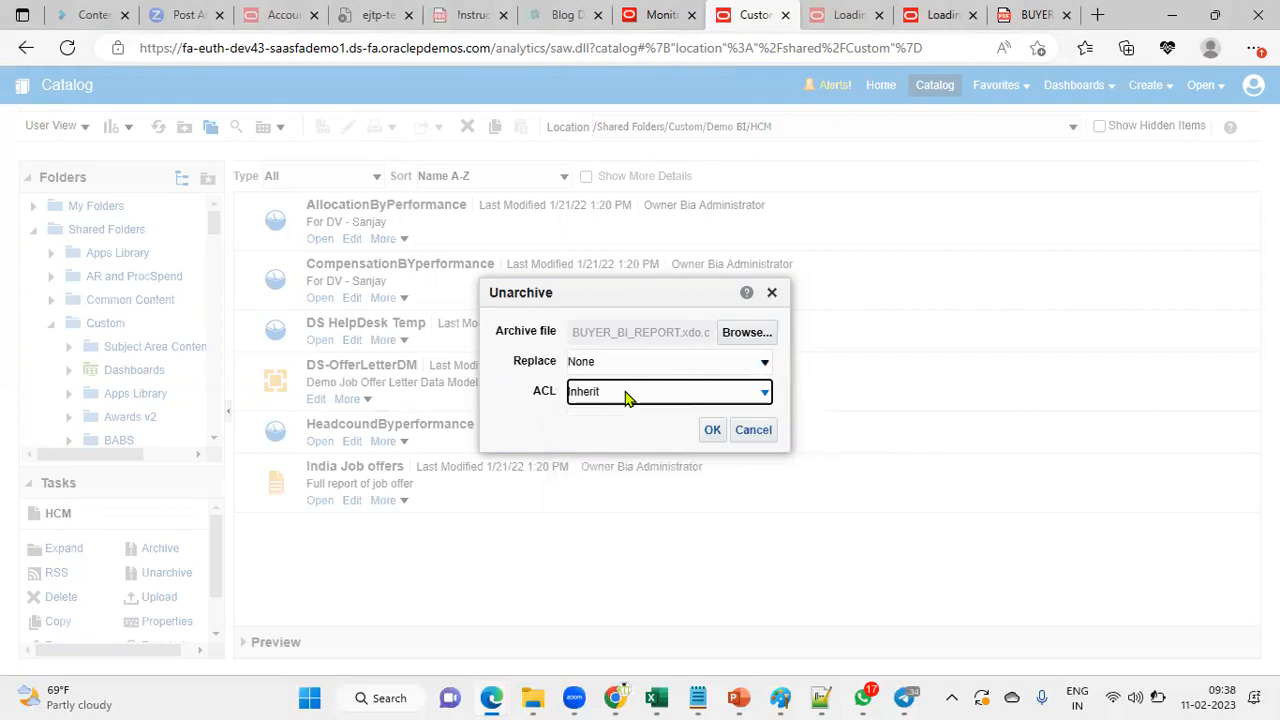
click(706, 430)
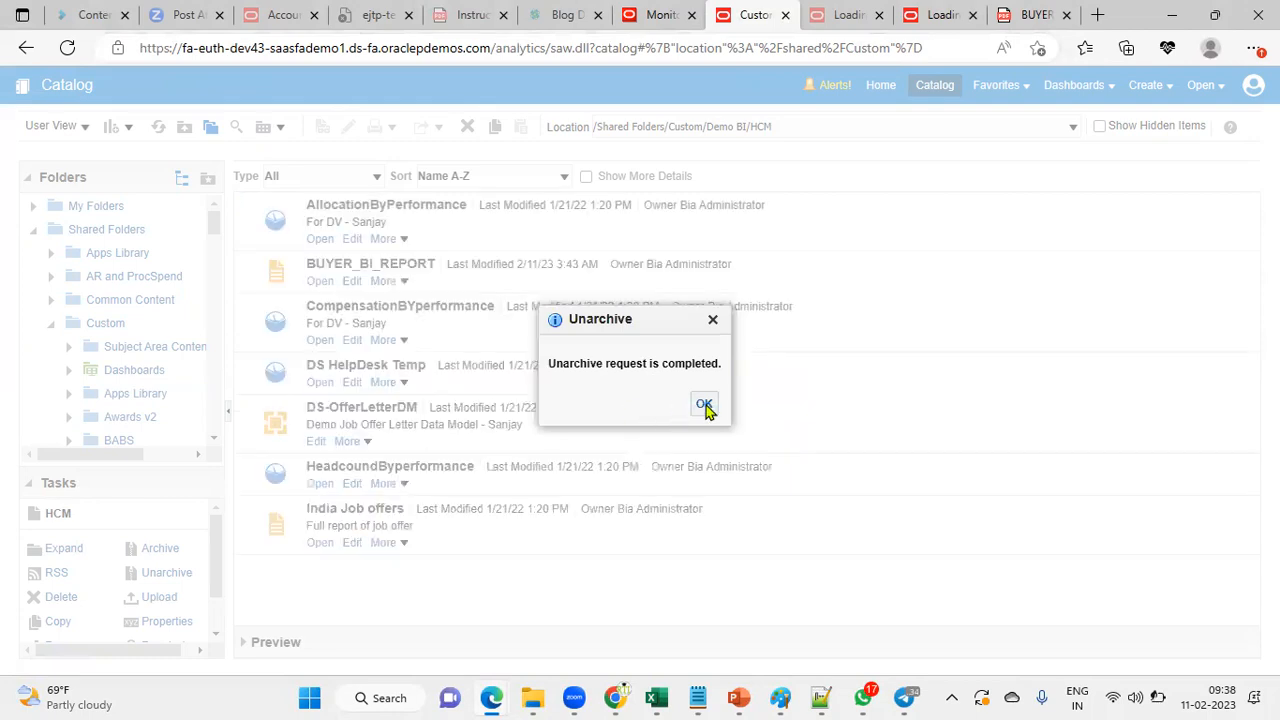
click(703, 404)
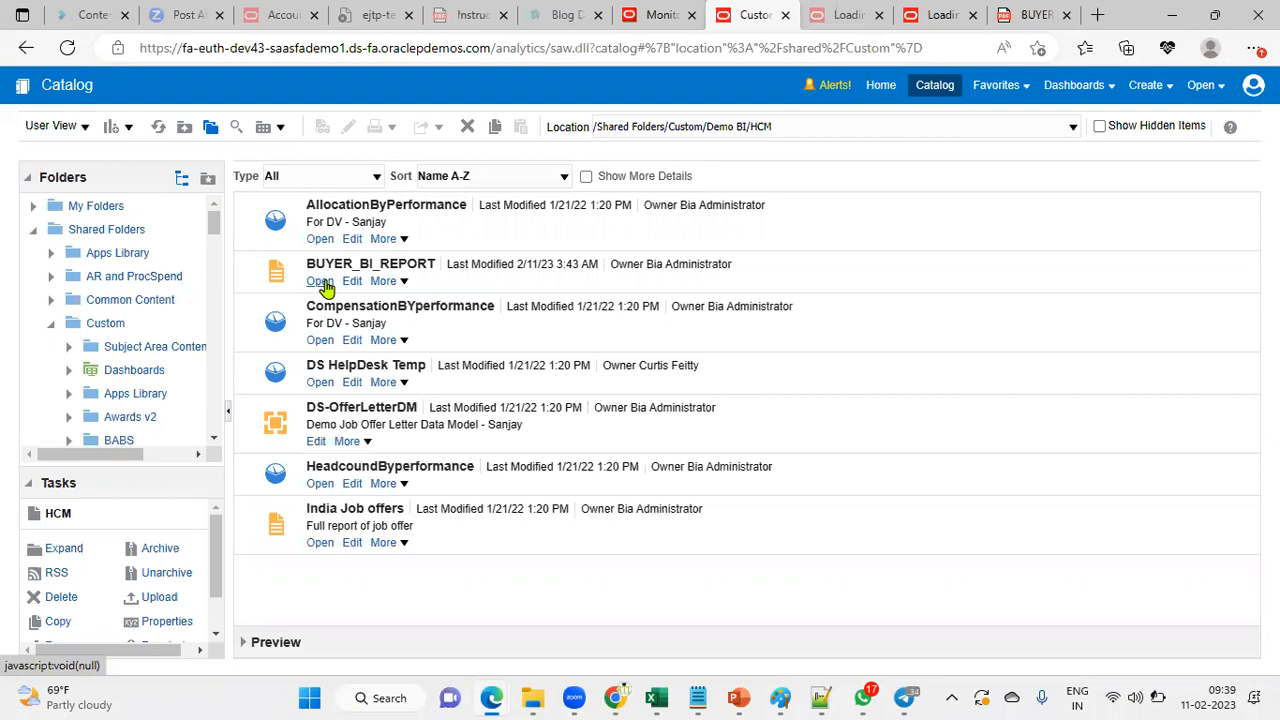
- Switch to Chrome and view the Oracle Buyer custom report email and the RTL Online Trainings videos on YouTube
click(618, 698)
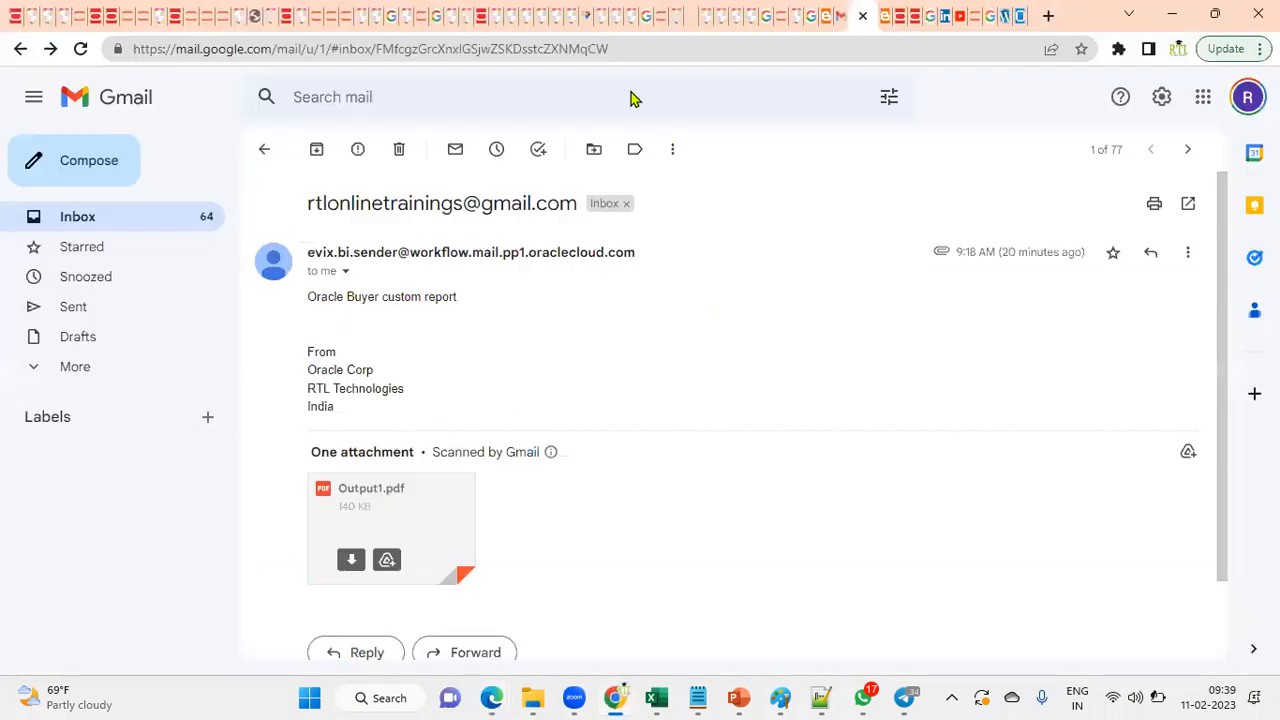
click(962, 16)
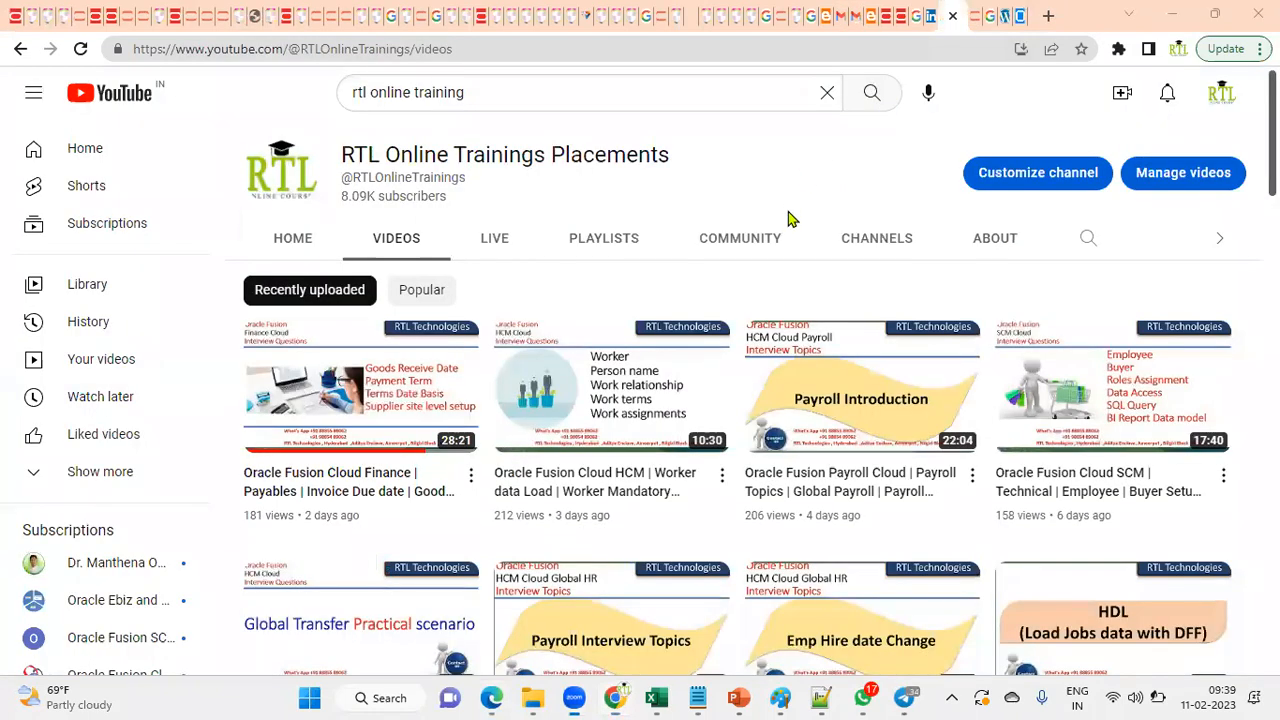